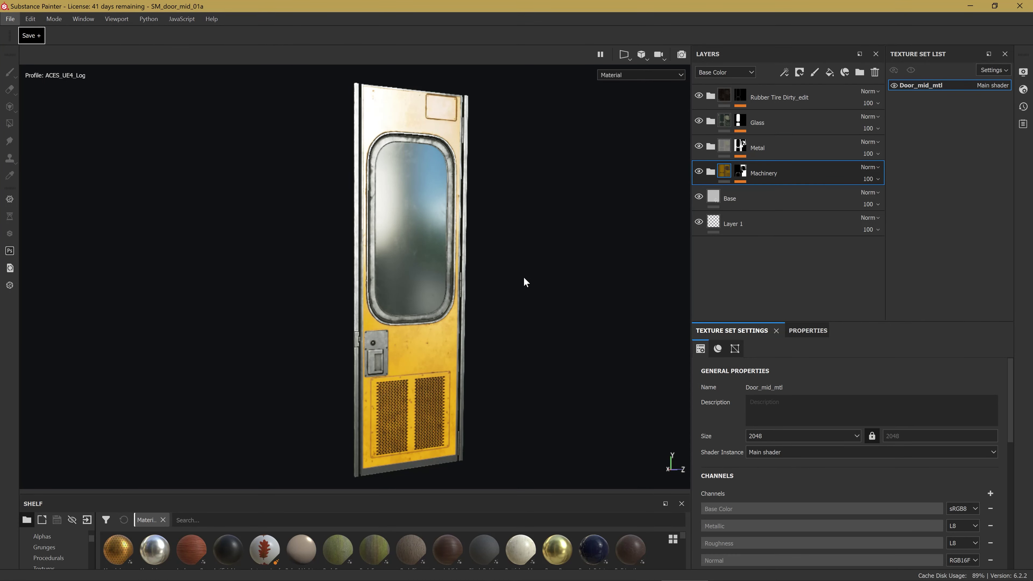
Rotate the lighting, then orbit and zoom in on the door's window.
{"action": "mouse_move", "coordinate": [526, 276]}
{"action": "right_mouse_down", "text": "shift"}
{"action": "mouse_move", "coordinate": [496, 241]}
{"action": "mouse_move", "coordinate": [439, 244]}
{"action": "right_mouse_up", "text": "shift"}
{"action": "middle_click_drag", "start_coordinate": [424, 239], "coordinate": [437, 242]}
{"action": "scroll", "coordinate": [379, 301], "scroll_direction": "up", "scroll_amount": 1}
{"action": "scroll", "coordinate": [379, 301], "scroll_direction": "up", "scroll_amount": 1}
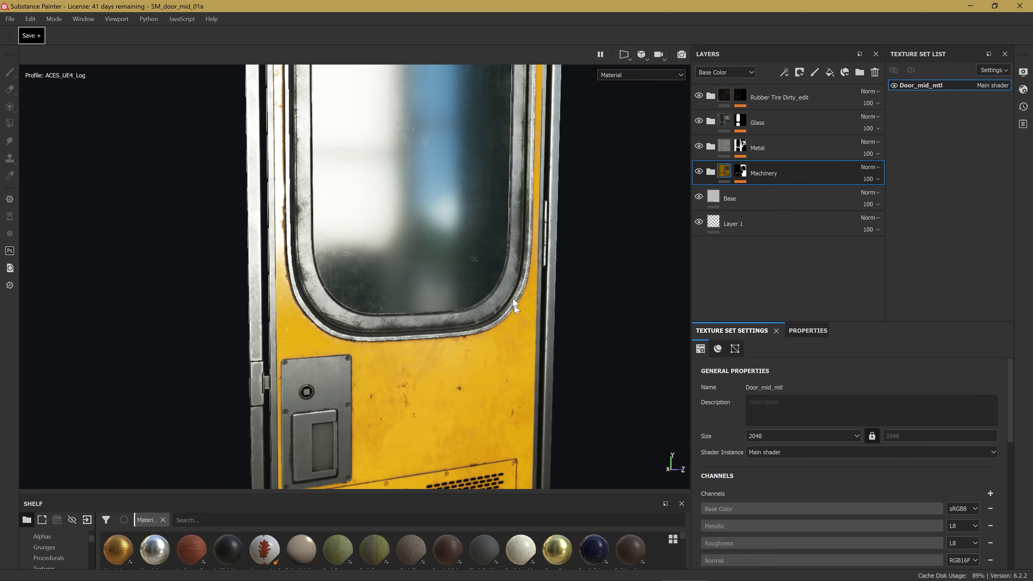
{"action": "scroll", "coordinate": [422, 346], "scroll_direction": "up", "scroll_amount": 1}
{"action": "scroll", "coordinate": [486, 246], "scroll_direction": "up", "scroll_amount": 2}
{"action": "left_click_drag", "start_coordinate": [487, 246], "coordinate": [480, 255], "text": "alt"}
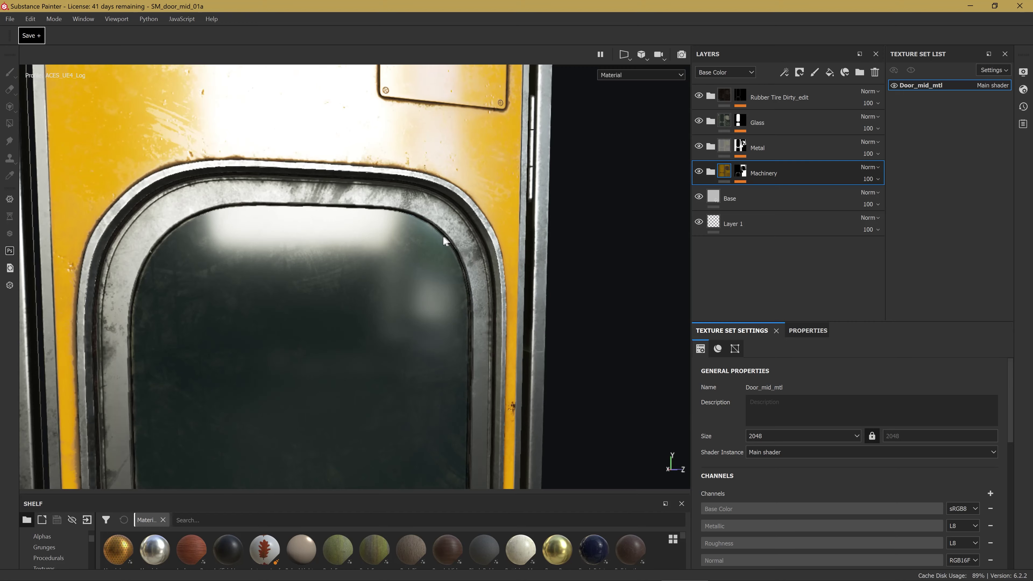
{"action": "scroll", "coordinate": [481, 256], "scroll_direction": "up", "scroll_amount": 1}
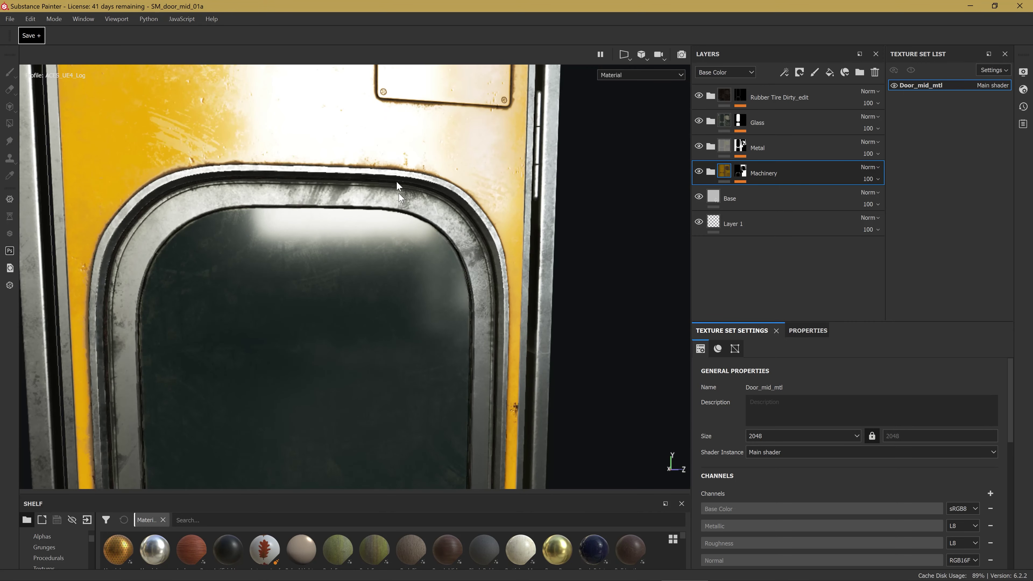
{"action": "left_click_drag", "start_coordinate": [486, 312], "coordinate": [457, 275], "text": "alt"}
{"action": "scroll", "coordinate": [486, 289], "scroll_direction": "up", "scroll_amount": 2}
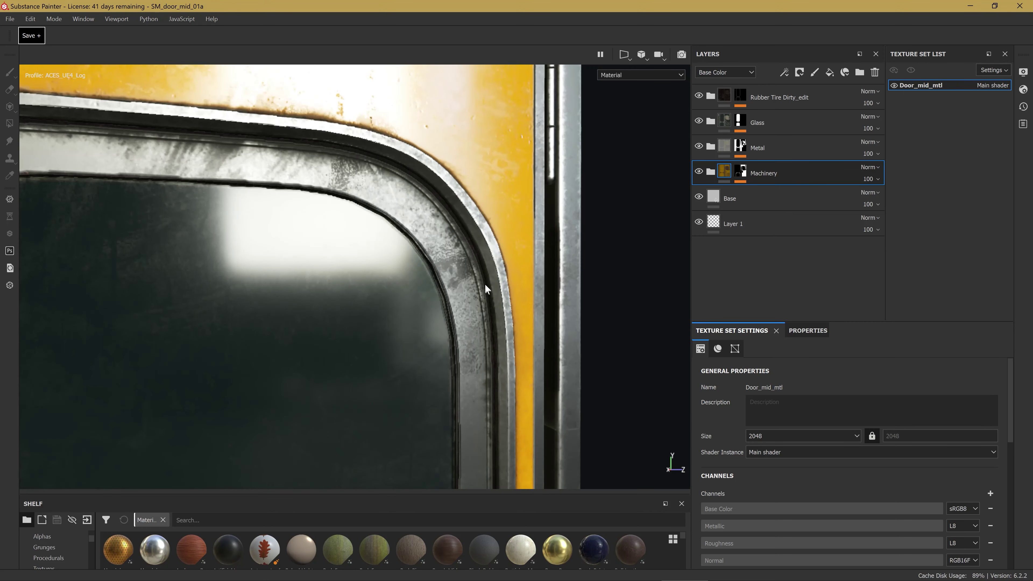
Hide the Rubber Tire Dirty_edit layer and check the clean window frame.
{"action": "left_click", "coordinate": [700, 96]}
{"action": "left_click", "coordinate": [699, 96]}
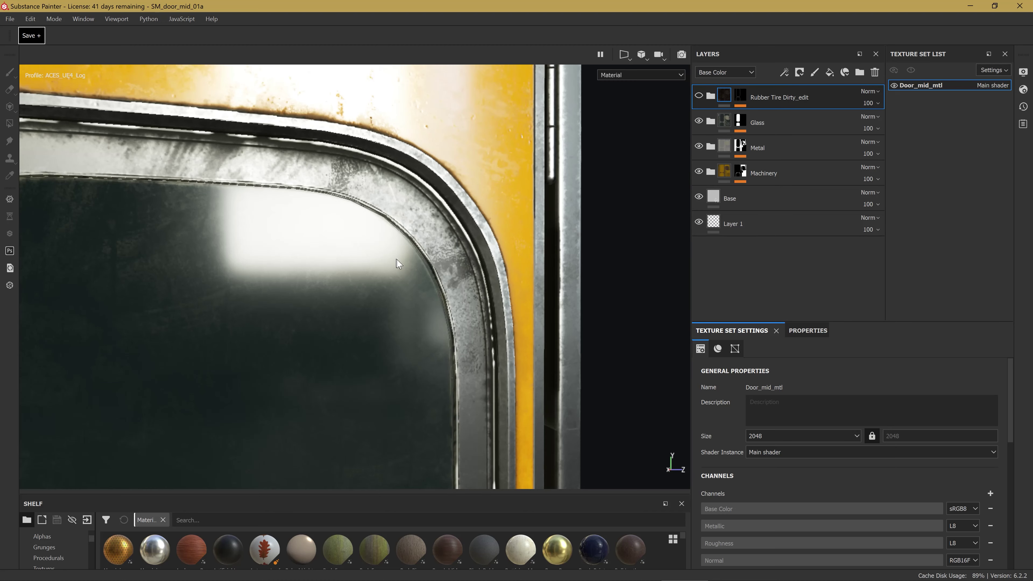
{"action": "left_click_drag", "start_coordinate": [418, 227], "coordinate": [465, 265], "text": "alt"}
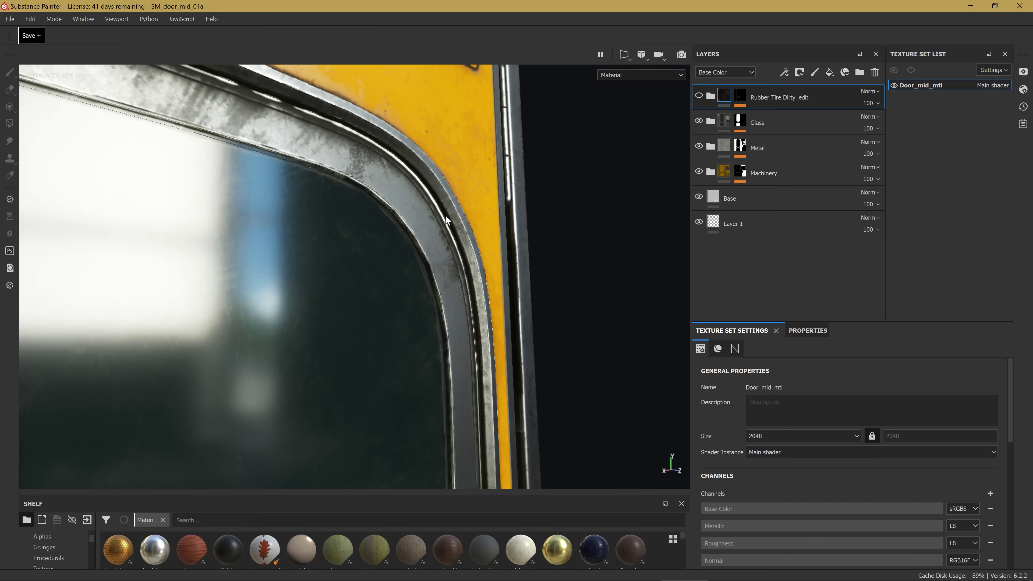
{"action": "left_click_drag", "start_coordinate": [431, 228], "coordinate": [440, 287], "text": "alt"}
{"action": "right_click_drag", "start_coordinate": [437, 286], "coordinate": [369, 358], "text": "alt"}
{"action": "mouse_move", "coordinate": [369, 358]}
{"action": "left_mouse_down", "text": "alt"}
{"action": "mouse_move", "coordinate": [470, 296]}
{"action": "mouse_move", "coordinate": [410, 344]}
{"action": "mouse_move", "coordinate": [348, 273]}
{"action": "mouse_move", "coordinate": [382, 281]}
{"action": "mouse_move", "coordinate": [379, 291]}
{"action": "left_mouse_up", "text": "alt"}
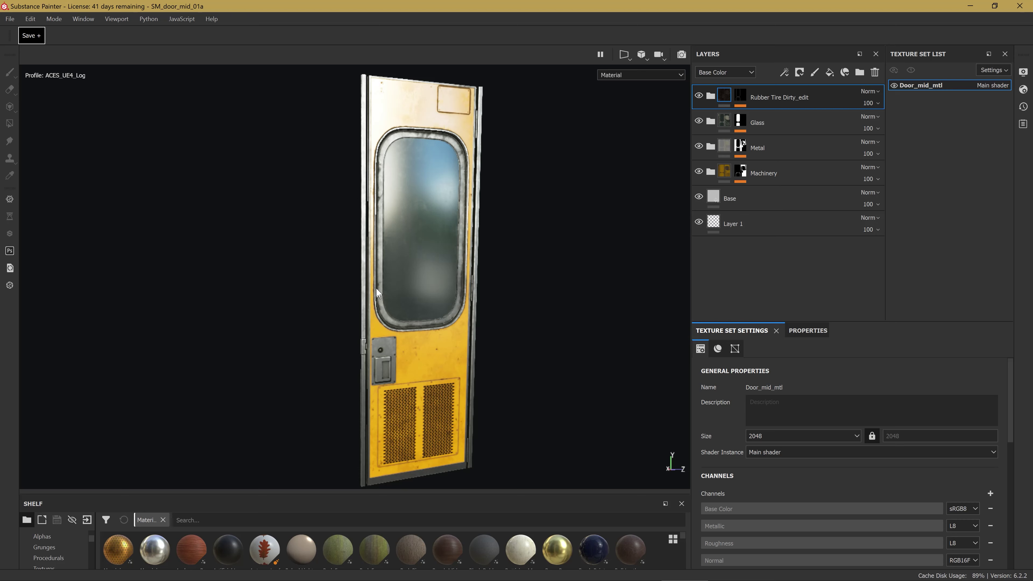
Open Export Textures from the File menu and expand the Output template list.
{"action": "left_click", "coordinate": [8, 23]}
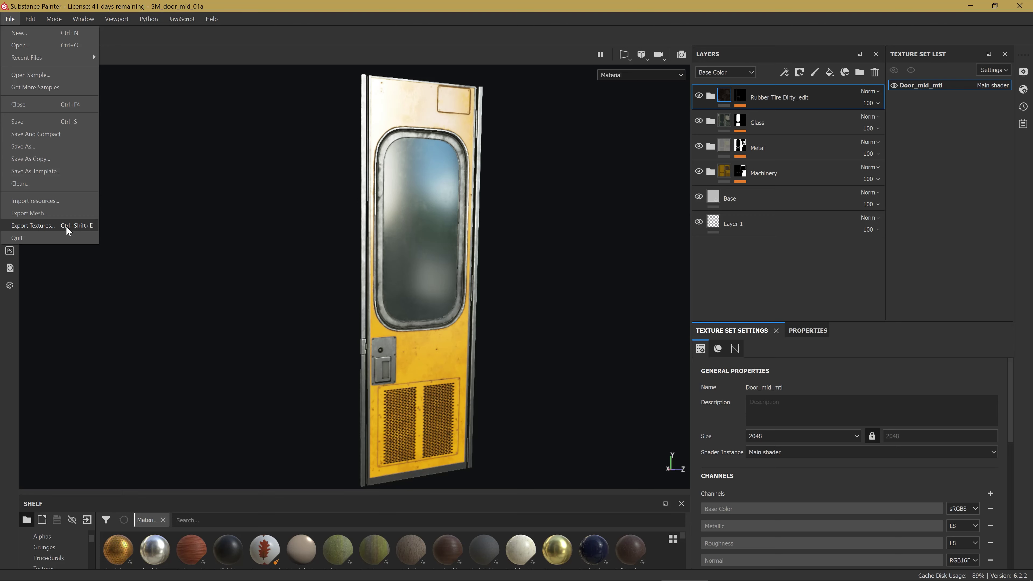
{"action": "left_click", "coordinate": [44, 226]}
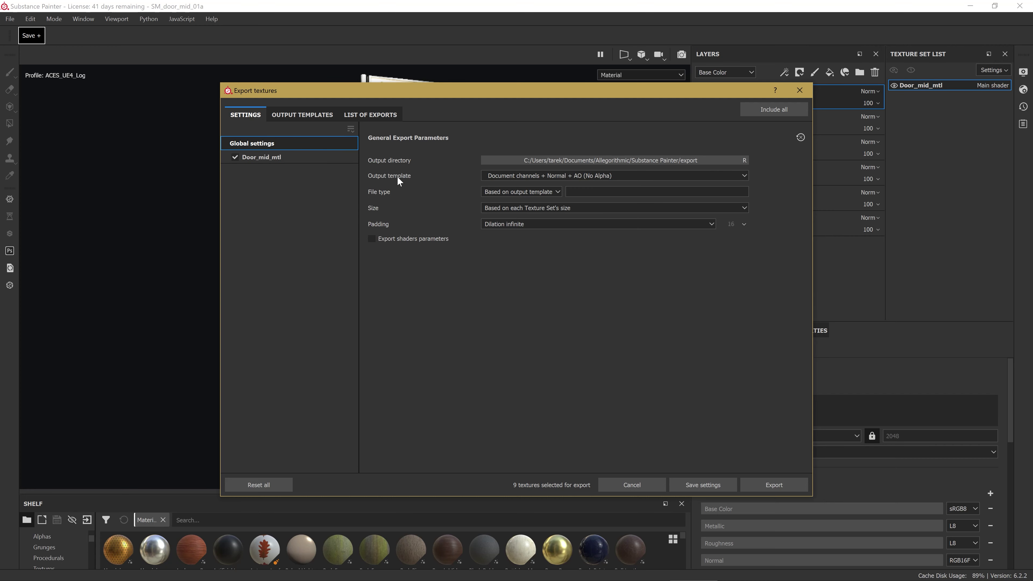
{"action": "left_click", "coordinate": [631, 176]}
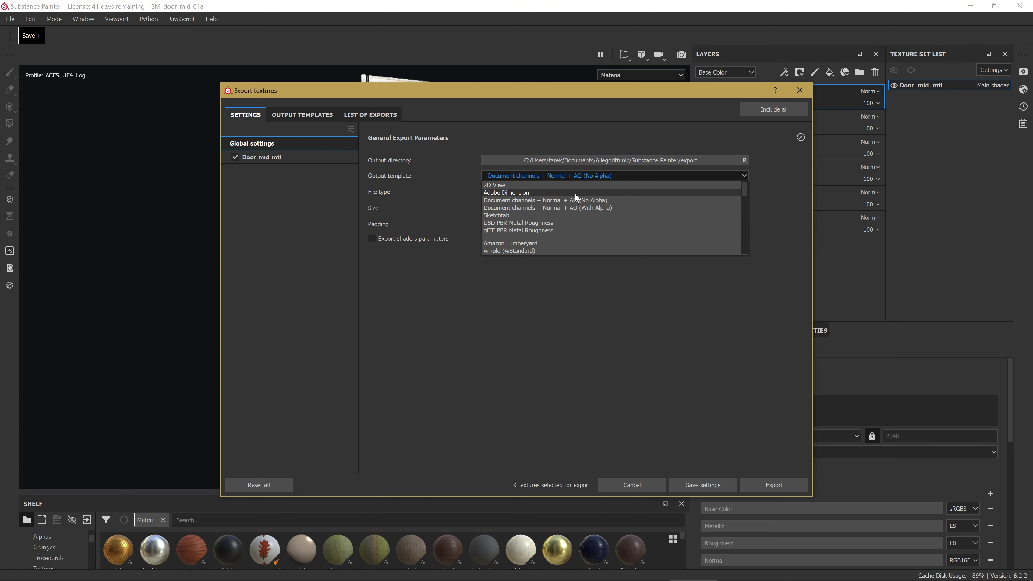
{"action": "scroll", "coordinate": [569, 199], "scroll_direction": "down", "scroll_amount": 2}
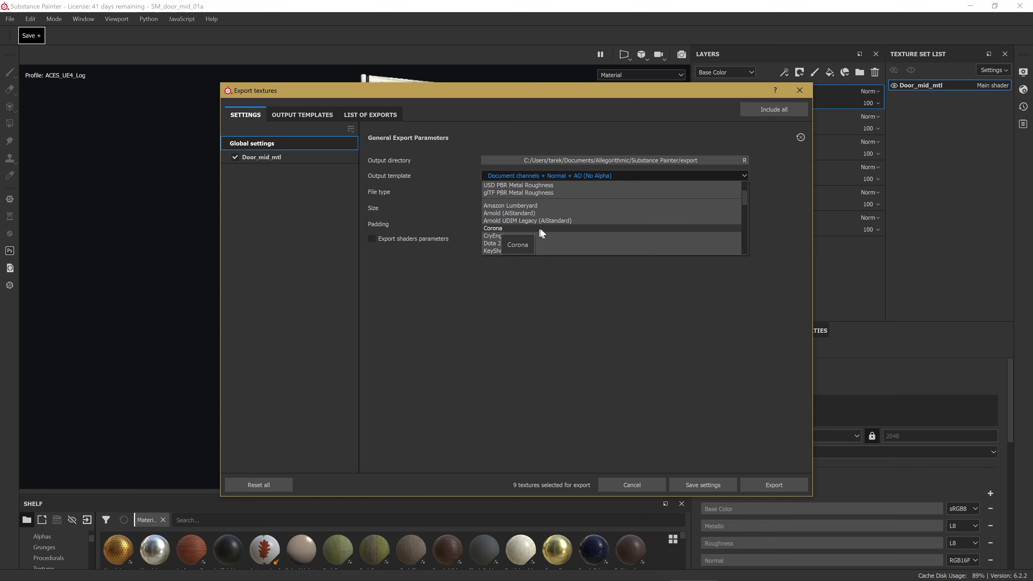
{"action": "scroll", "coordinate": [542, 229], "scroll_direction": "down", "scroll_amount": 2}
{"action": "scroll", "coordinate": [609, 215], "scroll_direction": "down", "scroll_amount": 2}
{"action": "scroll", "coordinate": [577, 228], "scroll_direction": "down", "scroll_amount": 2}
{"action": "scroll", "coordinate": [529, 224], "scroll_direction": "down", "scroll_amount": 2}
{"action": "scroll", "coordinate": [514, 191], "scroll_direction": "up", "scroll_amount": 3}
{"action": "scroll", "coordinate": [517, 208], "scroll_direction": "up", "scroll_amount": 2}
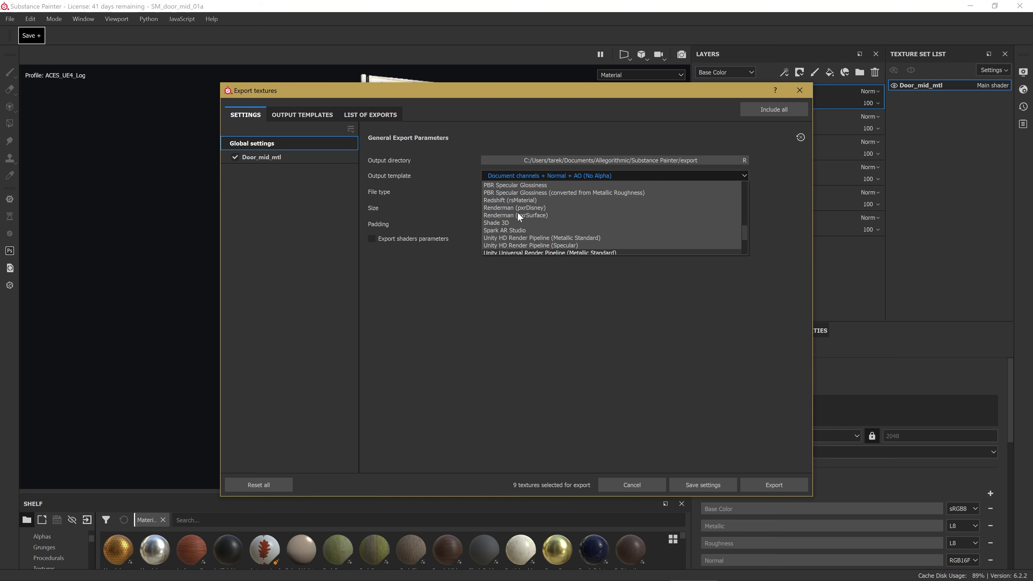
{"action": "scroll", "coordinate": [575, 206], "scroll_direction": "down", "scroll_amount": 3}
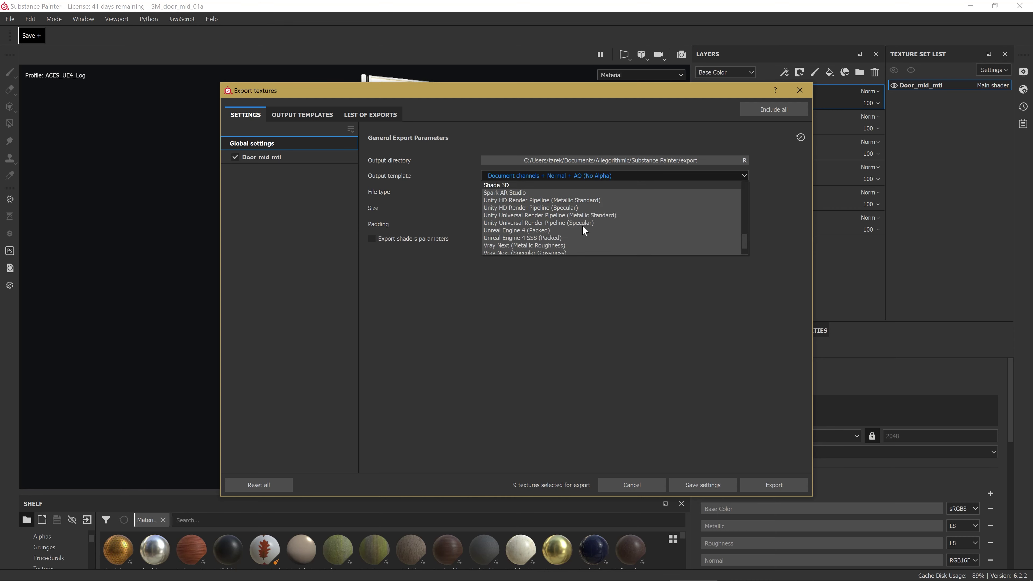
{"action": "scroll", "coordinate": [586, 220], "scroll_direction": "down", "scroll_amount": 1}
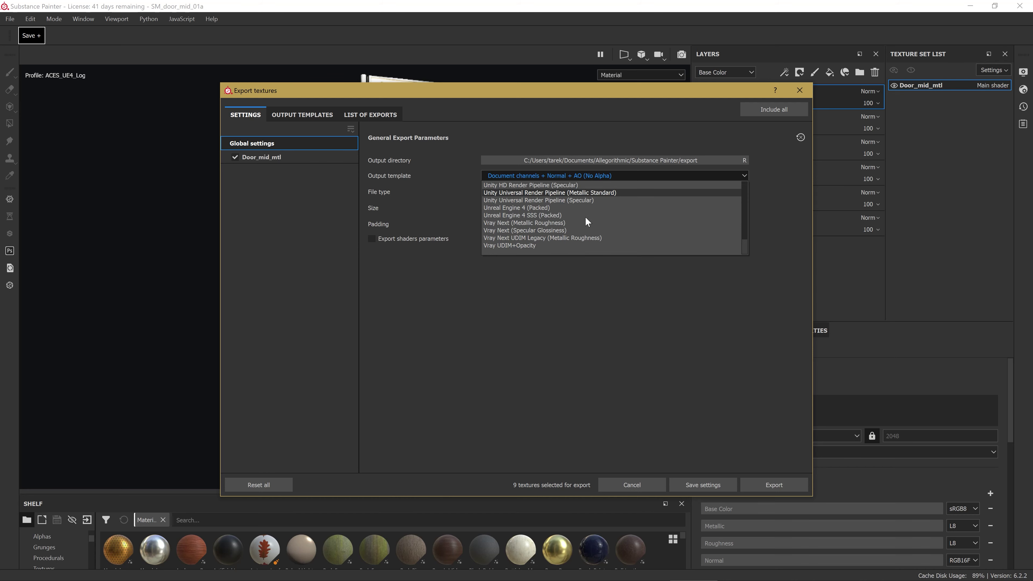
{"action": "scroll", "coordinate": [586, 221], "scroll_direction": "up", "scroll_amount": 2}
{"action": "scroll", "coordinate": [585, 222], "scroll_direction": "up", "scroll_amount": 2}
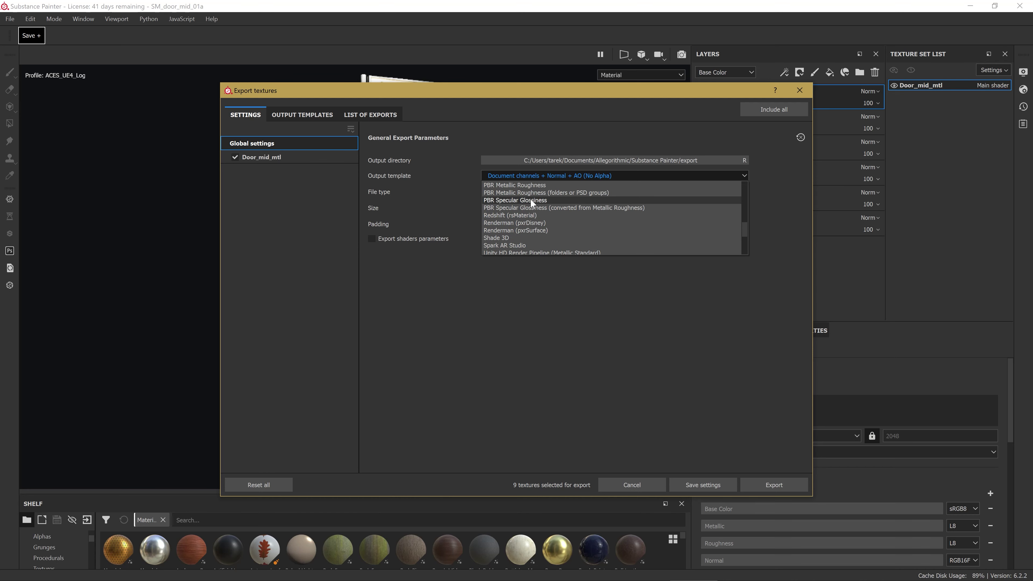
{"action": "scroll", "coordinate": [530, 199], "scroll_direction": "up", "scroll_amount": 2}
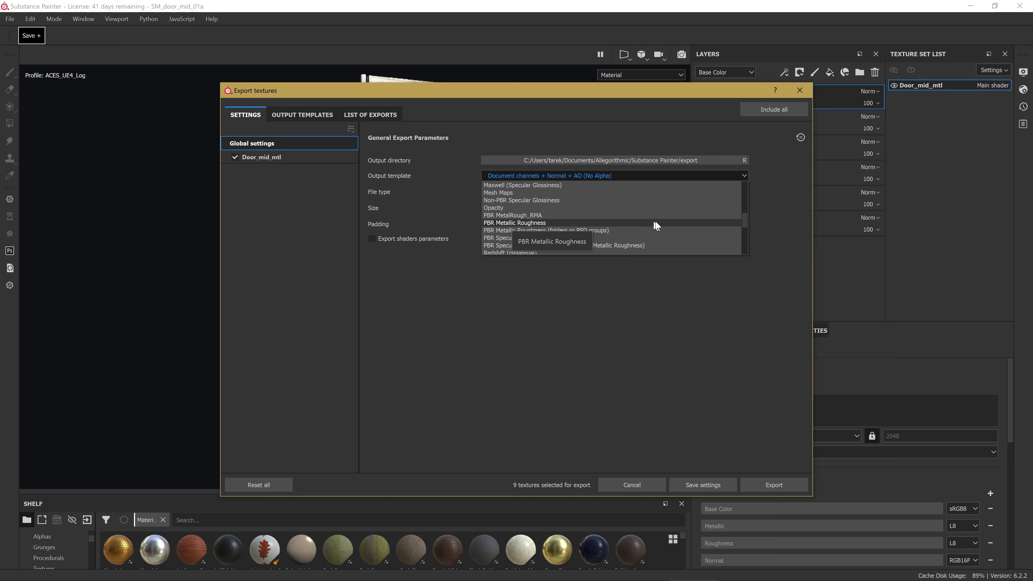
{"action": "scroll", "coordinate": [565, 221], "scroll_direction": "up", "scroll_amount": 2}
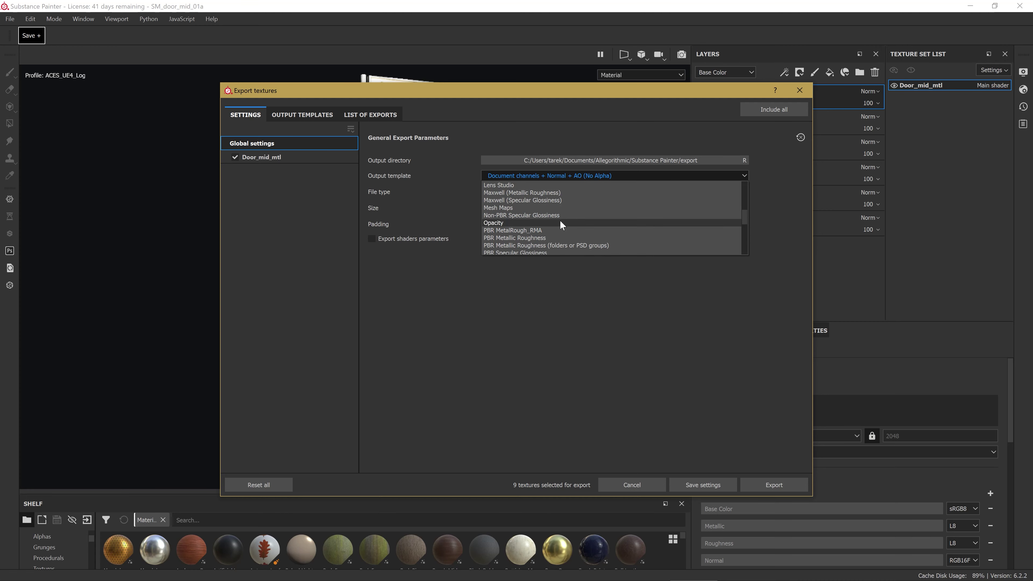
{"action": "scroll", "coordinate": [565, 217], "scroll_direction": "up", "scroll_amount": 2}
{"action": "scroll", "coordinate": [555, 221], "scroll_direction": "down", "scroll_amount": 2}
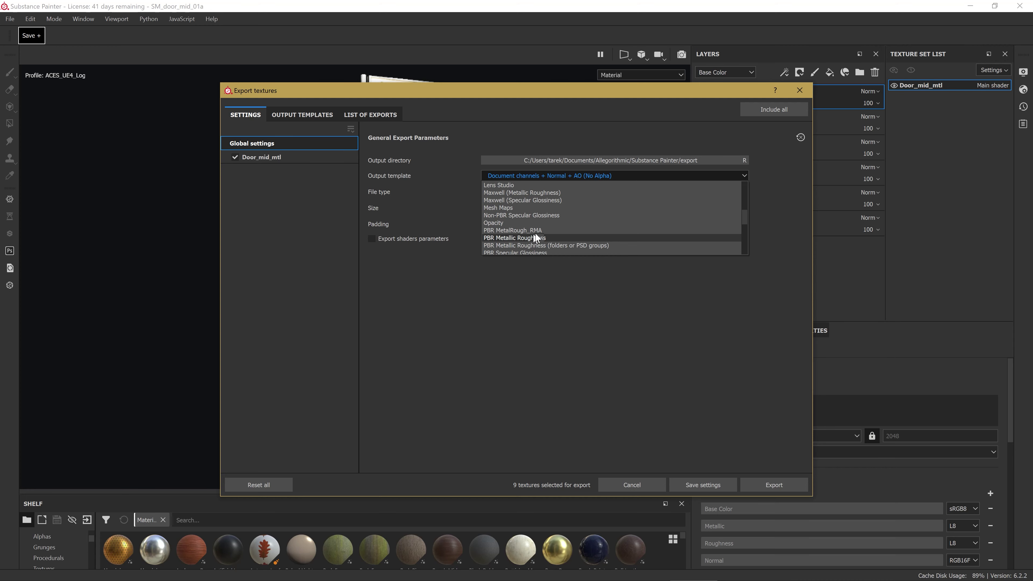
Choose PBR Metallic Roughness as the output template, leaving 6 textures selected.
{"action": "left_click", "coordinate": [501, 238]}
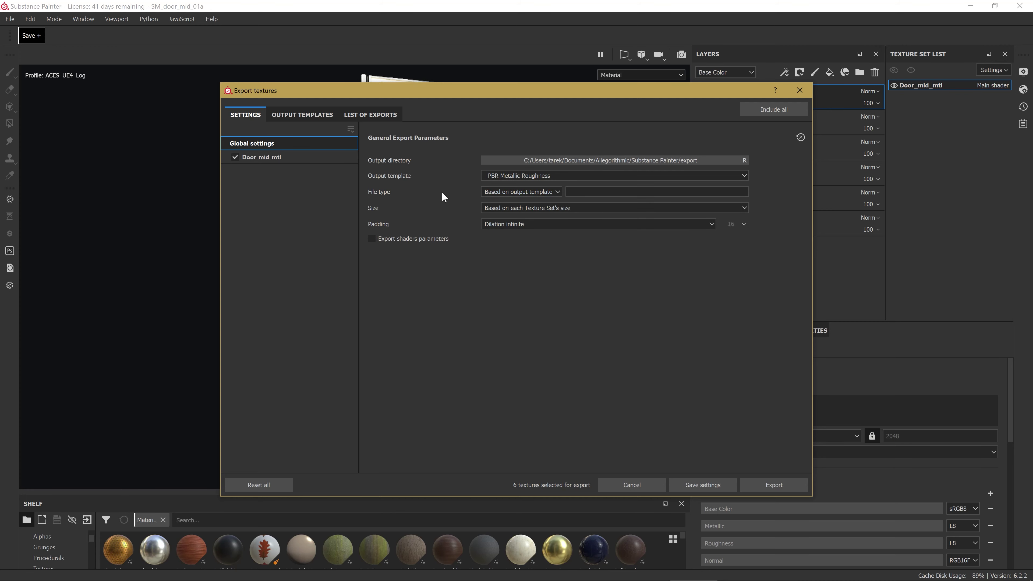
{"action": "left_click", "coordinate": [313, 116]}
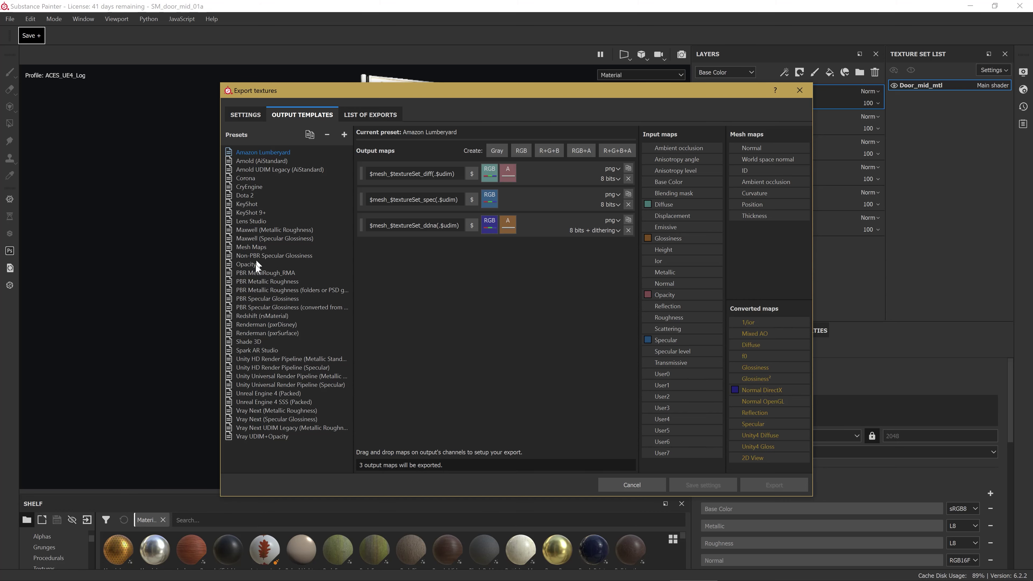
Compare the Specular Glossiness, MetalRough_RMA and Metallic Roughness presets, ending on PBR Metallic Roughness.
{"action": "left_click", "coordinate": [260, 310]}
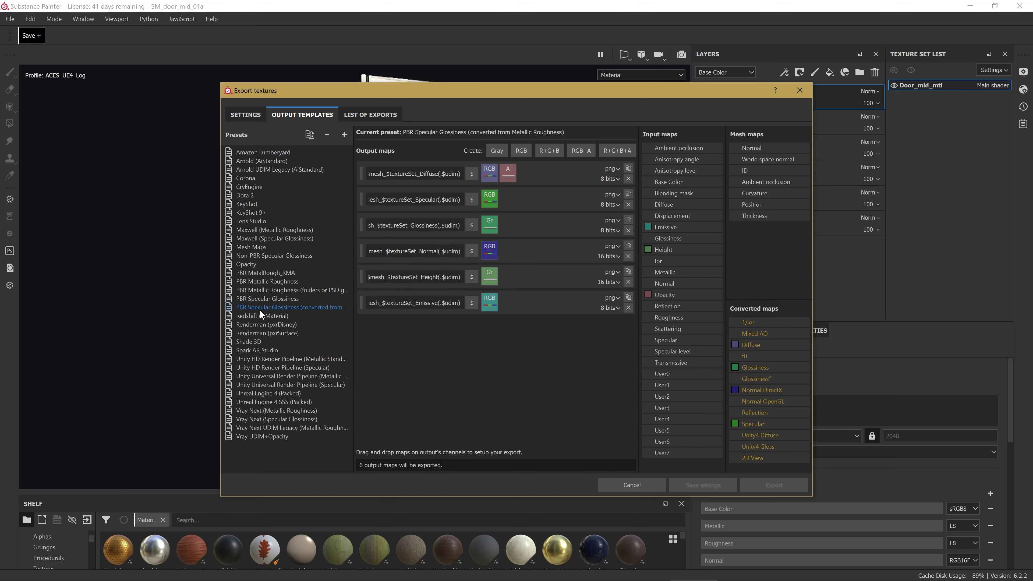
{"action": "left_click", "coordinate": [282, 275]}
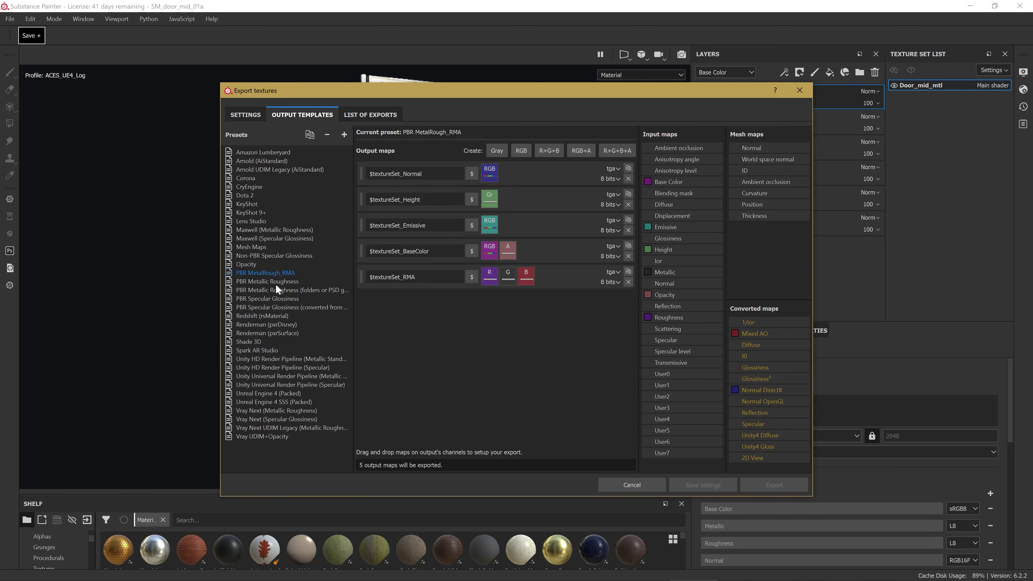
{"action": "left_click", "coordinate": [260, 281]}
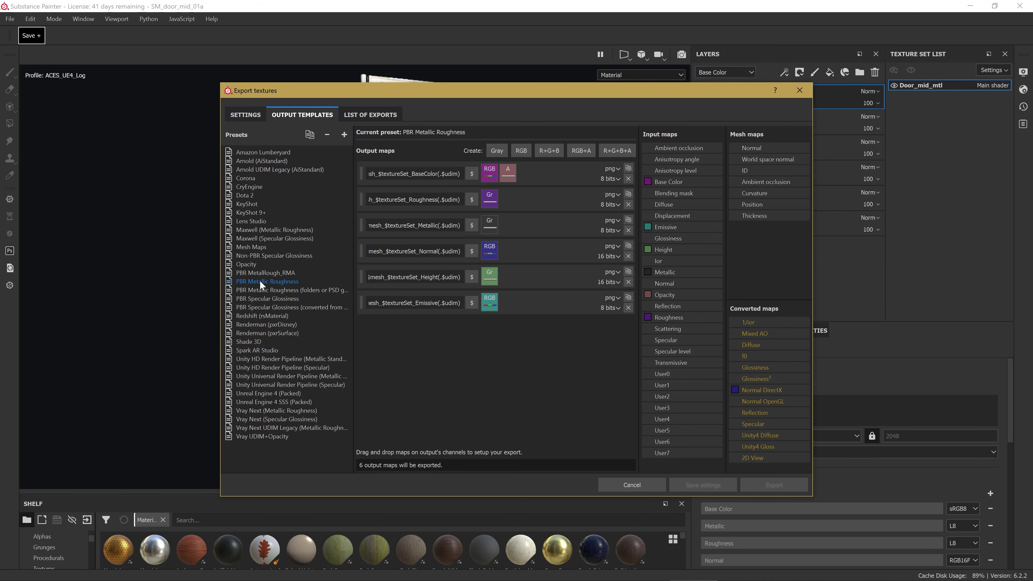
{"action": "left_click", "coordinate": [278, 273]}
{"action": "left_click", "coordinate": [287, 282]}
{"action": "right_click", "coordinate": [274, 280]}
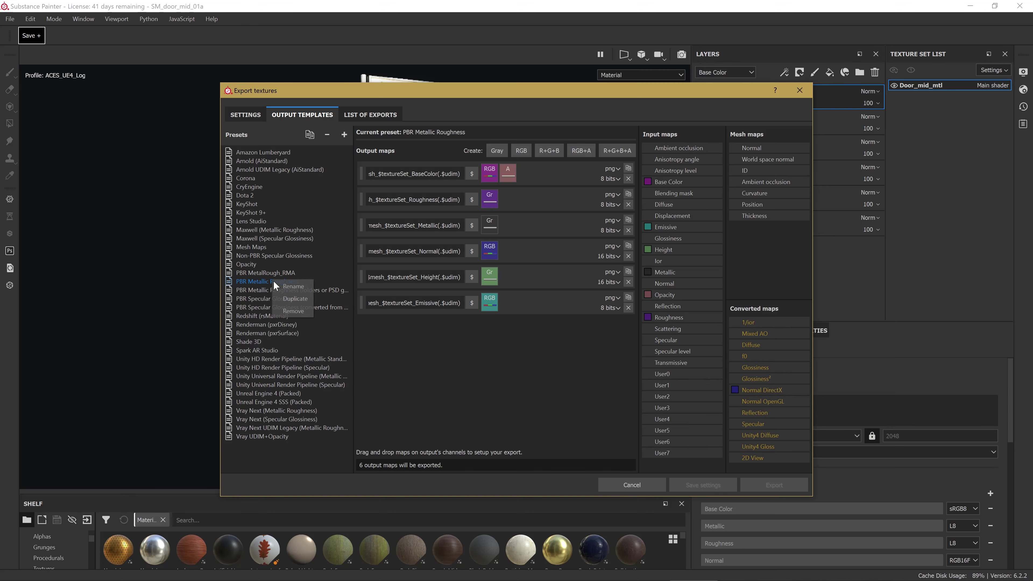
Duplicate the PBR Metallic Roughness preset and rename the copy PBR_RMA.
{"action": "left_click", "coordinate": [295, 299]}
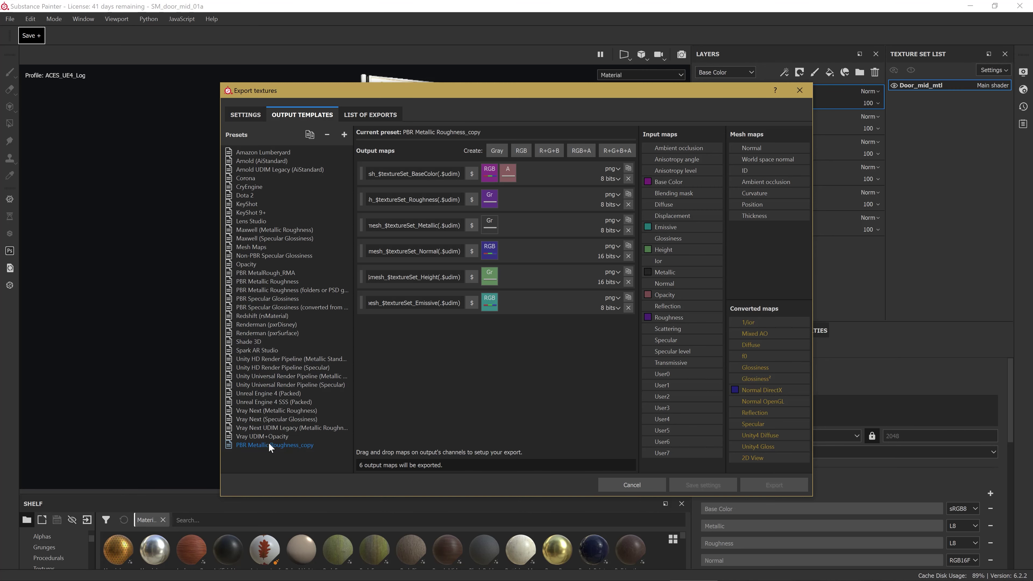
{"action": "double_click", "coordinate": [321, 443]}
{"action": "type", "text": "PBR RMA"}
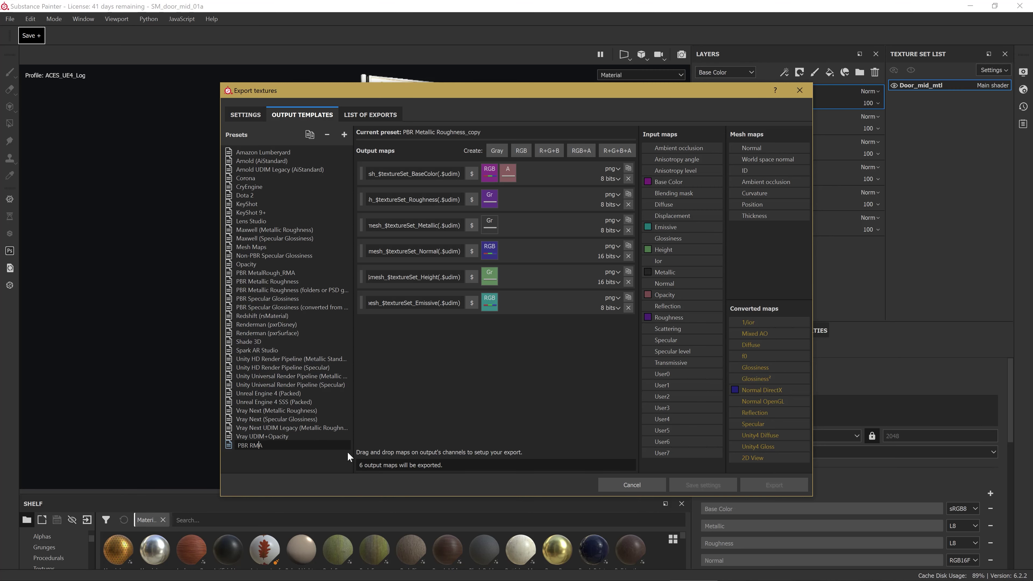
{"action": "key", "text": "BackSpace"}
{"action": "type", "text": "_"}
{"action": "key", "text": "Return"}
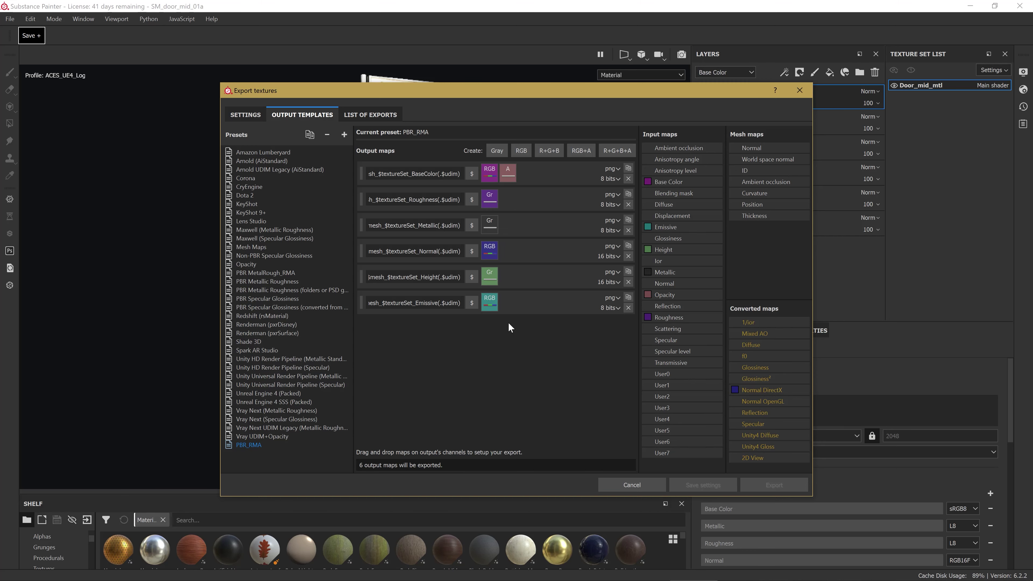
Switch the BaseColor through Height output maps to 8-bit tga format.
{"action": "left_click", "coordinate": [617, 168]}
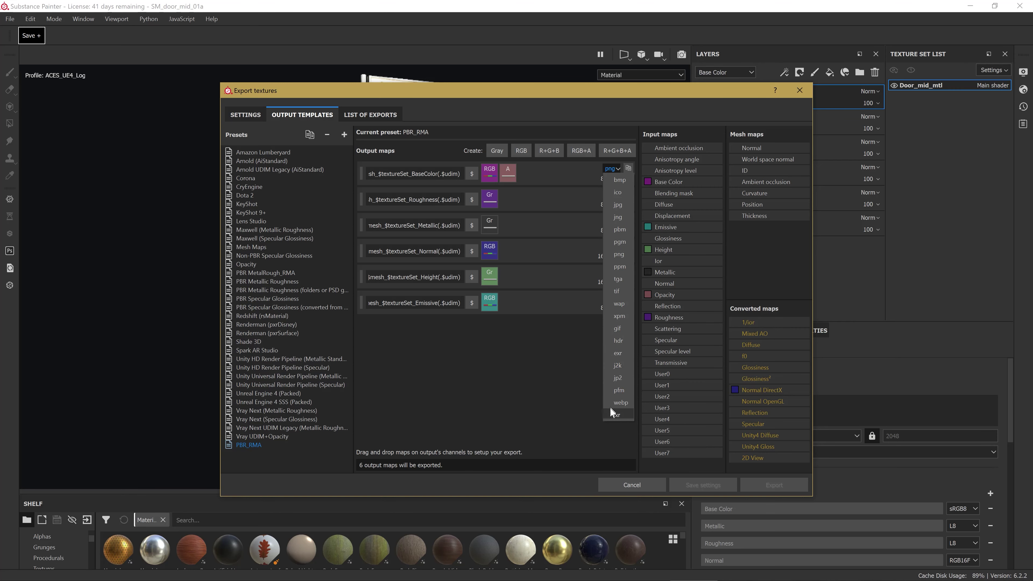
{"action": "left_click", "coordinate": [617, 279]}
{"action": "left_click", "coordinate": [612, 194]}
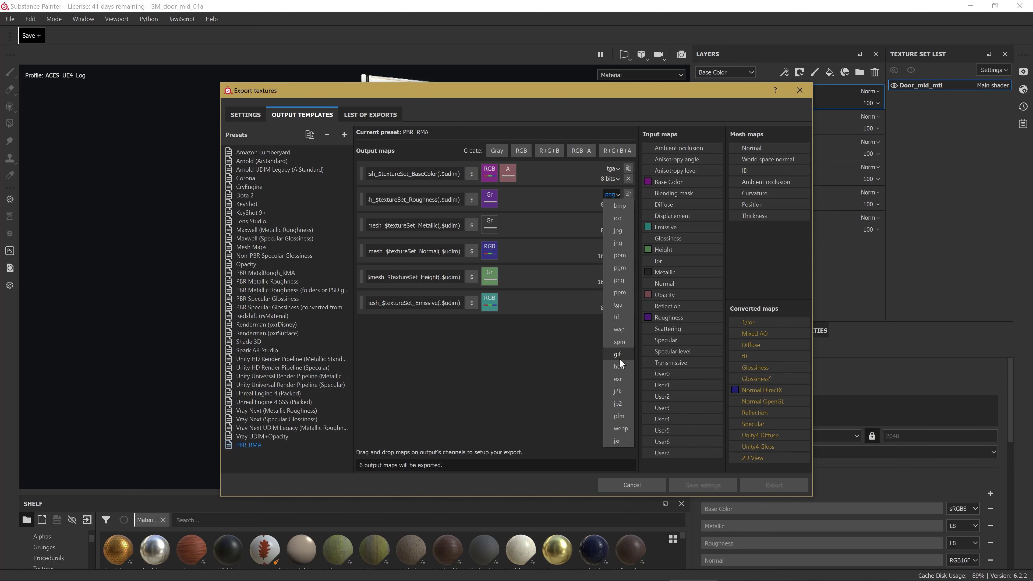
{"action": "left_click", "coordinate": [617, 304]}
{"action": "left_click", "coordinate": [612, 297]}
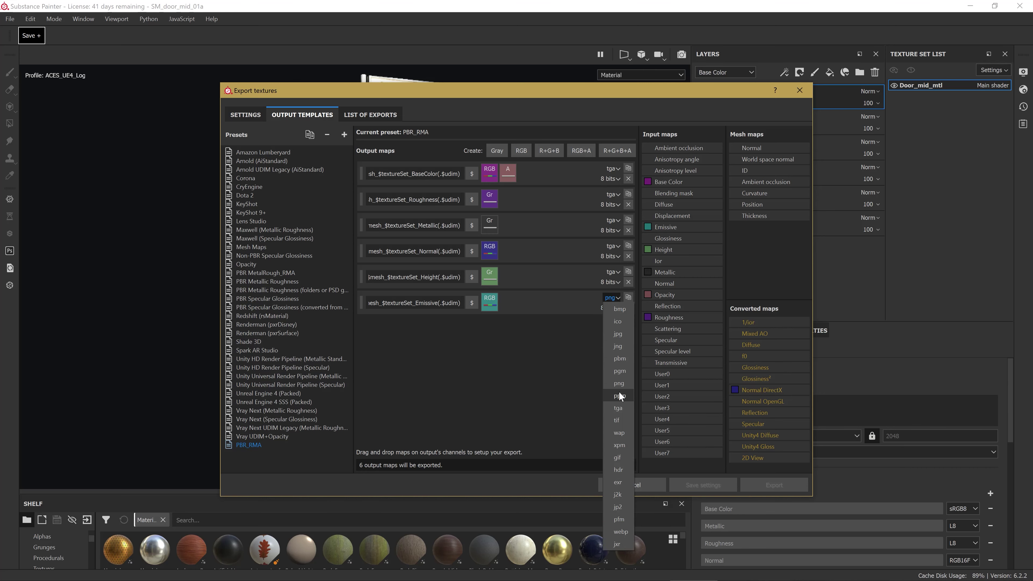
{"action": "left_click", "coordinate": [618, 408]}
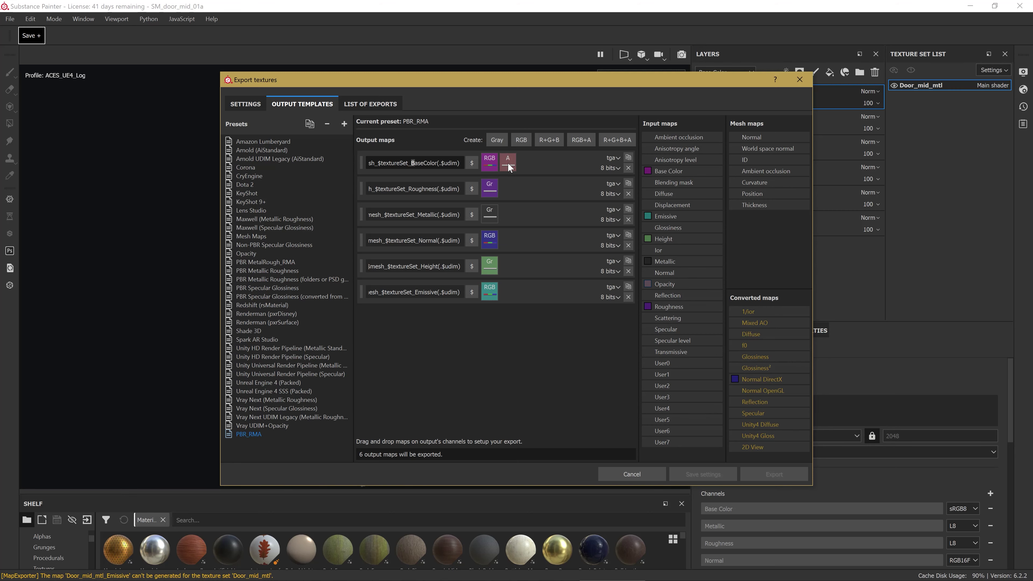
Add an RGB+A output map, then delete it again as unneeded.
{"action": "left_click", "coordinate": [582, 141]}
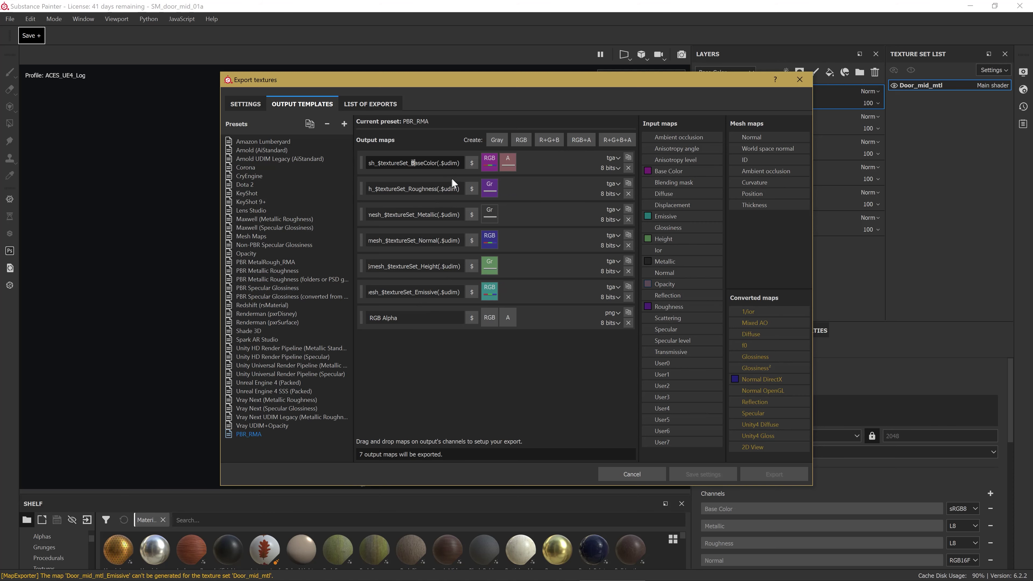
{"action": "triple_click", "coordinate": [451, 164]}
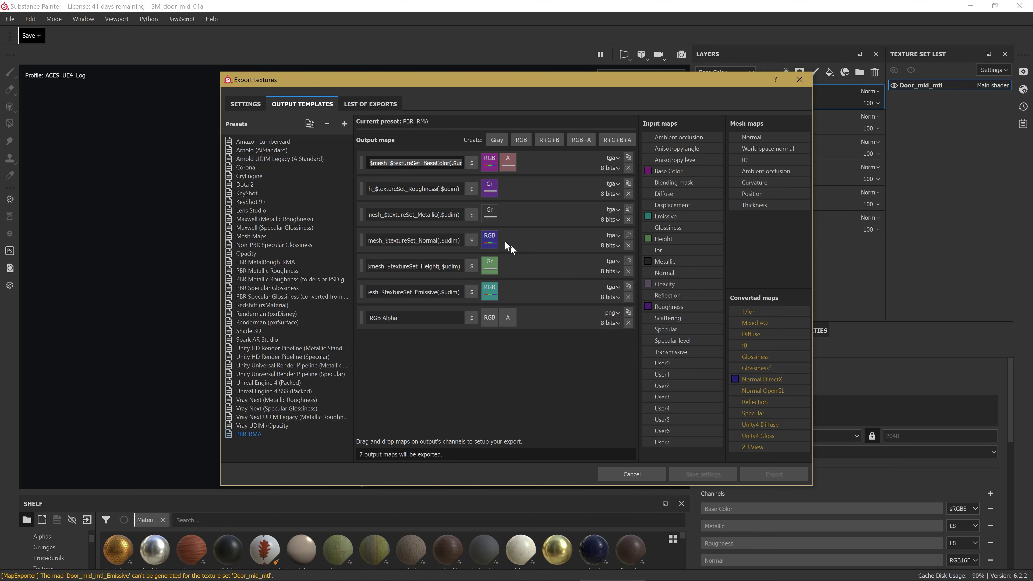
{"action": "left_click", "coordinate": [437, 165]}
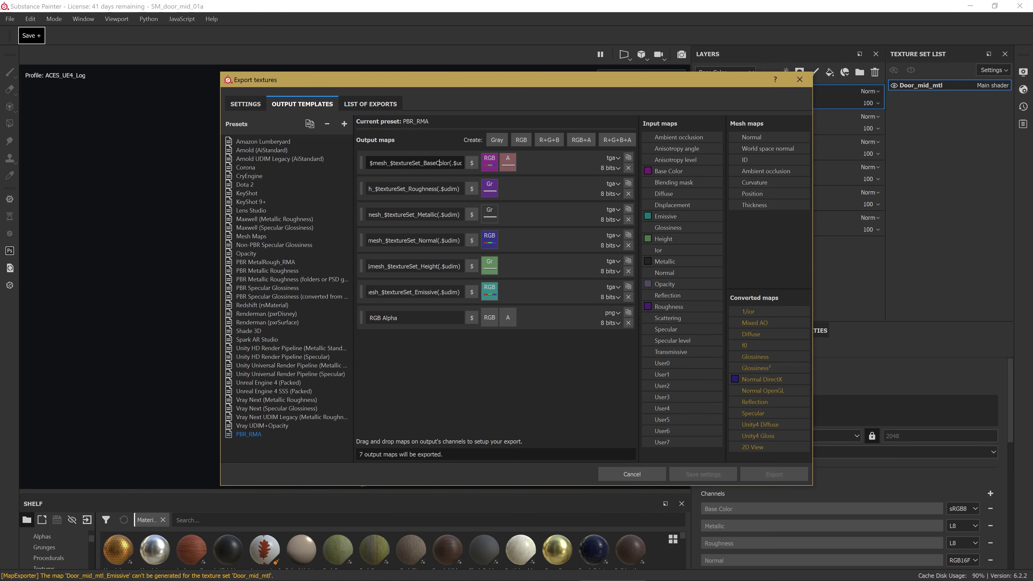
{"action": "left_click", "coordinate": [629, 323]}
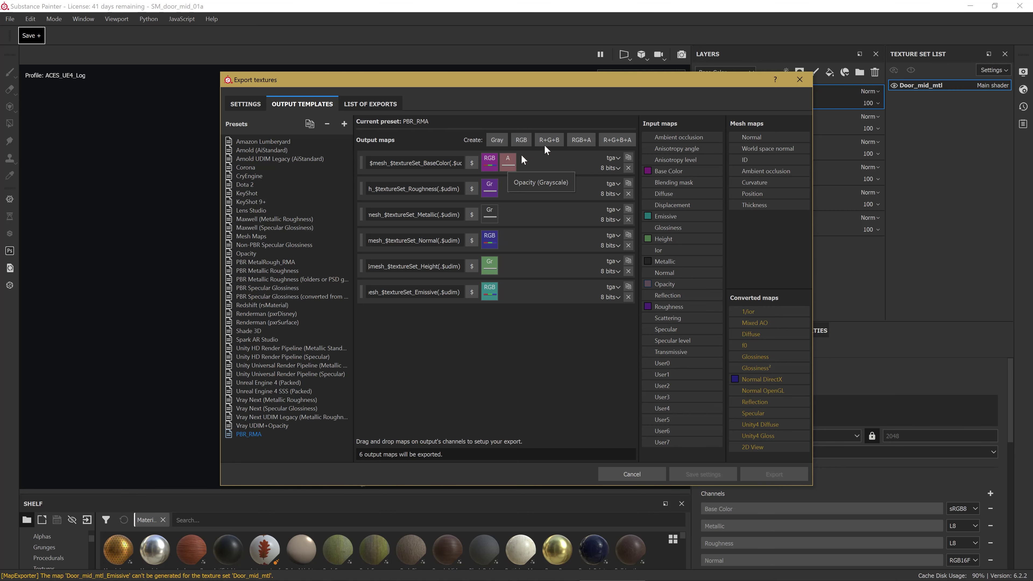
Pack Opacity's gray channel into the BaseColor map's alpha channel.
{"action": "left_click_drag", "start_coordinate": [664, 285], "coordinate": [511, 161]}
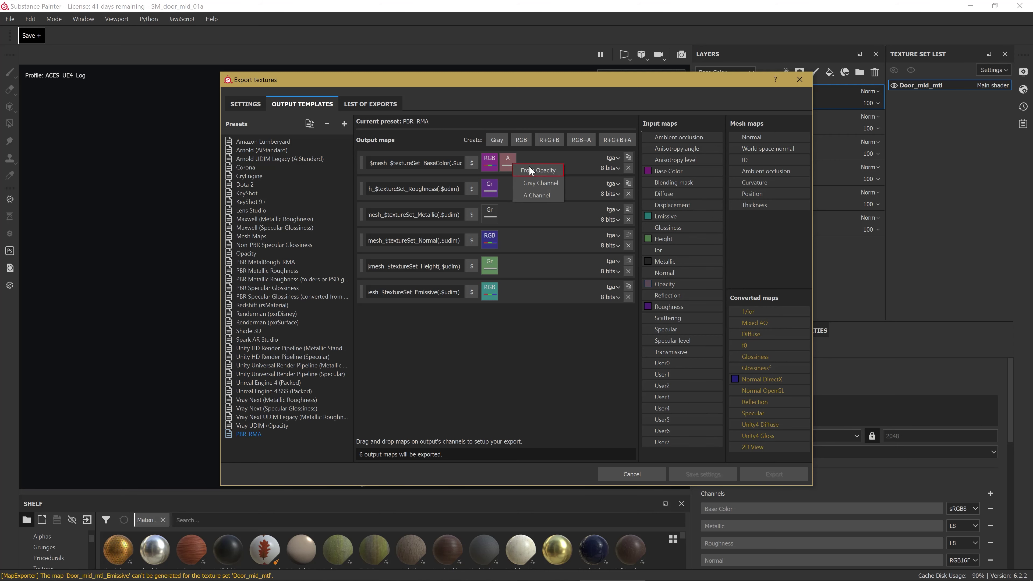
{"action": "left_click", "coordinate": [537, 195]}
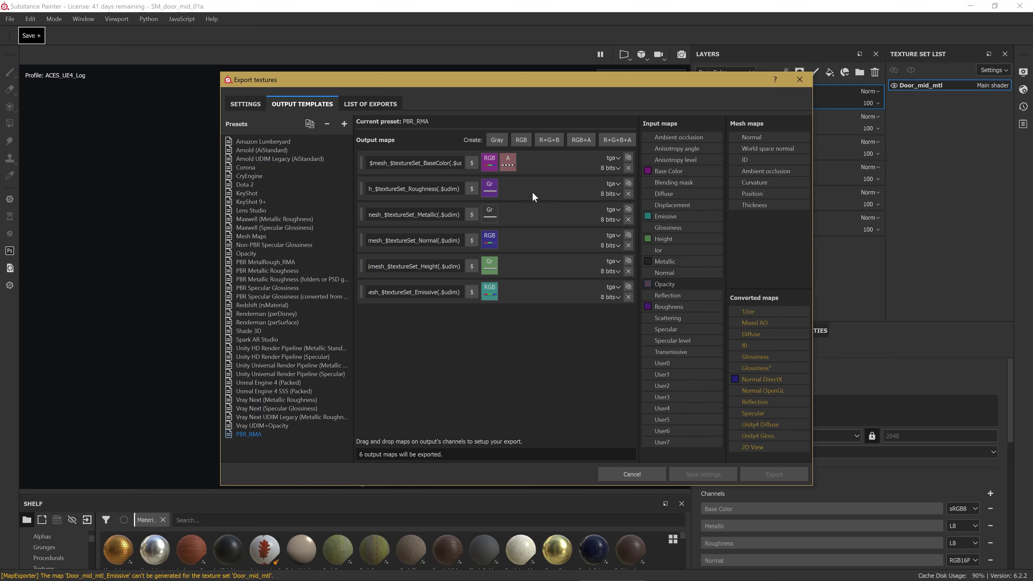
{"action": "left_click_drag", "start_coordinate": [672, 283], "coordinate": [511, 159]}
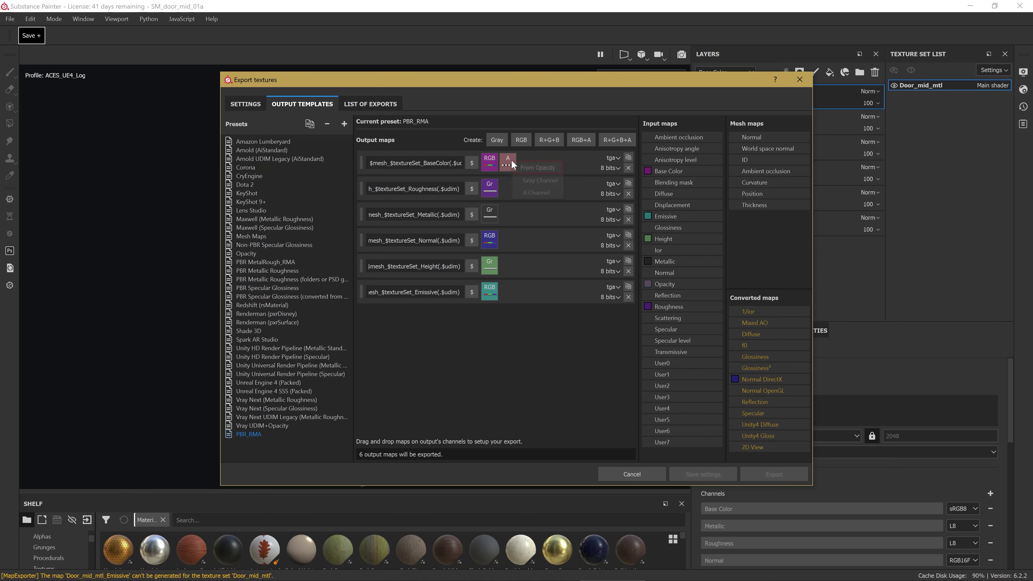
{"action": "left_click", "coordinate": [545, 179]}
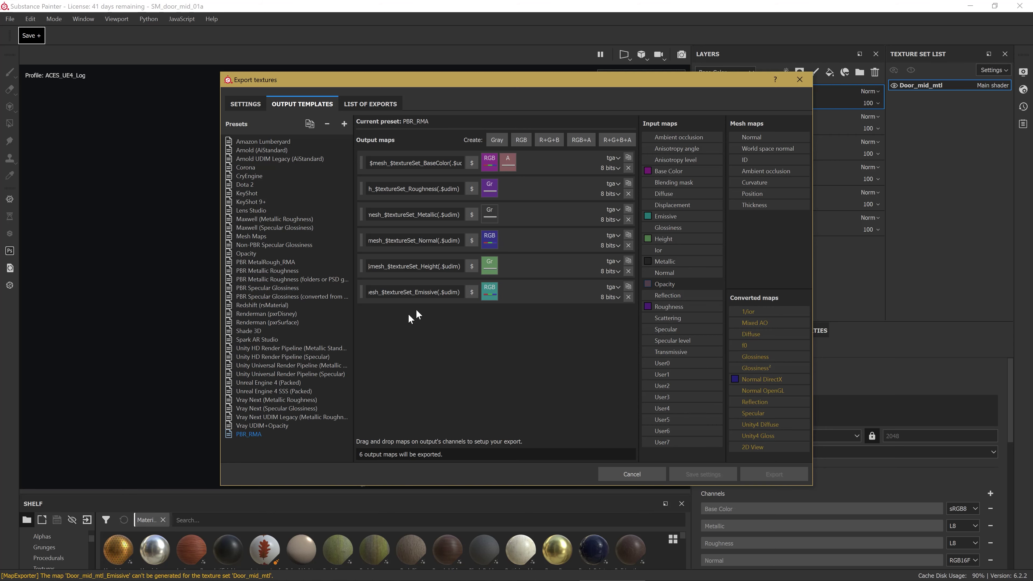
Select text in the Roughness output map's file name field.
{"action": "left_click", "coordinate": [419, 189]}
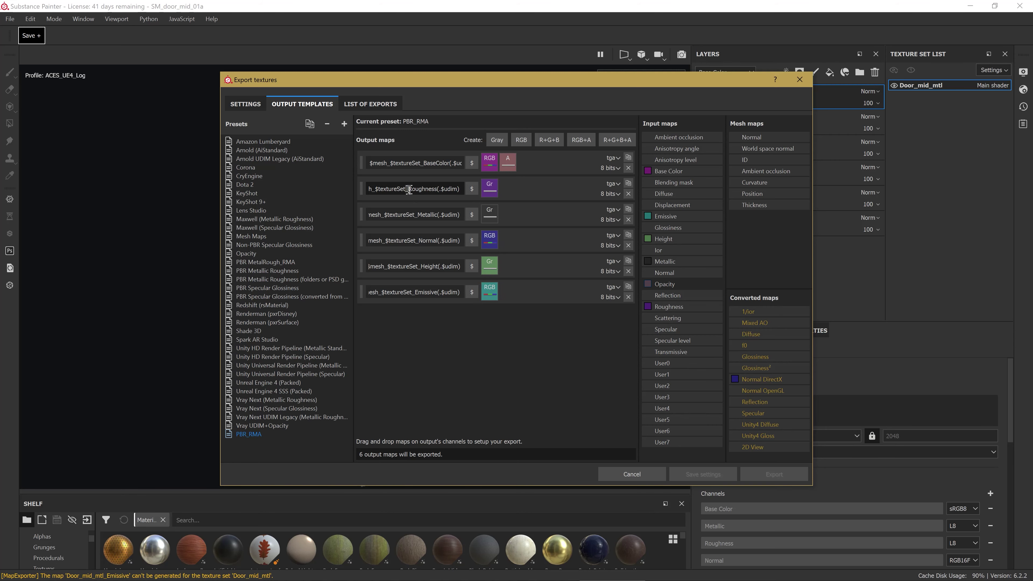
{"action": "left_click_drag", "start_coordinate": [405, 189], "coordinate": [461, 189]}
{"action": "left_click", "coordinate": [432, 189]}
{"action": "key", "text": "shift+Home"}
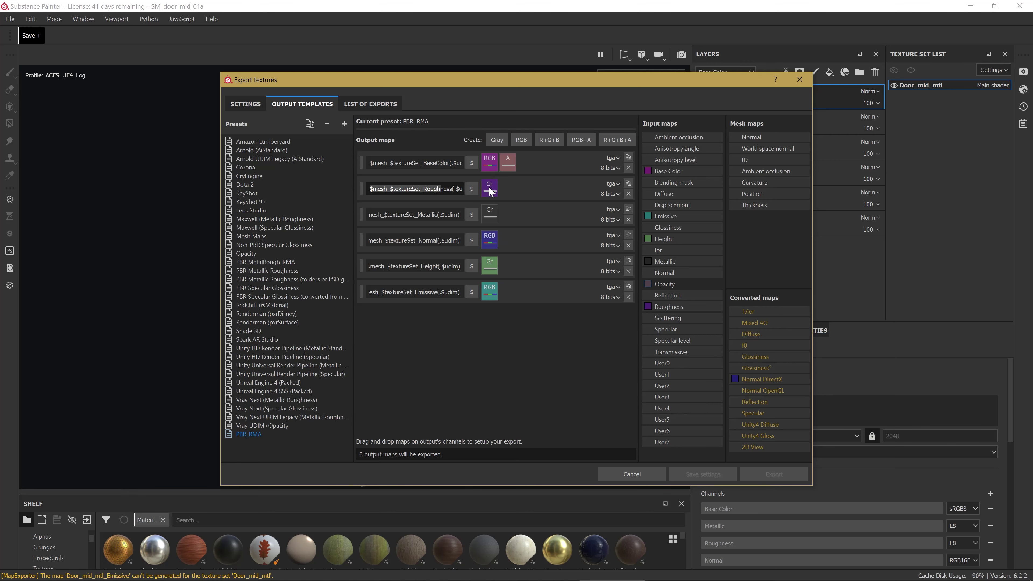
{"action": "left_click", "coordinate": [491, 193]}
{"action": "left_click_drag", "start_coordinate": [490, 191], "coordinate": [571, 232]}
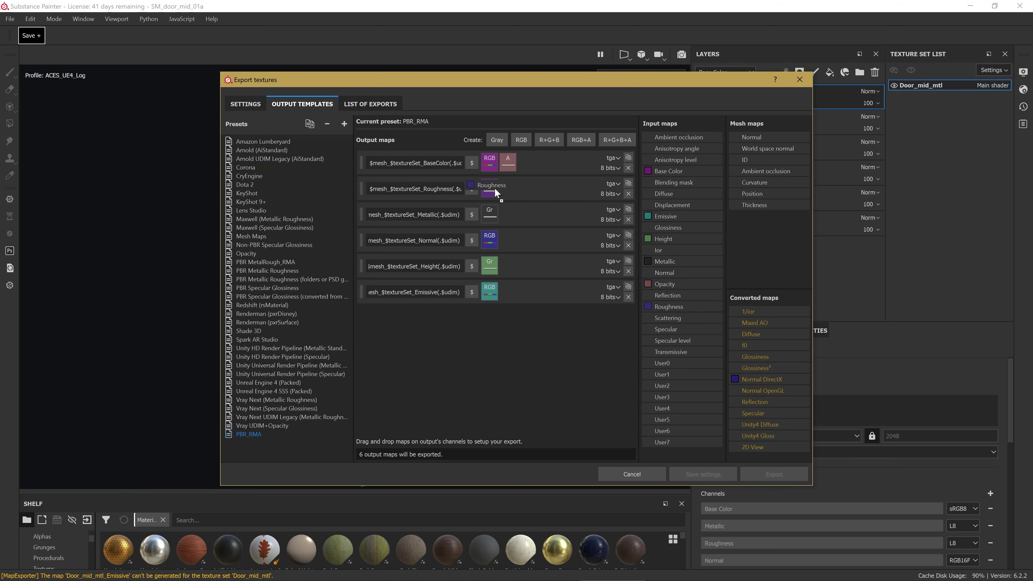
{"action": "left_click_drag", "start_coordinate": [571, 232], "coordinate": [498, 206]}
Assign Metallic to the Metallic output's gray channel and add a new RGB map.
{"action": "left_click_drag", "start_coordinate": [414, 215], "coordinate": [462, 214]}
{"action": "left_click_drag", "start_coordinate": [662, 268], "coordinate": [495, 210]}
{"action": "left_click", "coordinate": [517, 232]}
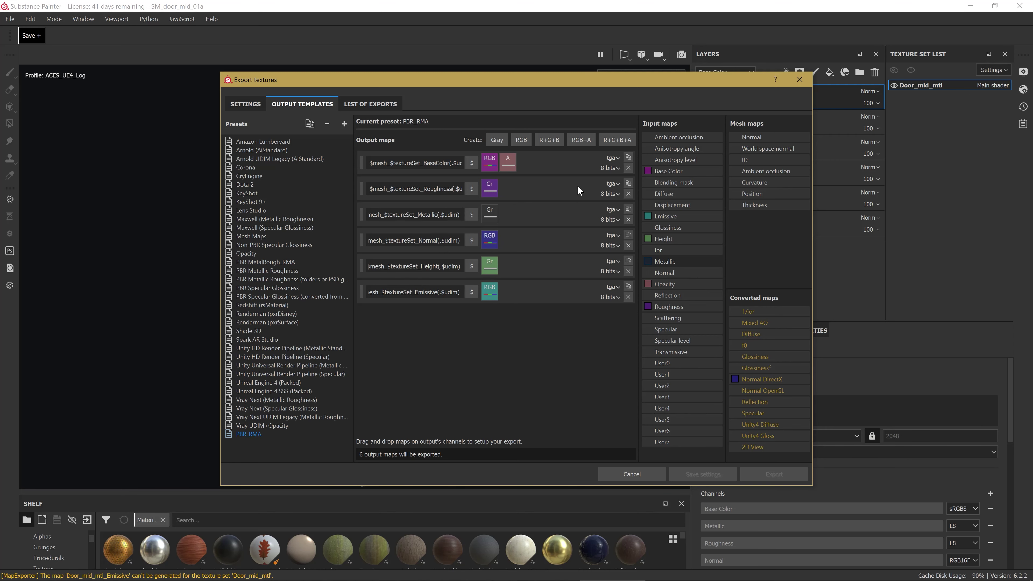
{"action": "left_click", "coordinate": [548, 140]}
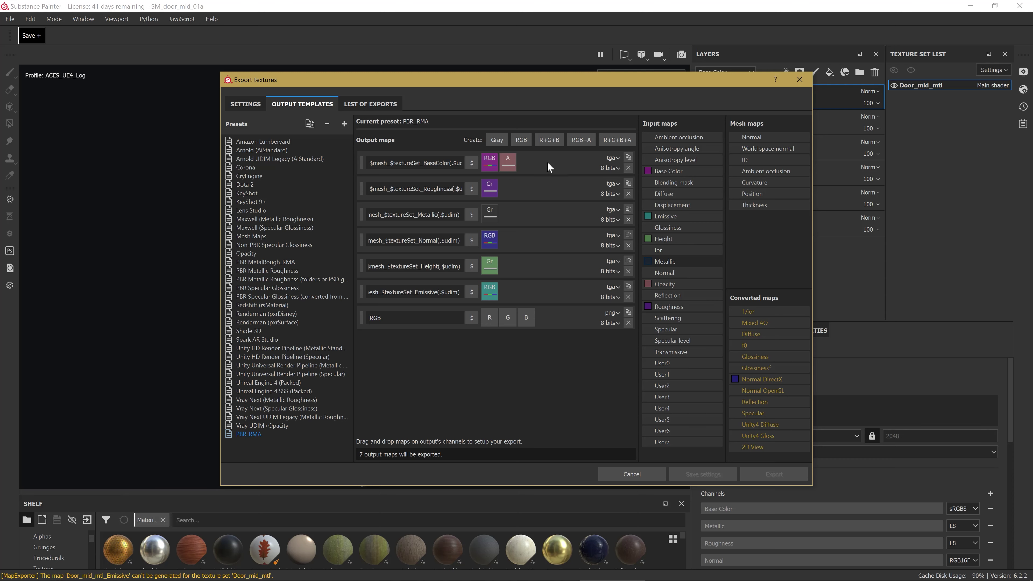
Name the new map $mesh_$textureSet_RMA by pasting and editing the Roughness file name.
{"action": "left_click", "coordinate": [410, 318]}
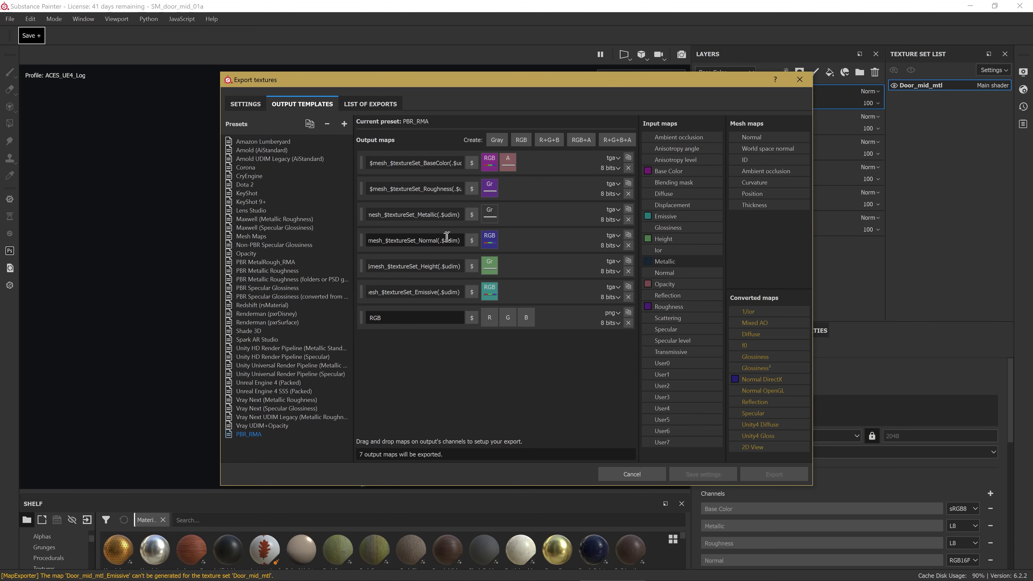
{"action": "left_click", "coordinate": [447, 190]}
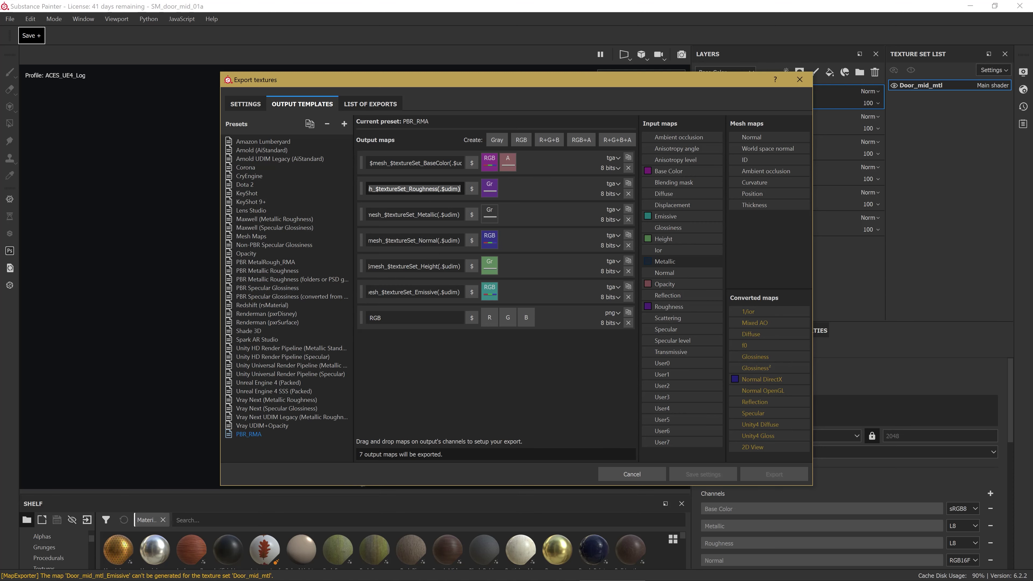
{"action": "double_click", "coordinate": [412, 319]}
{"action": "key", "text": "ctrl+v"}
{"action": "mouse_move", "coordinate": [412, 318]}
{"action": "left_mouse_down"}
{"action": "mouse_move", "coordinate": [460, 318]}
{"action": "mouse_move", "coordinate": [438, 319]}
{"action": "left_mouse_up"}
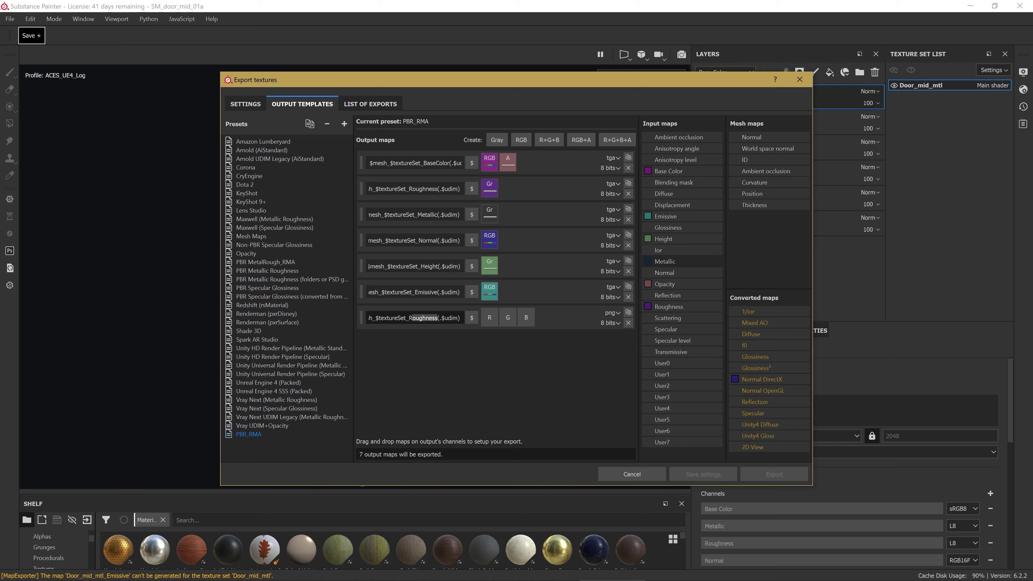
{"action": "type", "text": "MA"}
{"action": "left_click", "coordinate": [521, 368]}
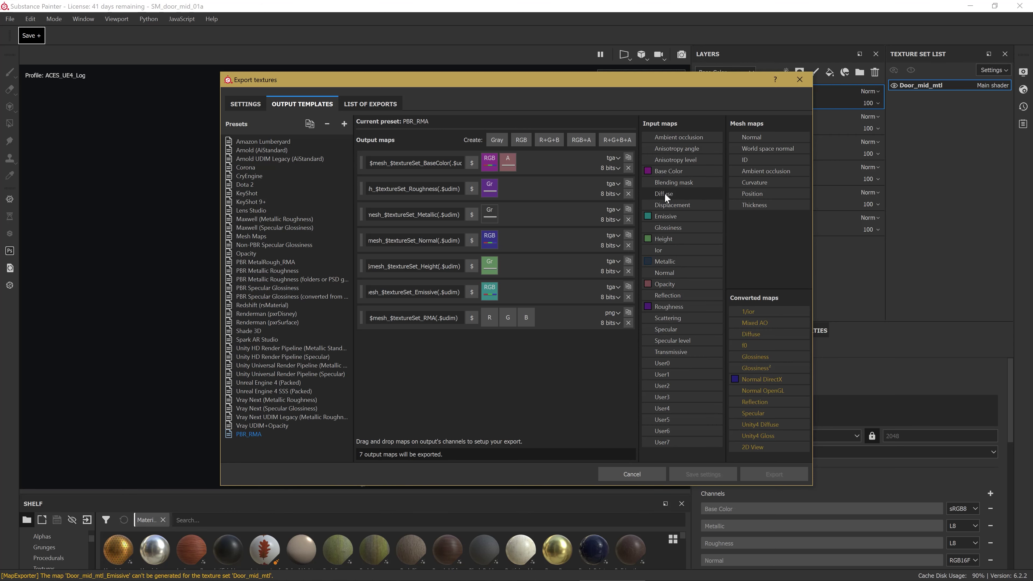
Fill the RMA map's R, G, B with Roughness, Metallic and Ambient occlusion gray channels.
{"action": "left_click_drag", "start_coordinate": [669, 307], "coordinate": [490, 316]}
{"action": "left_click", "coordinate": [515, 338]}
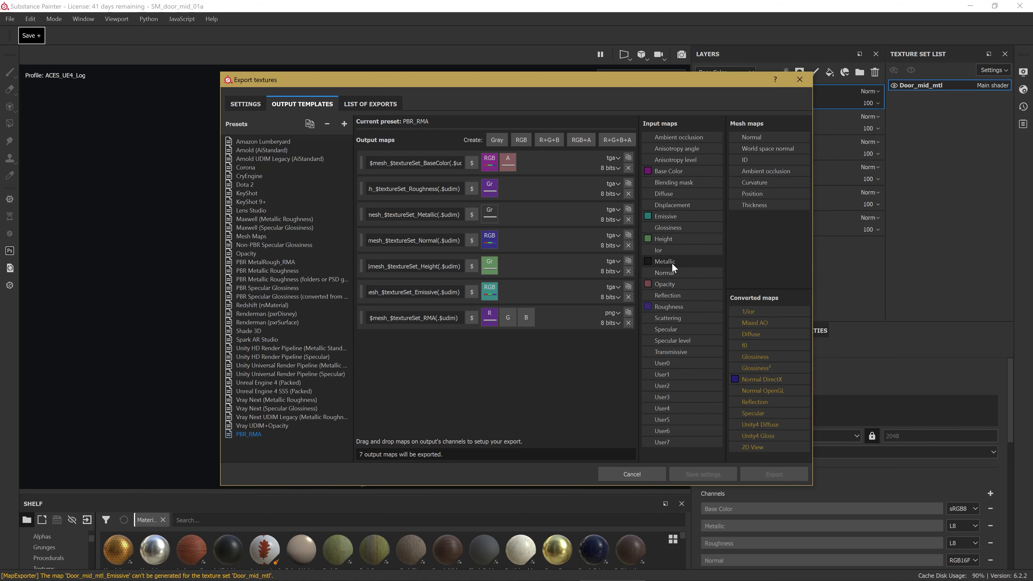
{"action": "left_click_drag", "start_coordinate": [672, 262], "coordinate": [512, 321]}
{"action": "left_click", "coordinate": [520, 336]}
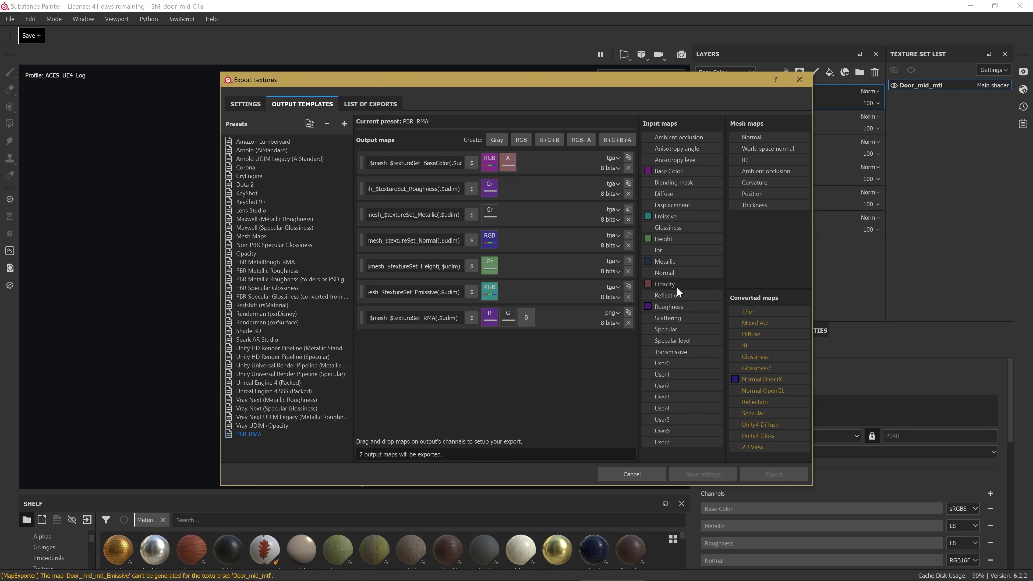
{"action": "left_click_drag", "start_coordinate": [679, 139], "coordinate": [527, 314]}
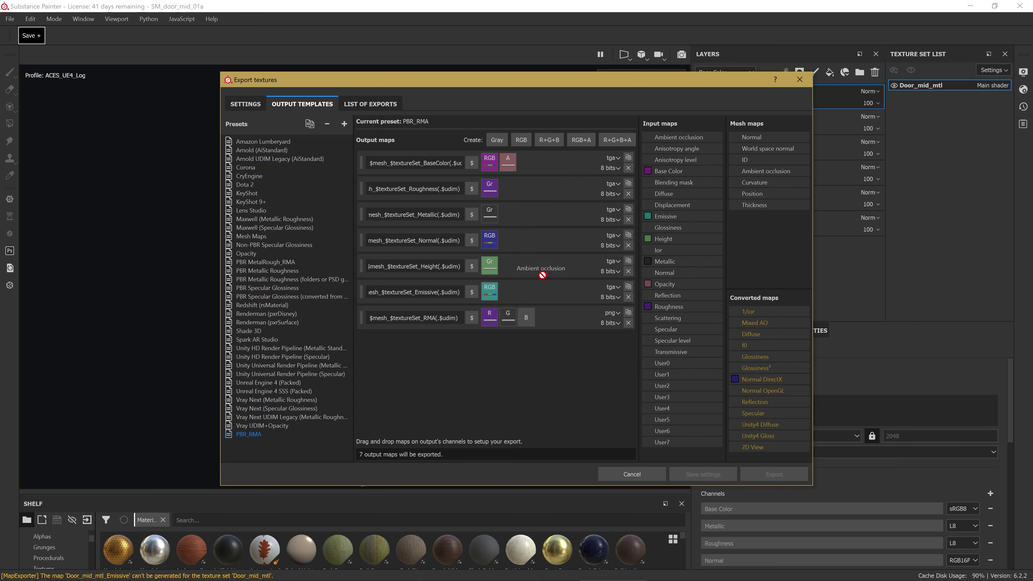
{"action": "left_click", "coordinate": [543, 334]}
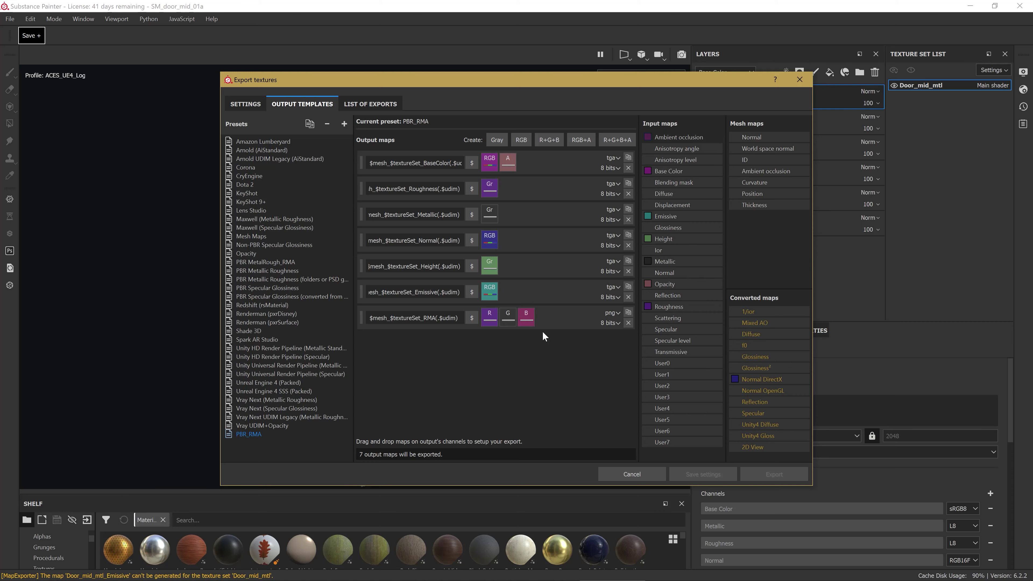
{"action": "left_click_drag", "start_coordinate": [406, 318], "coordinate": [460, 317]}
{"action": "key", "text": "Return"}
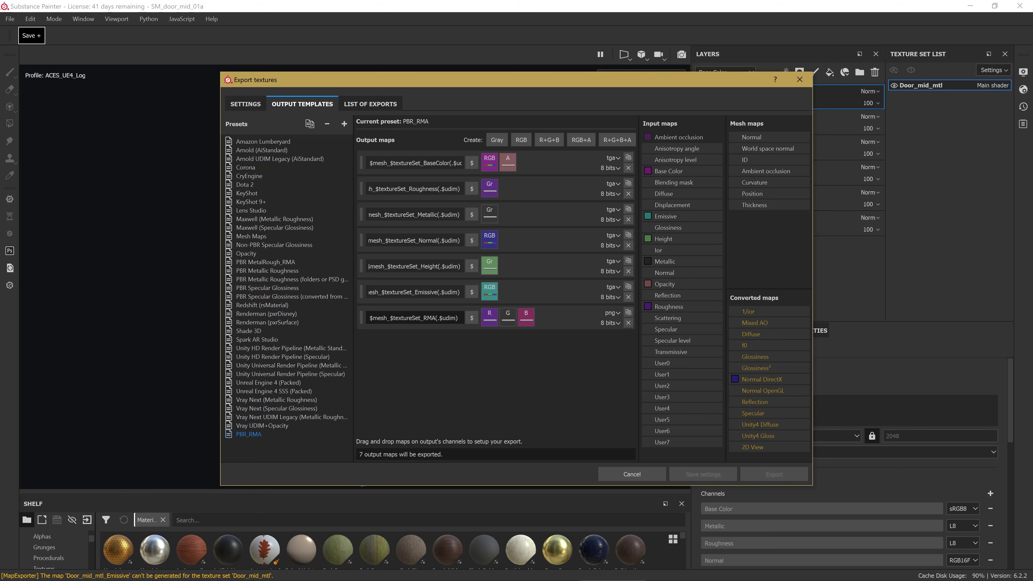
{"action": "left_click", "coordinate": [424, 317]}
{"action": "left_click_drag", "start_coordinate": [423, 318], "coordinate": [434, 318]}
{"action": "left_click", "coordinate": [458, 328]}
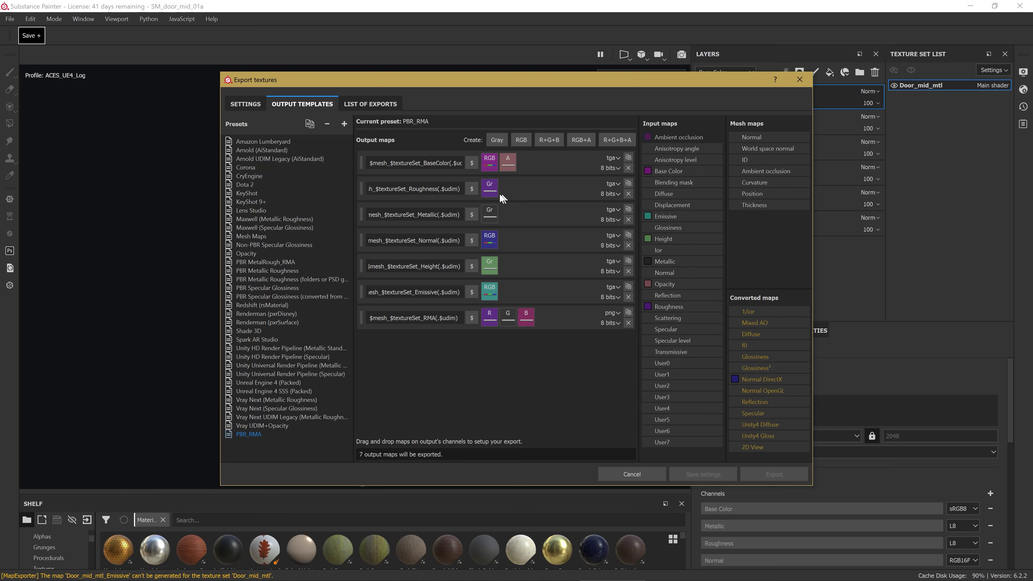
{"action": "left_click_drag", "start_coordinate": [408, 189], "coordinate": [462, 190]}
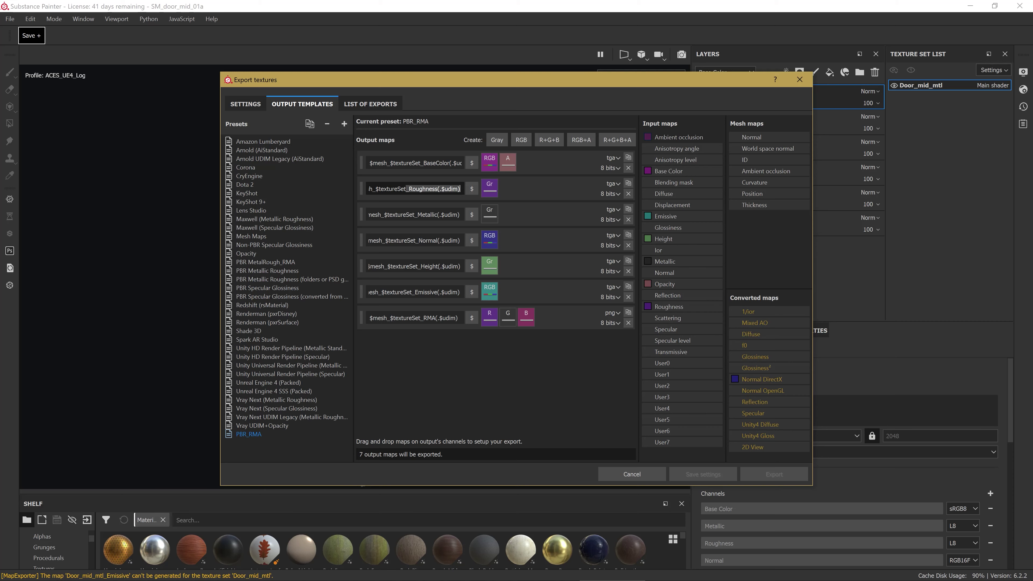
{"action": "left_click", "coordinate": [437, 318]}
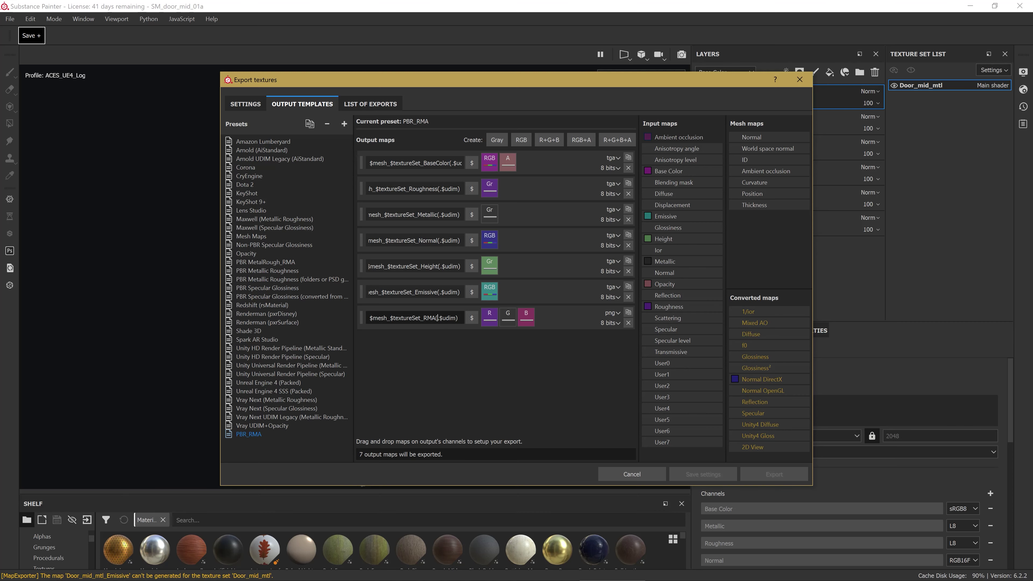
{"action": "left_click_drag", "start_coordinate": [423, 318], "coordinate": [458, 317]}
{"action": "left_click", "coordinate": [433, 318]}
{"action": "left_click_drag", "start_coordinate": [423, 318], "coordinate": [459, 318]}
{"action": "left_click_drag", "start_coordinate": [436, 317], "coordinate": [440, 329]}
{"action": "left_click", "coordinate": [429, 320]}
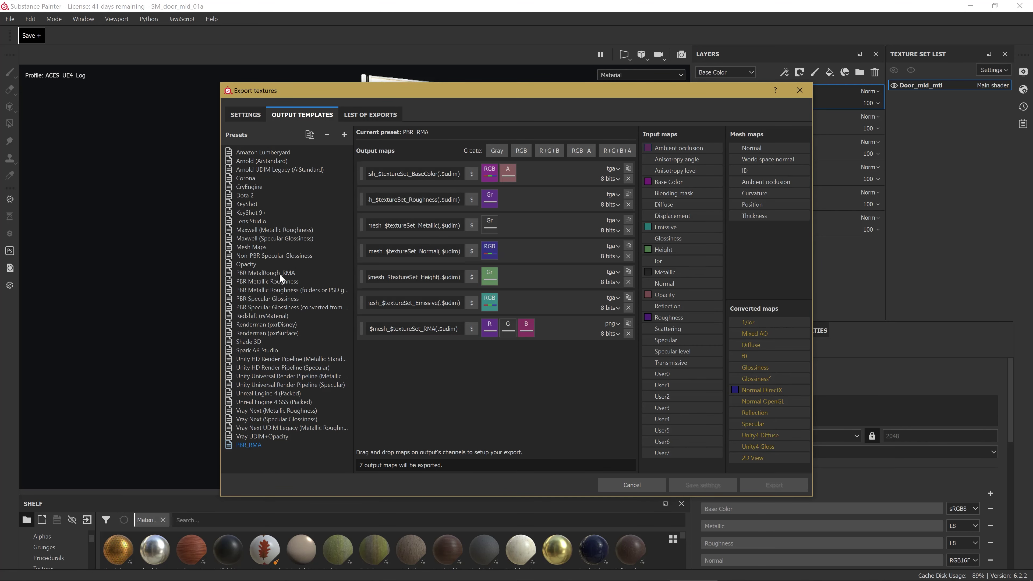
{"action": "left_click", "coordinate": [280, 273]}
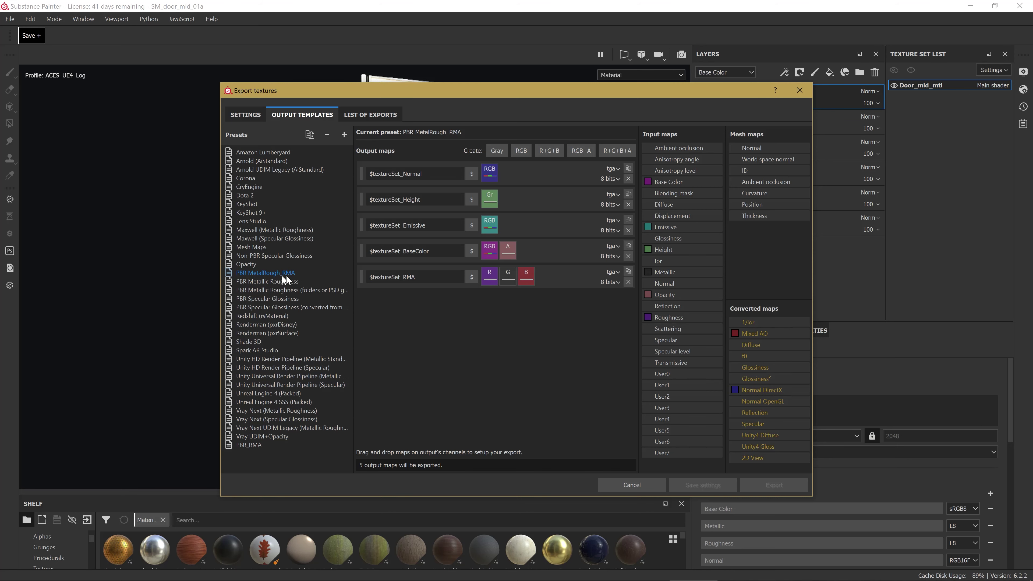
{"action": "left_click", "coordinate": [426, 175]}
{"action": "left_click_drag", "start_coordinate": [433, 175], "coordinate": [442, 174]}
{"action": "double_click", "coordinate": [445, 175]}
{"action": "left_click", "coordinate": [430, 173]}
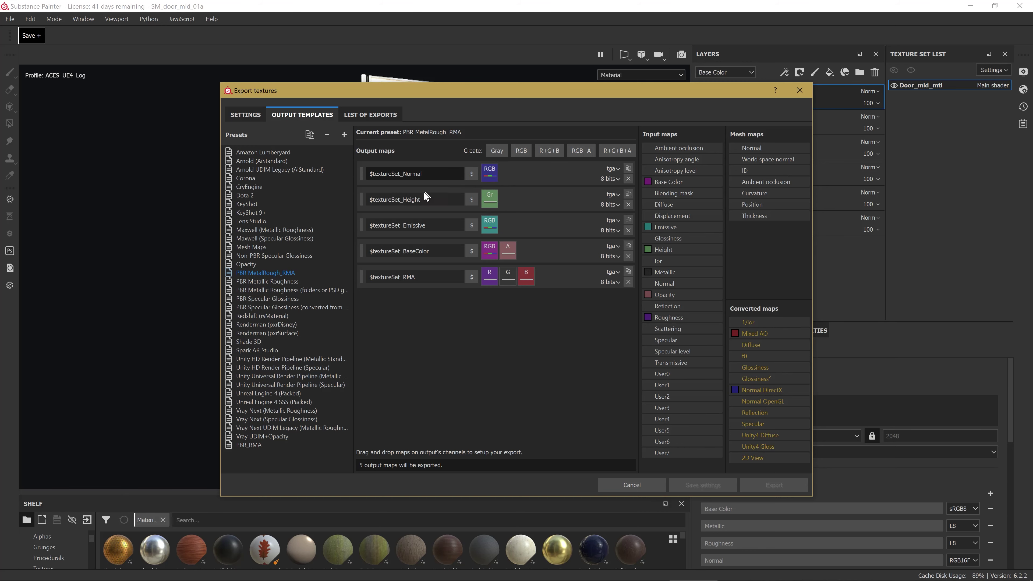
{"action": "left_click_drag", "start_coordinate": [421, 199], "coordinate": [382, 200]}
{"action": "left_click", "coordinate": [422, 199]}
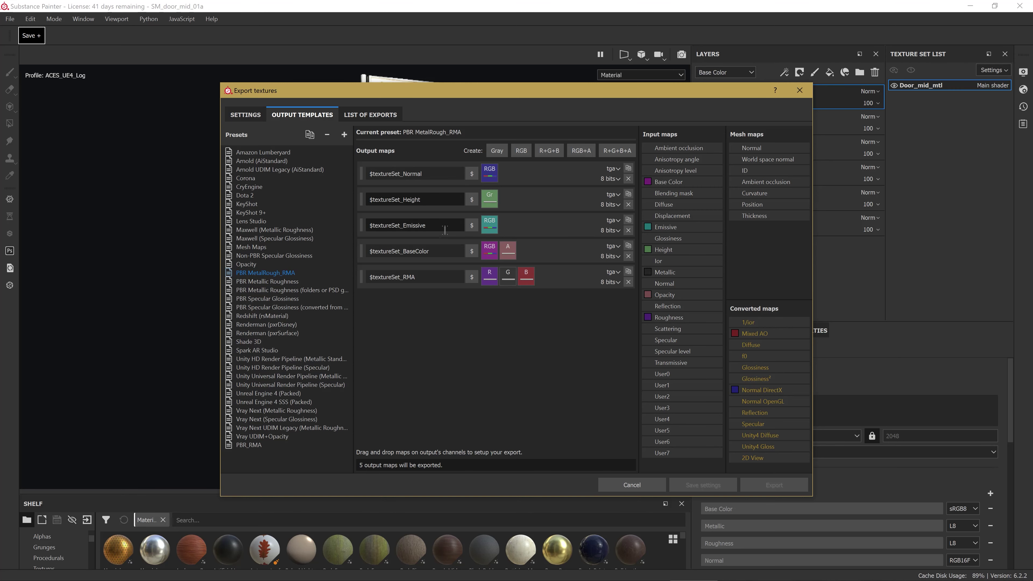
{"action": "left_click_drag", "start_coordinate": [430, 251], "coordinate": [340, 252]}
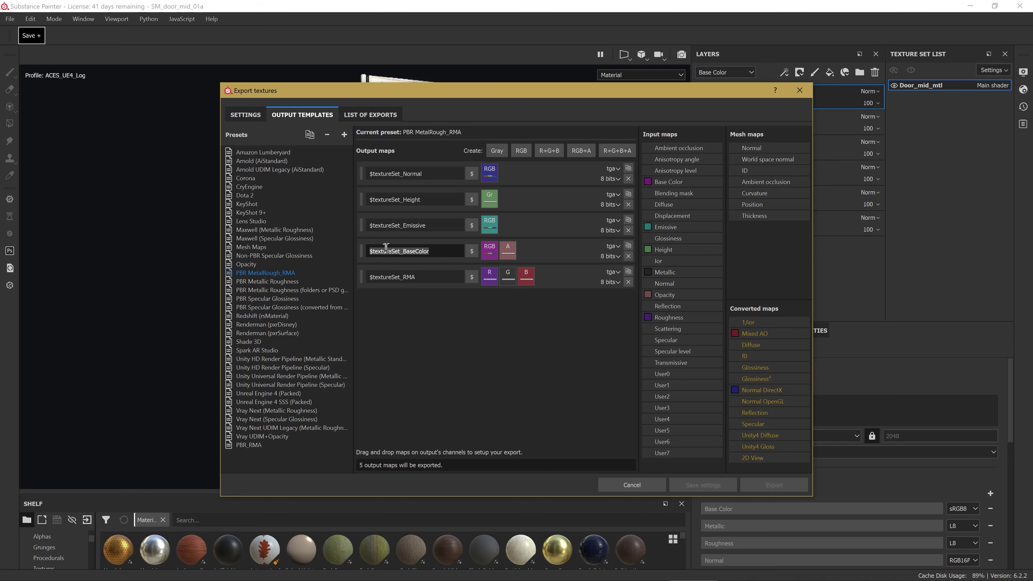
{"action": "left_click", "coordinate": [429, 251]}
{"action": "left_click_drag", "start_coordinate": [419, 277], "coordinate": [361, 283]}
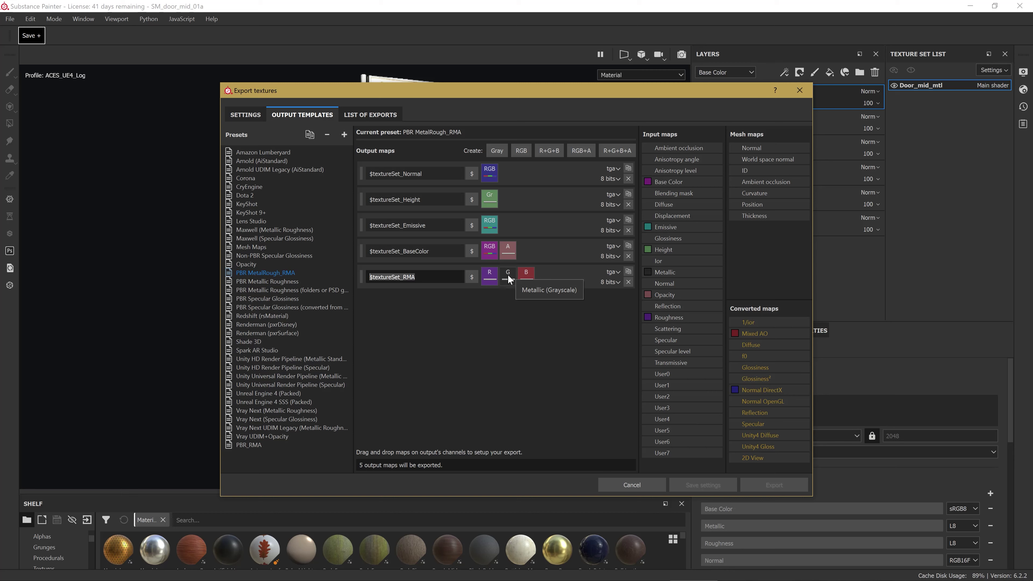
{"action": "left_click_drag", "start_coordinate": [678, 255], "coordinate": [686, 255]}
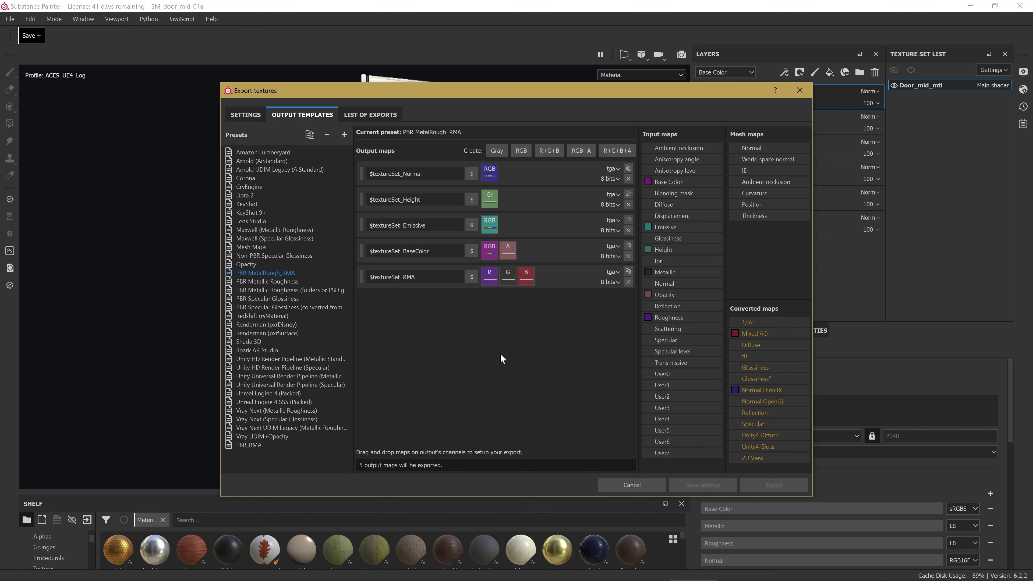
Return to the Export textures dialog's SETTINGS tab.
{"action": "left_click", "coordinate": [246, 115]}
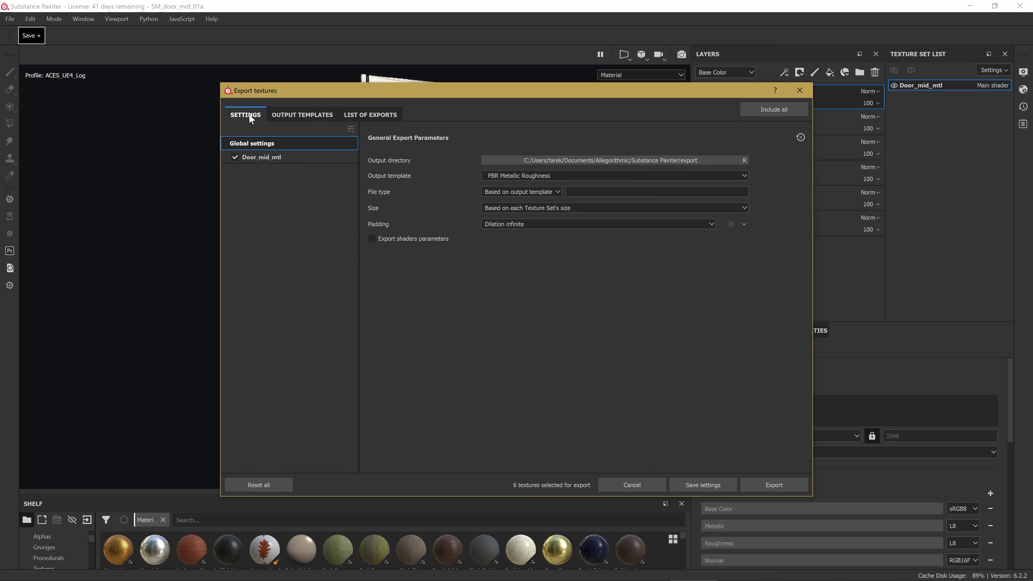
Pick PBR MetalRough_RMA from the export dialog's Output template list.
{"action": "left_click", "coordinate": [541, 175]}
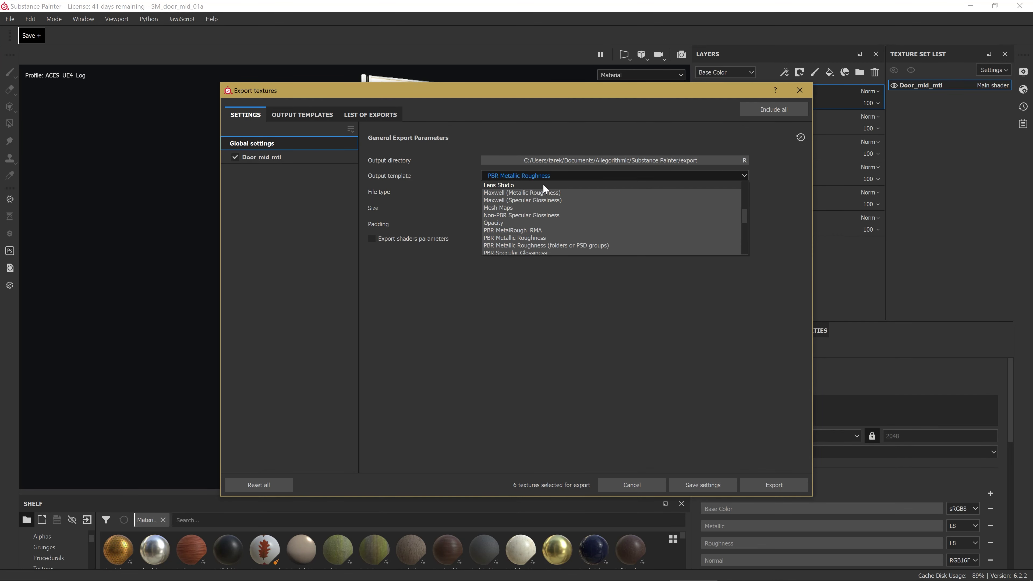
{"action": "scroll", "coordinate": [578, 234], "scroll_direction": "down", "scroll_amount": 3}
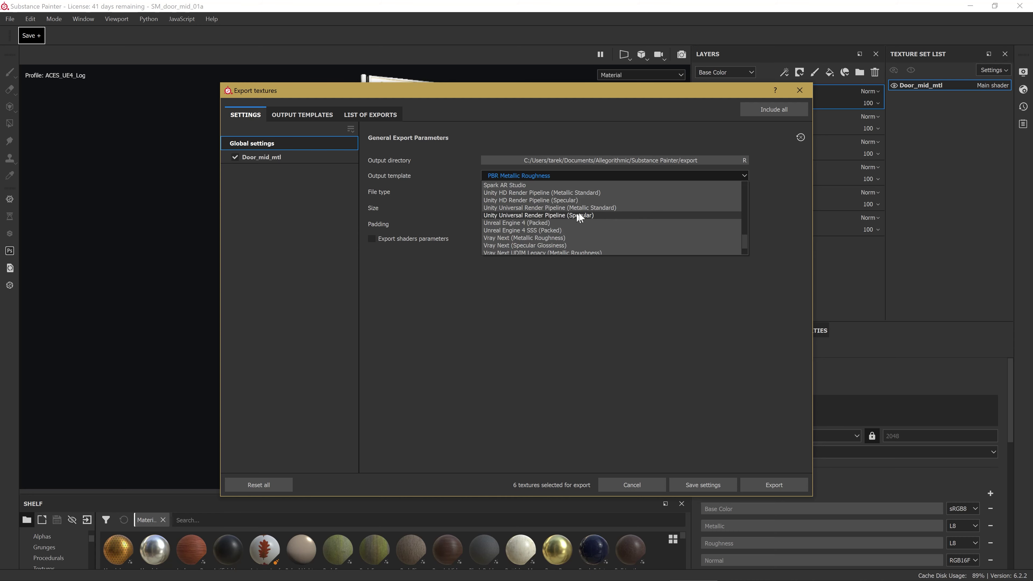
{"action": "scroll", "coordinate": [578, 228], "scroll_direction": "up", "scroll_amount": 1}
{"action": "scroll", "coordinate": [569, 223], "scroll_direction": "up", "scroll_amount": 2}
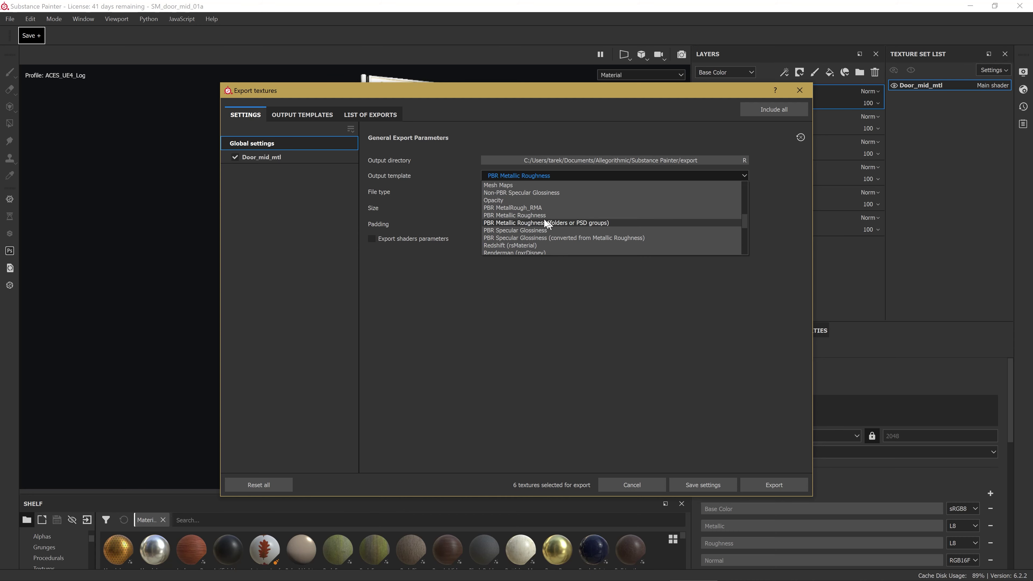
{"action": "left_click", "coordinate": [526, 204]}
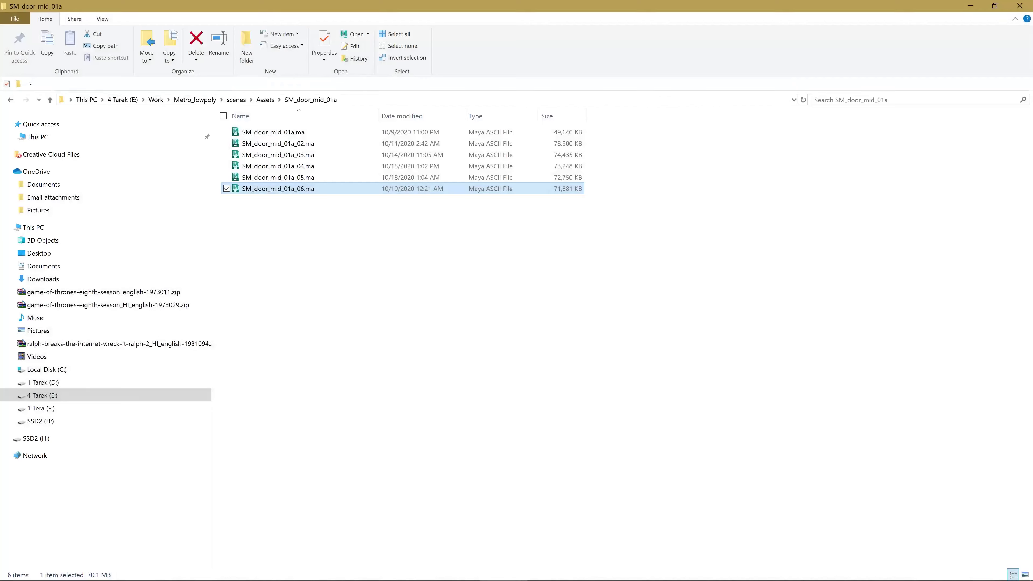
Go to Metro_lowpoly > substance > painter > SM_door_mid_01a and create a folder named output.
{"action": "left_click", "coordinate": [265, 99]}
{"action": "left_click", "coordinate": [238, 101]}
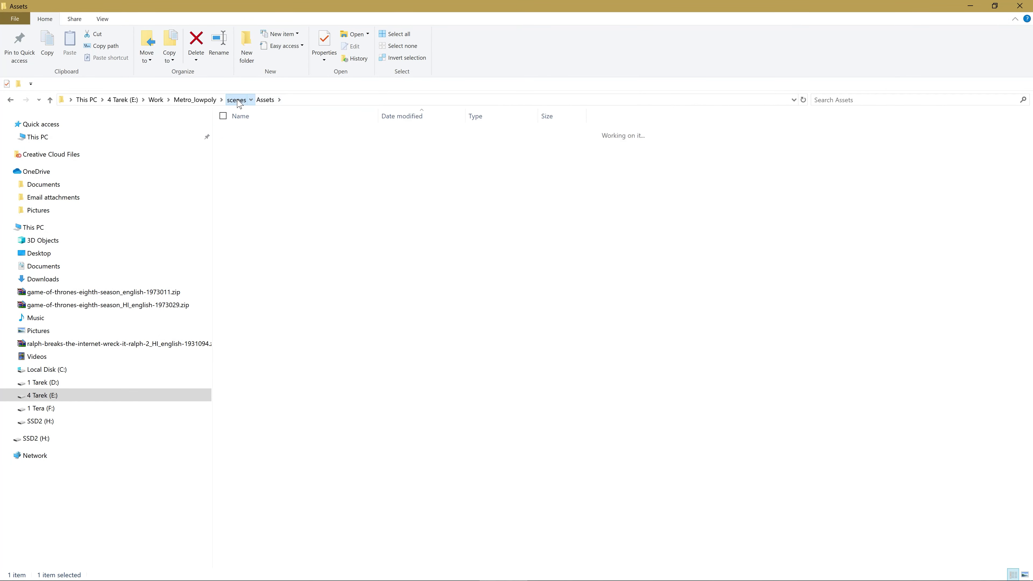
{"action": "left_click", "coordinate": [196, 100]}
{"action": "double_click", "coordinate": [249, 211]}
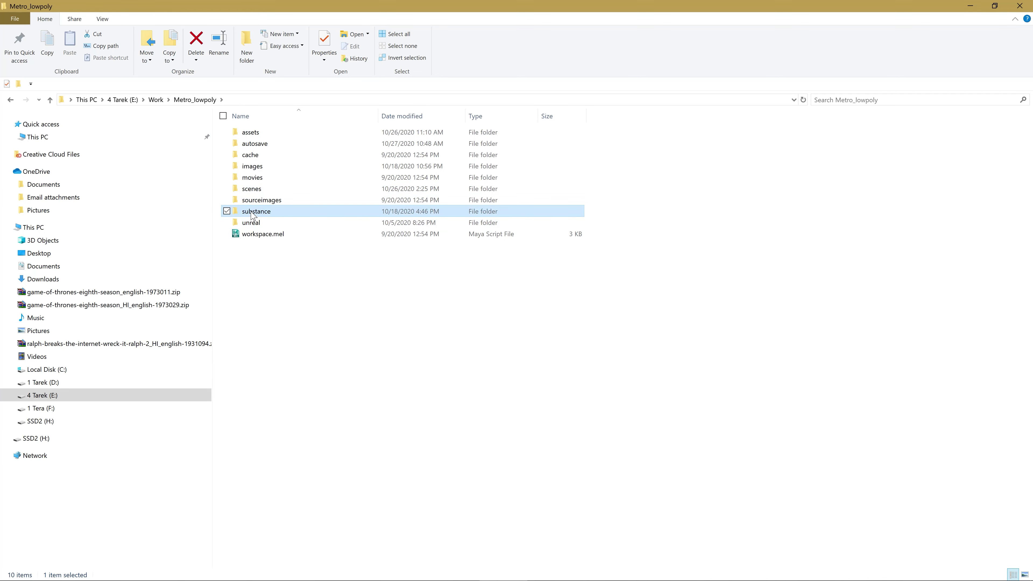
{"action": "double_click", "coordinate": [262, 136]}
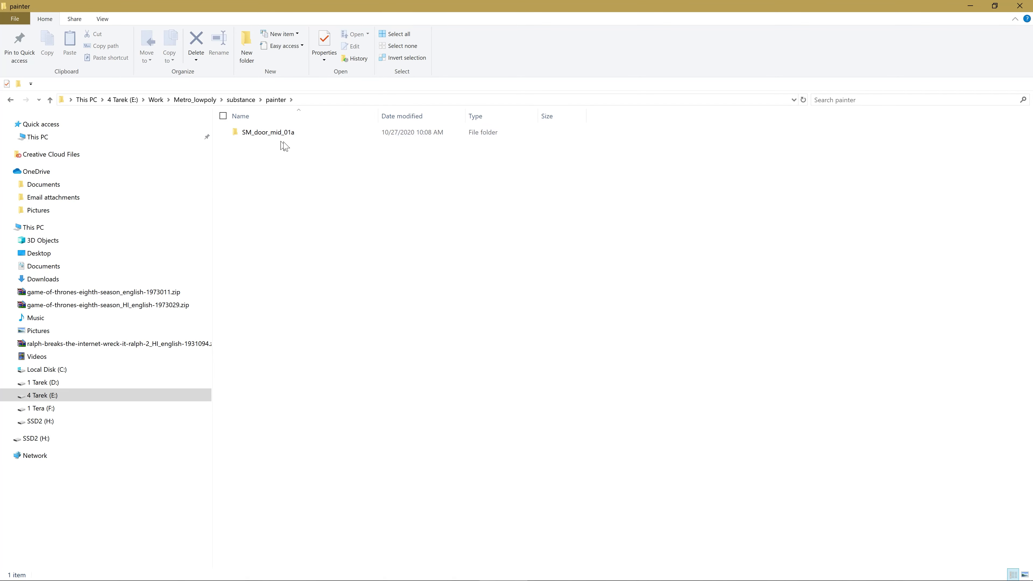
{"action": "left_click", "coordinate": [273, 138]}
{"action": "double_click", "coordinate": [273, 138]}
{"action": "left_click", "coordinate": [246, 47]}
{"action": "type", "text": "output"}
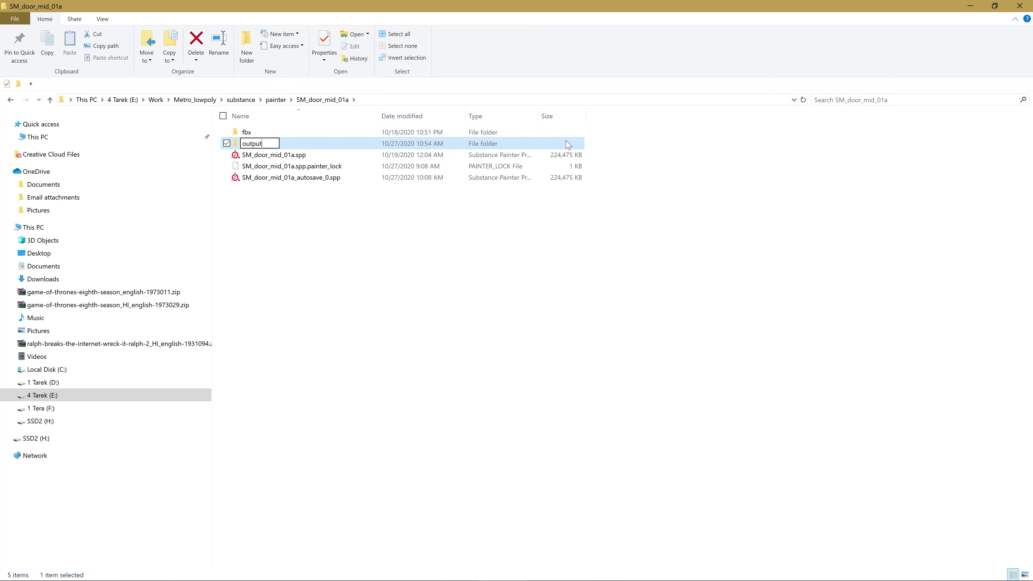
{"action": "key", "text": "Return"}
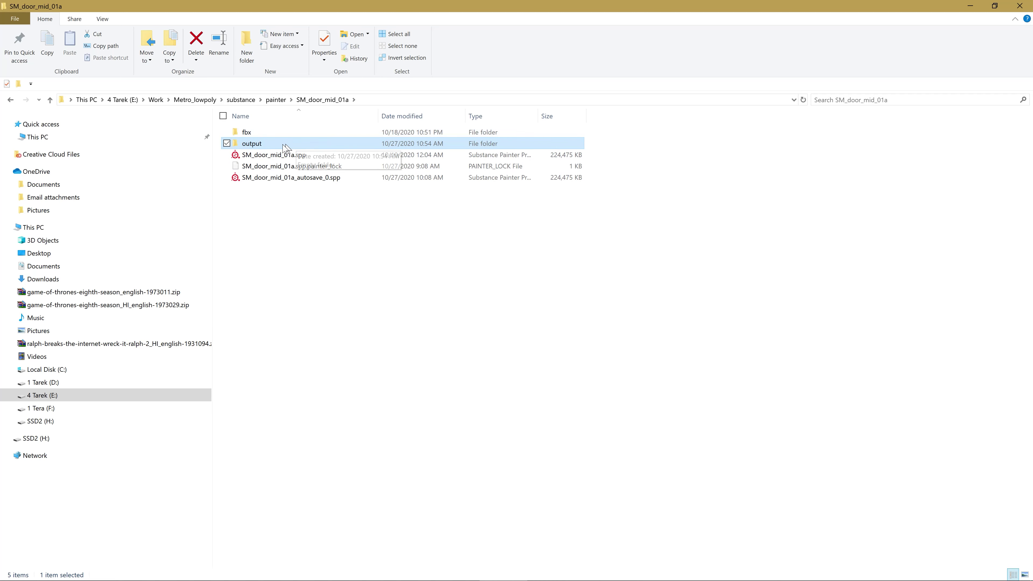
Open the output folder and copy its full path from the address bar.
{"action": "double_click", "coordinate": [285, 149]}
{"action": "left_click", "coordinate": [362, 100]}
{"action": "right_click", "coordinate": [260, 101]}
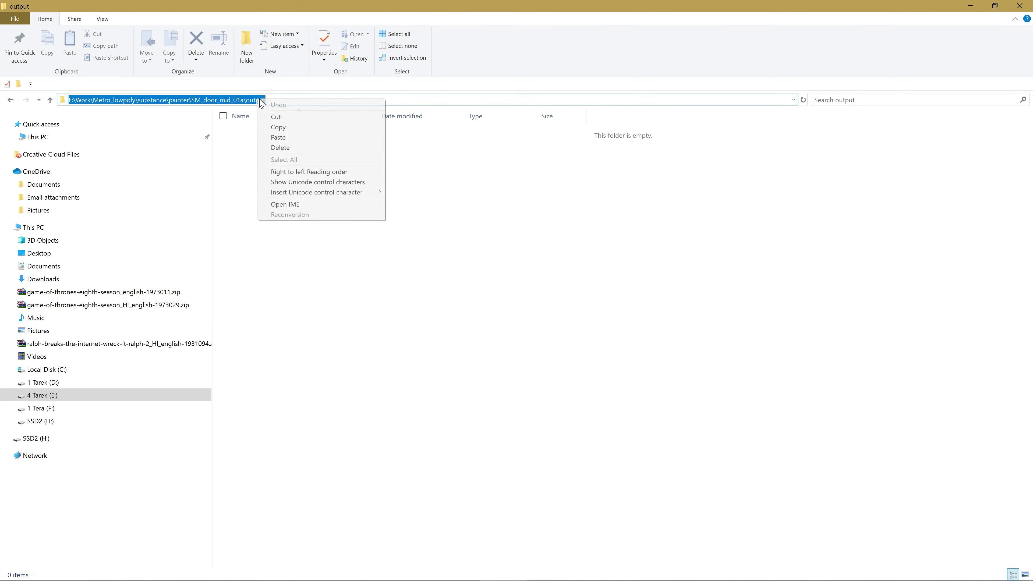
{"action": "left_click", "coordinate": [279, 128]}
{"action": "left_click", "coordinate": [409, 181]}
{"action": "left_click", "coordinate": [393, 100]}
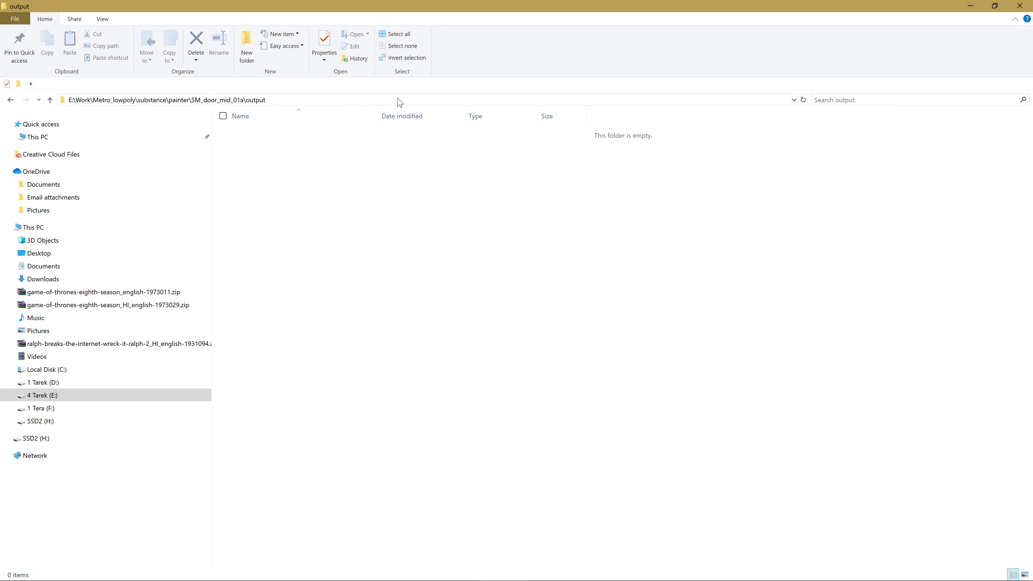
{"action": "right_click", "coordinate": [235, 103]}
{"action": "left_click", "coordinate": [262, 129]}
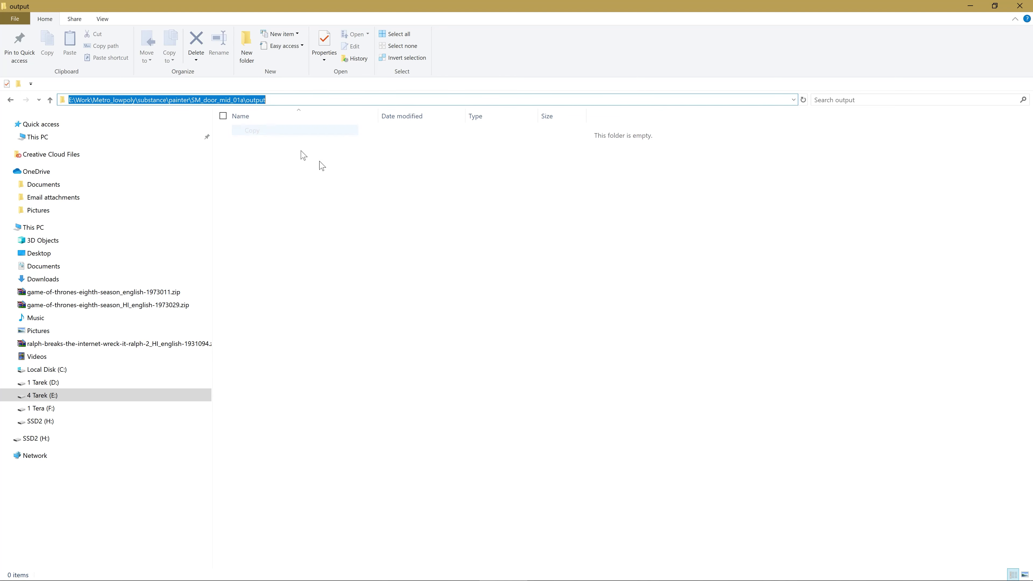
{"action": "left_click", "coordinate": [501, 233]}
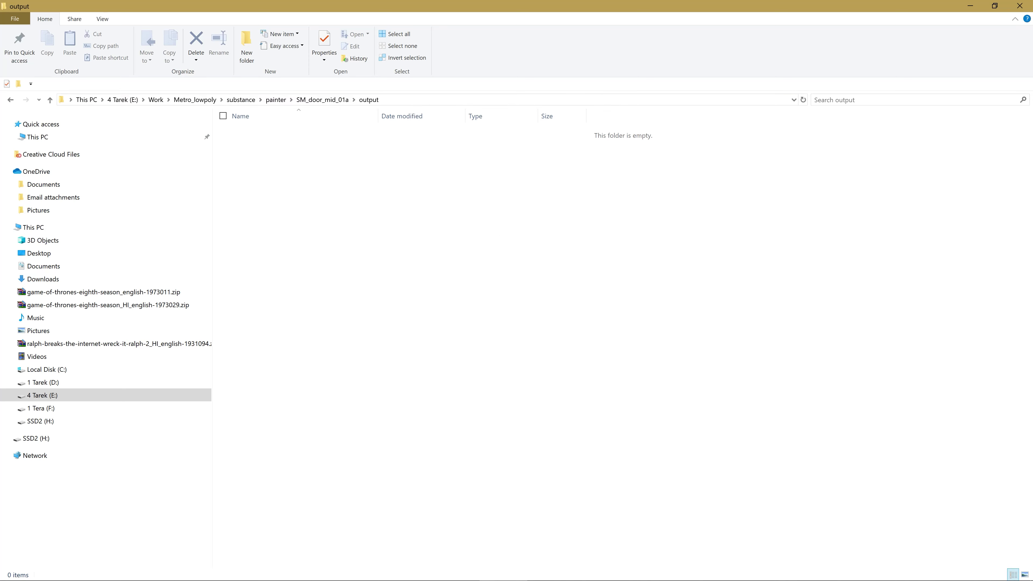
{"action": "key", "text": "alt+Tab"}
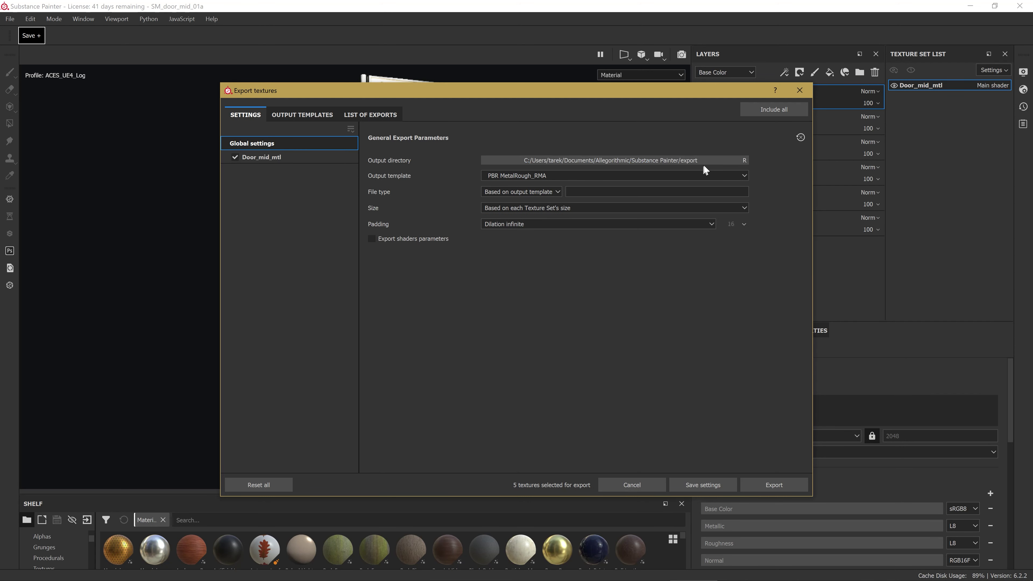
Set the export output directory to the pasted SM_door_mid_01a/output folder path.
{"action": "left_click", "coordinate": [708, 161]}
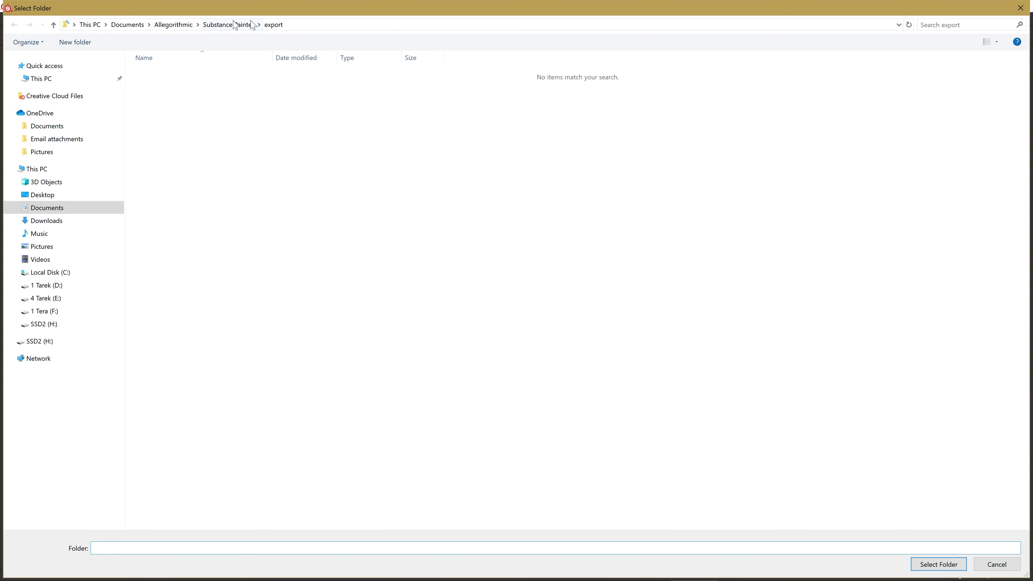
{"action": "key", "text": "ctrl+v"}
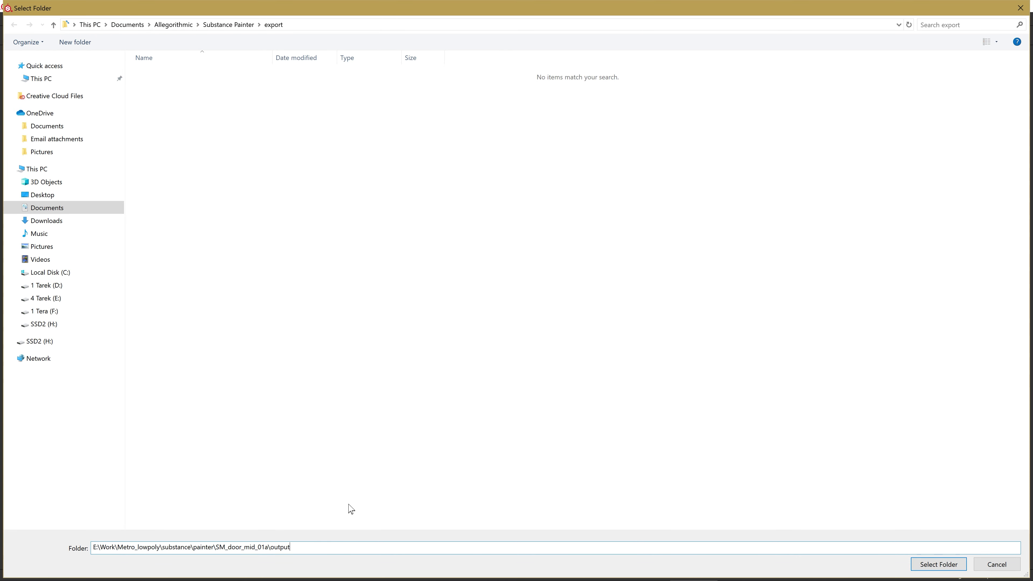
{"action": "key", "text": "Return"}
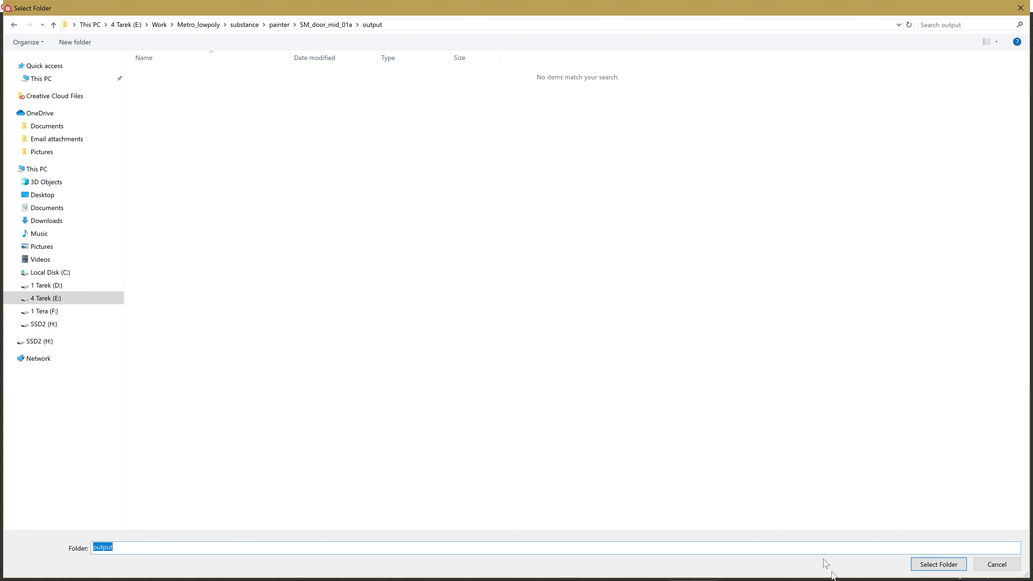
{"action": "left_click", "coordinate": [944, 568]}
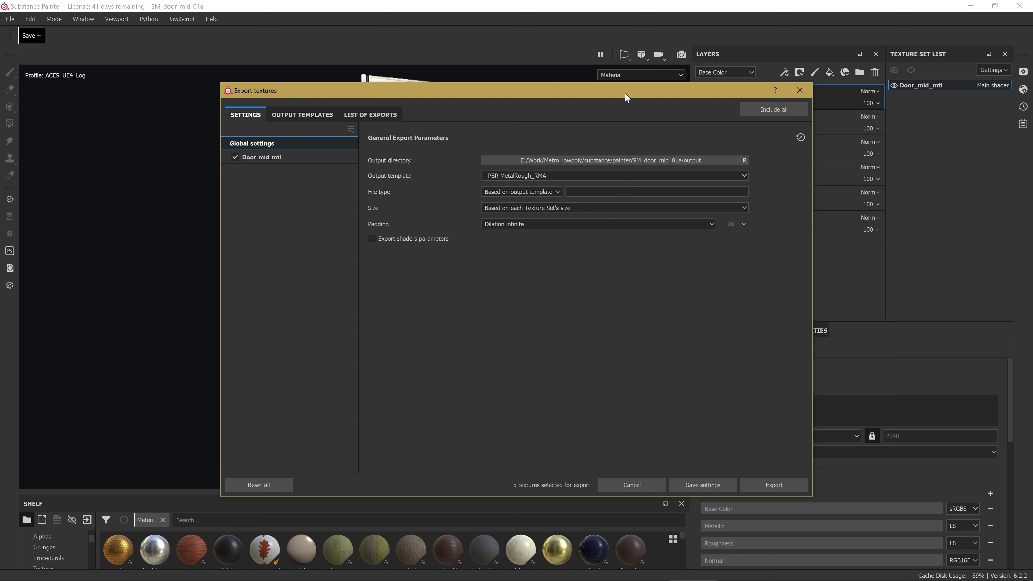
Set the export size to 2048 and export the textures into the output folder.
{"action": "left_click_drag", "start_coordinate": [625, 92], "coordinate": [516, 85]}
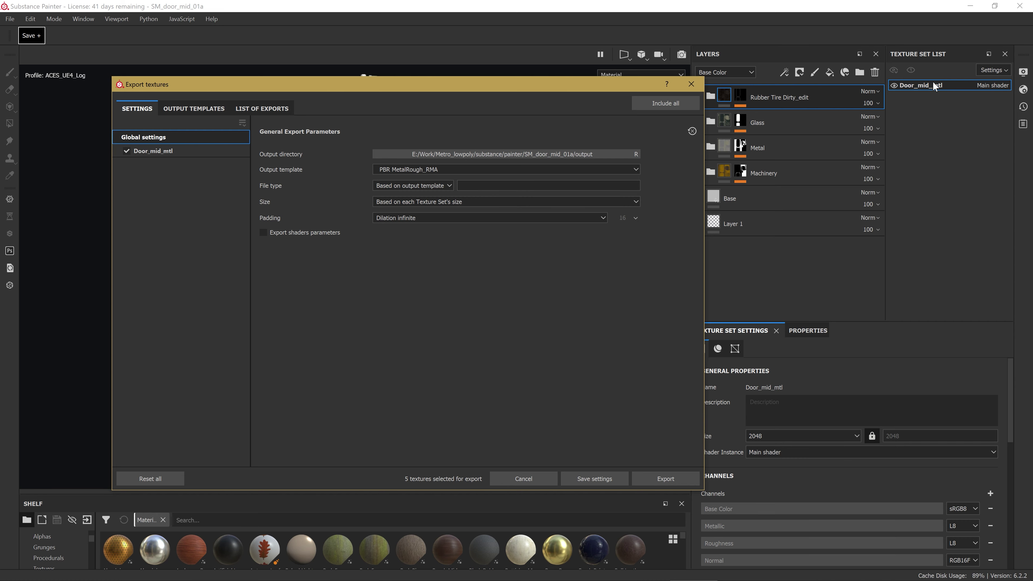
{"action": "left_click_drag", "start_coordinate": [650, 84], "coordinate": [567, 73]}
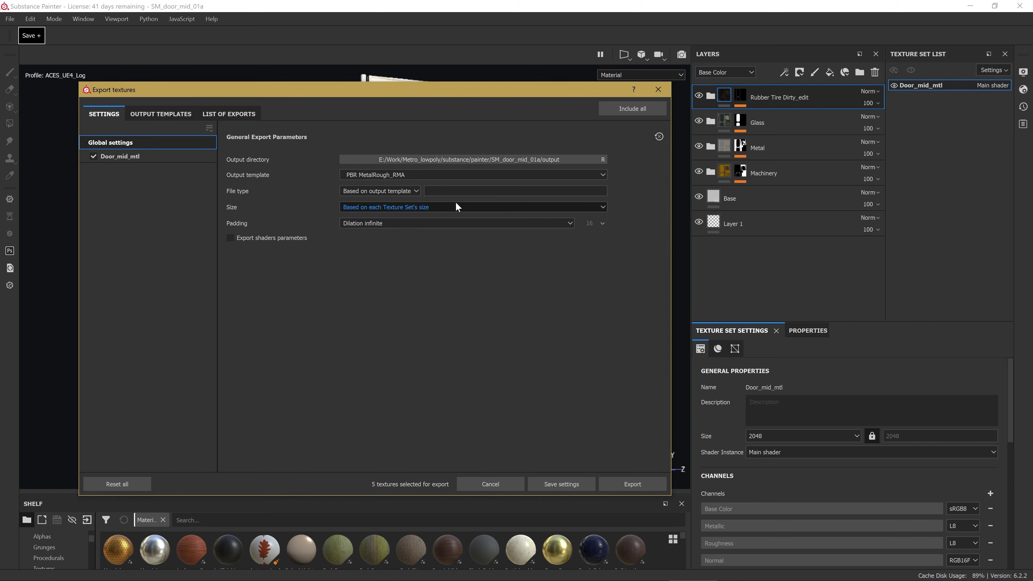
{"action": "left_click", "coordinate": [455, 207]}
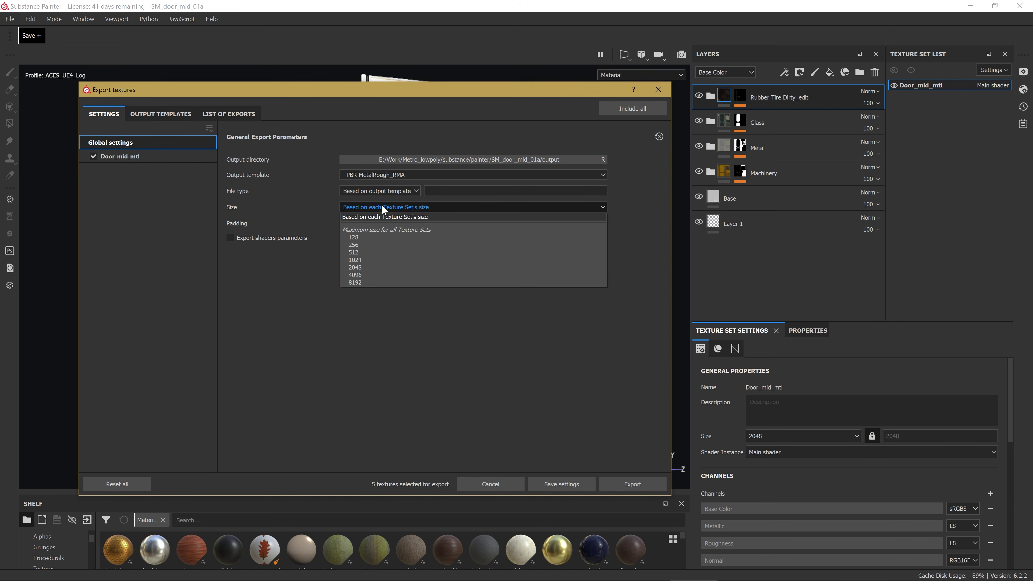
{"action": "left_click", "coordinate": [367, 268]}
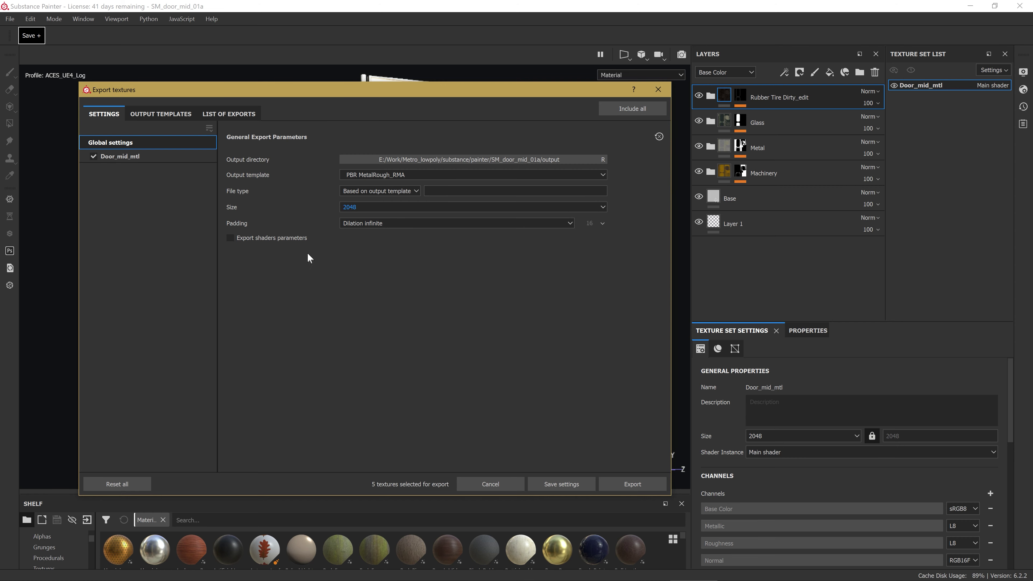
{"action": "left_click_drag", "start_coordinate": [421, 94], "coordinate": [437, 90]}
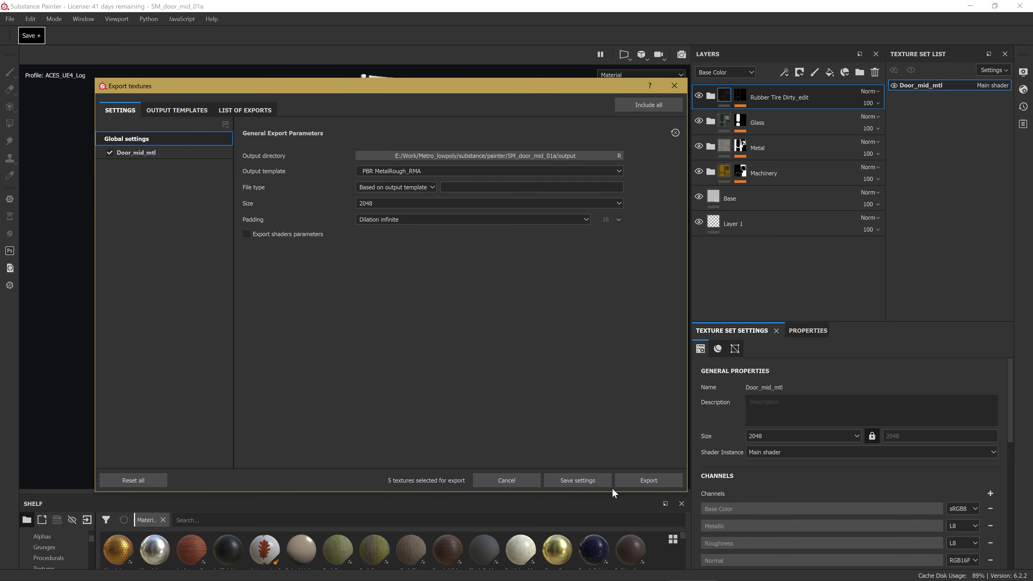
{"action": "left_click", "coordinate": [641, 483]}
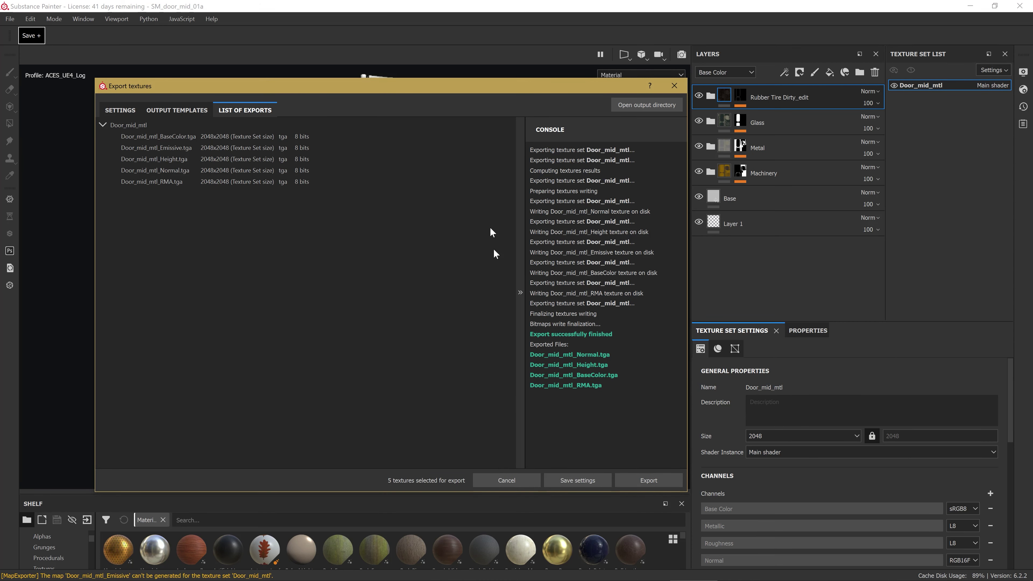
Save the current export settings.
{"action": "left_click", "coordinate": [583, 478]}
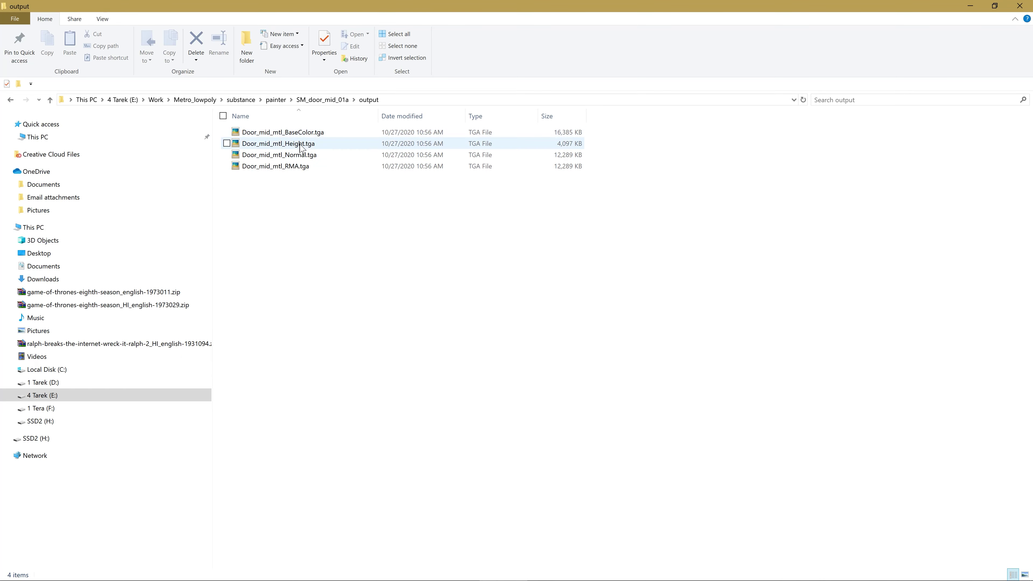
Switch the output folder to Large icons and select all four exported TGA textures.
{"action": "right_click", "coordinate": [405, 221]}
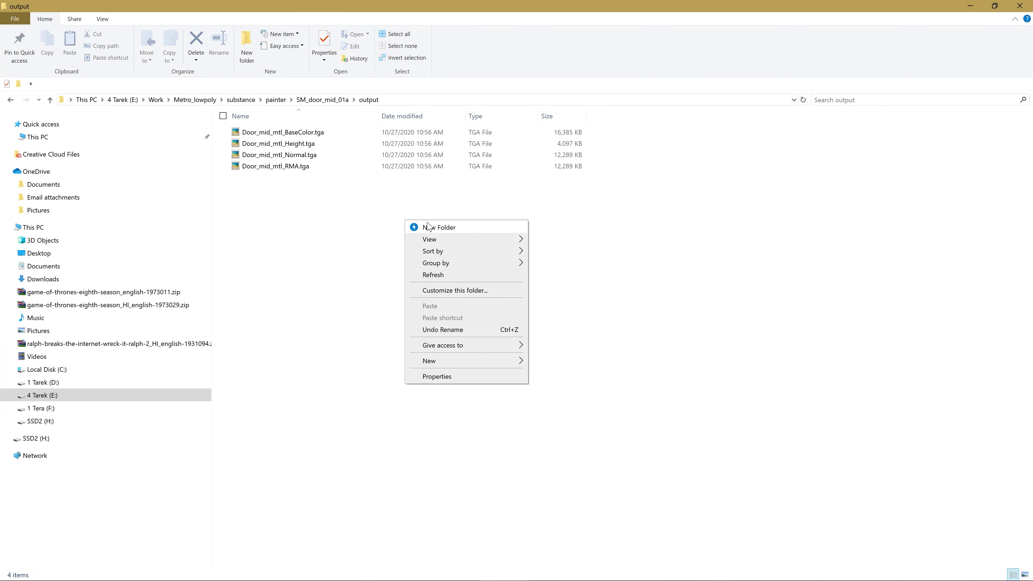
{"action": "mouse_move", "coordinate": [459, 240]}
{"action": "left_click", "coordinate": [601, 253]}
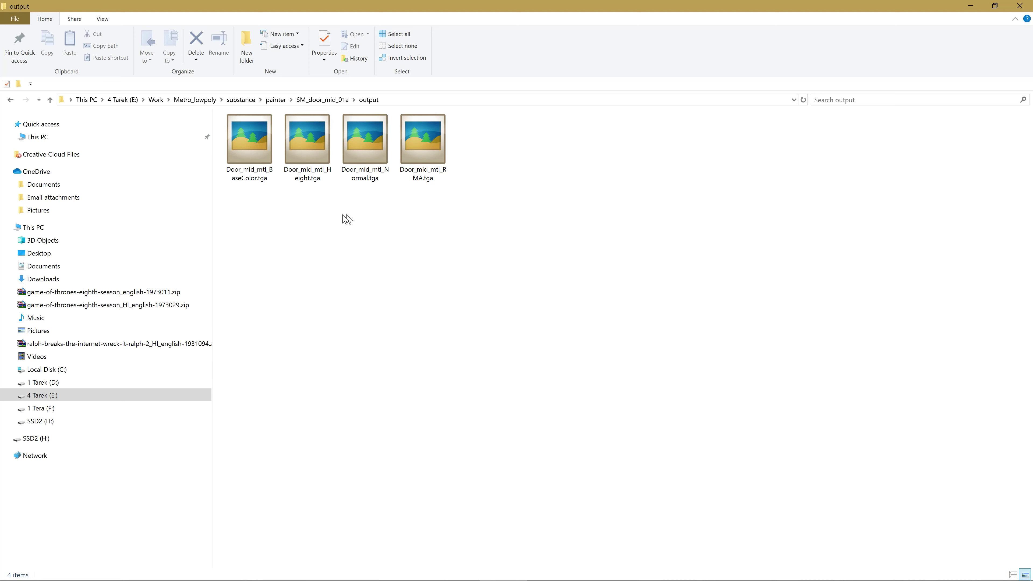
{"action": "left_click_drag", "start_coordinate": [258, 203], "coordinate": [566, 104]}
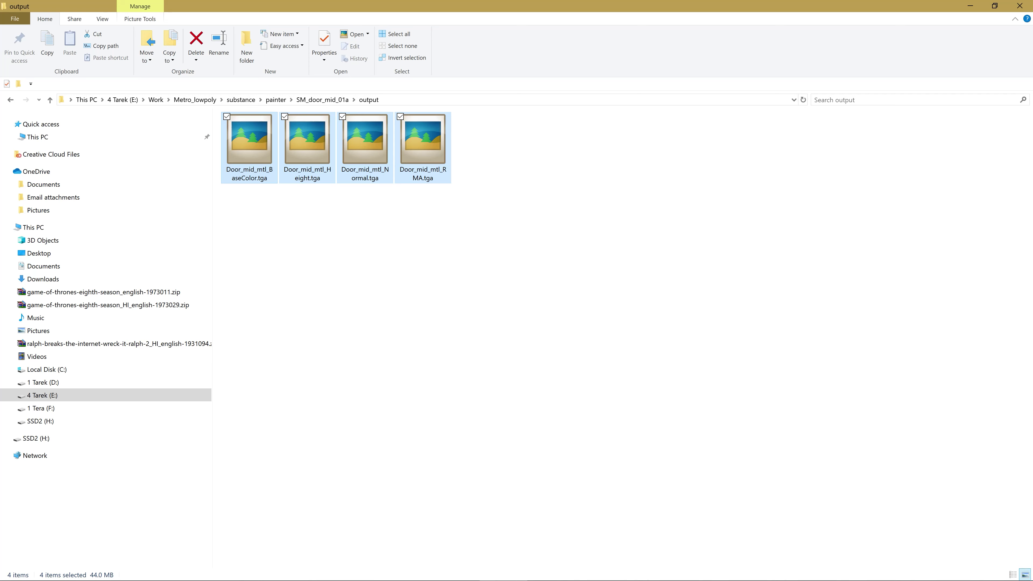
{"action": "key", "text": "alt+Tab"}
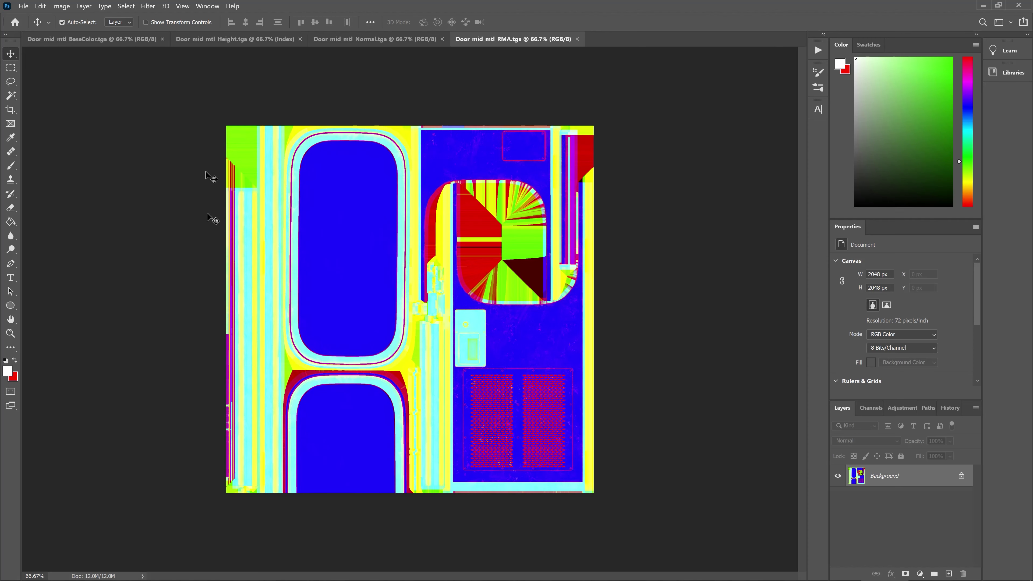
{"action": "left_click", "coordinate": [112, 39]}
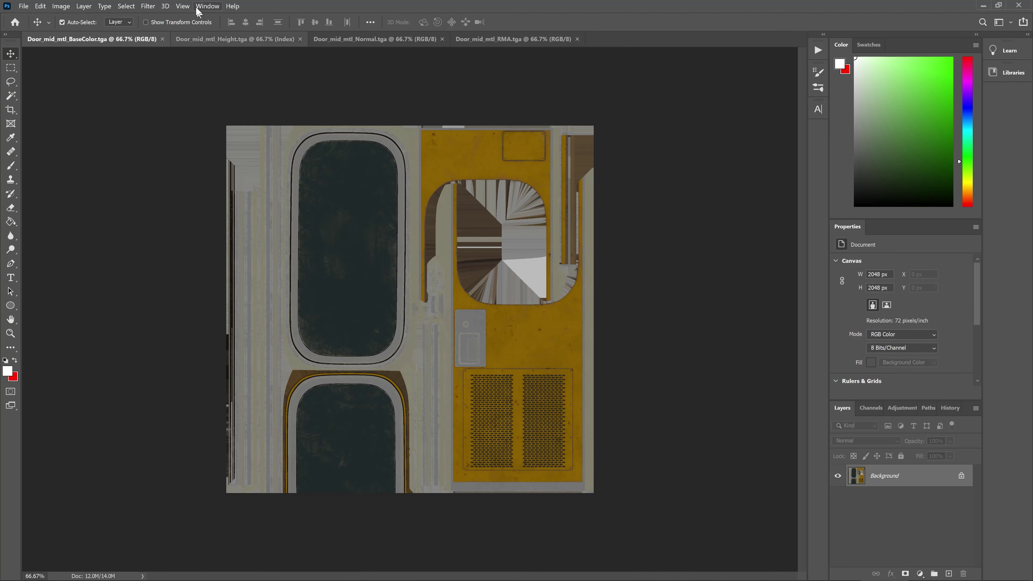
{"action": "left_click", "coordinate": [203, 39]}
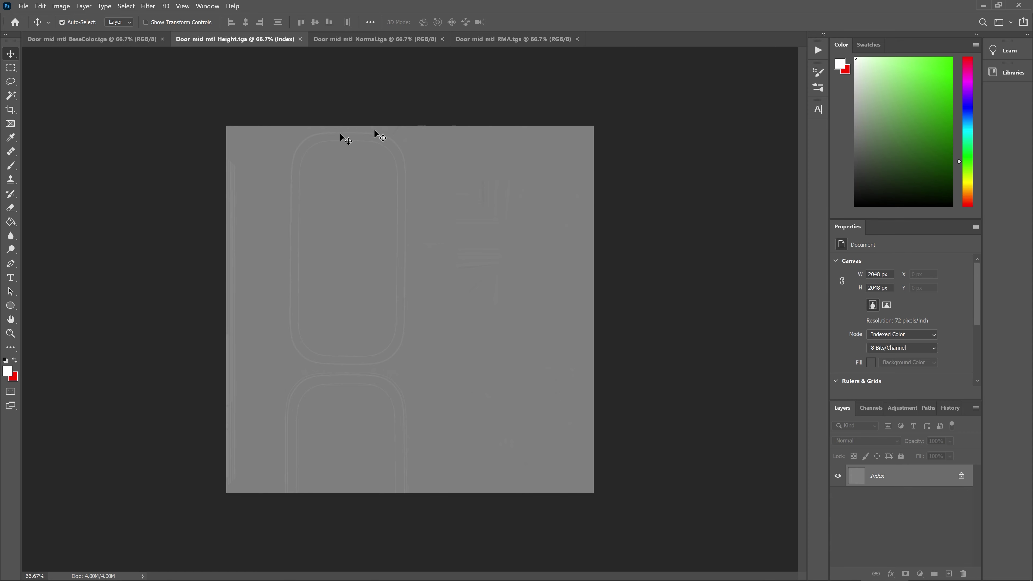
{"action": "left_click", "coordinate": [346, 39]}
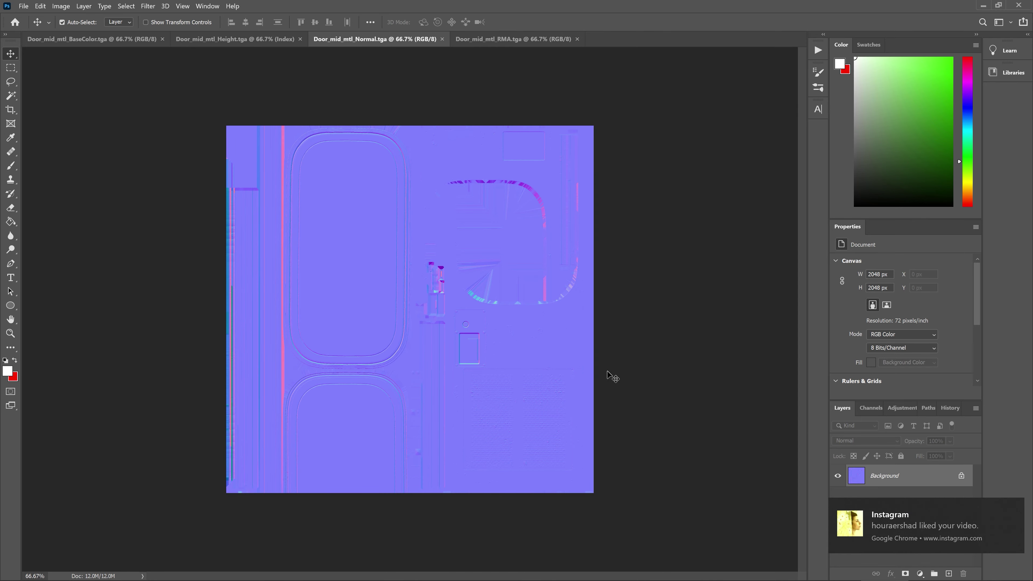
{"action": "left_click", "coordinate": [1014, 510]}
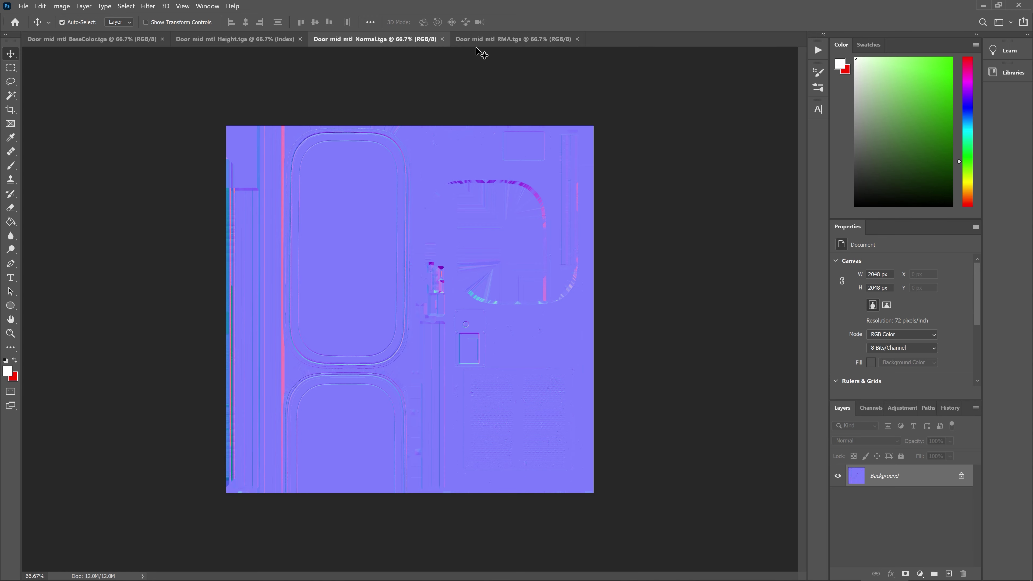
{"action": "left_click", "coordinate": [476, 39]}
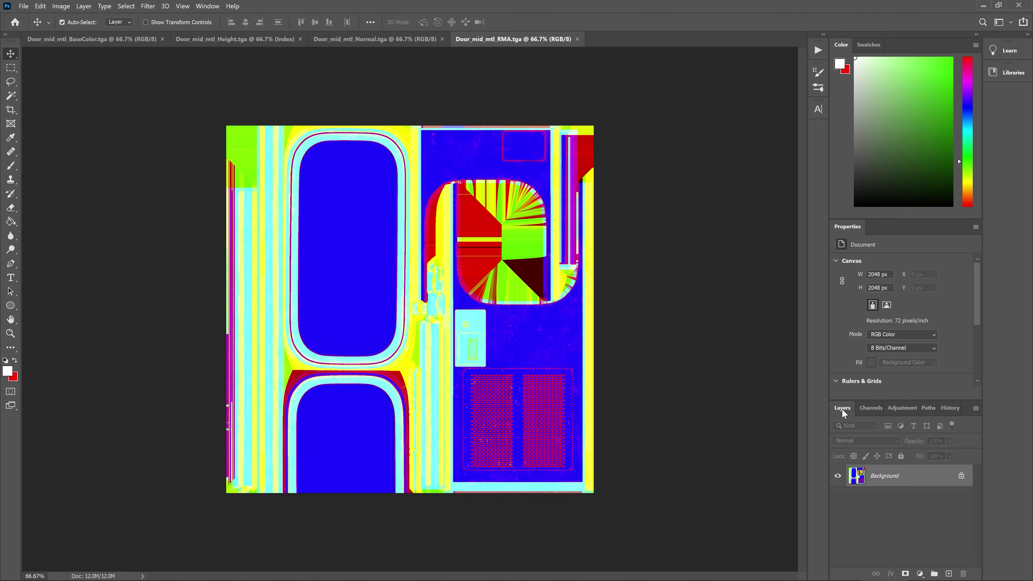
{"action": "left_click", "coordinate": [871, 409]}
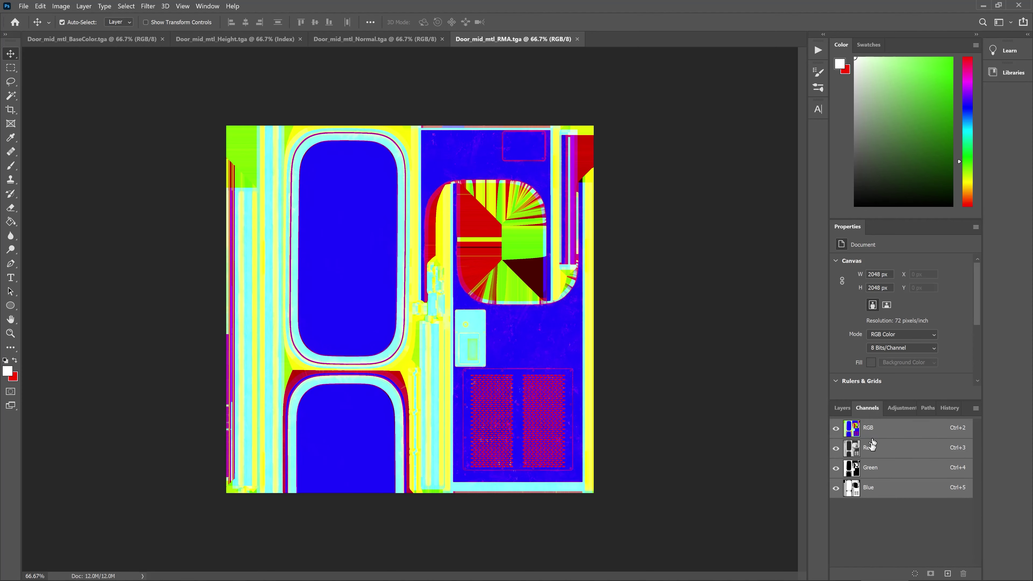
Isolate and inspect the RMA texture's Red channel.
{"action": "left_click", "coordinate": [878, 453]}
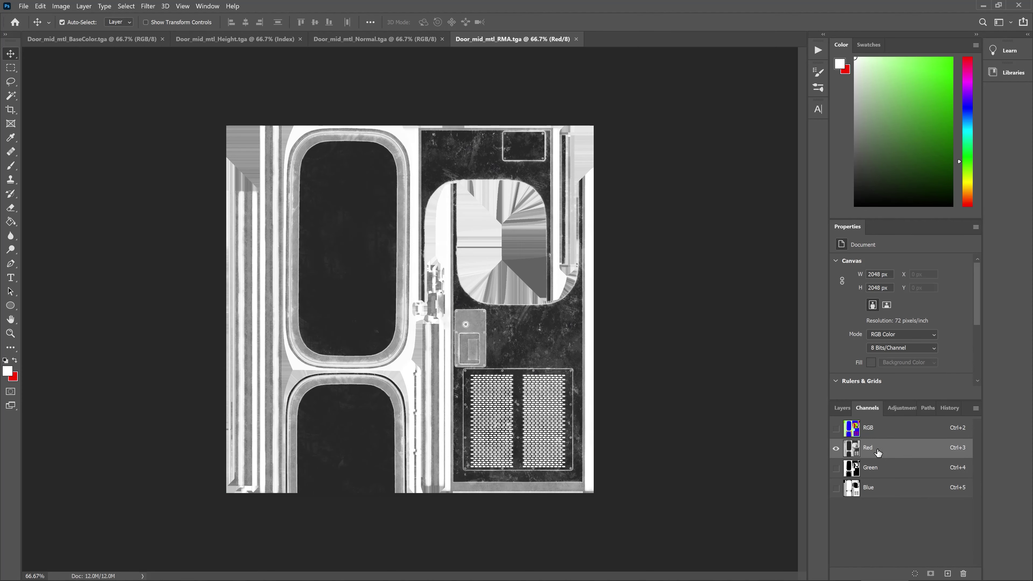
{"action": "scroll", "coordinate": [545, 361], "scroll_direction": "up", "scroll_amount": 1, "text": "alt"}
{"action": "scroll", "coordinate": [543, 357], "scroll_direction": "up", "scroll_amount": 1, "text": "alt"}
{"action": "scroll", "coordinate": [541, 350], "scroll_direction": "down", "scroll_amount": 1, "text": "alt"}
{"action": "scroll", "coordinate": [537, 344], "scroll_direction": "up", "scroll_amount": 1, "text": "alt"}
{"action": "scroll", "coordinate": [543, 350], "scroll_direction": "down", "scroll_amount": 1, "text": "alt"}
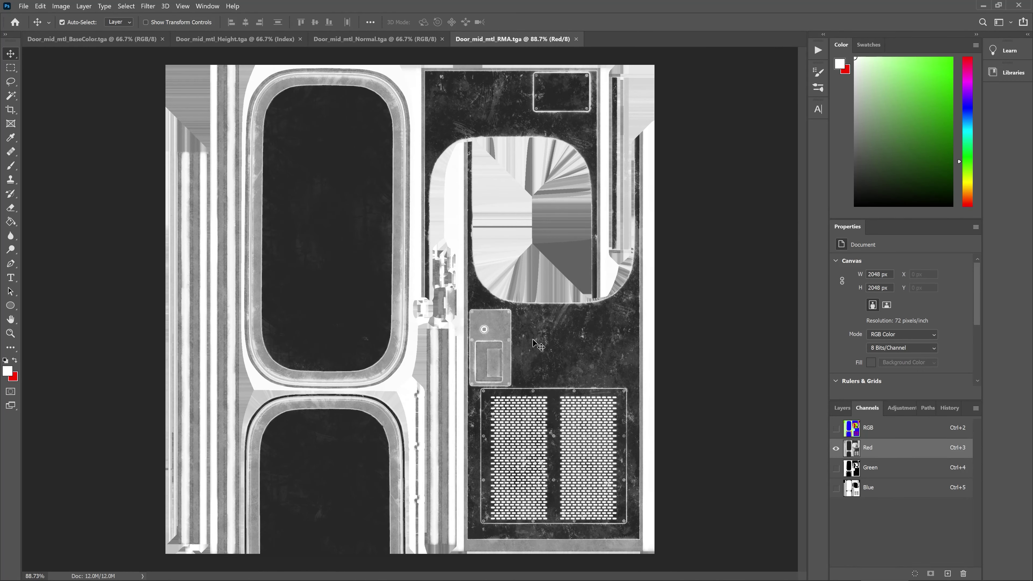
{"action": "scroll", "coordinate": [565, 356], "scroll_direction": "up", "scroll_amount": 1, "text": "alt"}
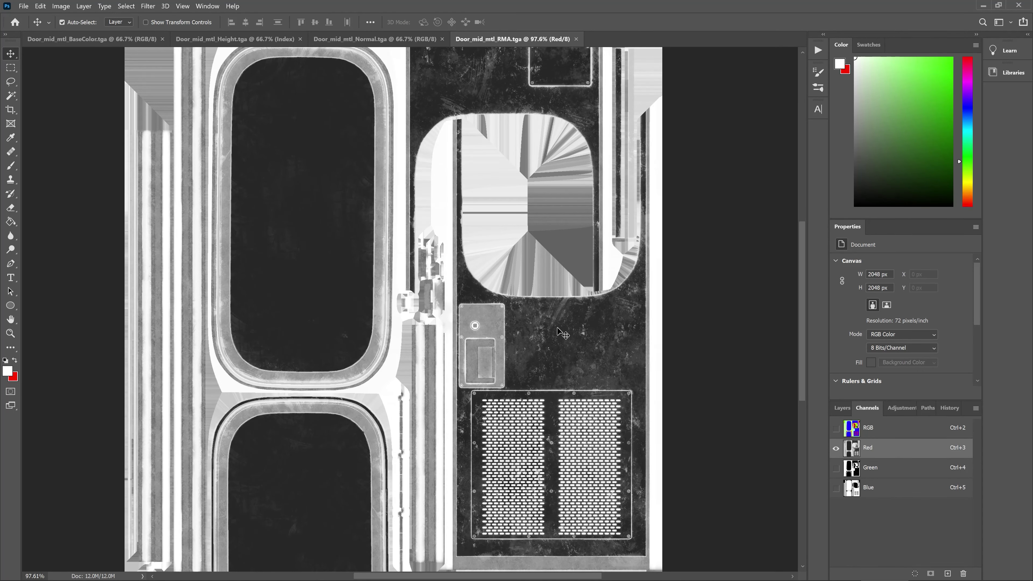
{"action": "scroll", "coordinate": [563, 336], "scroll_direction": "up", "scroll_amount": 1, "text": "alt"}
{"action": "scroll", "coordinate": [563, 346], "scroll_direction": "up", "scroll_amount": 1, "text": "alt"}
{"action": "scroll", "coordinate": [527, 326], "scroll_direction": "up", "scroll_amount": 1, "text": "alt"}
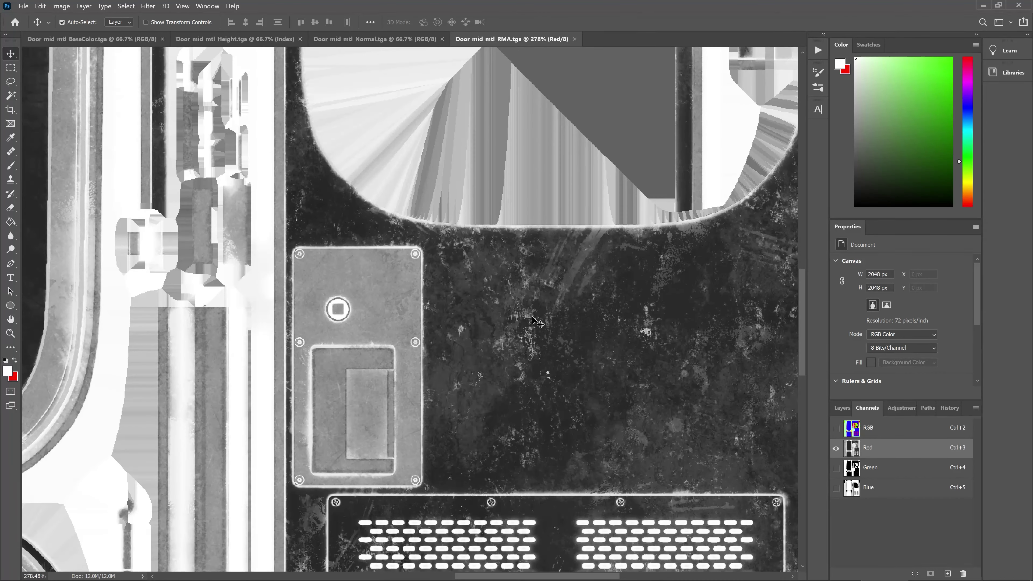
{"action": "scroll", "coordinate": [625, 350], "scroll_direction": "up", "scroll_amount": 1, "text": "alt"}
{"action": "scroll", "coordinate": [639, 331], "scroll_direction": "down", "scroll_amount": 2, "text": "alt"}
{"action": "scroll", "coordinate": [612, 328], "scroll_direction": "down", "scroll_amount": 1, "text": "alt"}
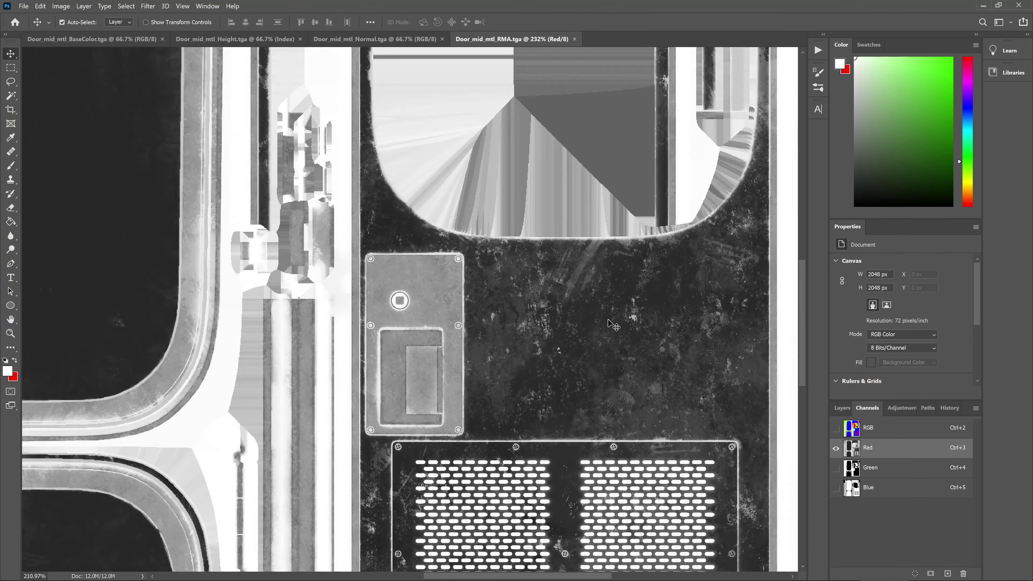
{"action": "scroll", "coordinate": [593, 332], "scroll_direction": "down", "scroll_amount": 1, "text": "alt"}
{"action": "scroll", "coordinate": [592, 357], "scroll_direction": "down", "scroll_amount": 1, "text": "alt"}
{"action": "scroll", "coordinate": [590, 353], "scroll_direction": "down", "scroll_amount": 2, "text": "alt"}
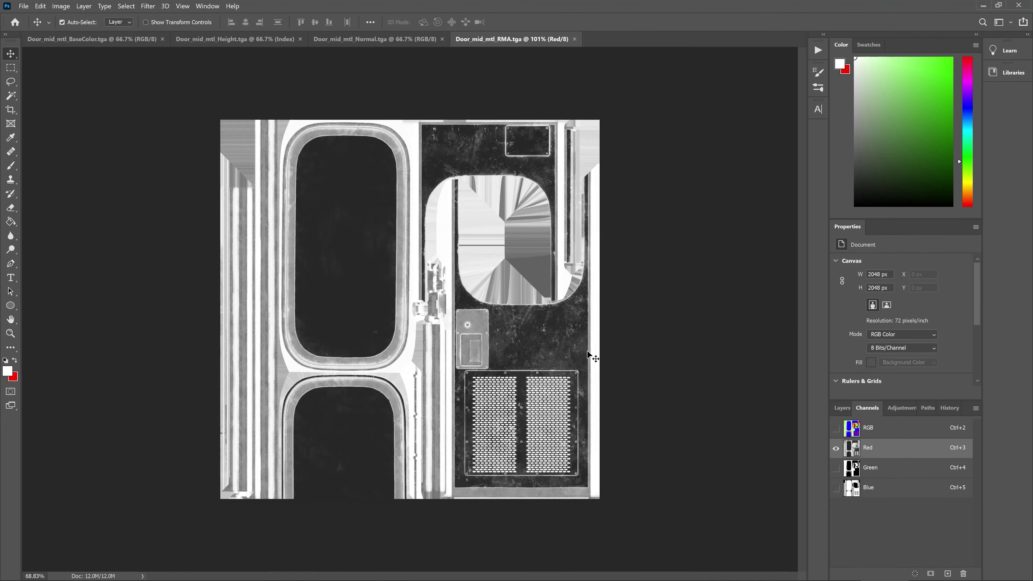
{"action": "scroll", "coordinate": [570, 344], "scroll_direction": "up", "scroll_amount": 1, "text": "alt"}
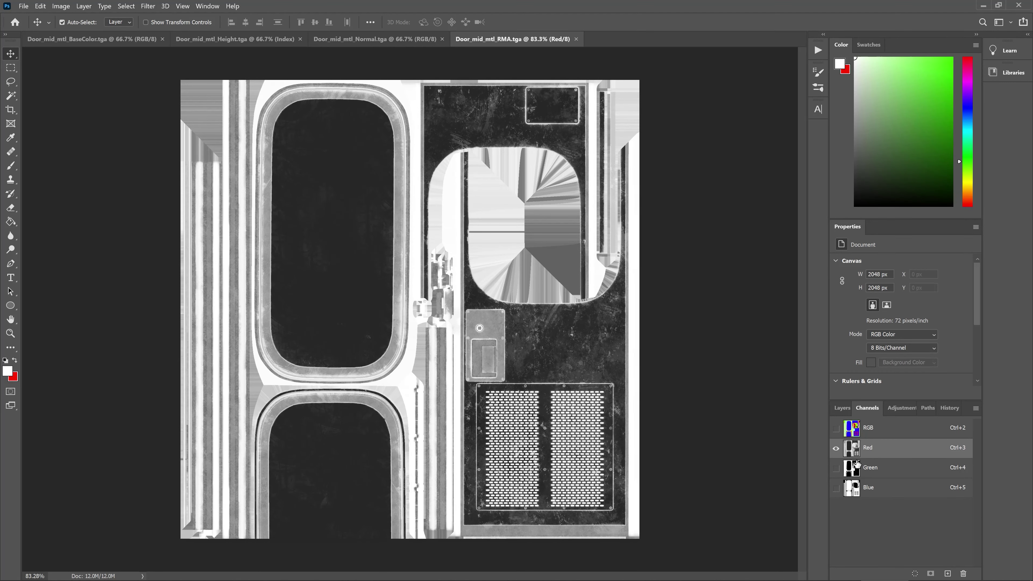
View the Green and Blue channels, then return to the RGB composite.
{"action": "left_click", "coordinate": [885, 472]}
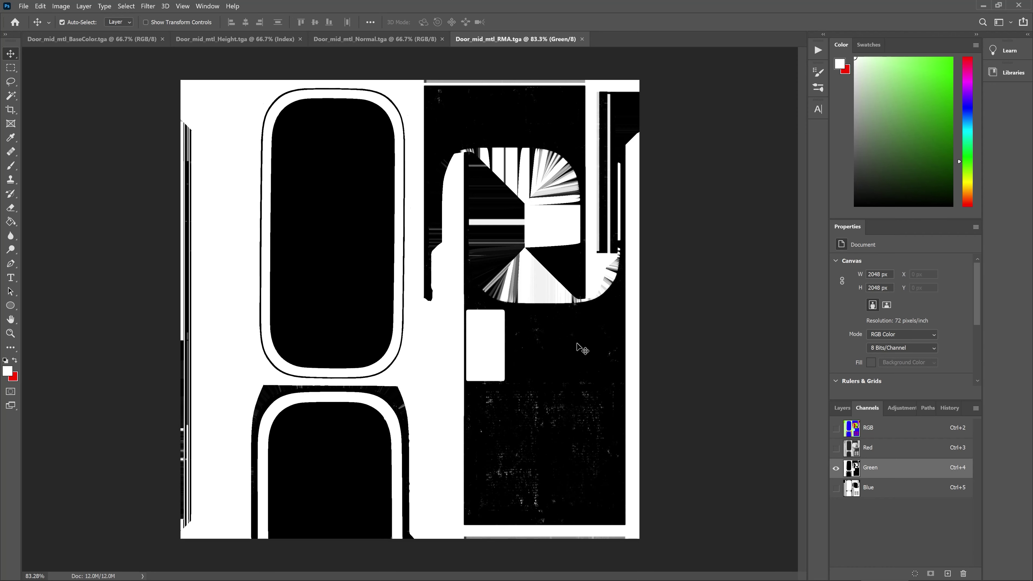
{"action": "left_click", "coordinate": [898, 489]}
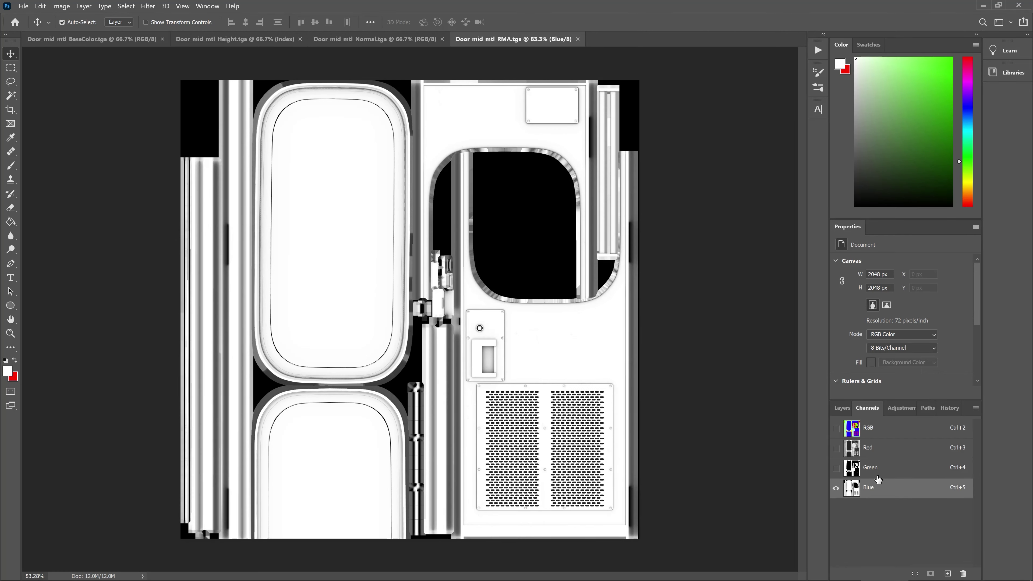
{"action": "scroll", "coordinate": [383, 301], "scroll_direction": "up", "scroll_amount": 5, "text": "alt"}
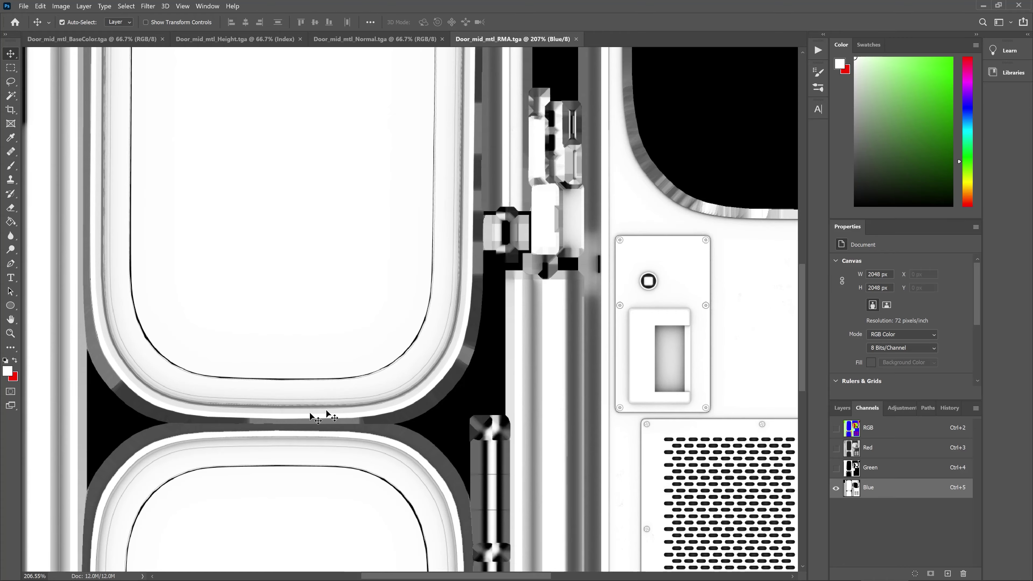
{"action": "scroll", "coordinate": [434, 355], "scroll_direction": "down", "scroll_amount": 5, "text": "alt"}
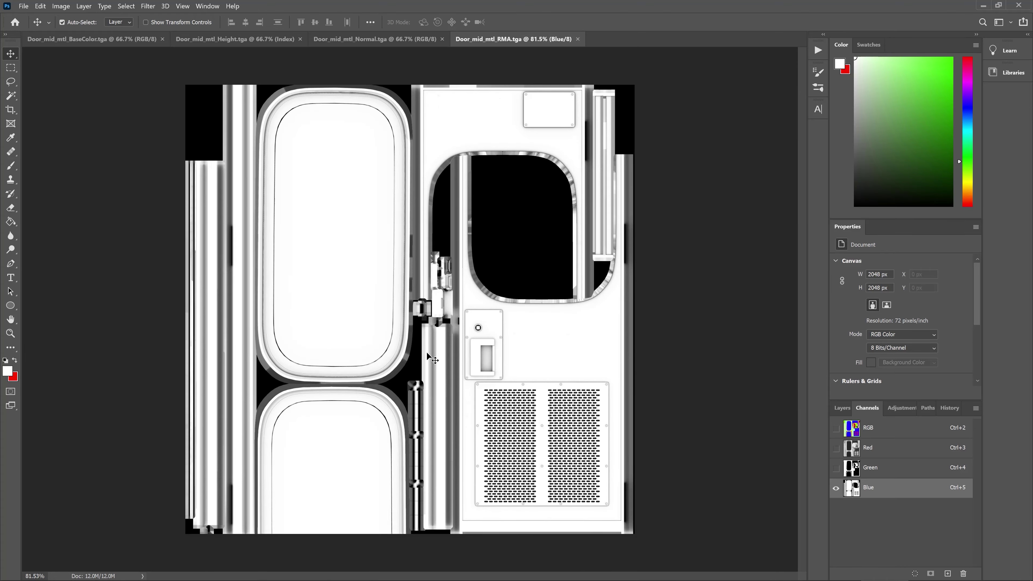
{"action": "scroll", "coordinate": [586, 480], "scroll_direction": "up", "scroll_amount": 4, "text": "alt"}
{"action": "scroll", "coordinate": [585, 480], "scroll_direction": "up", "scroll_amount": 3, "text": "alt"}
{"action": "scroll", "coordinate": [577, 370], "scroll_direction": "up", "scroll_amount": 2, "text": "alt"}
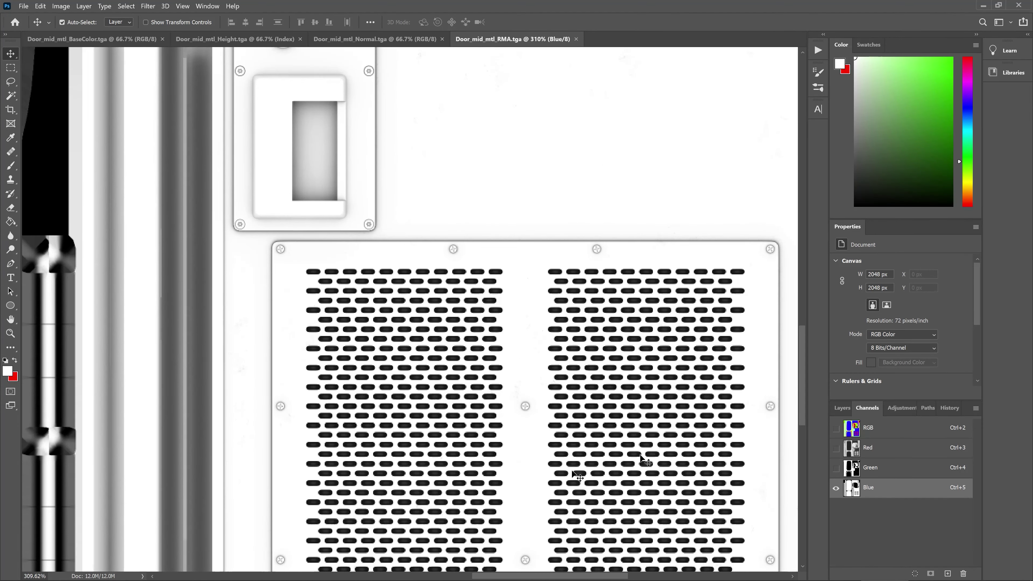
{"action": "scroll", "coordinate": [528, 439], "scroll_direction": "down", "scroll_amount": 3, "text": "alt"}
{"action": "scroll", "coordinate": [528, 440], "scroll_direction": "down", "scroll_amount": 3, "text": "alt"}
{"action": "scroll", "coordinate": [530, 433], "scroll_direction": "down", "scroll_amount": 2, "text": "alt"}
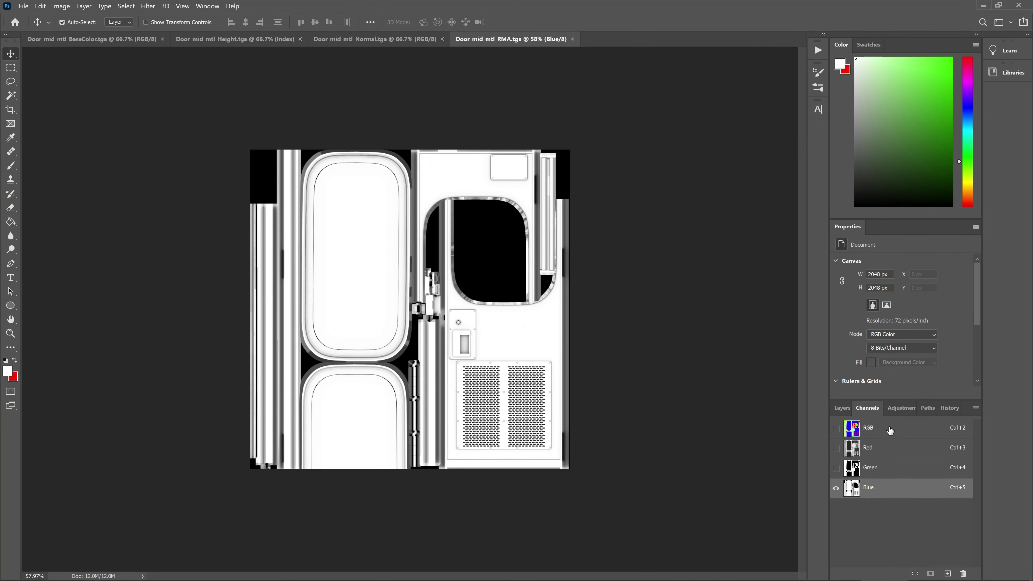
{"action": "left_click", "coordinate": [890, 430]}
Bring up the Normal texture, then move to Unreal and pull the camera back from the door.
{"action": "left_click", "coordinate": [418, 41]}
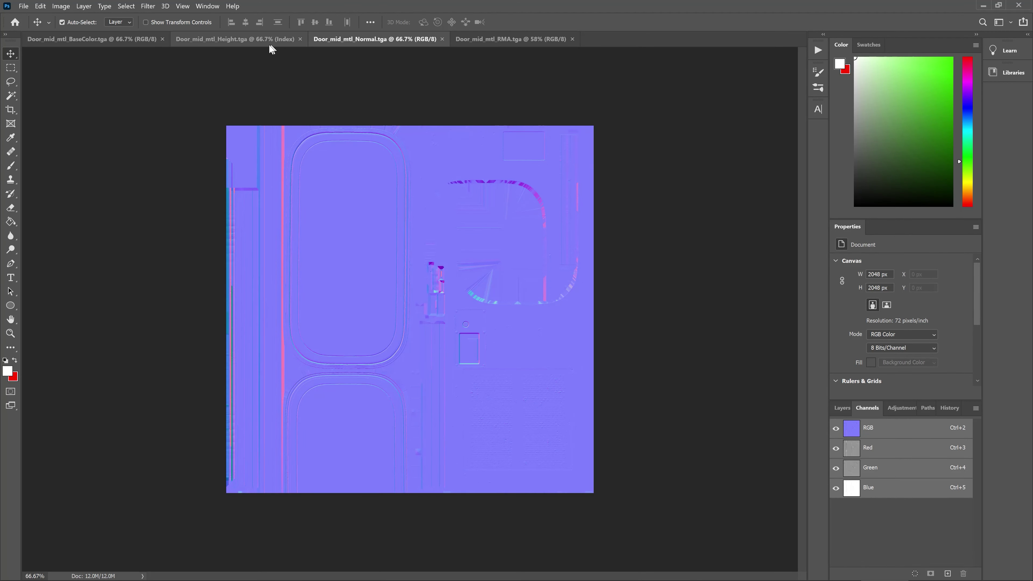
{"action": "left_click", "coordinate": [989, 7]}
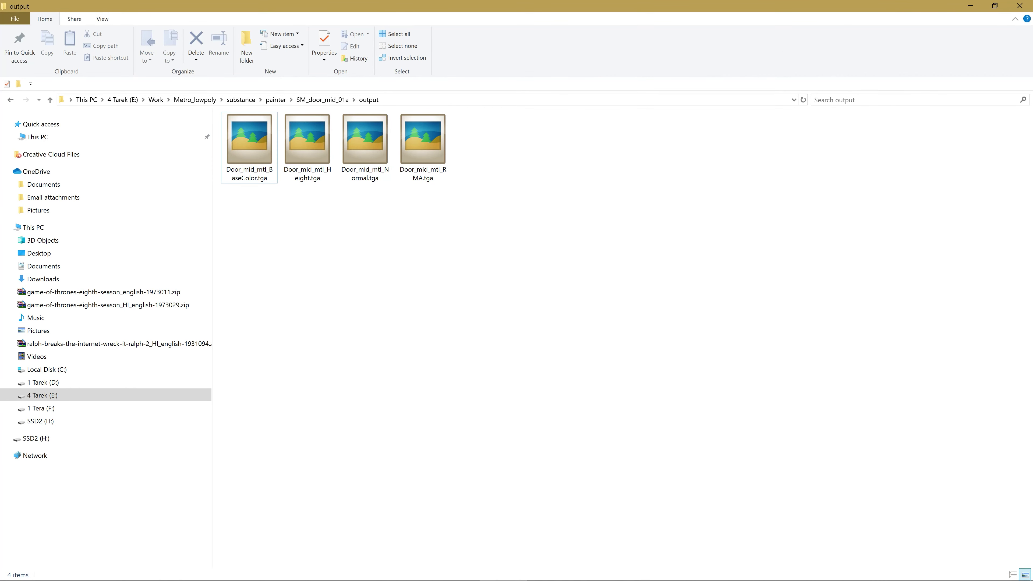
{"action": "key", "text": "alt+Tab"}
{"action": "right_click_drag", "start_coordinate": [488, 244], "coordinate": [448, 244]}
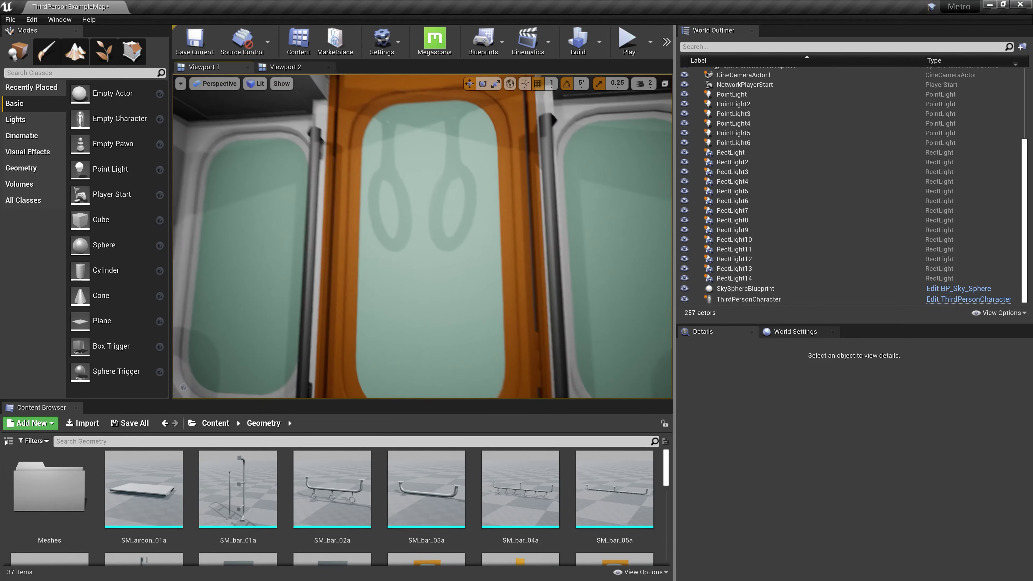
Fly the viewport camera down the train corridor and select the middle door.
{"action": "left_click_drag", "start_coordinate": [423, 245], "coordinate": [423, 285]}
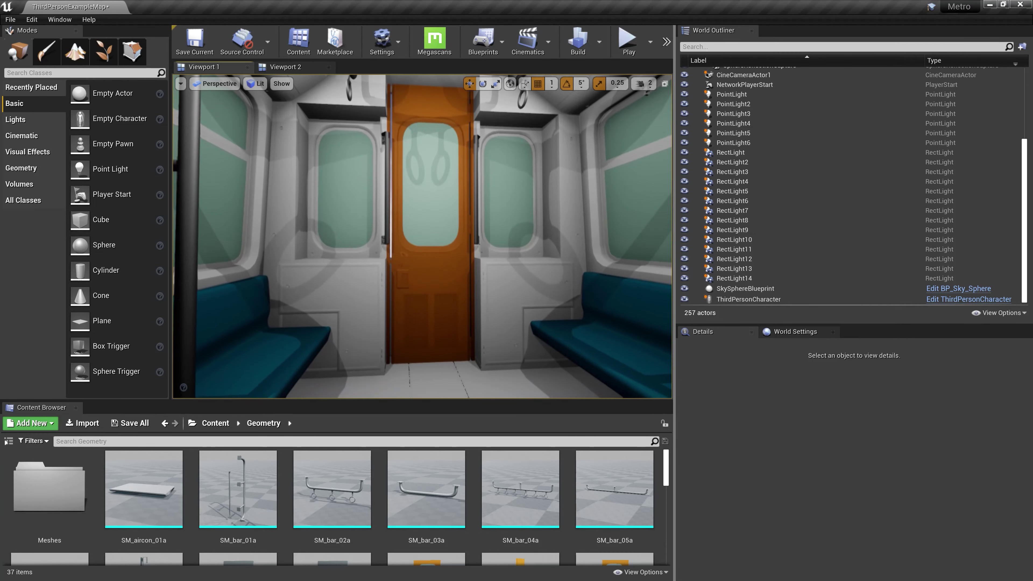
{"action": "left_click_drag", "start_coordinate": [484, 201], "coordinate": [484, 228]}
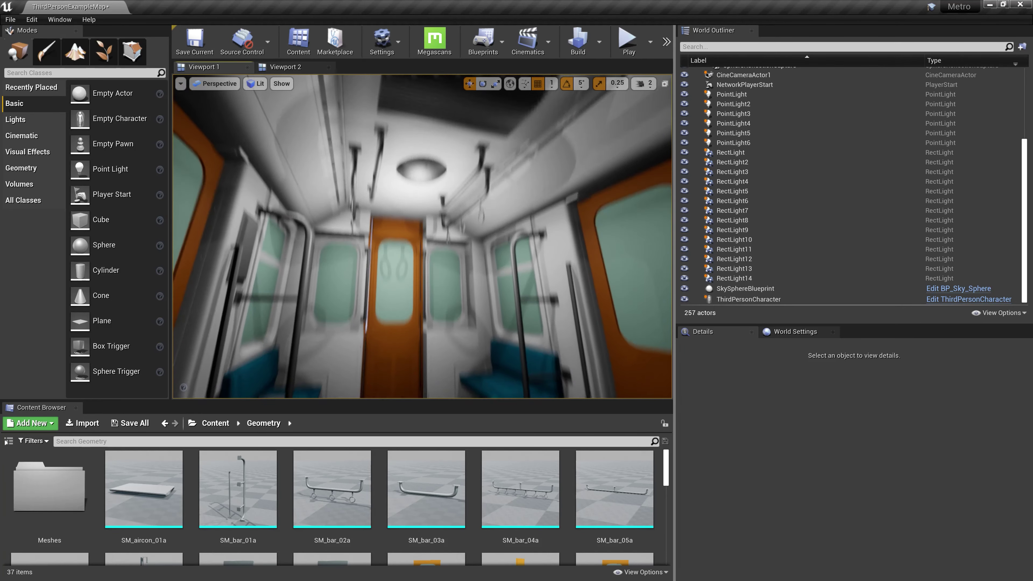
{"action": "right_click_drag", "start_coordinate": [485, 201], "coordinate": [386, 203]}
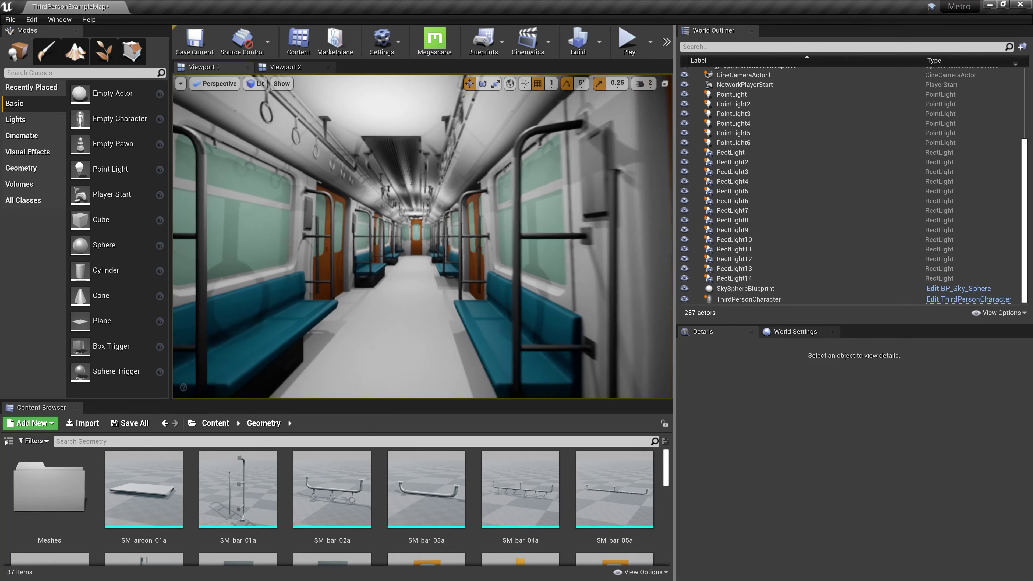
{"action": "mouse_move", "coordinate": [386, 203]}
{"action": "right_mouse_down"}
{"action": "mouse_move", "coordinate": [448, 203]}
{"action": "mouse_move", "coordinate": [415, 203]}
{"action": "right_mouse_up"}
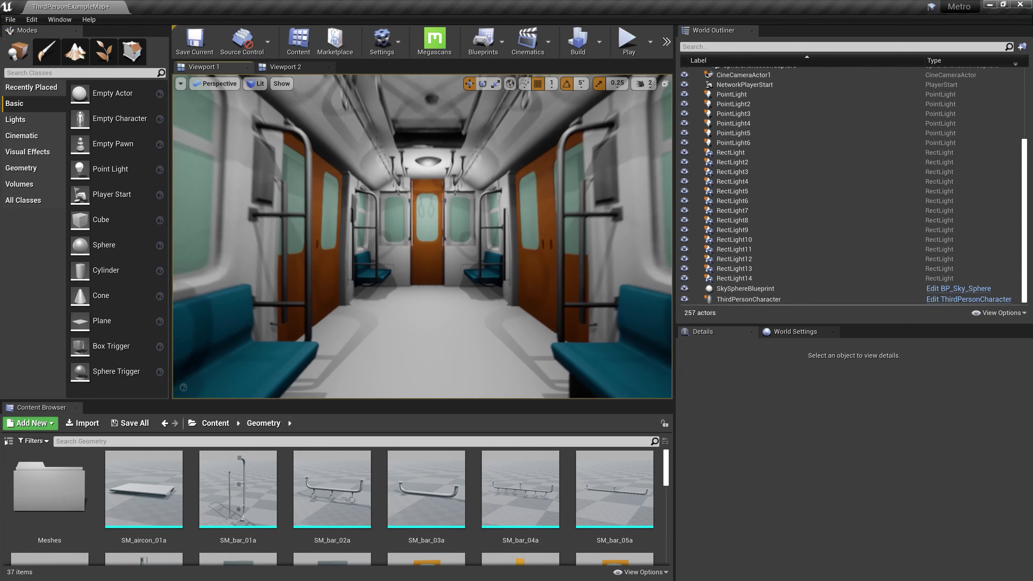
{"action": "right_click_drag", "start_coordinate": [408, 285], "coordinate": [423, 284]}
{"action": "left_click", "coordinate": [408, 284]}
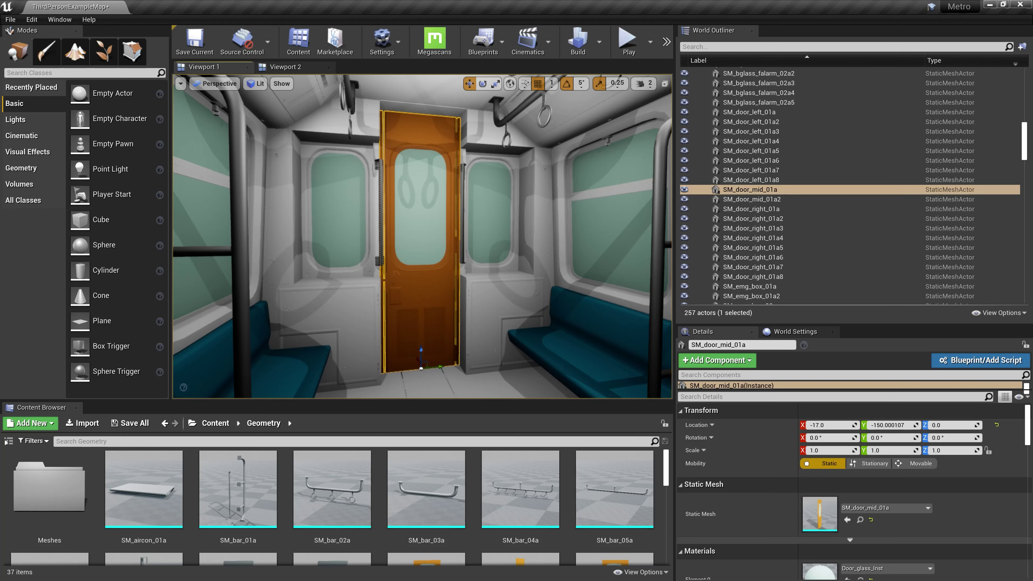
{"action": "key", "text": "alt+Tab"}
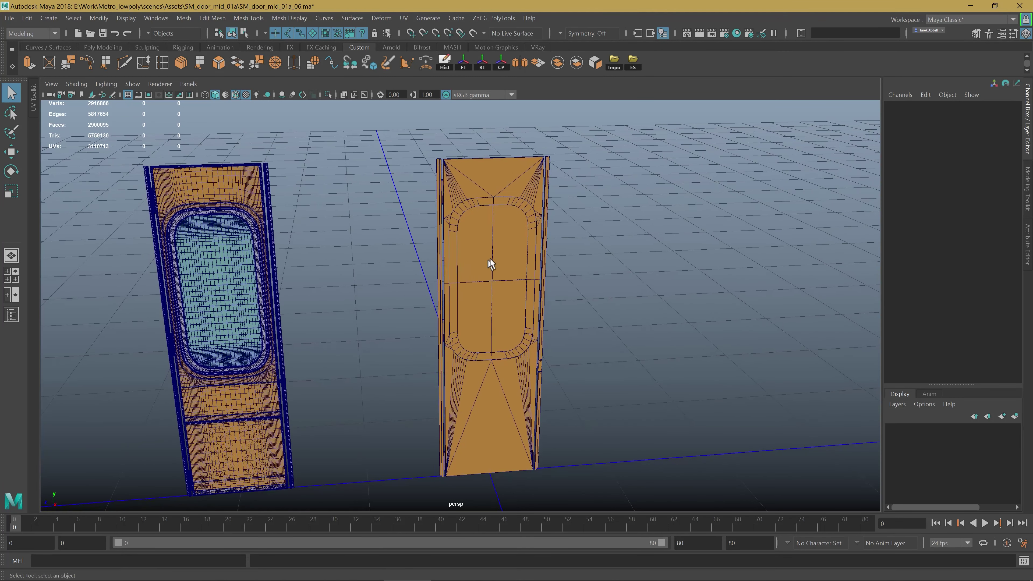
Select both low-poly door pieces, SM_door_mid_01a_01_low and SM_door_mid_01a_02_low, together.
{"action": "left_click", "coordinate": [500, 252]}
{"action": "left_click_drag", "start_coordinate": [563, 232], "coordinate": [445, 208], "text": "alt"}
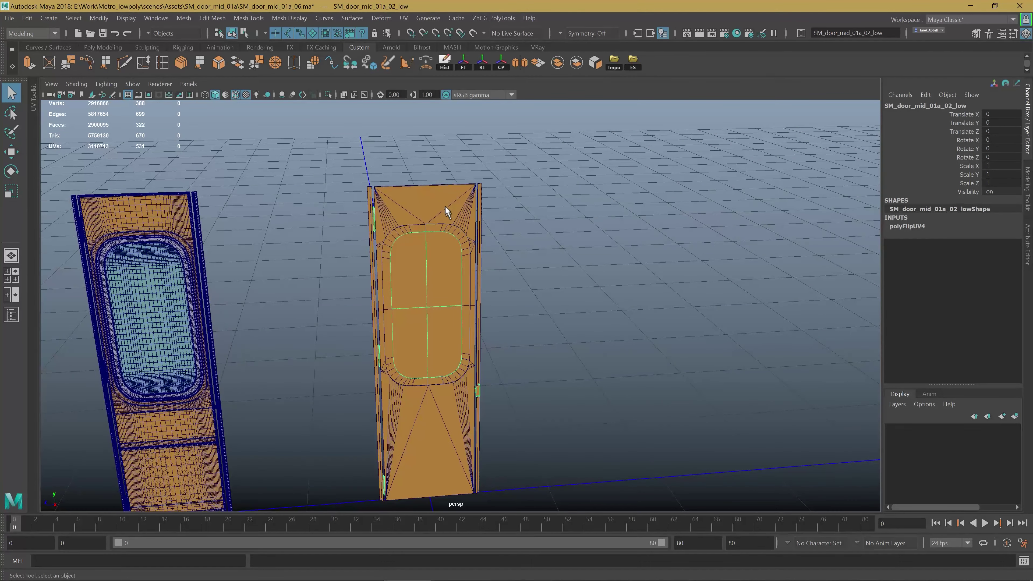
{"action": "left_click", "coordinate": [444, 205]}
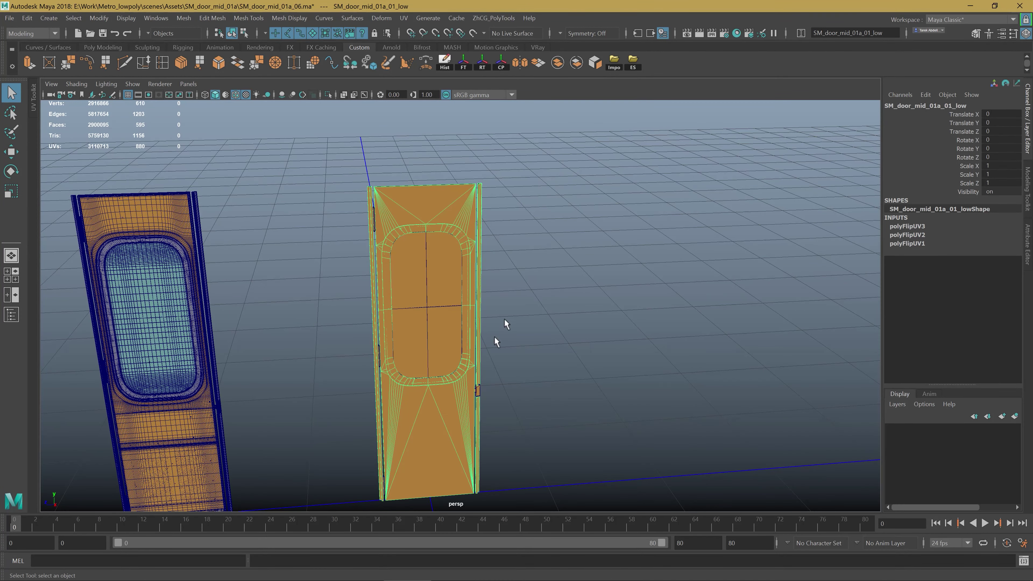
{"action": "left_click_drag", "start_coordinate": [569, 246], "coordinate": [339, 438]}
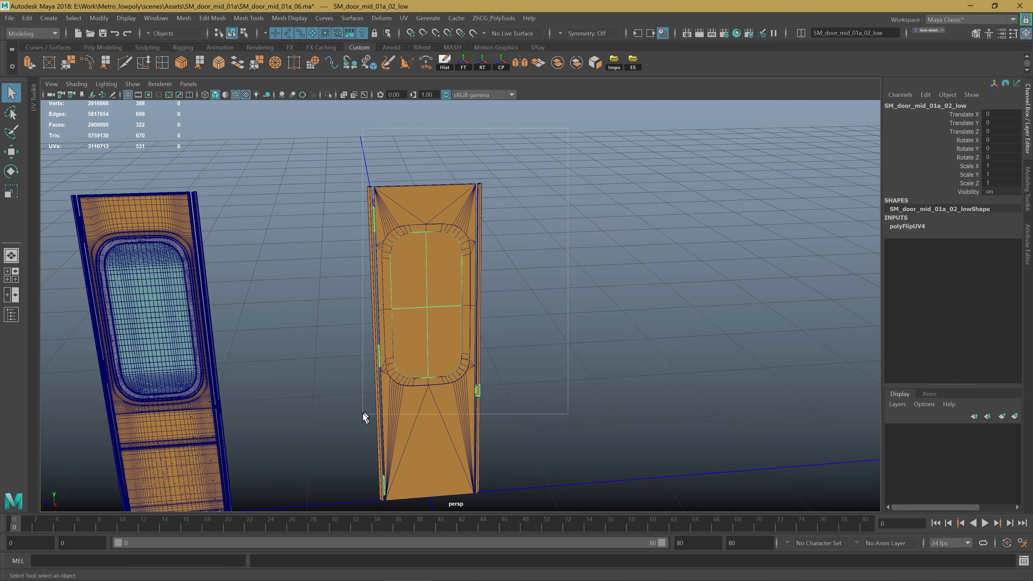
{"action": "middle_click_drag", "start_coordinate": [412, 261], "coordinate": [465, 271], "text": "alt"}
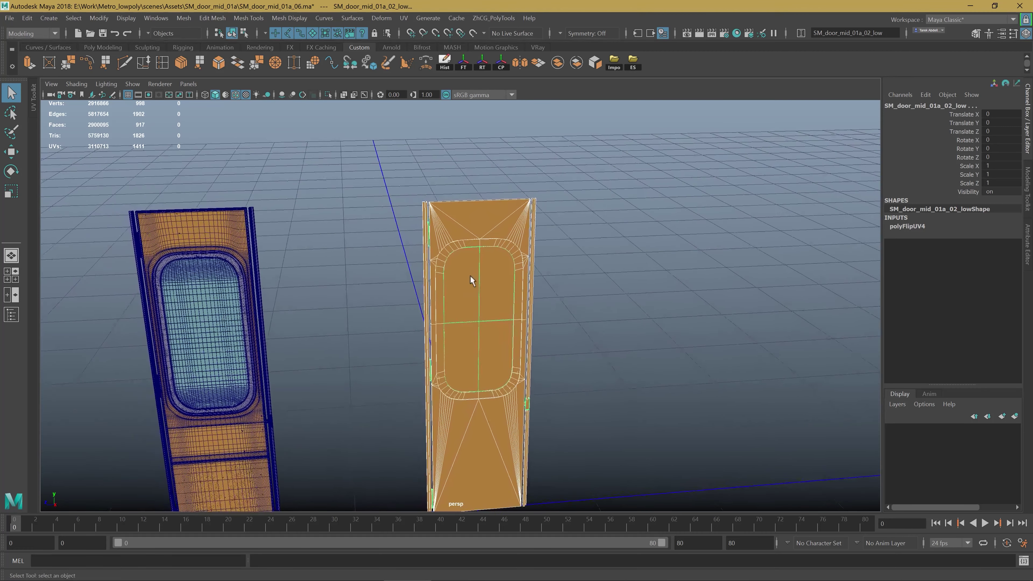
{"action": "left_click", "coordinate": [474, 287]}
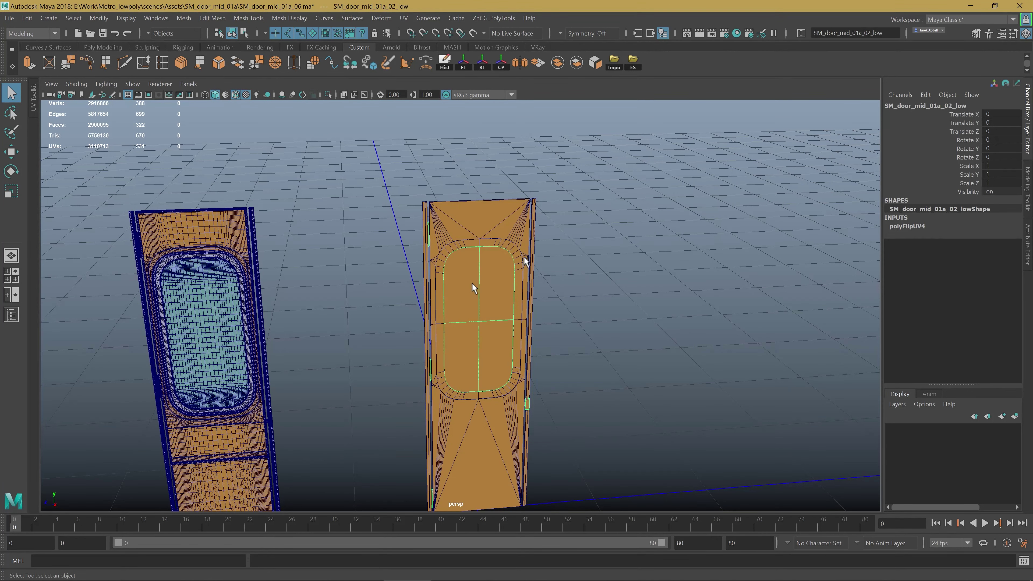
{"action": "double_click", "coordinate": [957, 106]}
{"action": "left_click_drag", "start_coordinate": [935, 106], "coordinate": [852, 116]}
{"action": "key", "text": "ctrl+c"}
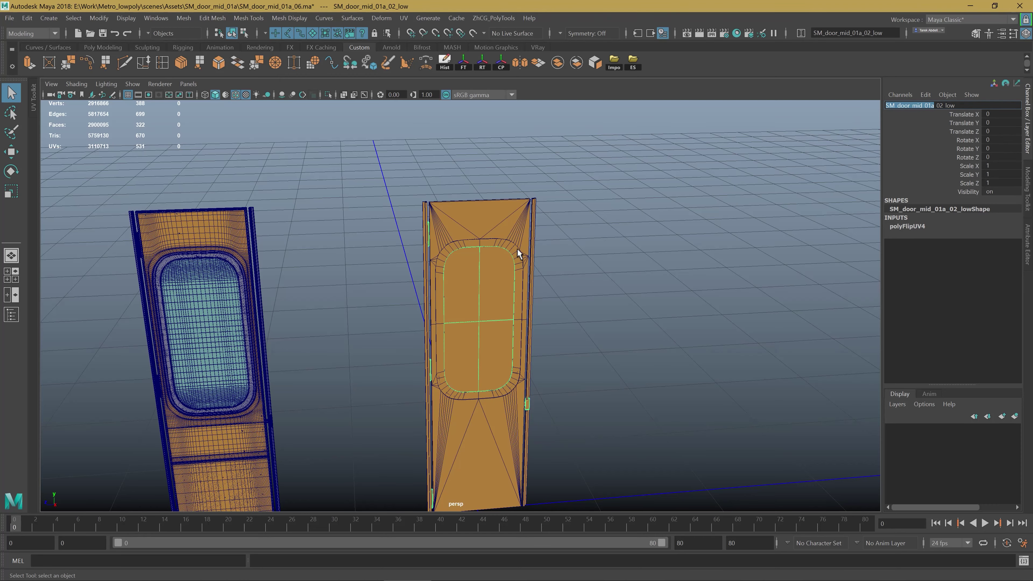
{"action": "middle_click_drag", "start_coordinate": [517, 249], "coordinate": [531, 248], "text": "alt"}
{"action": "mouse_move", "coordinate": [589, 157]}
{"action": "left_mouse_down"}
{"action": "mouse_move", "coordinate": [333, 430]}
{"action": "mouse_move", "coordinate": [366, 447]}
{"action": "left_mouse_up"}
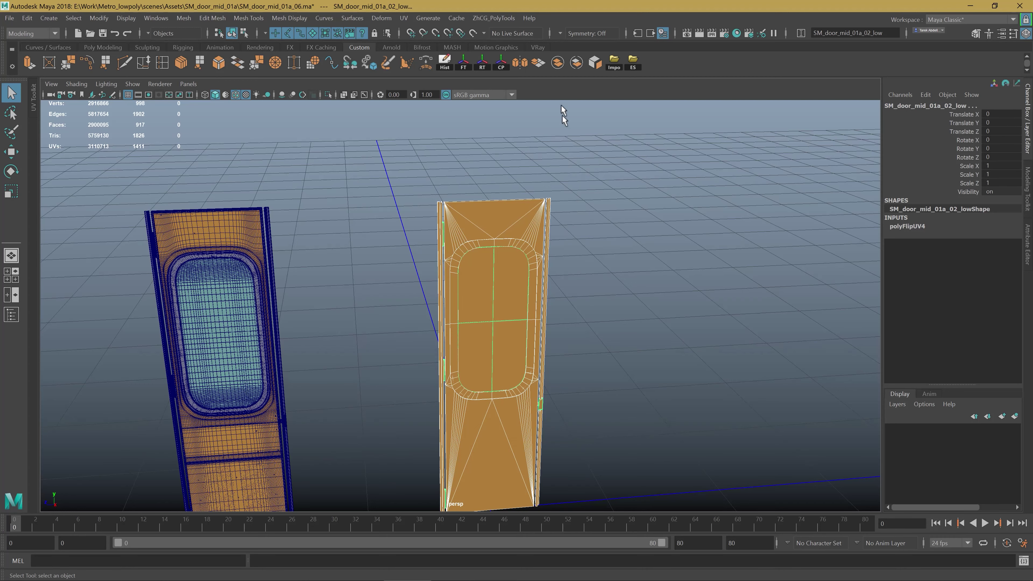
{"action": "left_click_drag", "start_coordinate": [619, 190], "coordinate": [391, 511]}
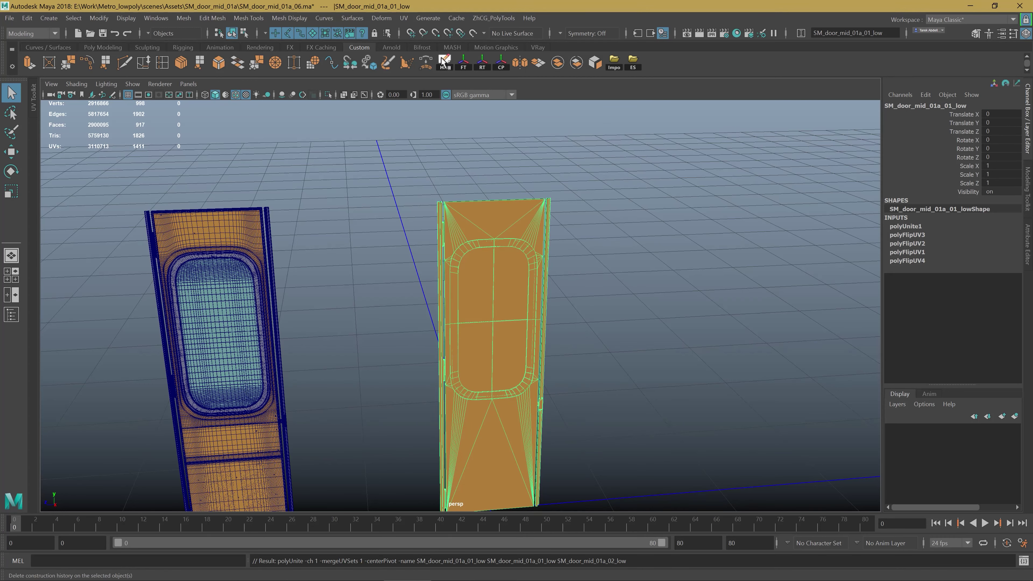
Clear the merged mesh's history and rename it SM_door_mid_01a.
{"action": "left_click", "coordinate": [452, 62]}
{"action": "left_click_drag", "start_coordinate": [528, 191], "coordinate": [526, 158], "text": "alt"}
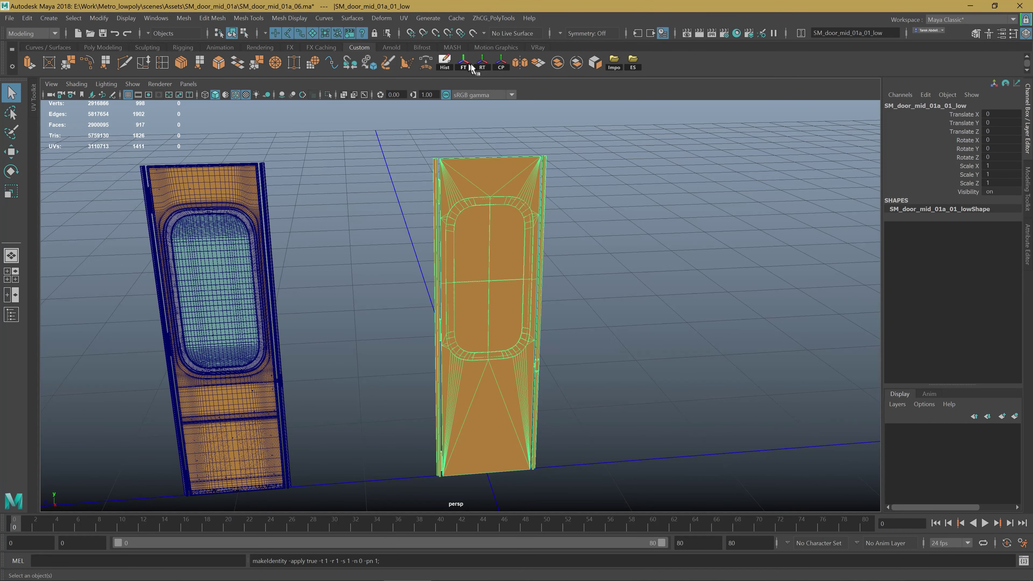
{"action": "key", "text": "w"}
{"action": "left_click_drag", "start_coordinate": [527, 401], "coordinate": [486, 462], "text": "alt"}
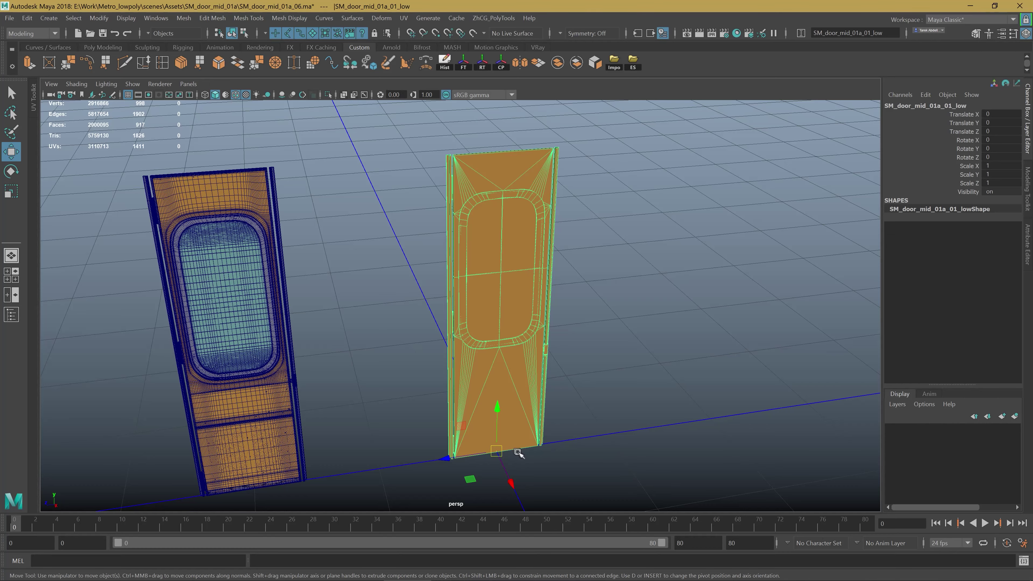
{"action": "left_click_drag", "start_coordinate": [526, 358], "coordinate": [544, 288], "text": "alt"}
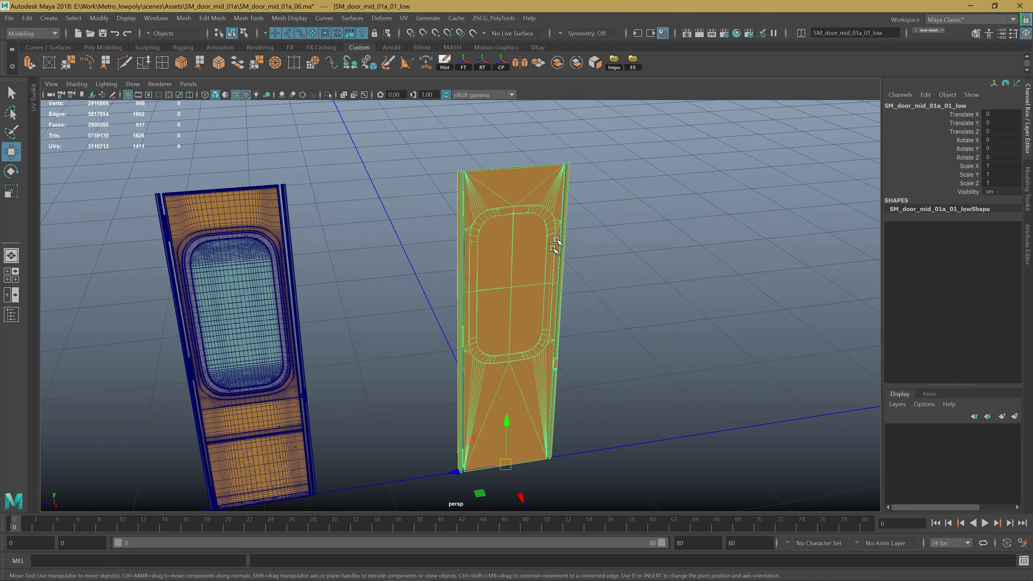
{"action": "left_click", "coordinate": [958, 107]}
{"action": "key", "text": "ctrl+v"}
{"action": "key", "text": "Return"}
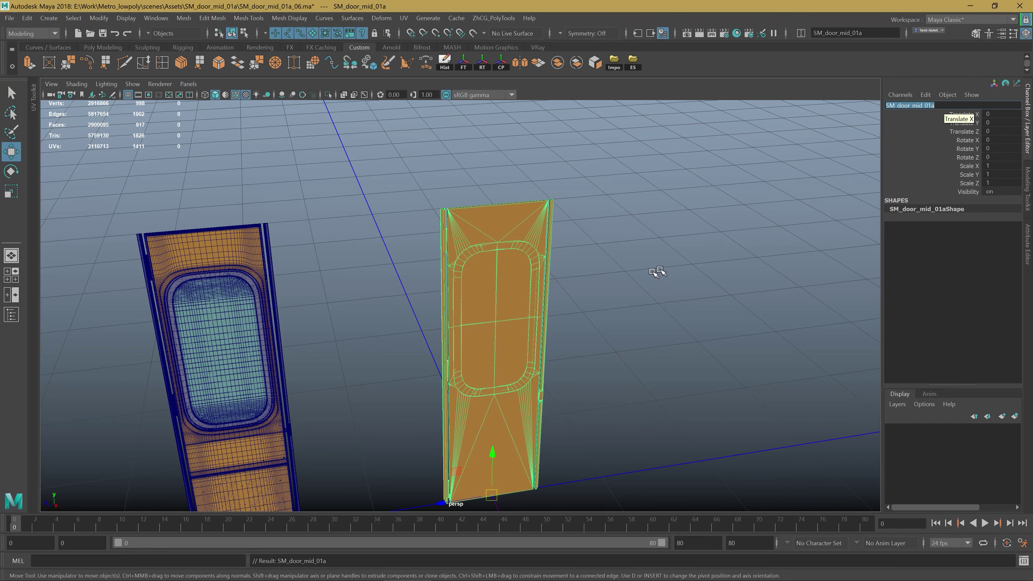
Reframe the viewport around the renamed SM_door_mid_01a door.
{"action": "middle_click_drag", "start_coordinate": [653, 271], "coordinate": [616, 250], "text": "alt"}
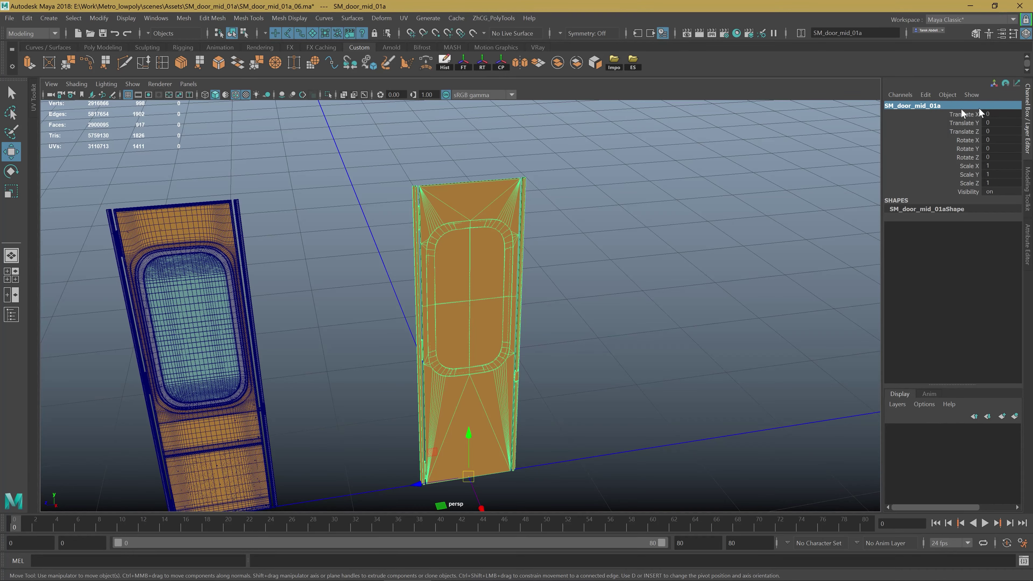
{"action": "mouse_move", "coordinate": [669, 240]}
{"action": "middle_mouse_down", "text": "alt"}
{"action": "mouse_move", "coordinate": [703, 230]}
{"action": "mouse_move", "coordinate": [629, 230]}
{"action": "middle_mouse_up", "text": "alt"}
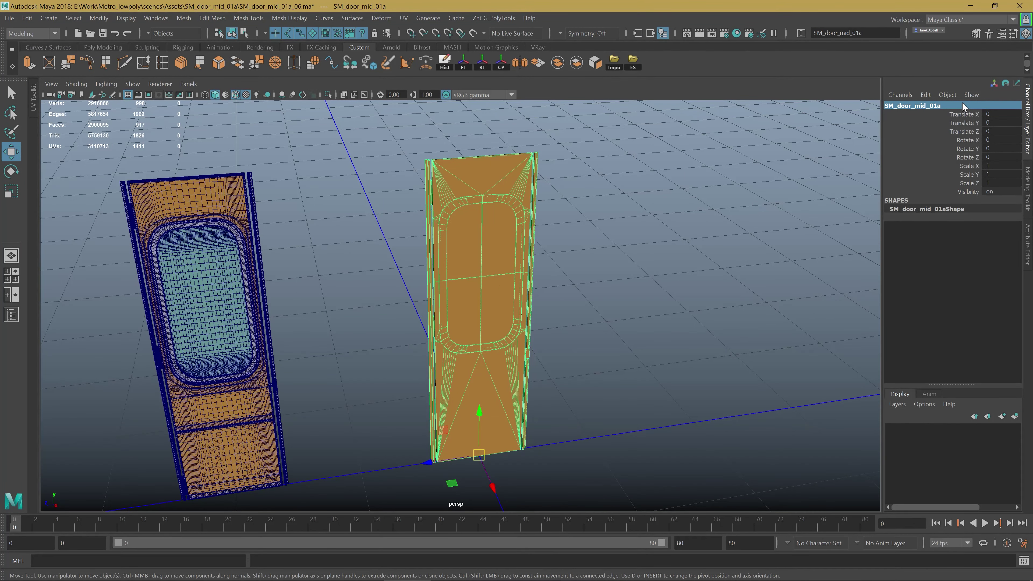
{"action": "middle_click_drag", "start_coordinate": [496, 276], "coordinate": [519, 271], "text": "alt"}
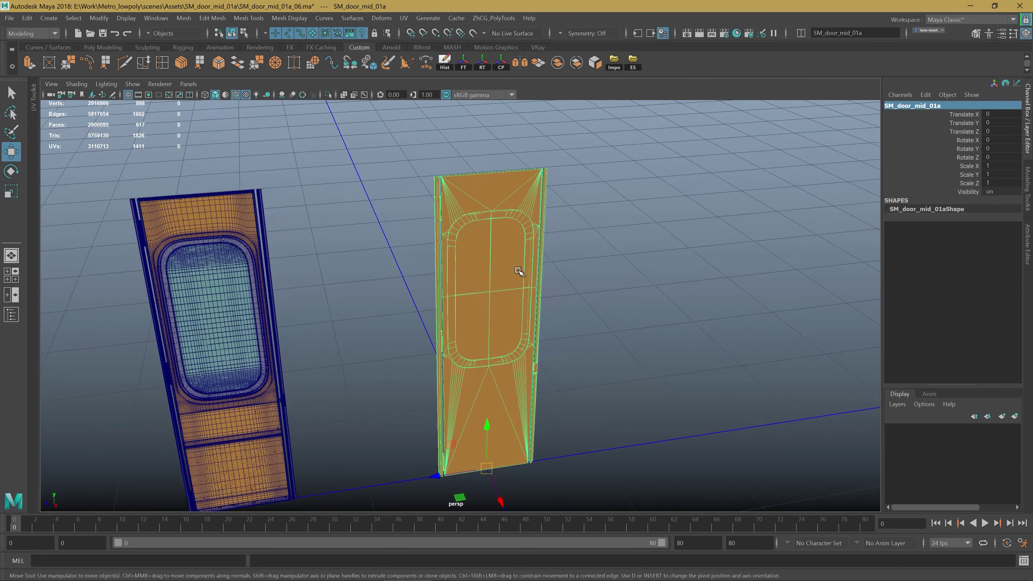
{"action": "scroll", "coordinate": [492, 273], "scroll_direction": "up", "scroll_amount": 2}
{"action": "scroll", "coordinate": [512, 219], "scroll_direction": "down", "scroll_amount": 4}
{"action": "scroll", "coordinate": [493, 270], "scroll_direction": "up", "scroll_amount": 2}
{"action": "middle_click_drag", "start_coordinate": [499, 245], "coordinate": [483, 216], "text": "alt"}
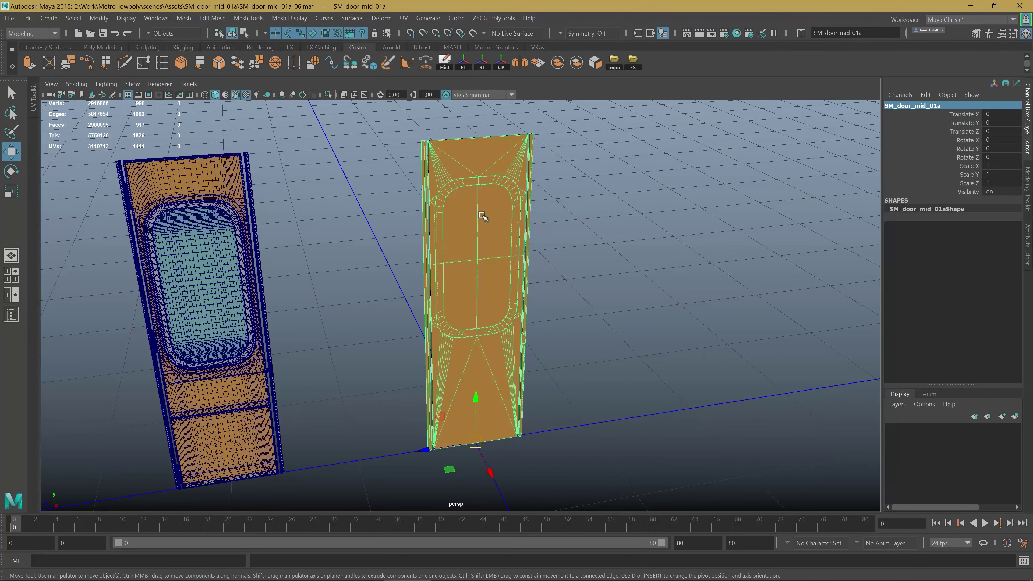
{"action": "right_click_drag", "start_coordinate": [483, 216], "coordinate": [482, 237]}
Assign the existing Glass_mtl material to the door's four window faces.
{"action": "left_click", "coordinate": [490, 244]}
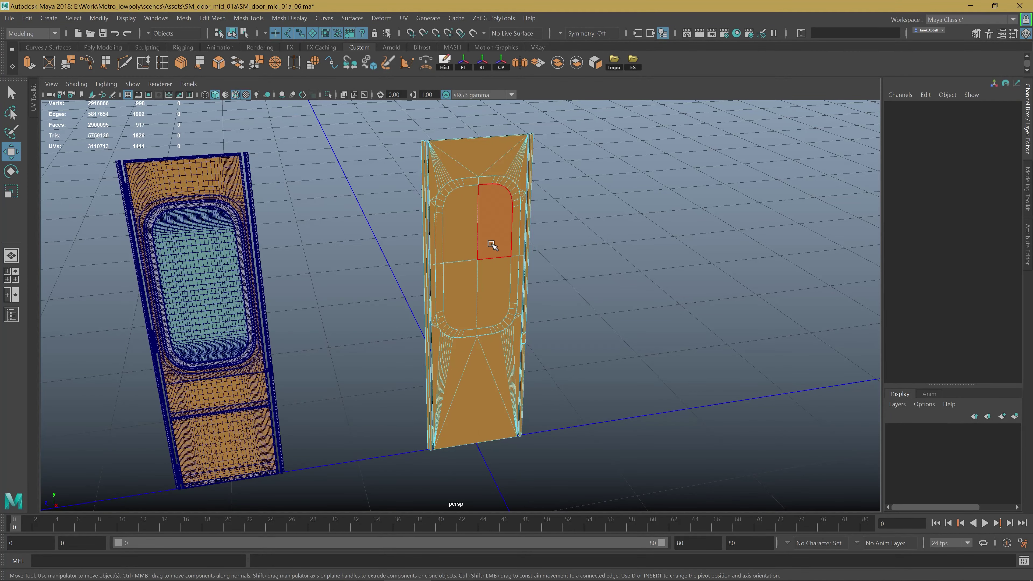
{"action": "double_click", "coordinate": [492, 244]}
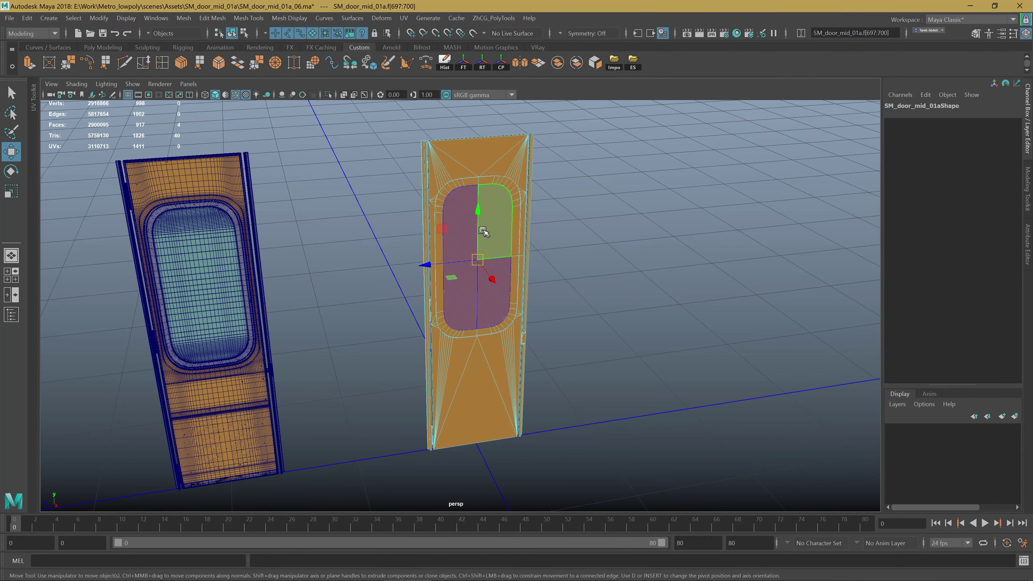
{"action": "scroll", "coordinate": [528, 277], "scroll_direction": "up", "scroll_amount": 2}
{"action": "scroll", "coordinate": [496, 259], "scroll_direction": "up", "scroll_amount": 2}
{"action": "scroll", "coordinate": [487, 254], "scroll_direction": "up", "scroll_amount": 2}
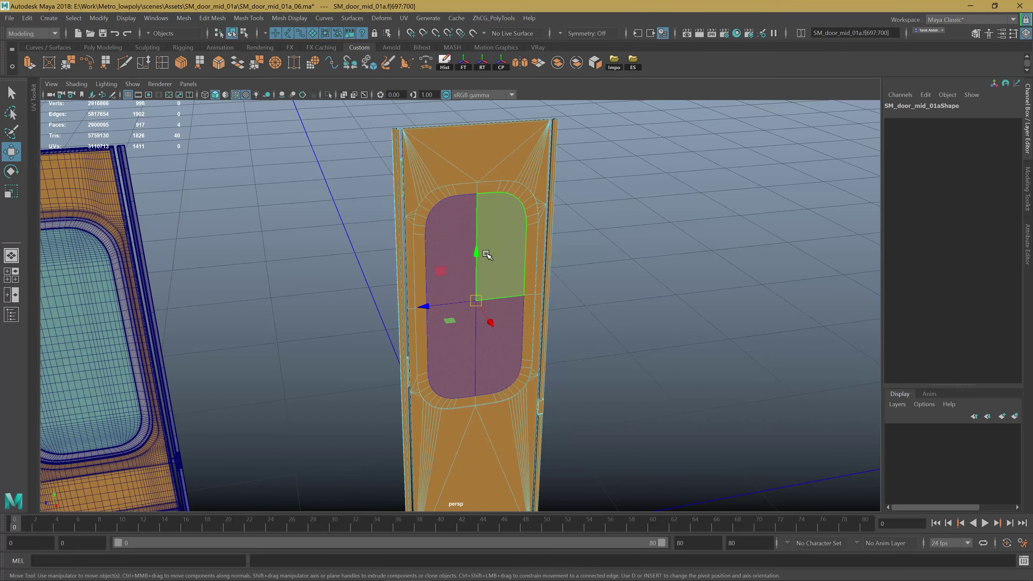
{"action": "right_click", "coordinate": [487, 255]}
{"action": "mouse_move", "coordinate": [473, 546]}
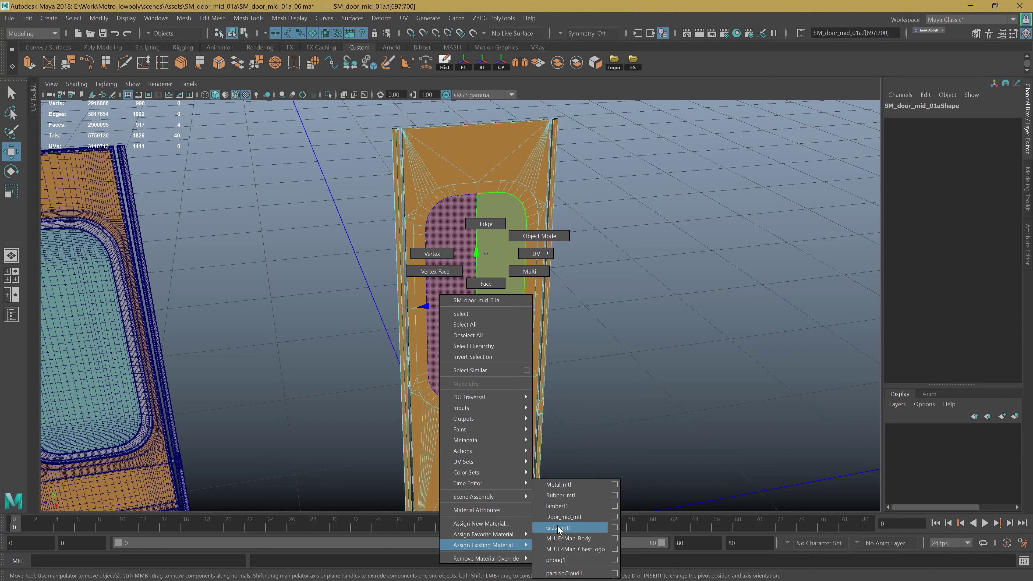
{"action": "left_click", "coordinate": [583, 528]}
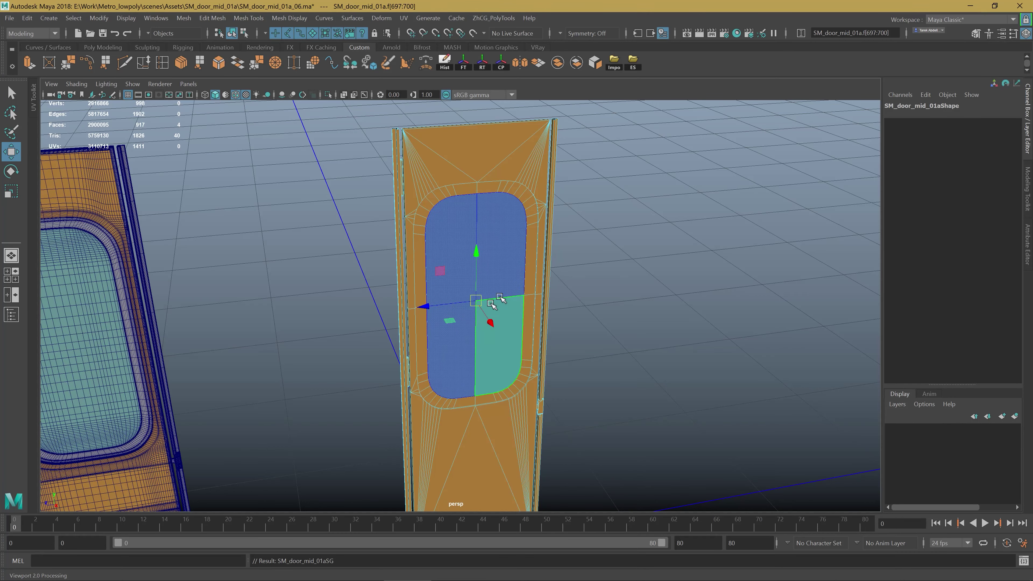
Back in Object Mode, select the whole door mesh and delete its construction history.
{"action": "right_click_drag", "start_coordinate": [526, 187], "coordinate": [572, 170]}
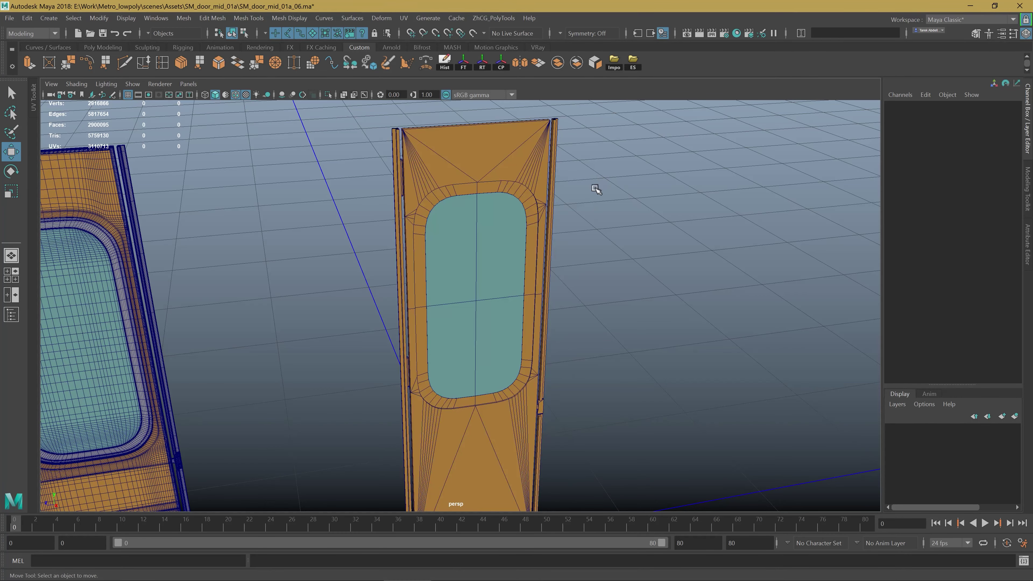
{"action": "scroll", "coordinate": [468, 244], "scroll_direction": "down", "scroll_amount": 5}
{"action": "left_click", "coordinate": [482, 308]}
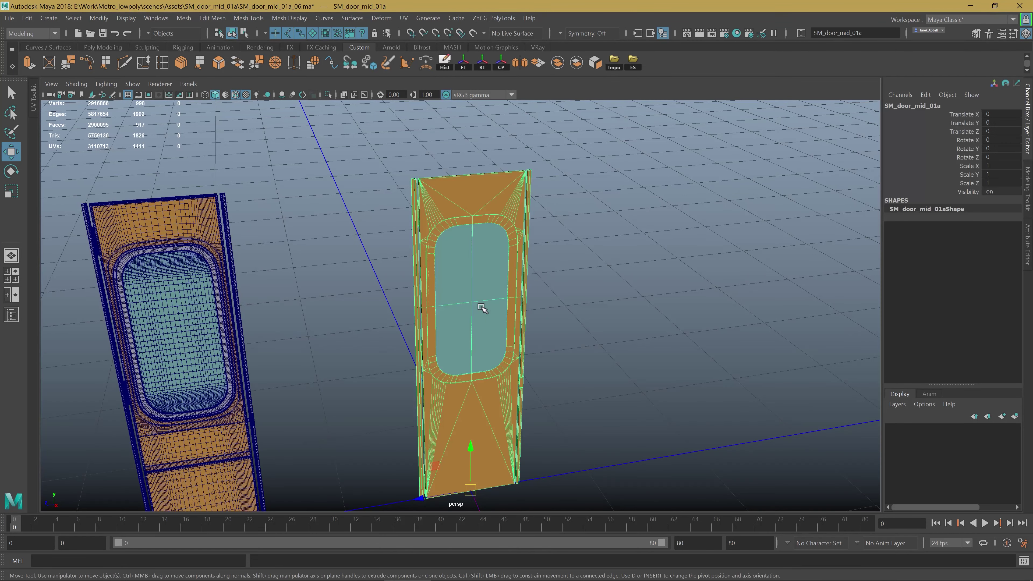
{"action": "left_click", "coordinate": [445, 63]}
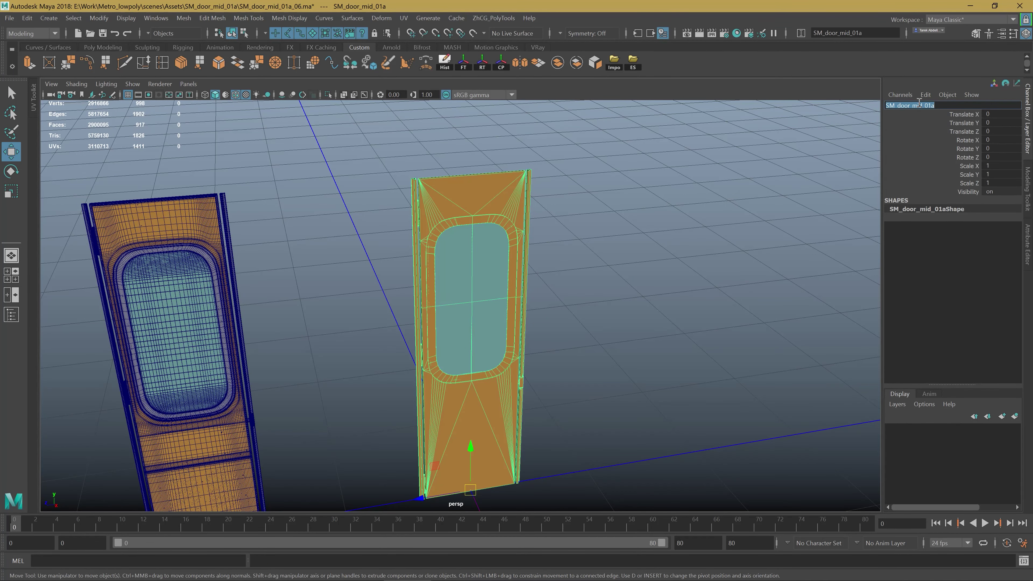
{"action": "left_click", "coordinate": [639, 59]}
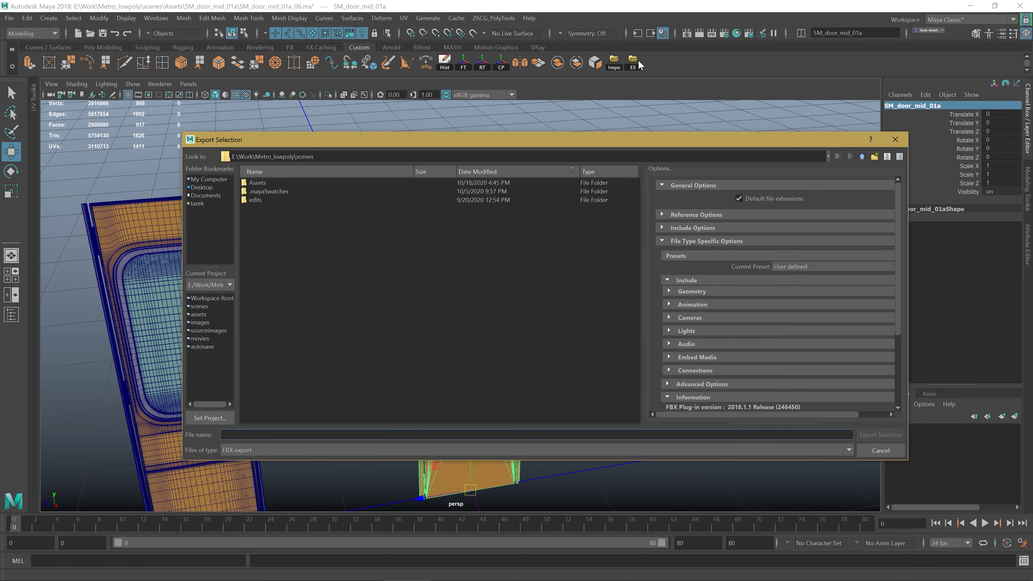
Export the door into the assets folder as SM_door_mid_01a.fbx, replacing the existing file.
{"action": "left_click", "coordinate": [862, 157]}
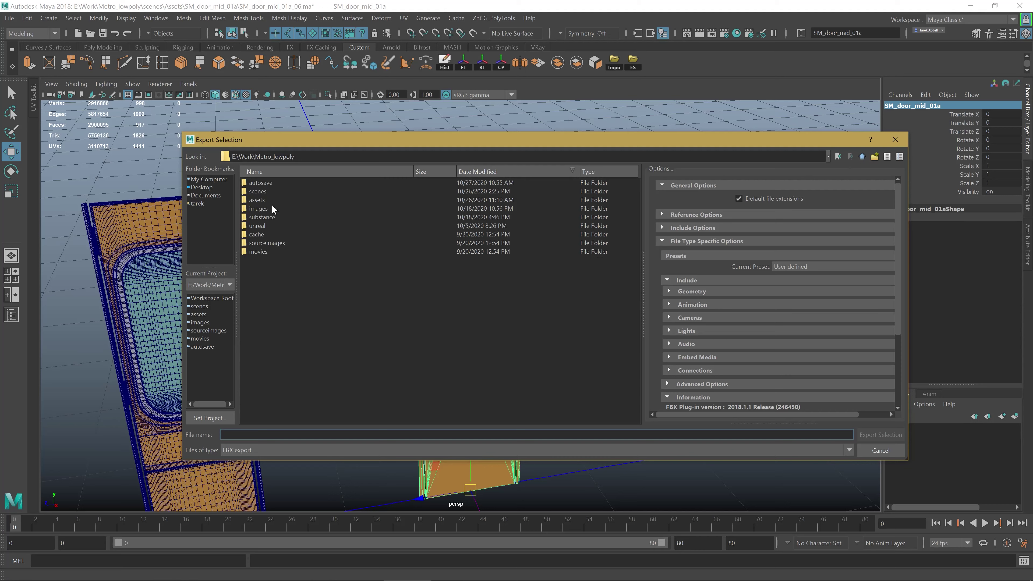
{"action": "left_click", "coordinate": [261, 200]}
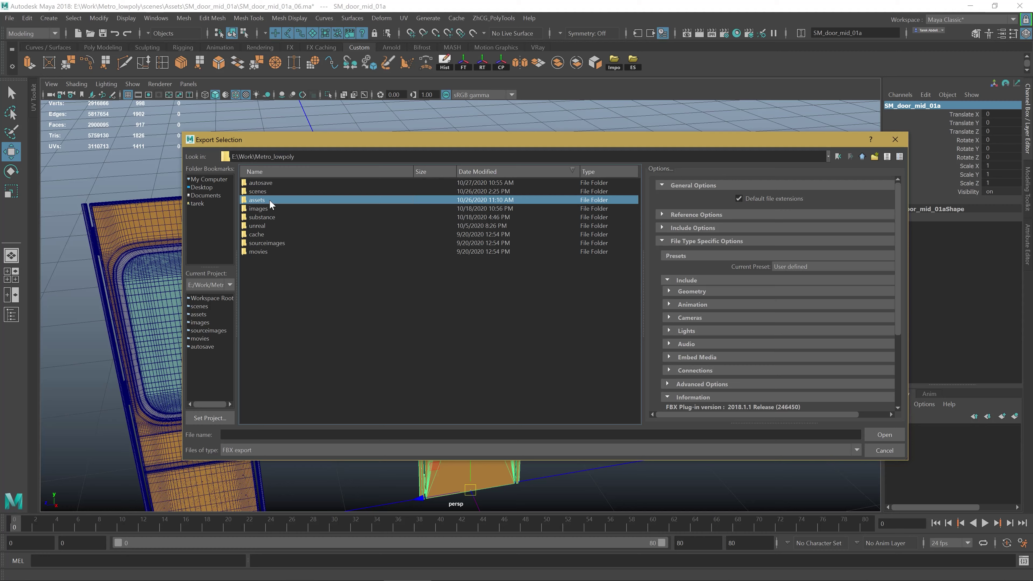
{"action": "double_click", "coordinate": [270, 200]}
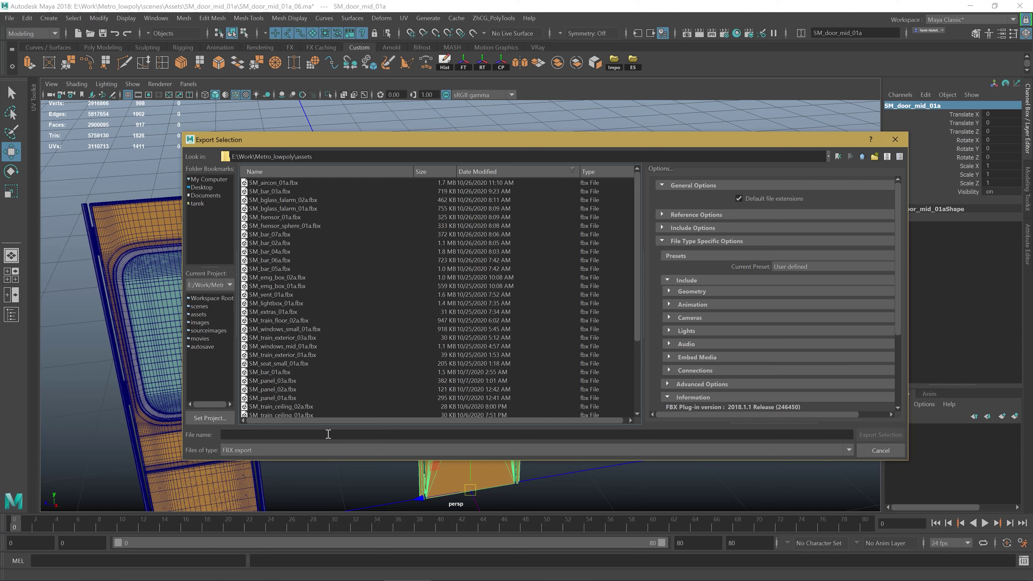
{"action": "left_click", "coordinate": [318, 435]}
{"action": "type", "text": "SM_door_mid_01a"}
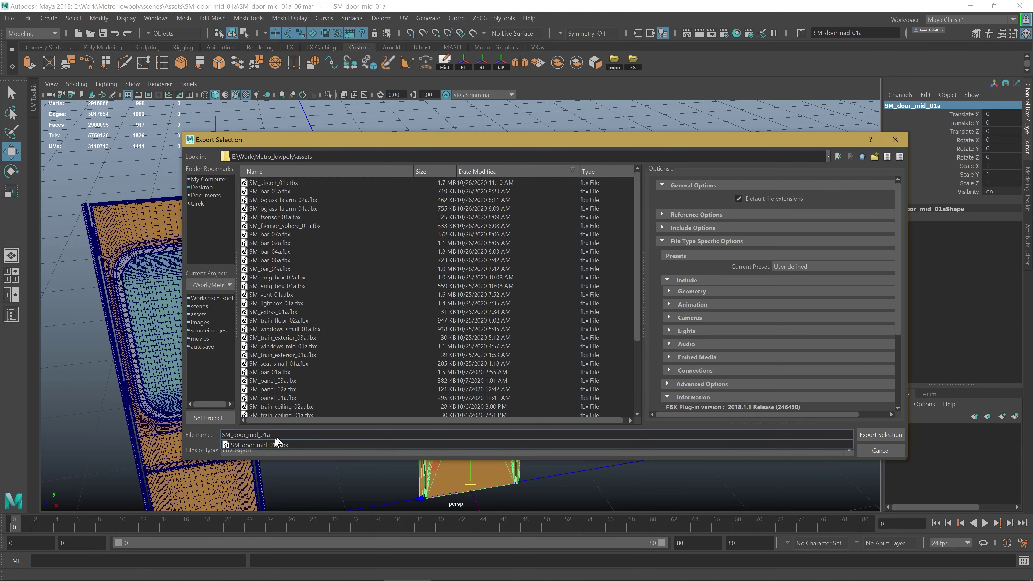
{"action": "left_click", "coordinate": [885, 437]}
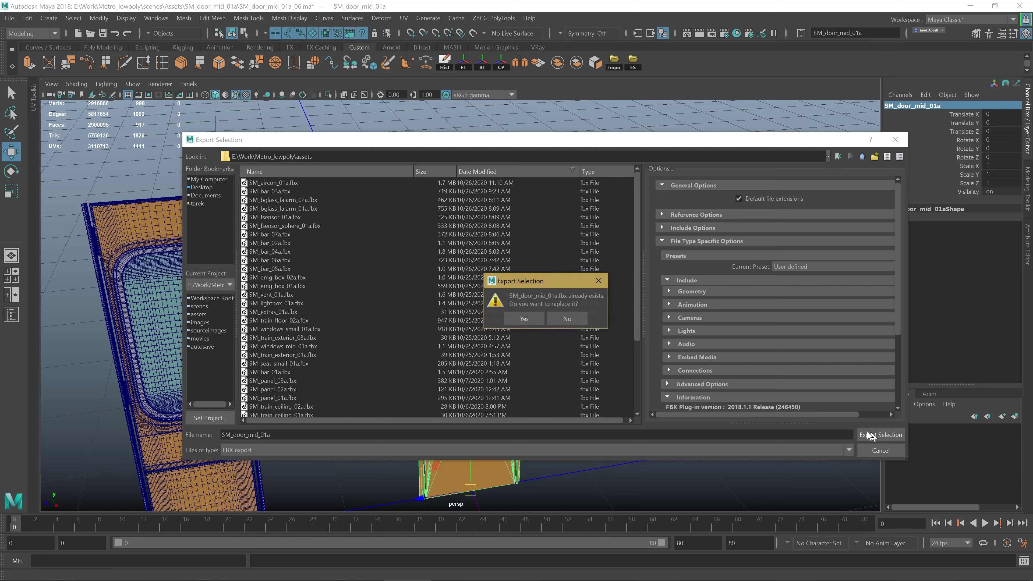
{"action": "left_click", "coordinate": [527, 317]}
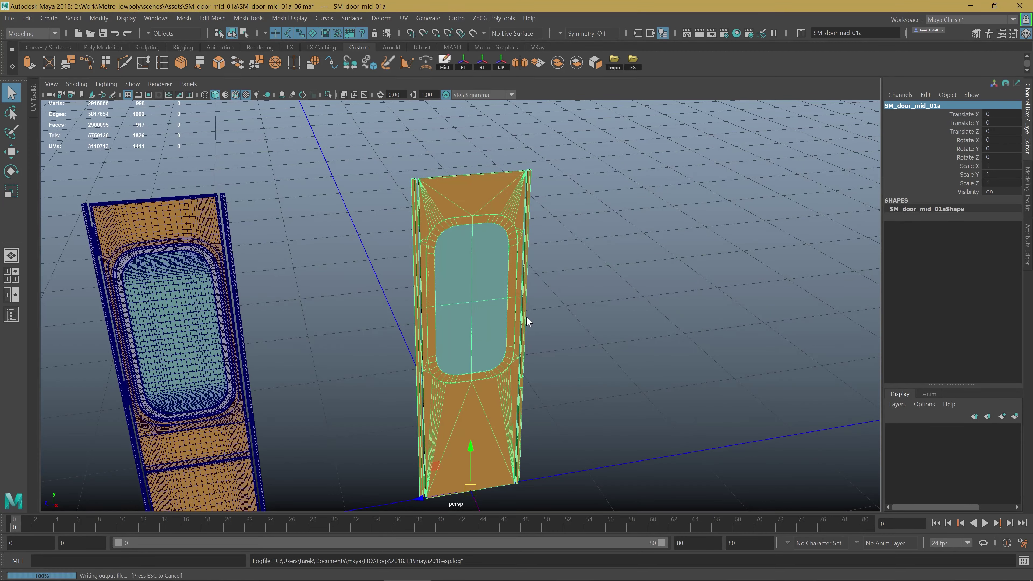
{"action": "middle_click_drag", "start_coordinate": [541, 324], "coordinate": [552, 303], "text": "alt"}
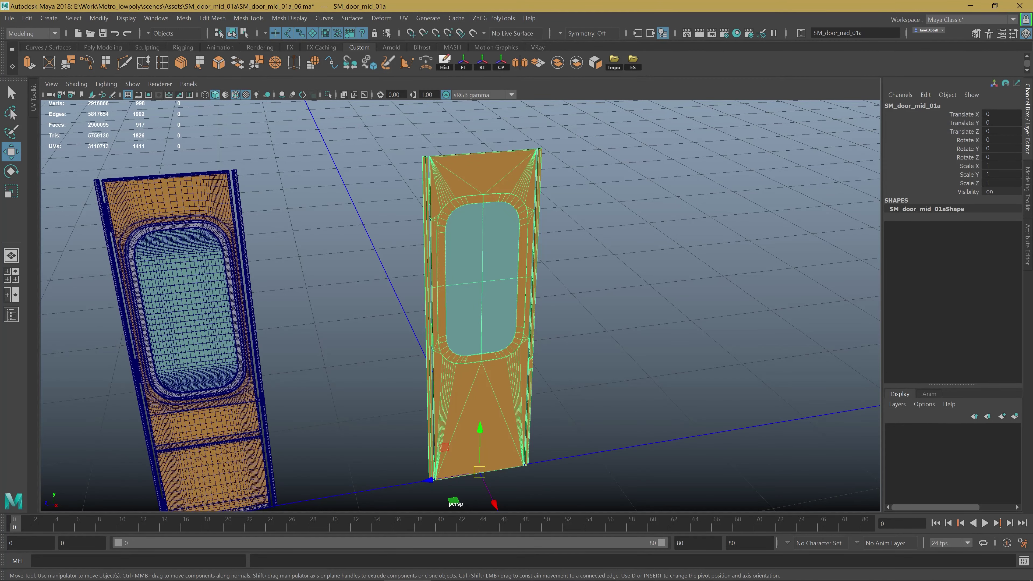
{"action": "key", "text": "alt+Tab"}
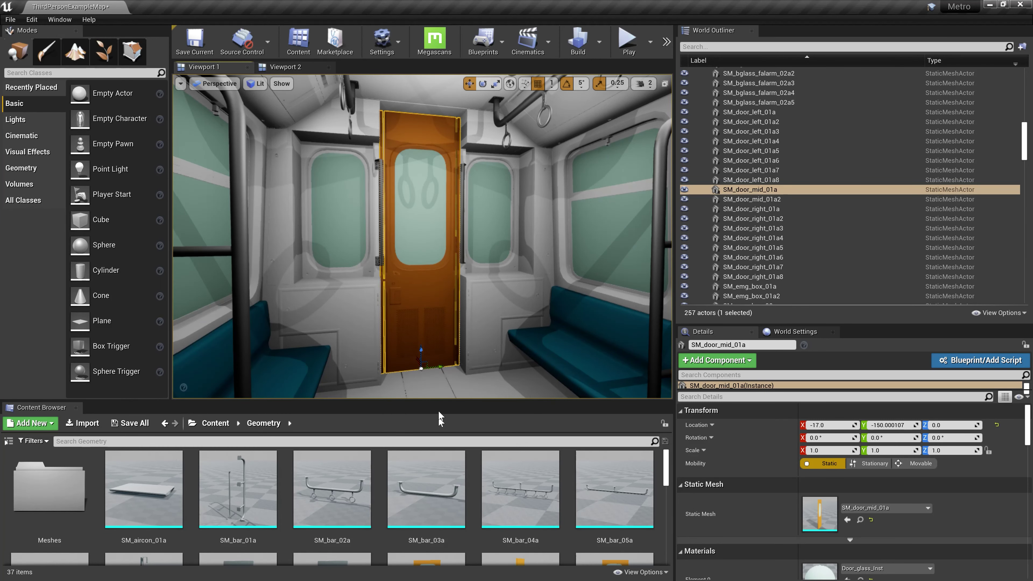
Make the Content Browser asset area taller and browse the Geometry folder's meshes.
{"action": "left_click_drag", "start_coordinate": [431, 400], "coordinate": [433, 361]}
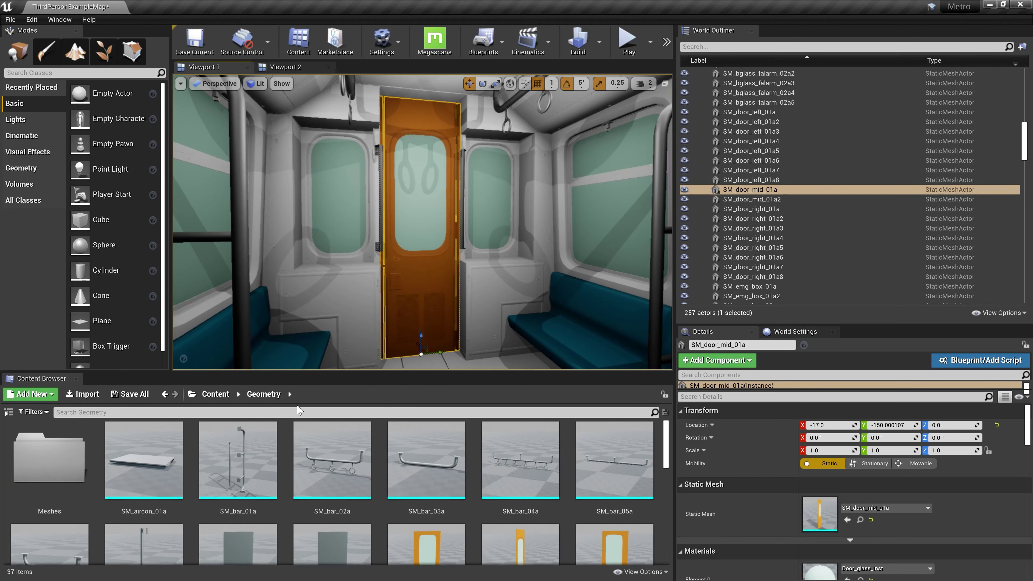
{"action": "scroll", "coordinate": [335, 434], "scroll_direction": "down", "scroll_amount": 1}
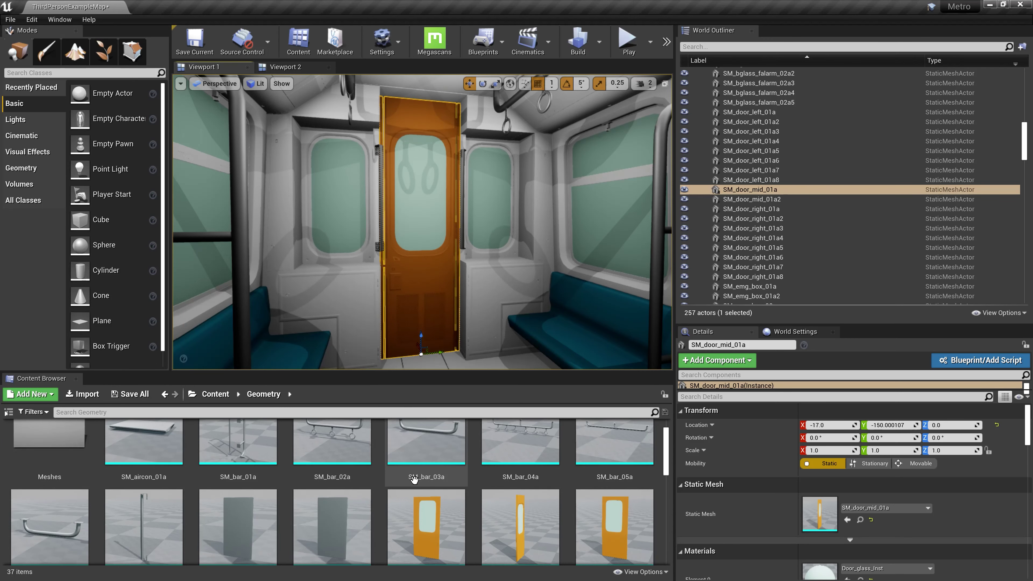
{"action": "right_click", "coordinate": [382, 478]}
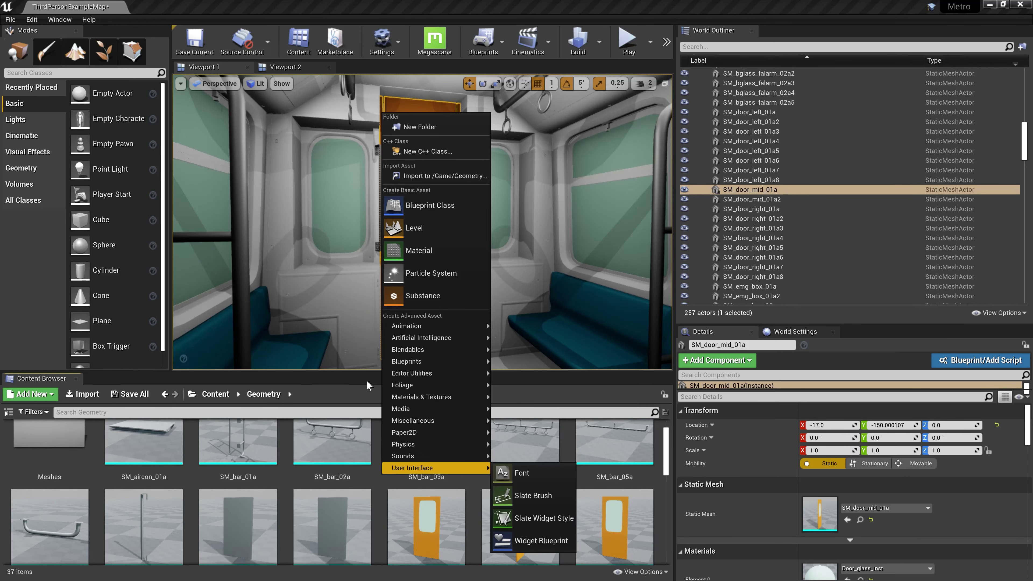
{"action": "left_click", "coordinate": [333, 383]}
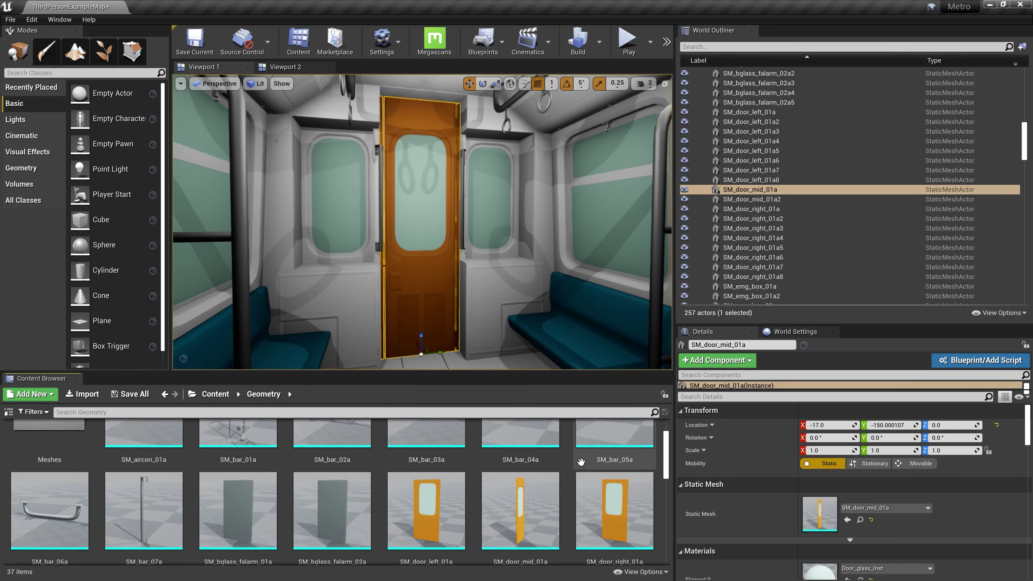
{"action": "scroll", "coordinate": [83, 421], "scroll_direction": "up", "scroll_amount": 2}
{"action": "left_click", "coordinate": [8, 412]}
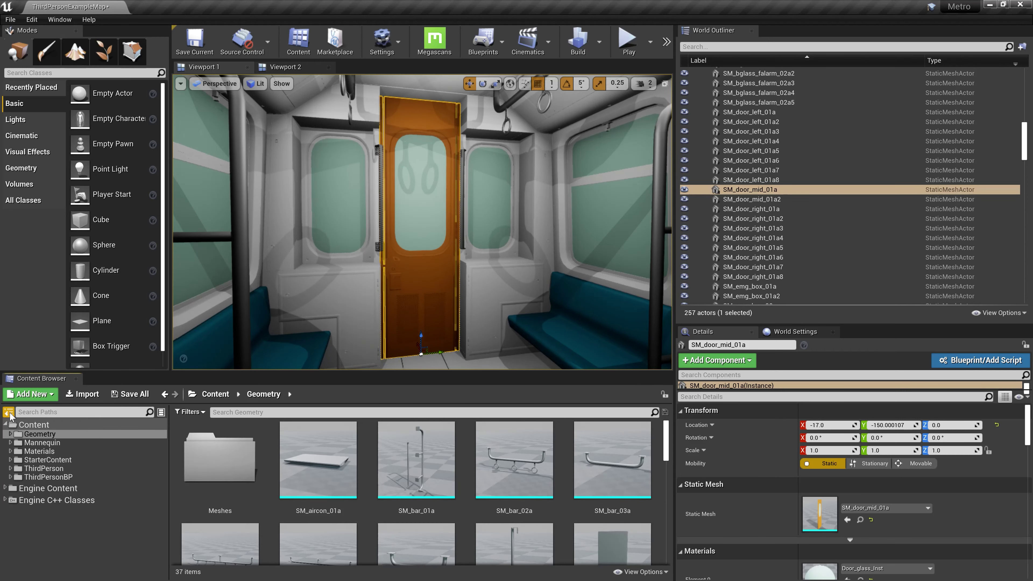
{"action": "left_click", "coordinate": [8, 412]}
{"action": "right_click", "coordinate": [189, 511]}
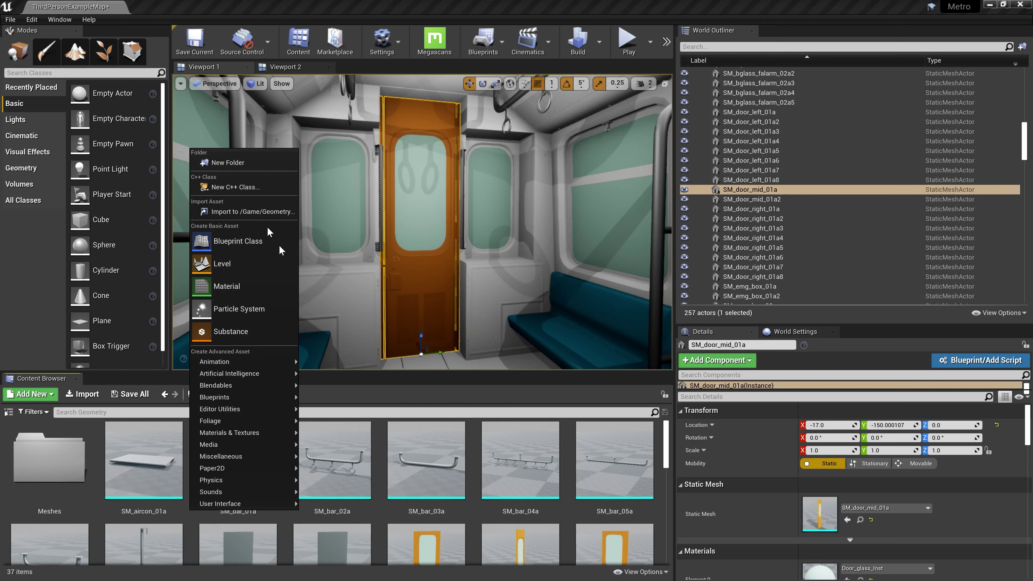
{"action": "left_click", "coordinate": [386, 516]}
{"action": "scroll", "coordinate": [374, 509], "scroll_direction": "down", "scroll_amount": 3, "text": "ctrl"}
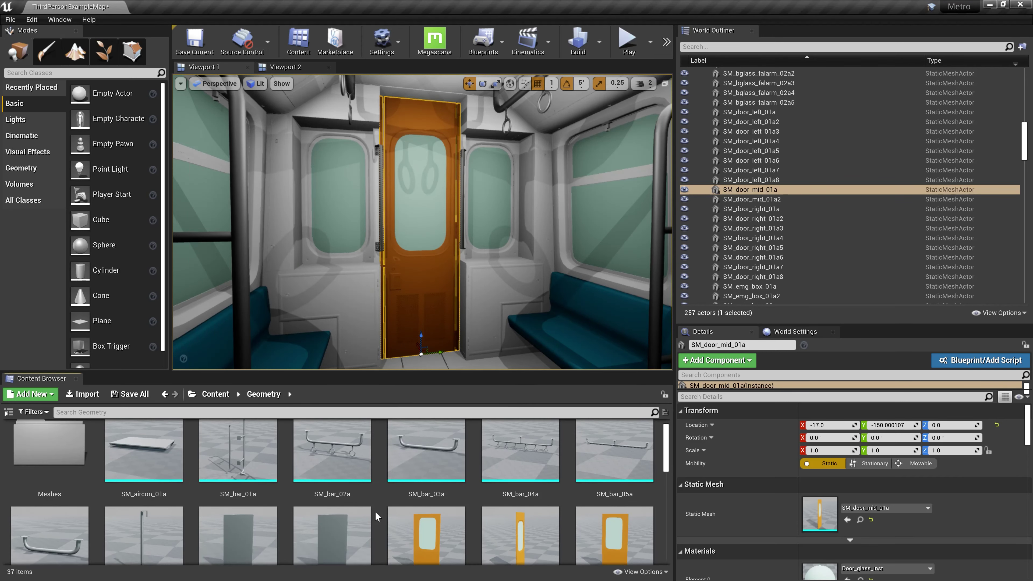
{"action": "scroll", "coordinate": [365, 504], "scroll_direction": "up", "scroll_amount": 2, "text": "ctrl"}
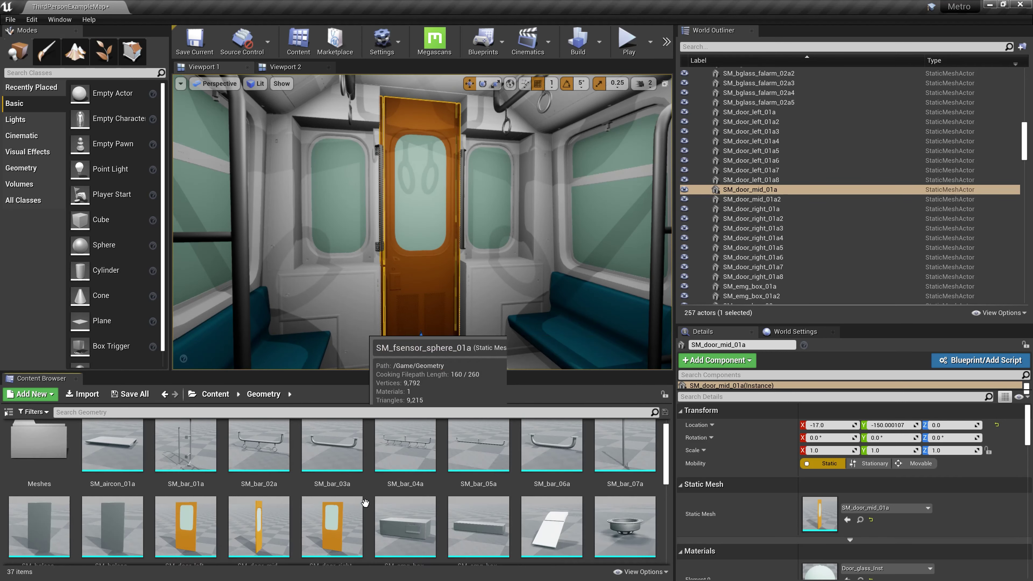
{"action": "scroll", "coordinate": [365, 504], "scroll_direction": "down", "scroll_amount": 2, "text": "ctrl"}
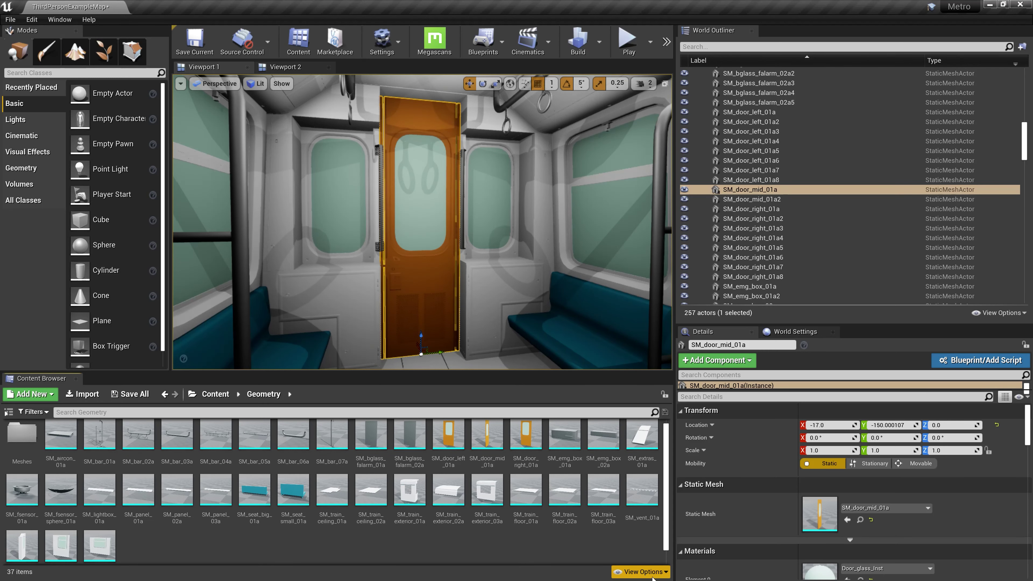
Adjust the thumbnail scale in View Options and hide the folder tree so all 37 meshes fit.
{"action": "left_click", "coordinate": [662, 572]}
{"action": "left_click_drag", "start_coordinate": [636, 535], "coordinate": [638, 535]}
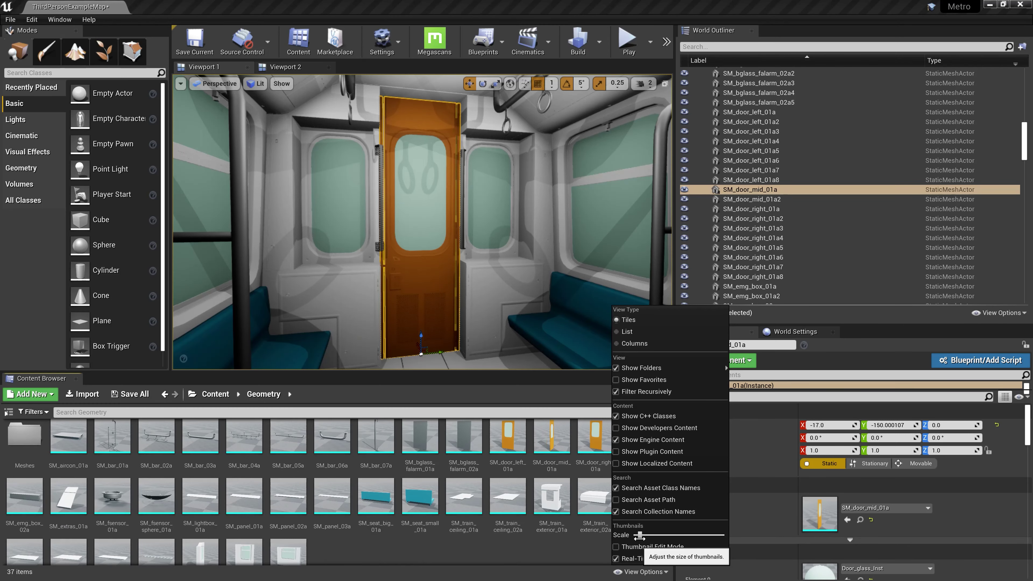
{"action": "left_click", "coordinate": [452, 550]}
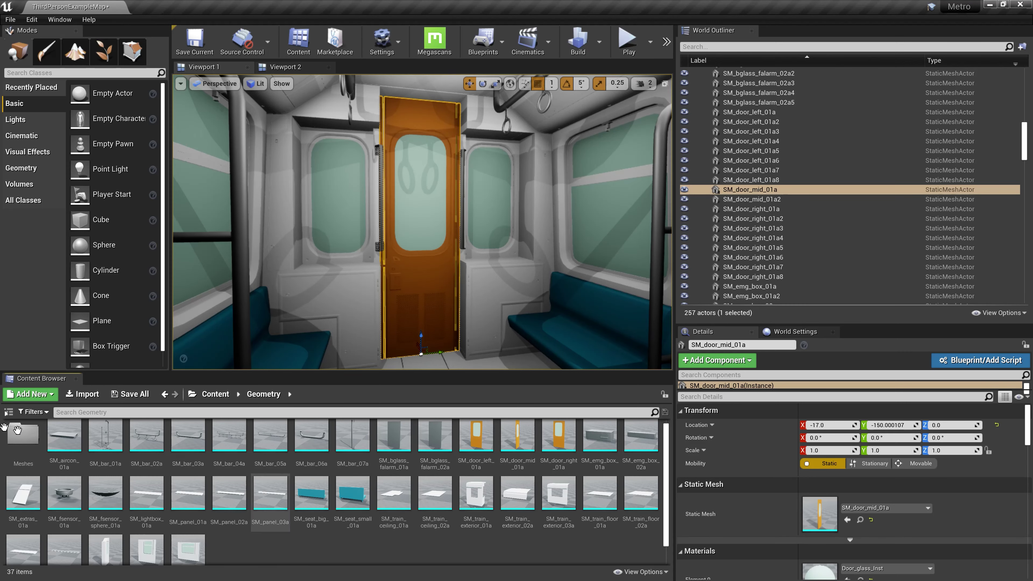
{"action": "left_click", "coordinate": [8, 412]}
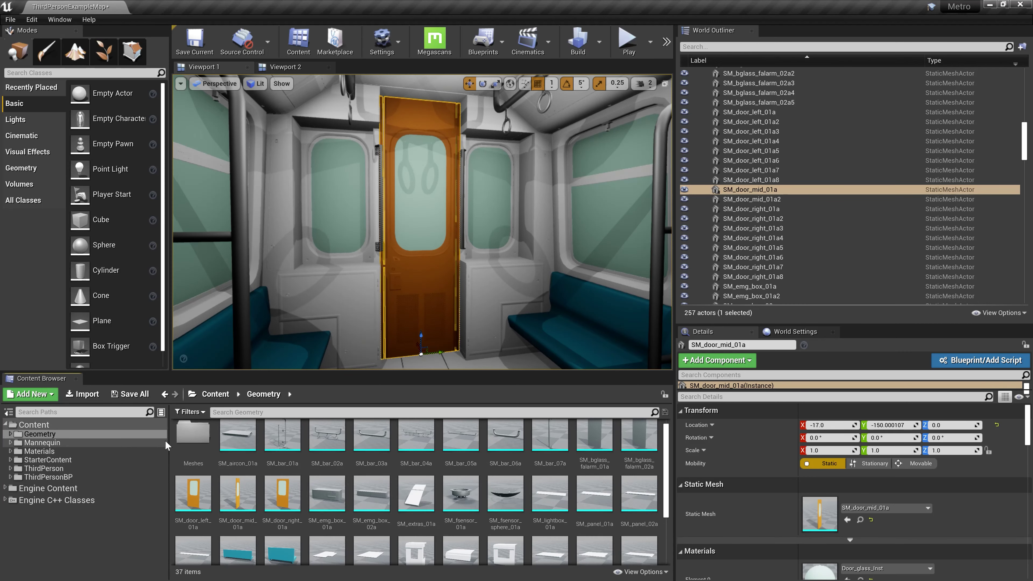
{"action": "left_click_drag", "start_coordinate": [169, 439], "coordinate": [118, 439]}
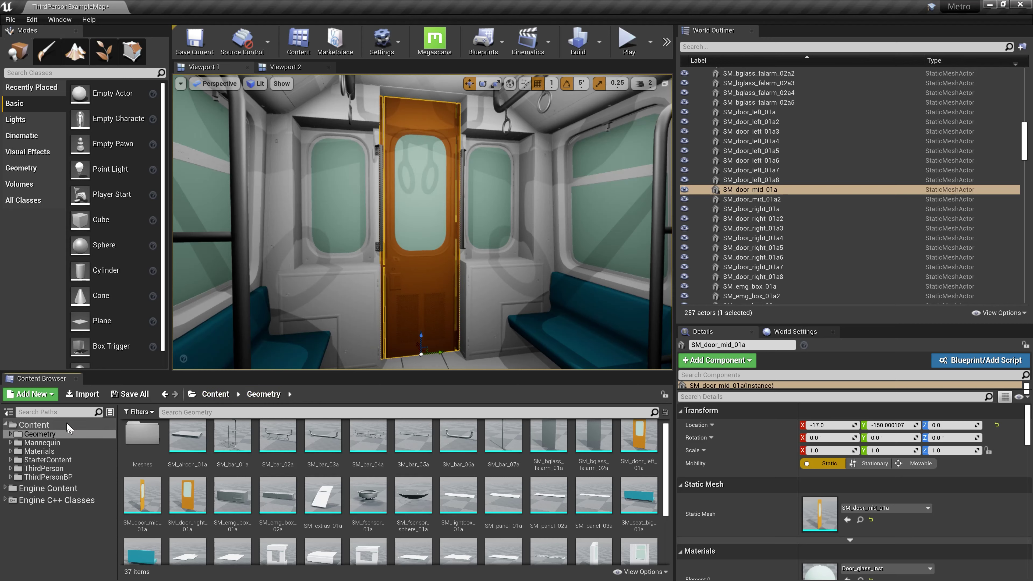
{"action": "left_click", "coordinate": [7, 416]}
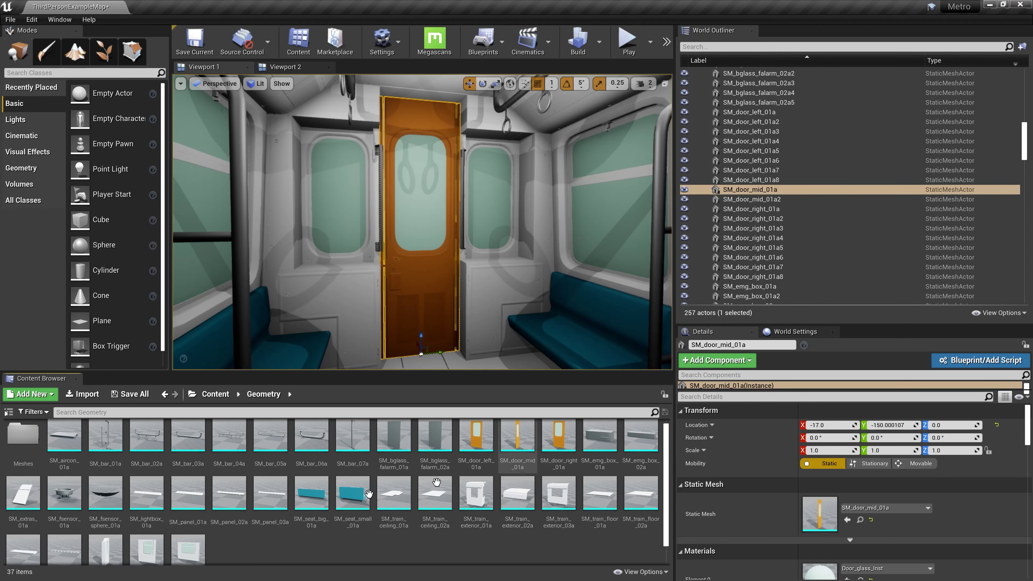
Select and open the SM_door_mid_01a mesh asset.
{"action": "scroll", "coordinate": [188, 476], "scroll_direction": "up", "scroll_amount": 1}
{"action": "left_click", "coordinate": [468, 469]}
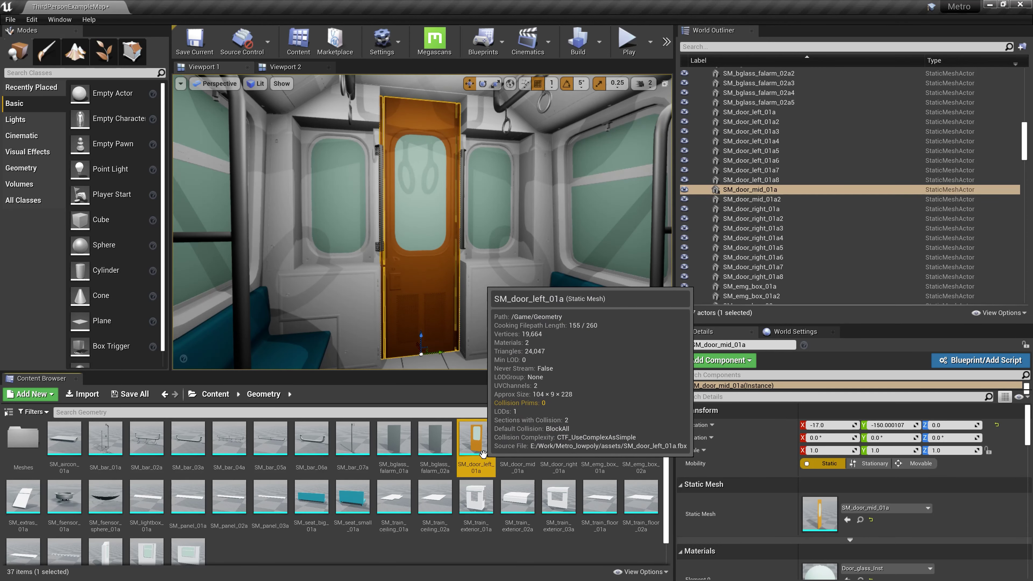
{"action": "left_click", "coordinate": [528, 447]}
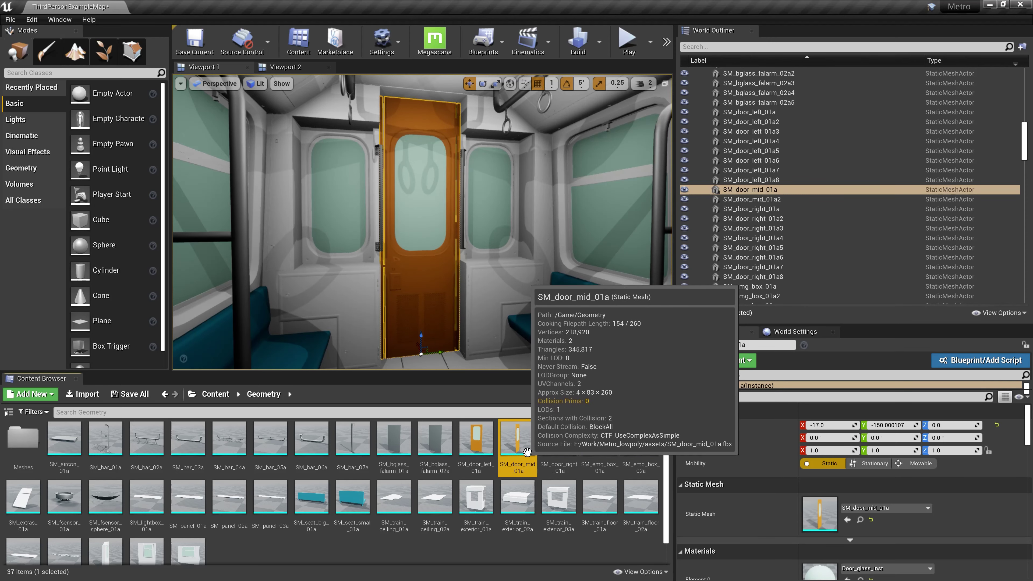
{"action": "double_click", "coordinate": [515, 444]}
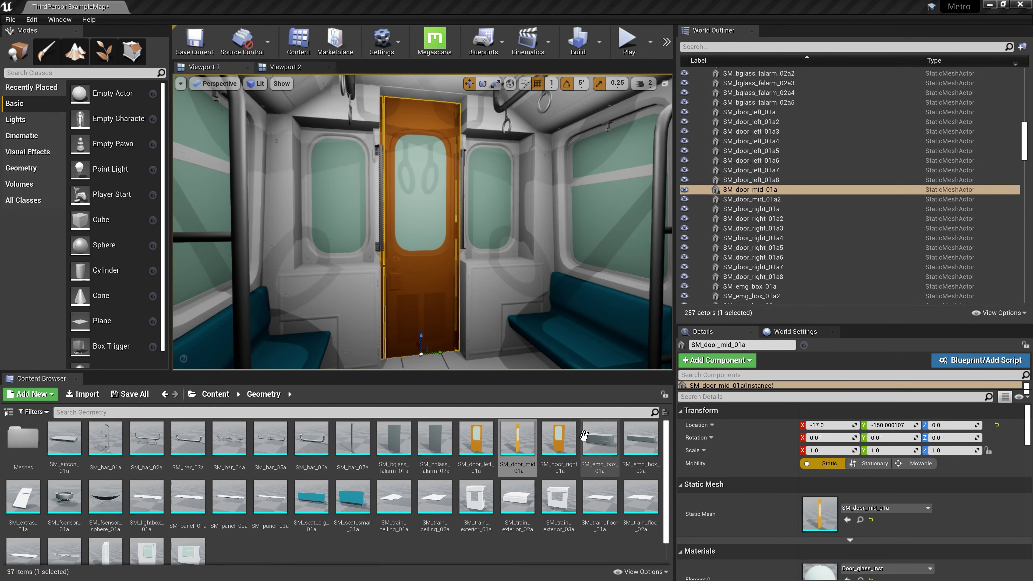
Reimport SM_door_mid_01a from its updated fbx file.
{"action": "mouse_move", "coordinate": [512, 437]}
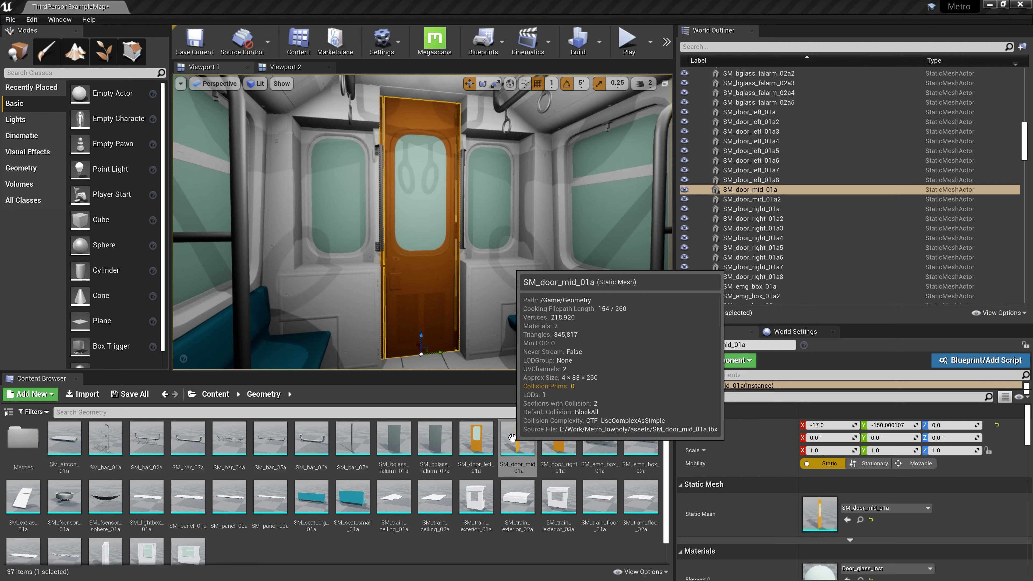
{"action": "right_click", "coordinate": [512, 437]}
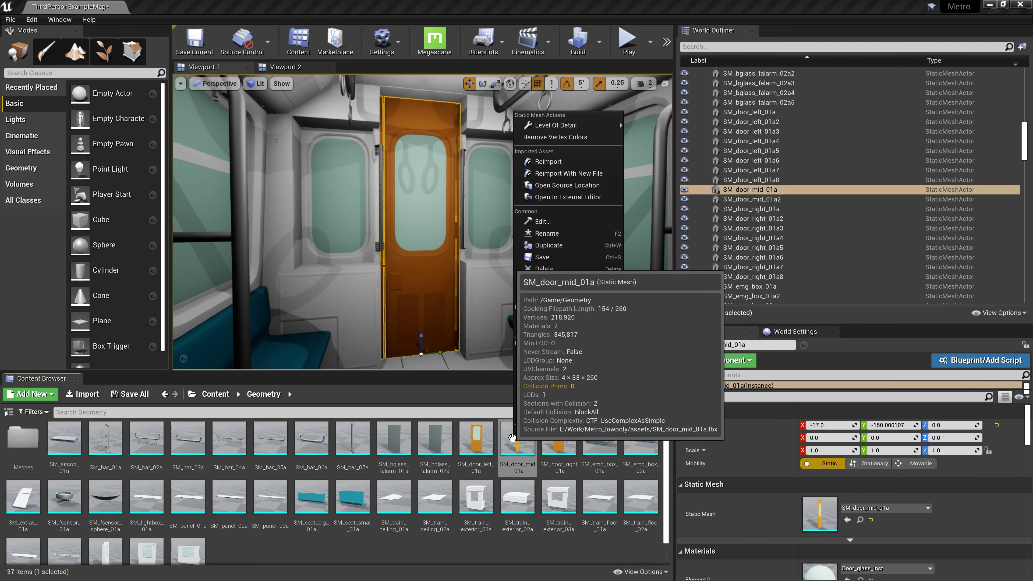
{"action": "left_click", "coordinate": [552, 163]}
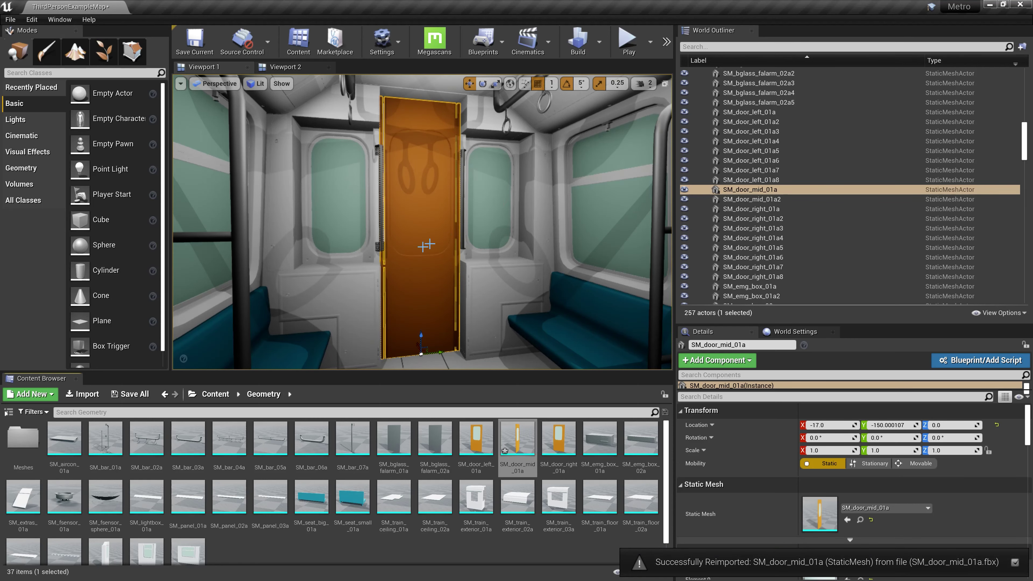
Fly the viewport up to the orange door to inspect its two material slots.
{"action": "mouse_move", "coordinate": [426, 244]}
{"action": "left_mouse_down"}
{"action": "mouse_move", "coordinate": [426, 142]}
{"action": "mouse_move", "coordinate": [488, 142]}
{"action": "mouse_move", "coordinate": [447, 203]}
{"action": "mouse_move", "coordinate": [447, 183]}
{"action": "mouse_move", "coordinate": [447, 224]}
{"action": "left_mouse_up"}
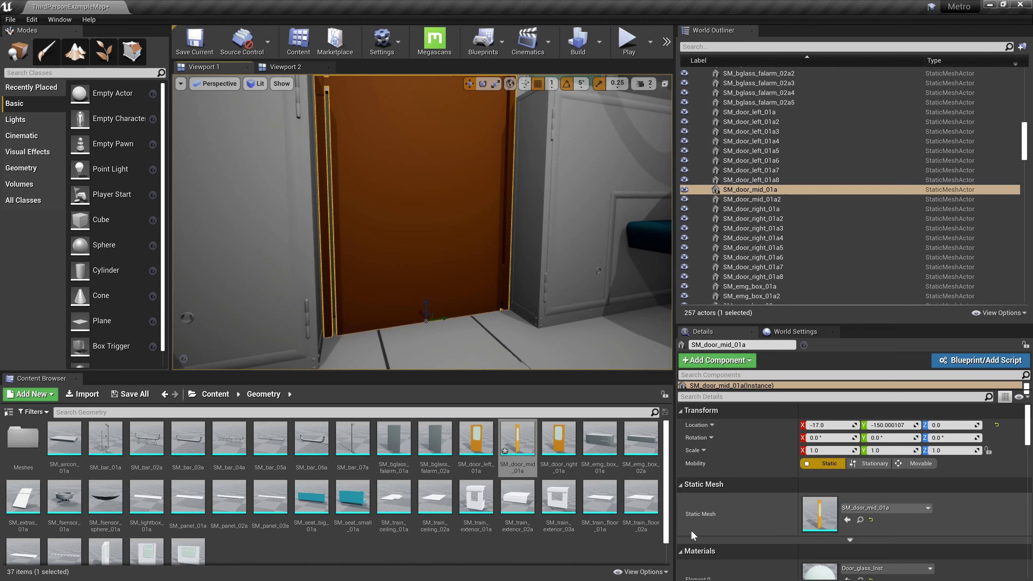
{"action": "scroll", "coordinate": [694, 535], "scroll_direction": "down", "scroll_amount": 5}
{"action": "mouse_move", "coordinate": [423, 224]}
{"action": "left_mouse_down"}
{"action": "mouse_move", "coordinate": [423, 203]}
{"action": "mouse_move", "coordinate": [423, 244]}
{"action": "left_mouse_up"}
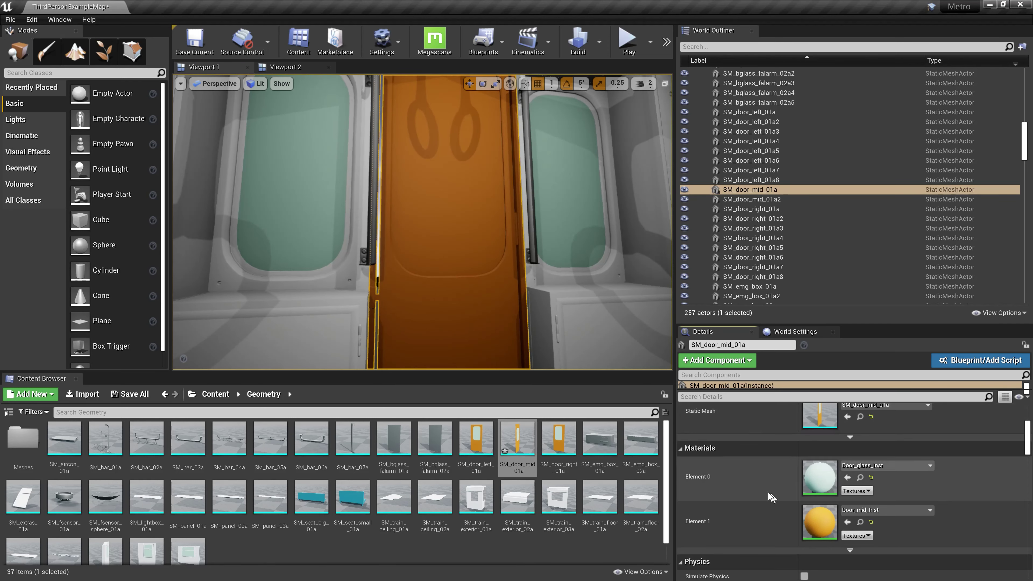
{"action": "left_click_drag", "start_coordinate": [407, 244], "coordinate": [407, 265]}
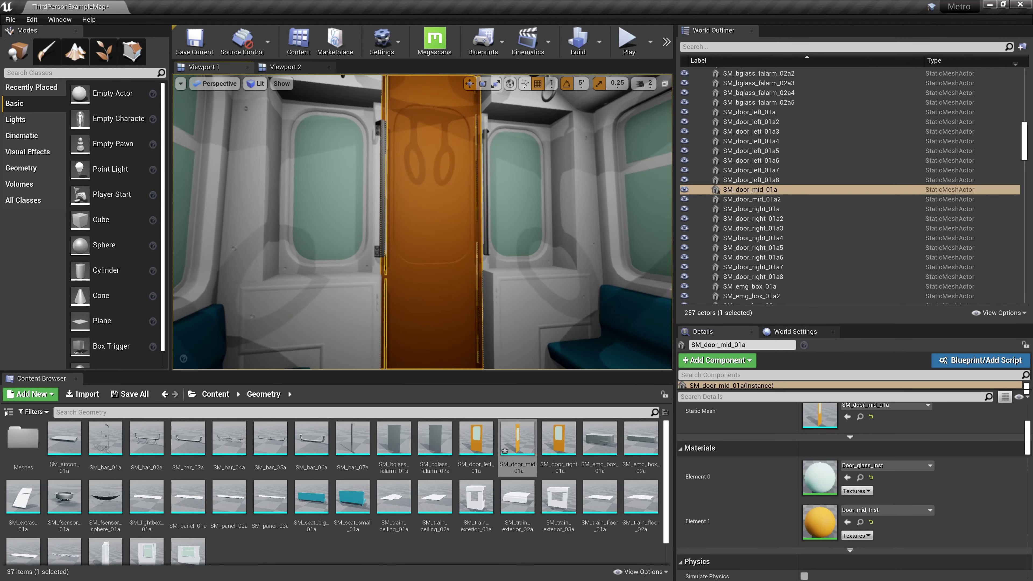
{"action": "left_click", "coordinate": [222, 397]}
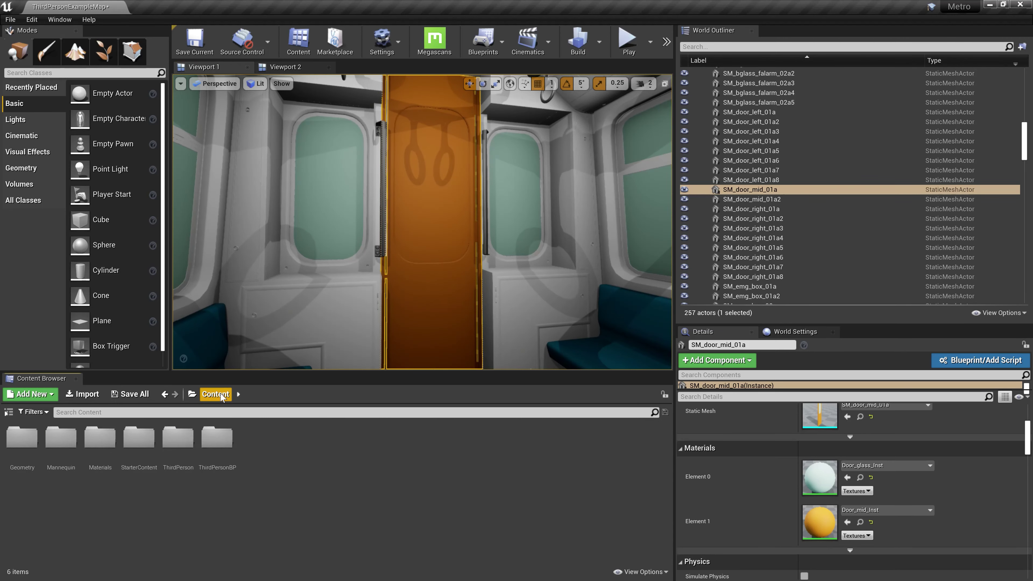
Drop Door_glass_Inst on the middle door, undo it, and open SM_door_mid_01a in the Static Mesh Editor.
{"action": "double_click", "coordinate": [100, 440]}
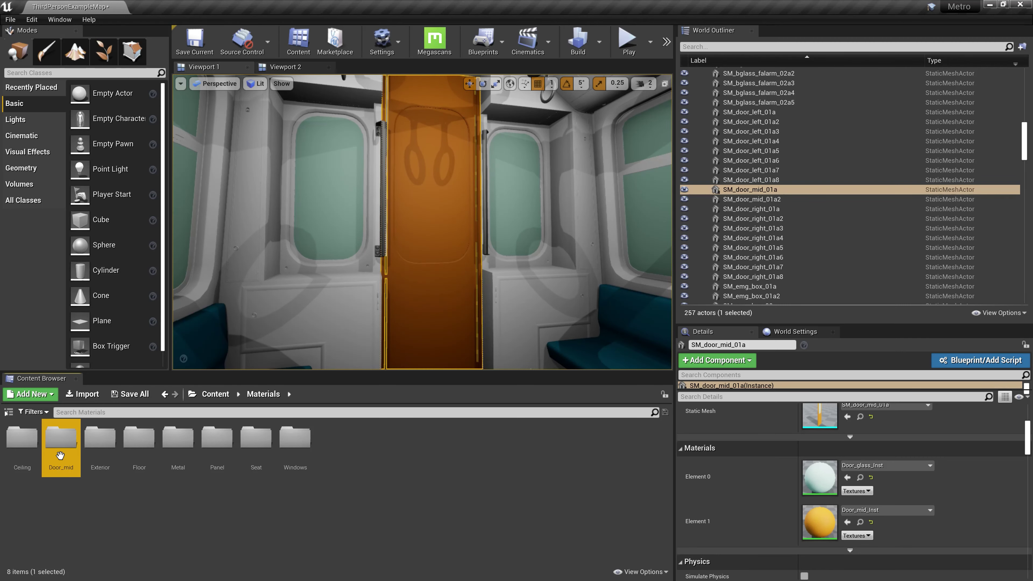
{"action": "double_click", "coordinate": [60, 442]}
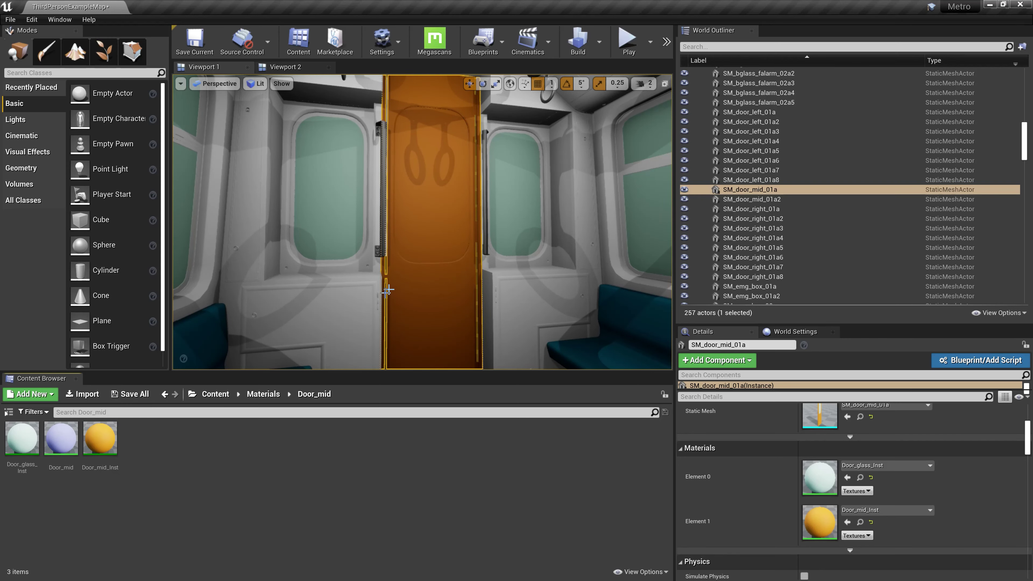
{"action": "key", "text": "f"}
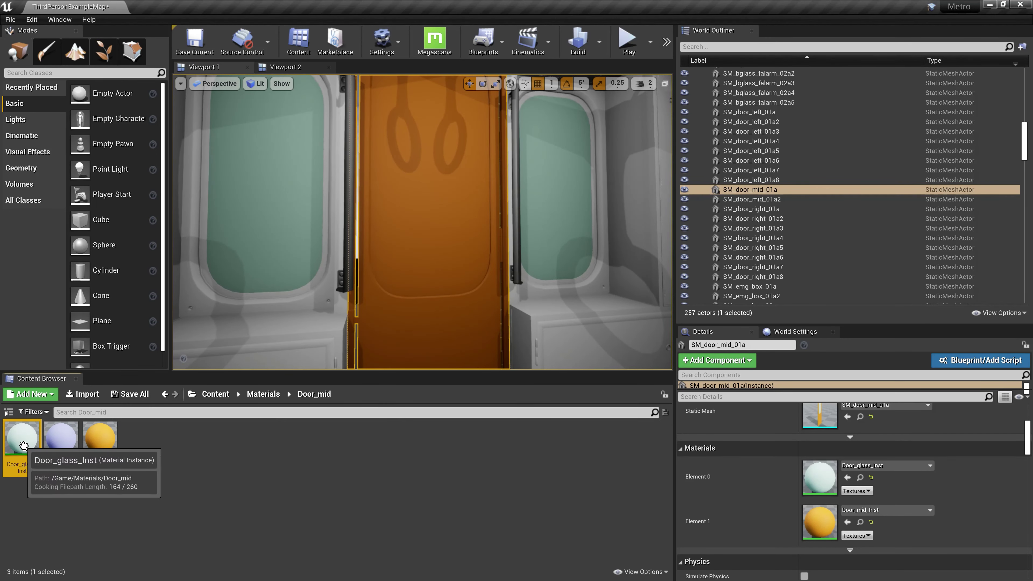
{"action": "left_click", "coordinate": [81, 453]}
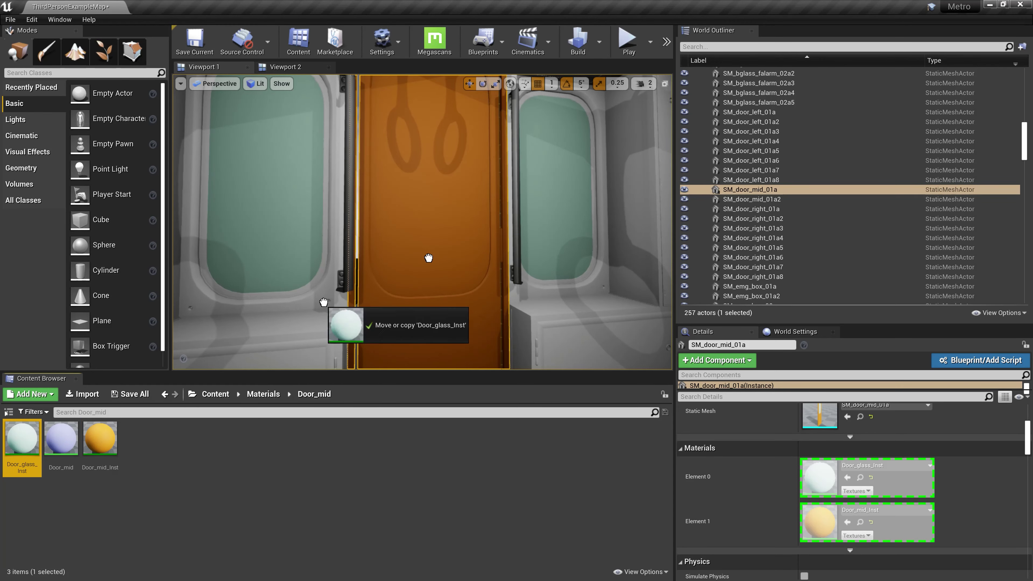
{"action": "left_click_drag", "start_coordinate": [22, 439], "coordinate": [408, 238]}
{"action": "right_click_drag", "start_coordinate": [408, 238], "coordinate": [403, 228]}
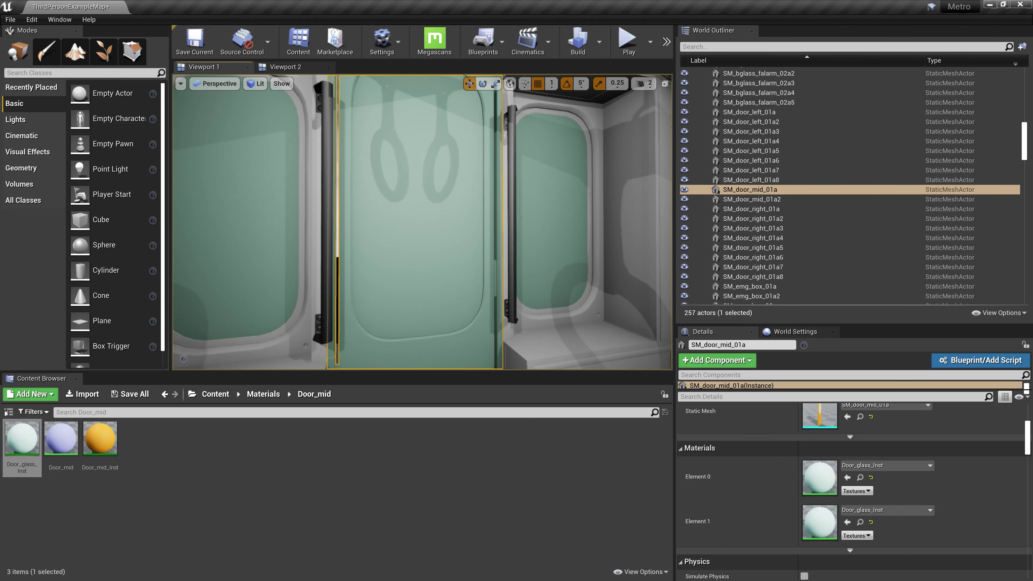
{"action": "right_click_drag", "start_coordinate": [585, 314], "coordinate": [410, 282]}
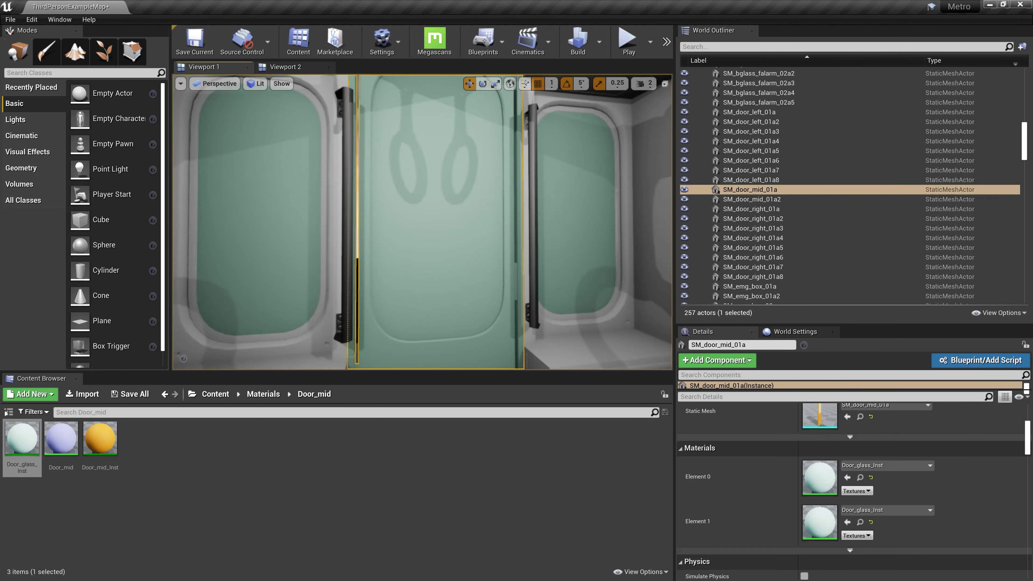
{"action": "key", "text": "ctrl+z"}
{"action": "key", "text": "ctrl+e"}
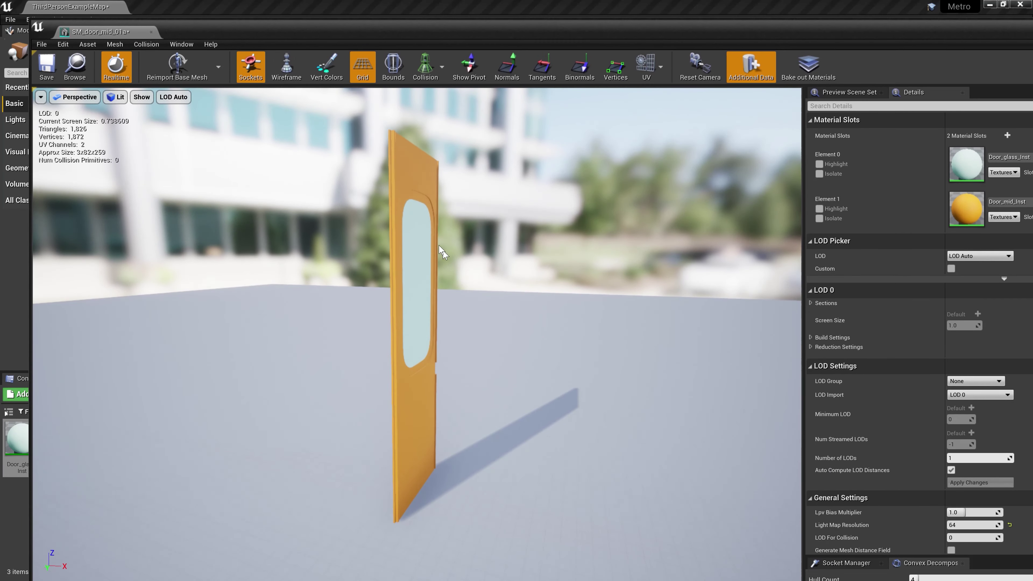
Orbit the mesh editor preview to check the door's front and back, then orbit Maya's door scene.
{"action": "left_click_drag", "start_coordinate": [511, 34], "coordinate": [481, 135]}
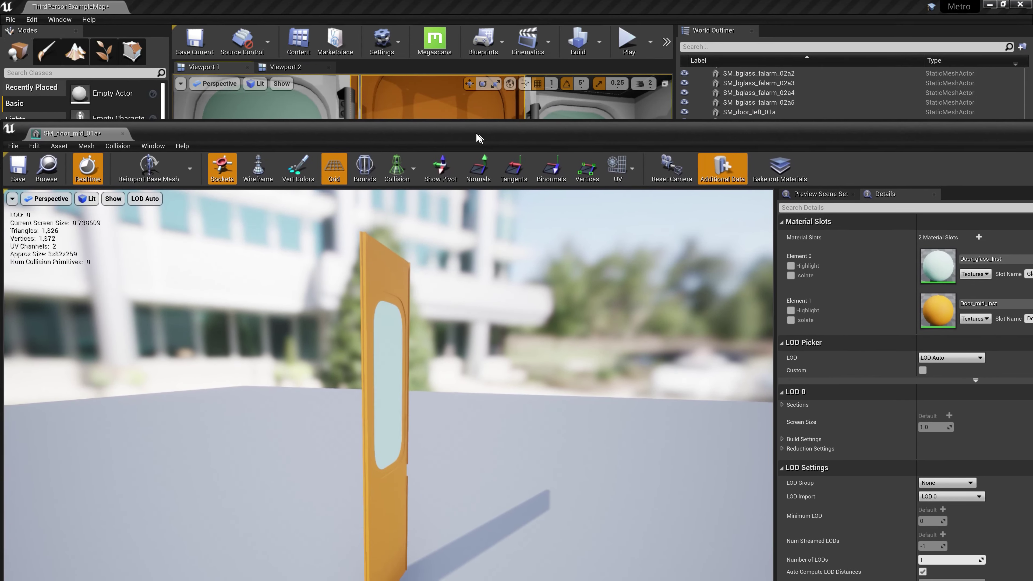
{"action": "left_click_drag", "start_coordinate": [345, 411], "coordinate": [317, 412]}
{"action": "left_click_drag", "start_coordinate": [321, 331], "coordinate": [478, 391]}
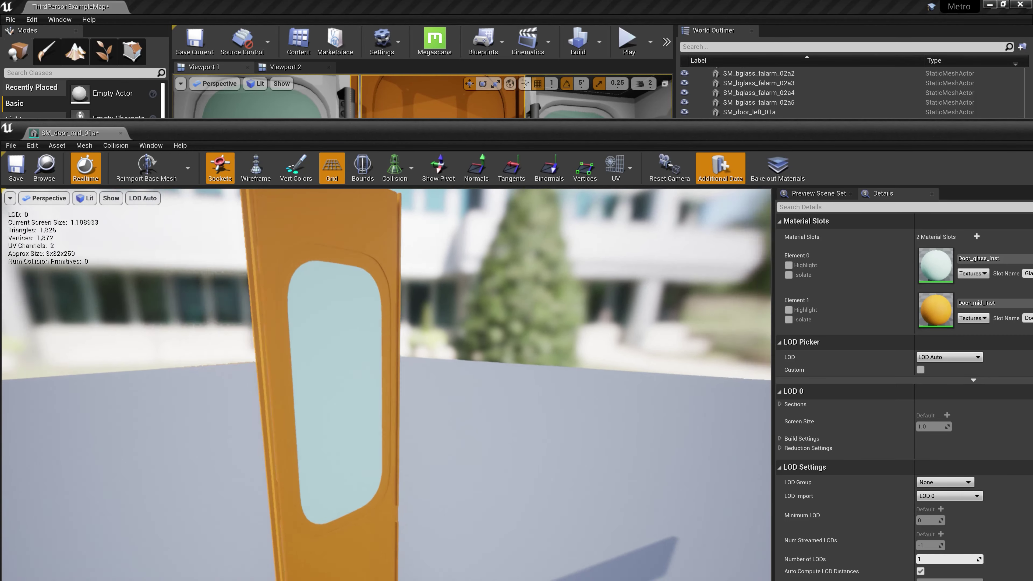
{"action": "left_click_drag", "start_coordinate": [689, 138], "coordinate": [1032, 139]}
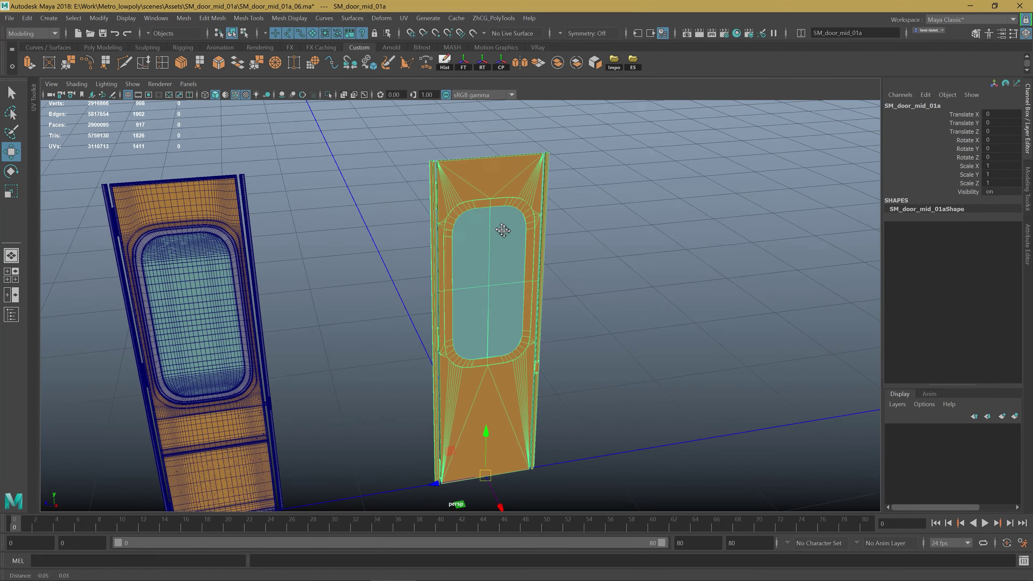
{"action": "mouse_move", "coordinate": [503, 230]}
{"action": "left_mouse_down", "text": "alt"}
{"action": "mouse_move", "coordinate": [575, 288]}
{"action": "mouse_move", "coordinate": [526, 302]}
{"action": "left_mouse_up", "text": "alt"}
{"action": "key", "text": "F11"}
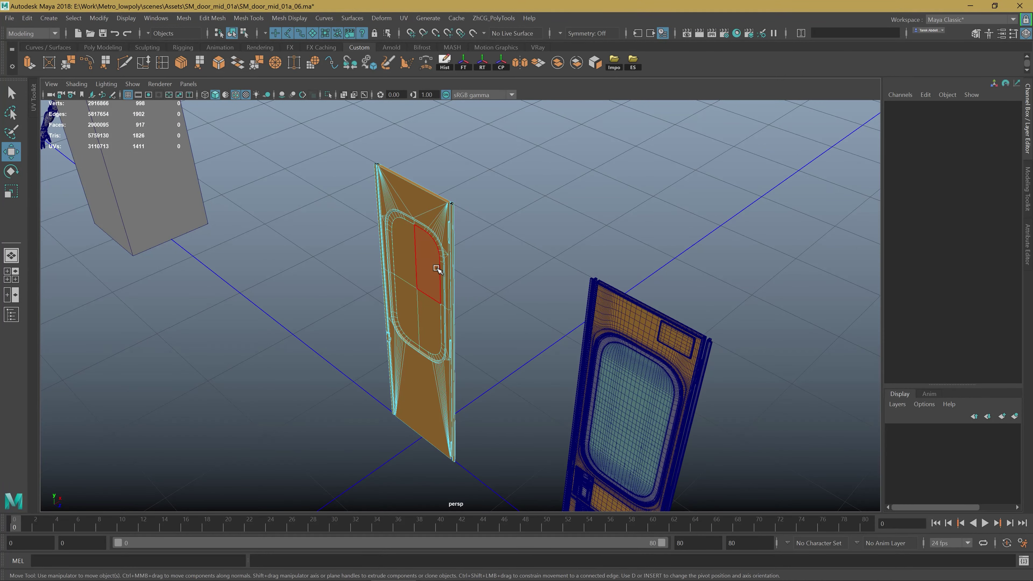
Assign Glass_mtl to the door's window faces and orbit to check the glass.
{"action": "double_click", "coordinate": [437, 264]}
{"action": "right_click", "coordinate": [424, 262]}
{"action": "mouse_move", "coordinate": [447, 473]}
{"action": "mouse_move", "coordinate": [433, 553]}
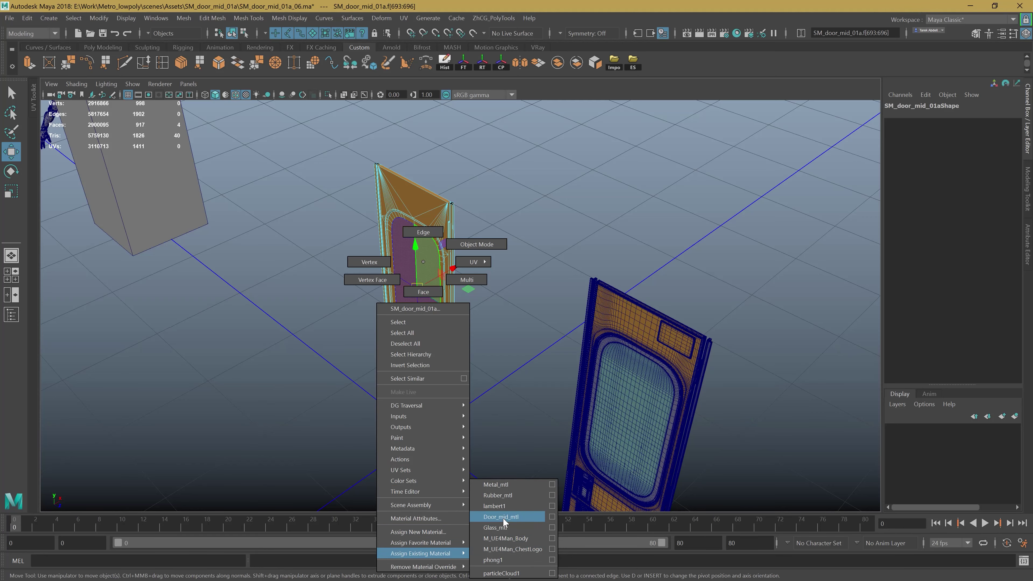
{"action": "left_click", "coordinate": [505, 528]}
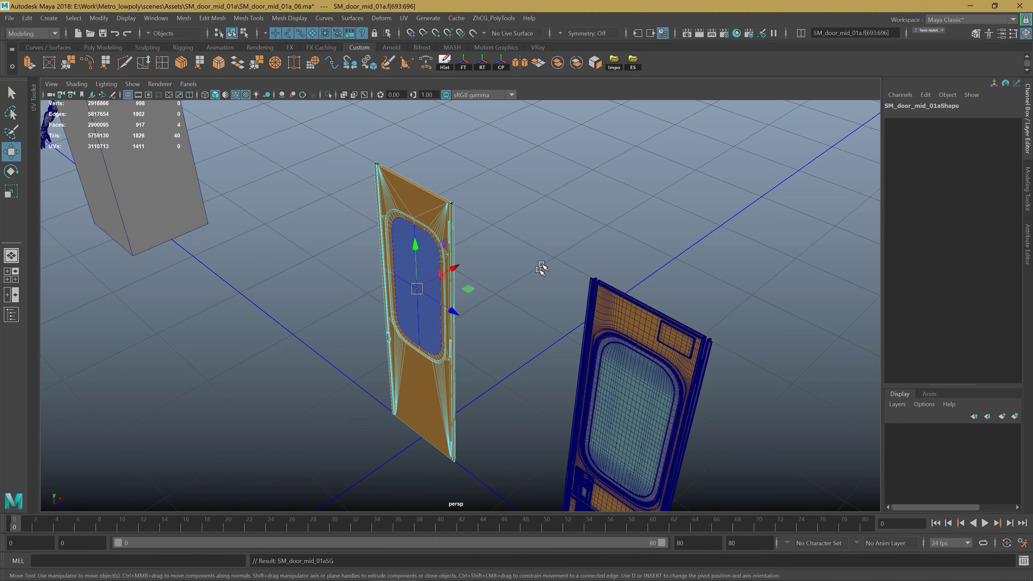
{"action": "left_click_drag", "start_coordinate": [552, 248], "coordinate": [586, 271], "text": "alt"}
{"action": "right_click_drag", "start_coordinate": [586, 271], "coordinate": [599, 197]}
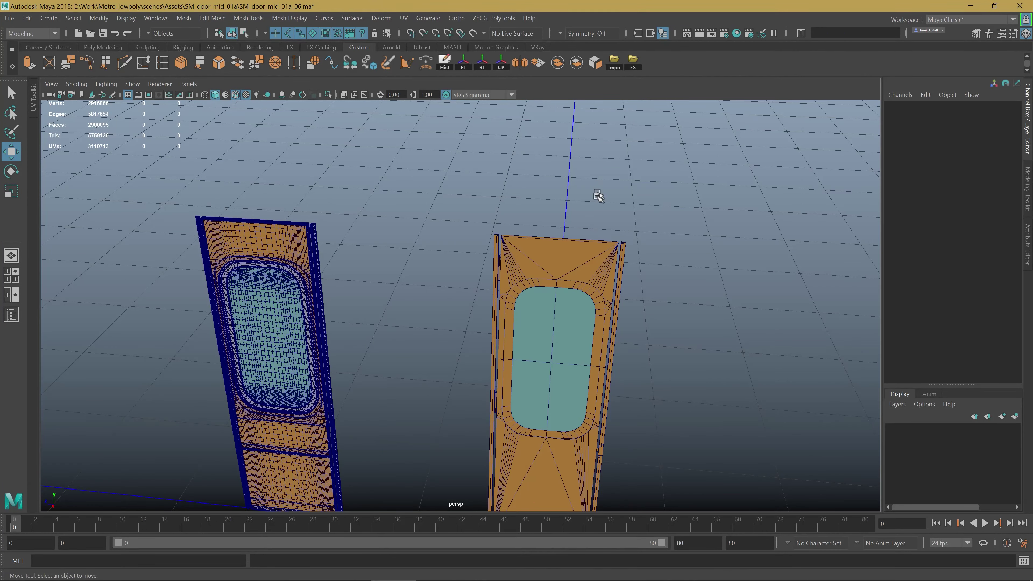
Select the door and re-export it over SM_door_mid_01a.fbx, confirming the overwrite.
{"action": "left_click", "coordinate": [551, 280]}
{"action": "left_click", "coordinate": [635, 60]}
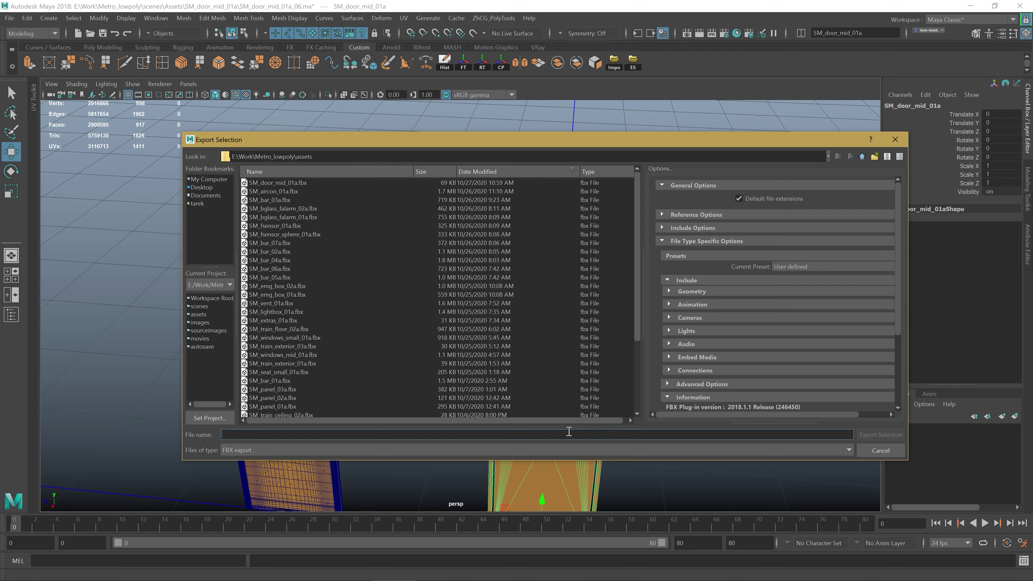
{"action": "type", "text": "SM_door_mid_01a"}
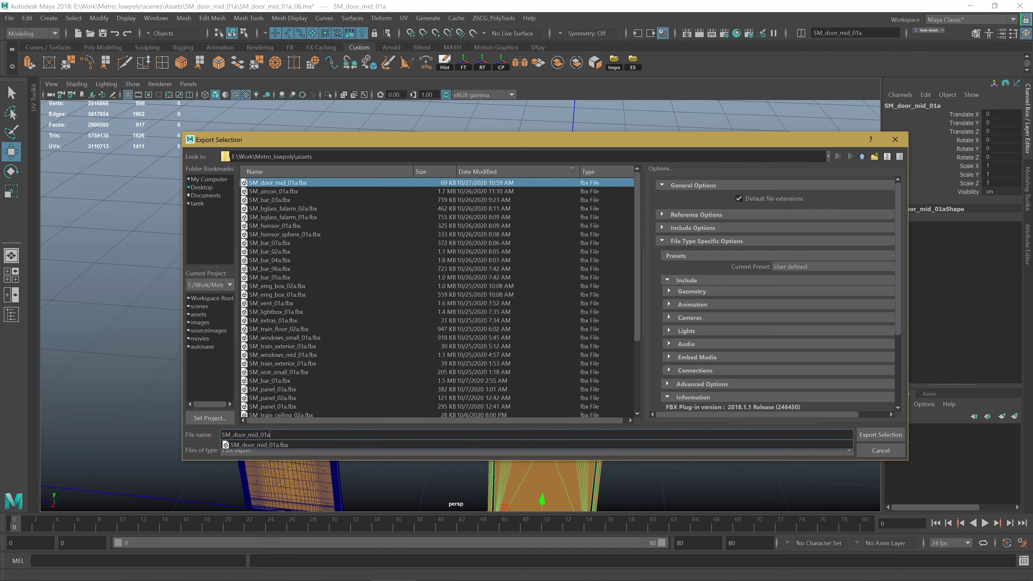
{"action": "left_click", "coordinate": [883, 437]}
{"action": "left_click", "coordinate": [536, 317]}
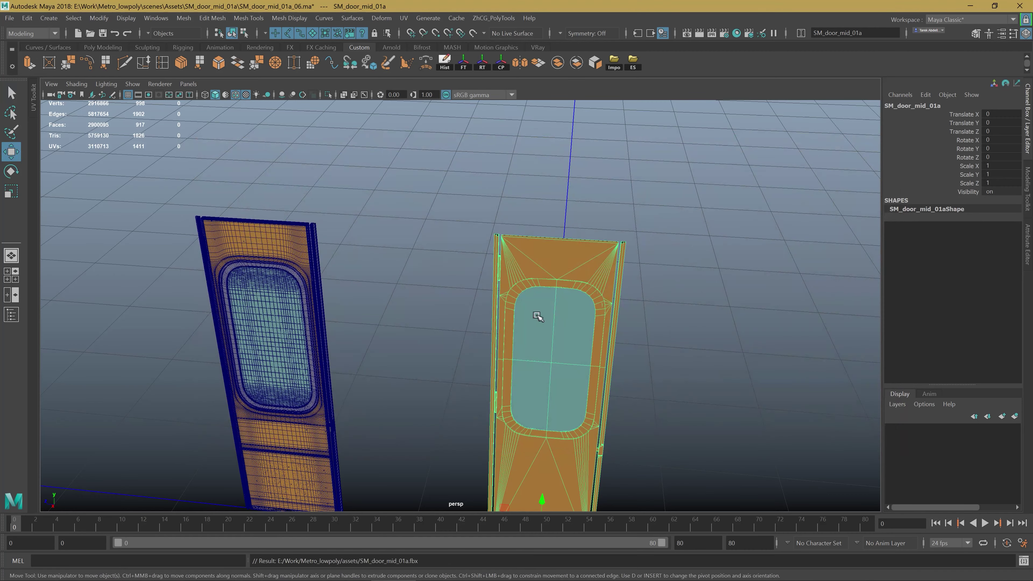
{"action": "left_click_drag", "start_coordinate": [607, 330], "coordinate": [557, 277], "text": "alt"}
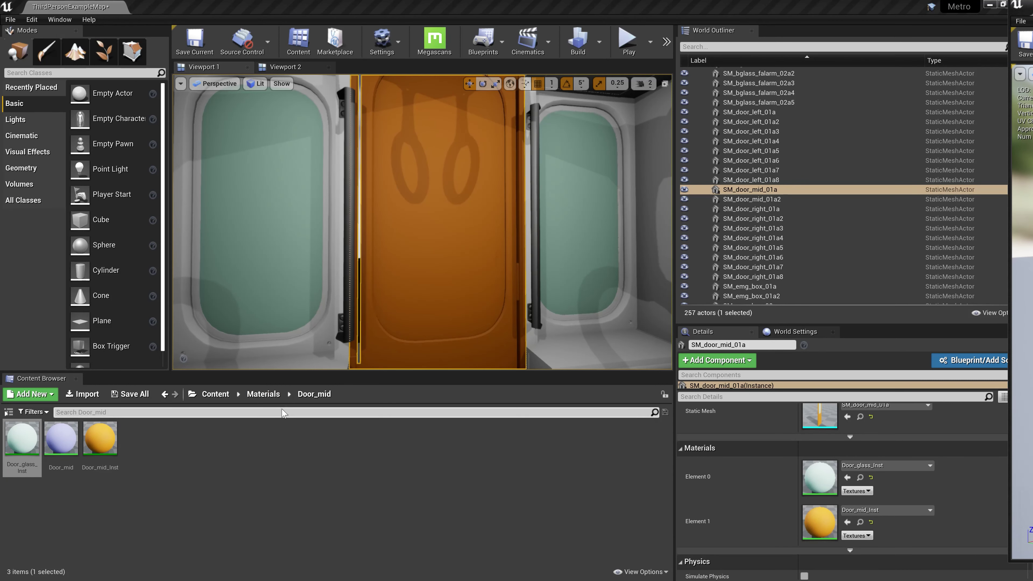
Reimport SM_door_mid_01a from the Geometry folder using the updated FBX.
{"action": "left_click", "coordinate": [229, 397]}
{"action": "double_click", "coordinate": [39, 454]}
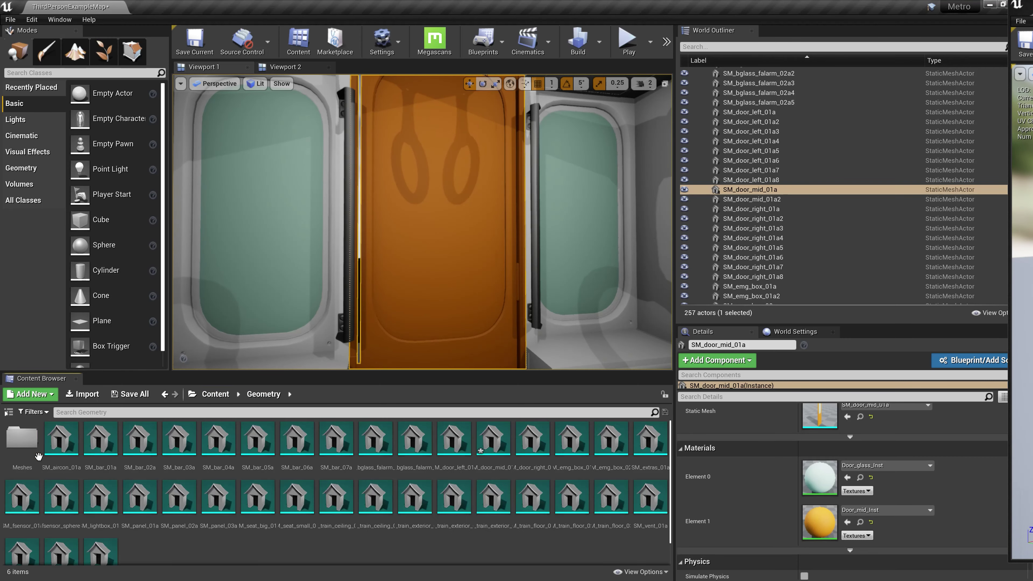
{"action": "left_click", "coordinate": [520, 448]}
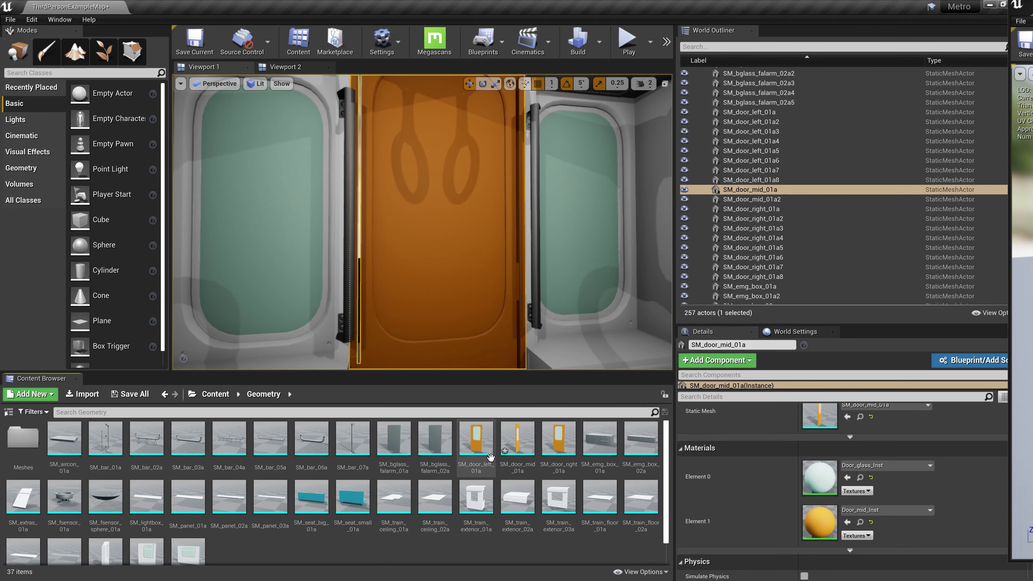
{"action": "right_click", "coordinate": [520, 450]}
{"action": "left_click", "coordinate": [576, 167]}
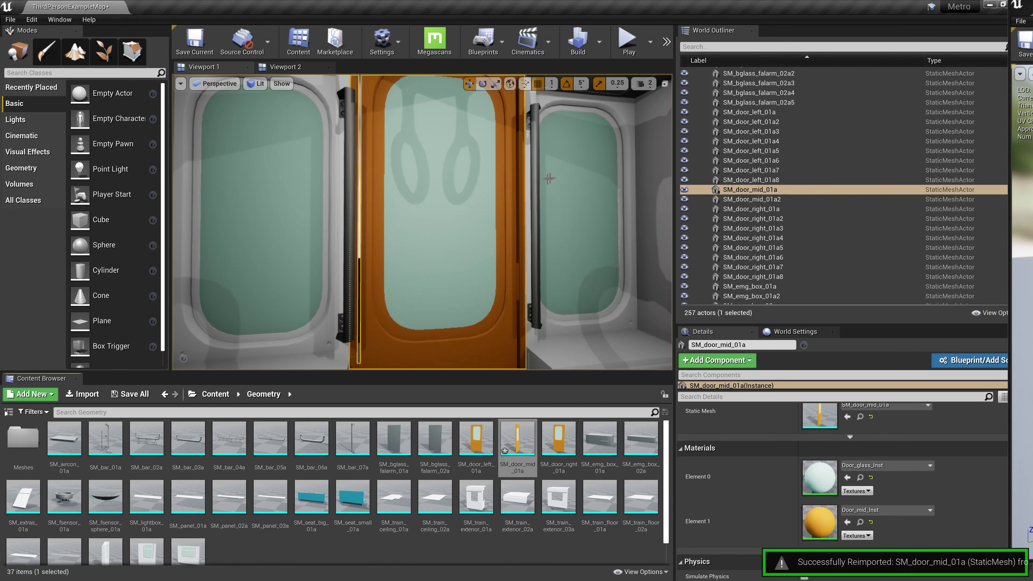
Swing the viewport to the middle door's new glass window, then open the Materials folder.
{"action": "right_click_drag", "start_coordinate": [423, 221], "coordinate": [509, 222]}
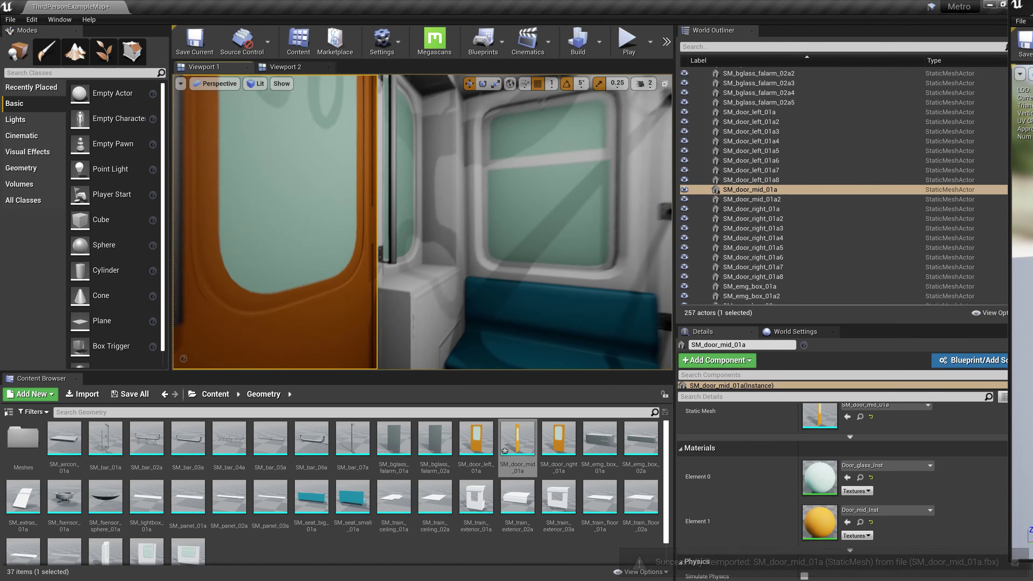
{"action": "right_click_drag", "start_coordinate": [508, 222], "coordinate": [423, 222]}
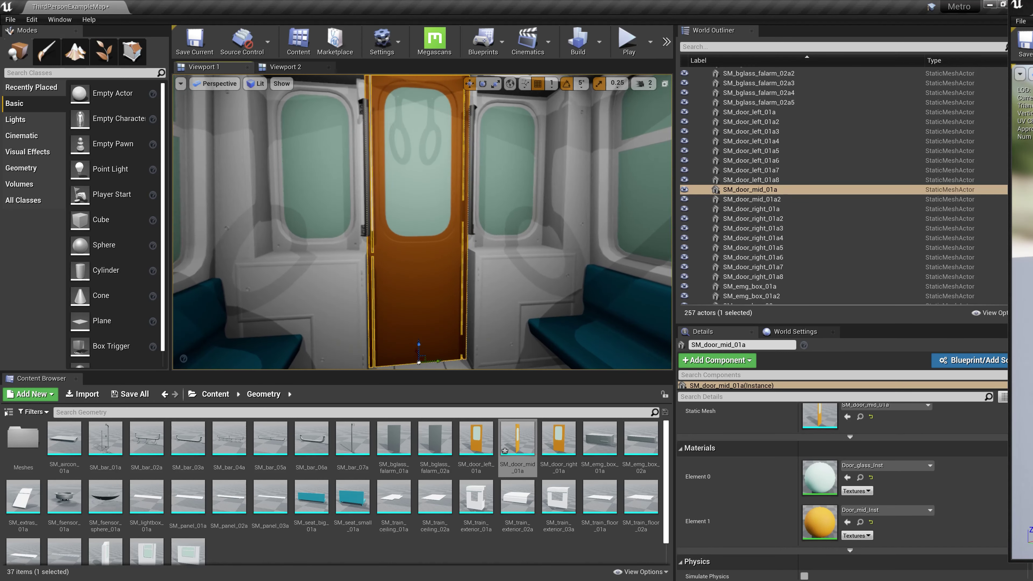
{"action": "right_click_drag", "start_coordinate": [423, 222], "coordinate": [431, 221]}
{"action": "left_click", "coordinate": [214, 394]}
{"action": "left_click", "coordinate": [98, 456]}
{"action": "double_click", "coordinate": [98, 456]}
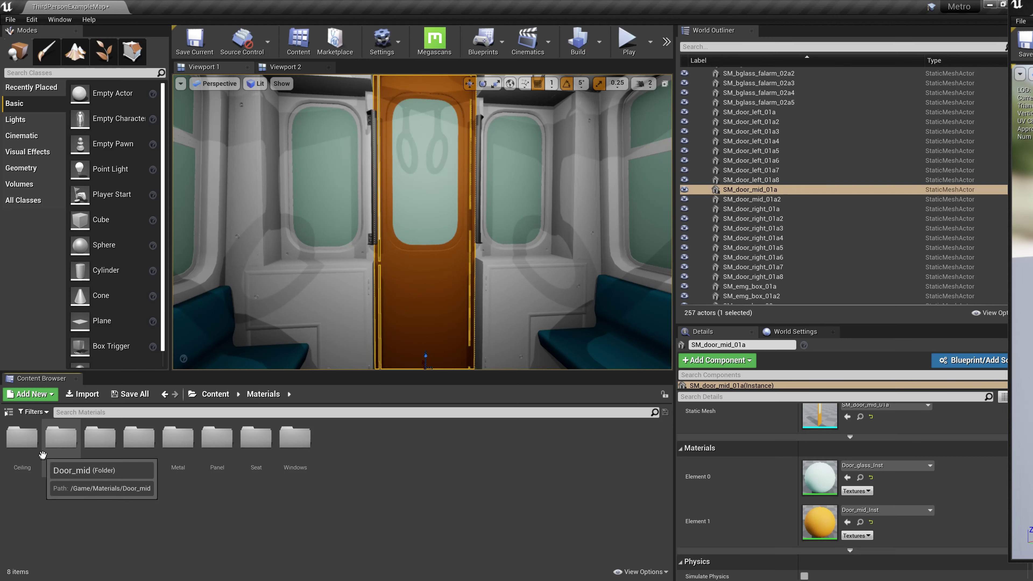
Open the Door_mid material and arrange its editor window beside the level.
{"action": "double_click", "coordinate": [60, 459]}
{"action": "double_click", "coordinate": [69, 444]}
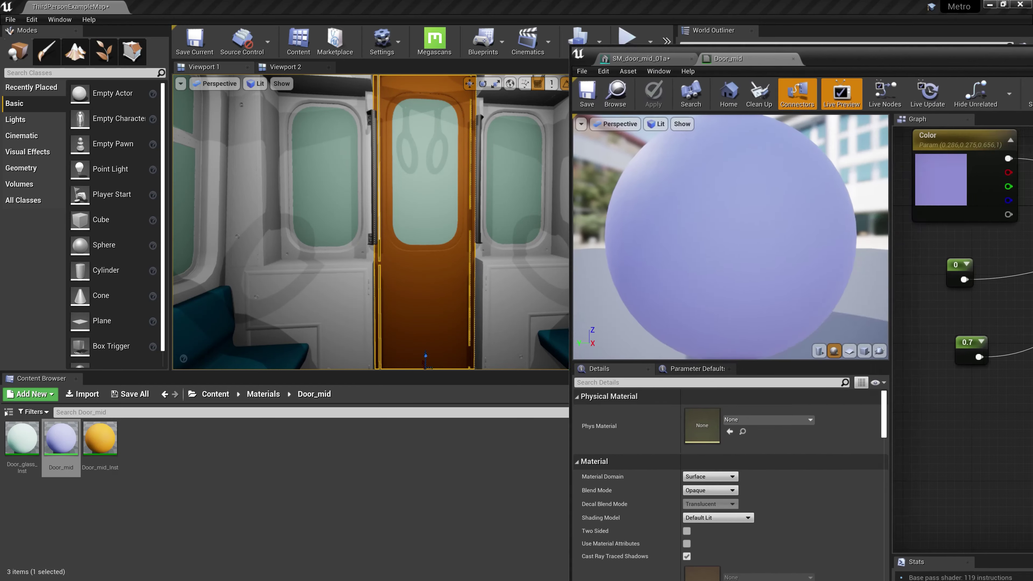
{"action": "left_click_drag", "start_coordinate": [1021, 42], "coordinate": [572, 41]}
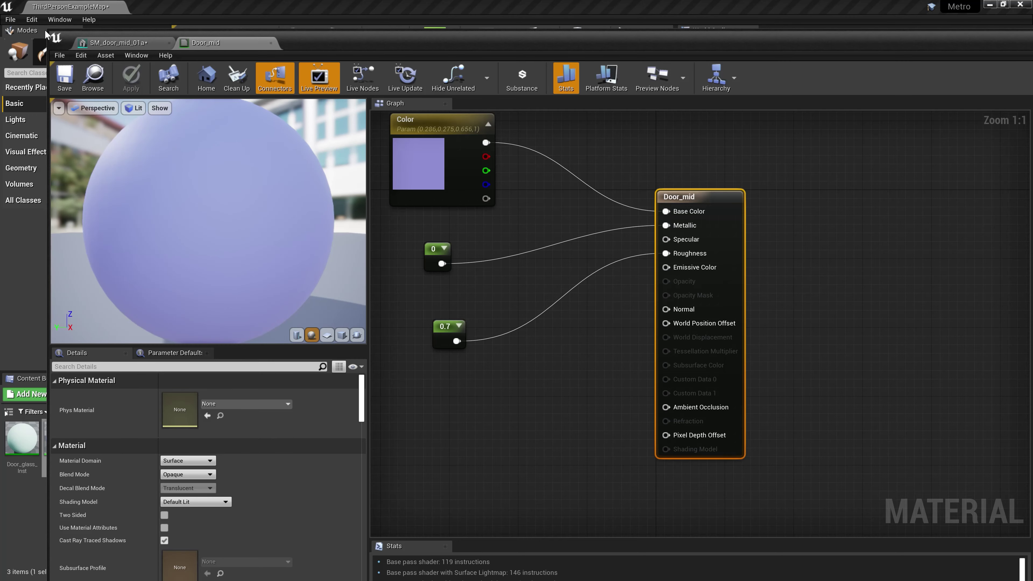
{"action": "left_click_drag", "start_coordinate": [47, 31], "coordinate": [287, 213]}
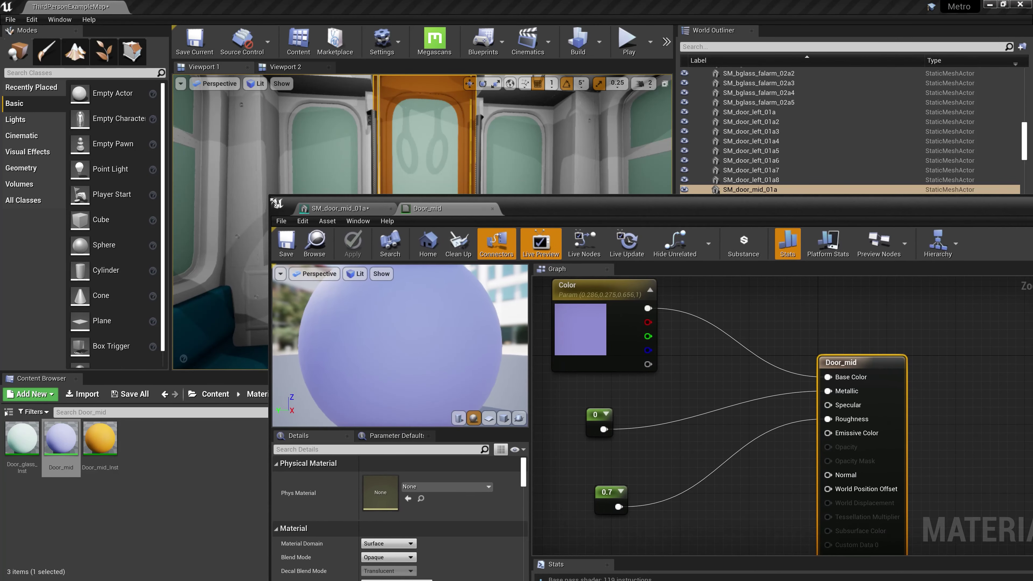
{"action": "left_click_drag", "start_coordinate": [590, 237], "coordinate": [352, 159]}
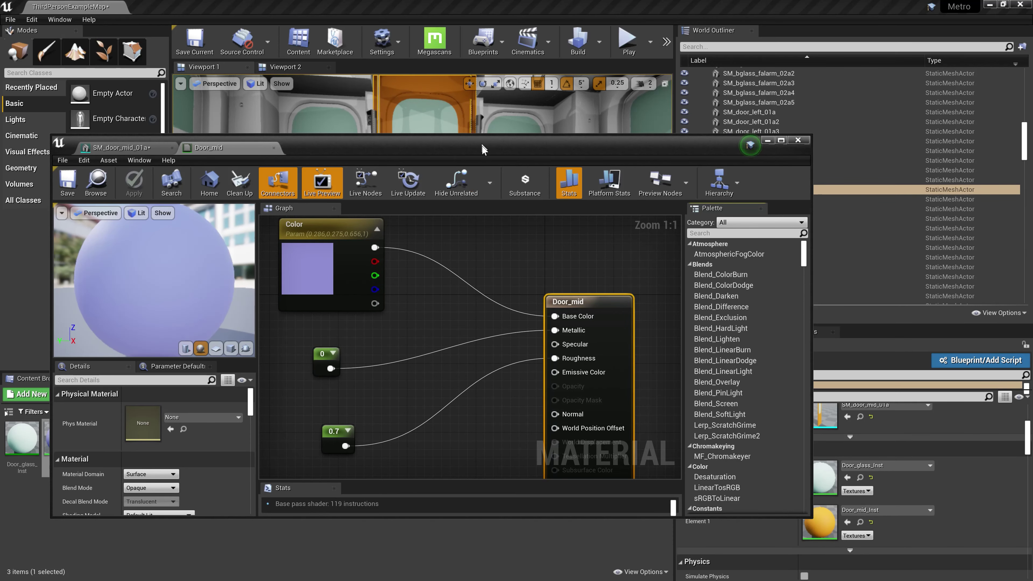
{"action": "left_click_drag", "start_coordinate": [481, 143], "coordinate": [688, 190]}
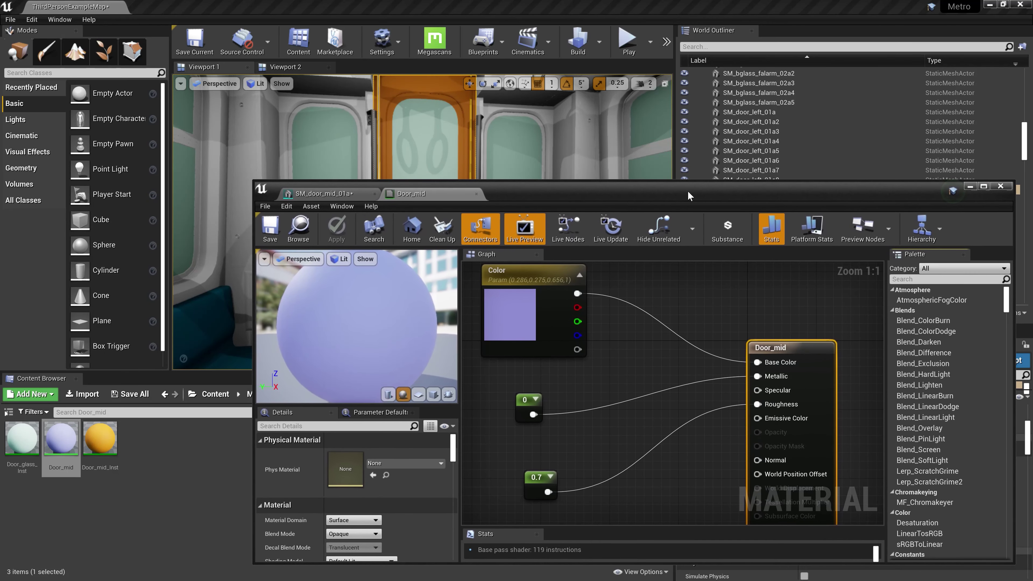
{"action": "left_click_drag", "start_coordinate": [253, 247], "coordinate": [405, 247]}
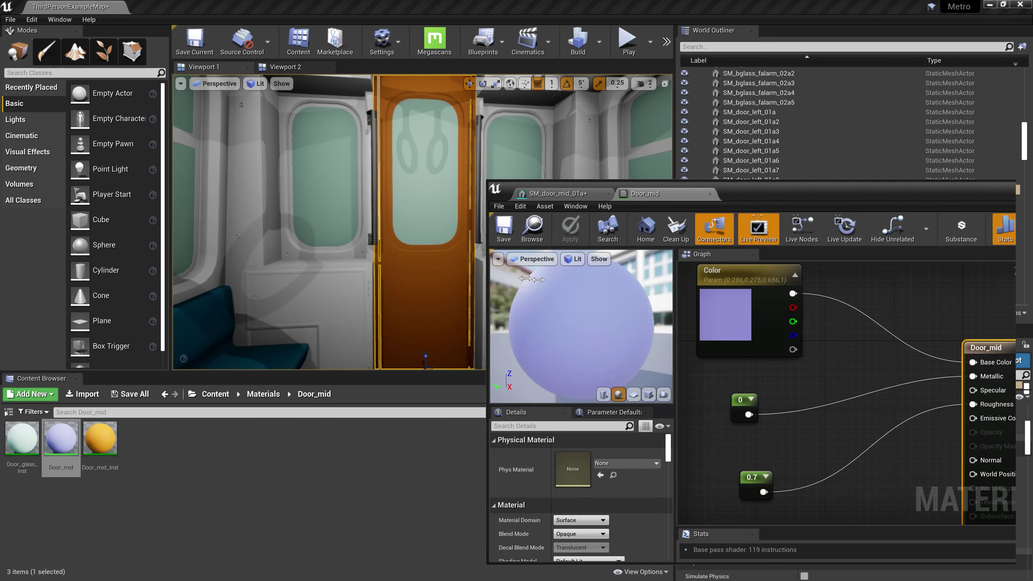
Widen Viewport 1 and turn its camera to face the orange door.
{"action": "scroll", "coordinate": [643, 336], "scroll_direction": "down", "scroll_amount": 4}
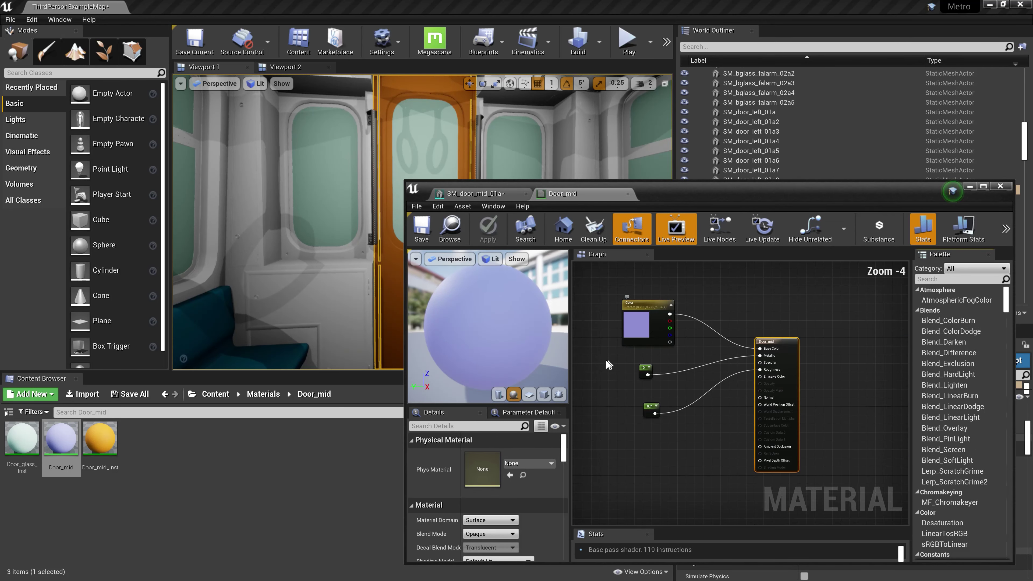
{"action": "right_click_drag", "start_coordinate": [353, 194], "coordinate": [174, 210]}
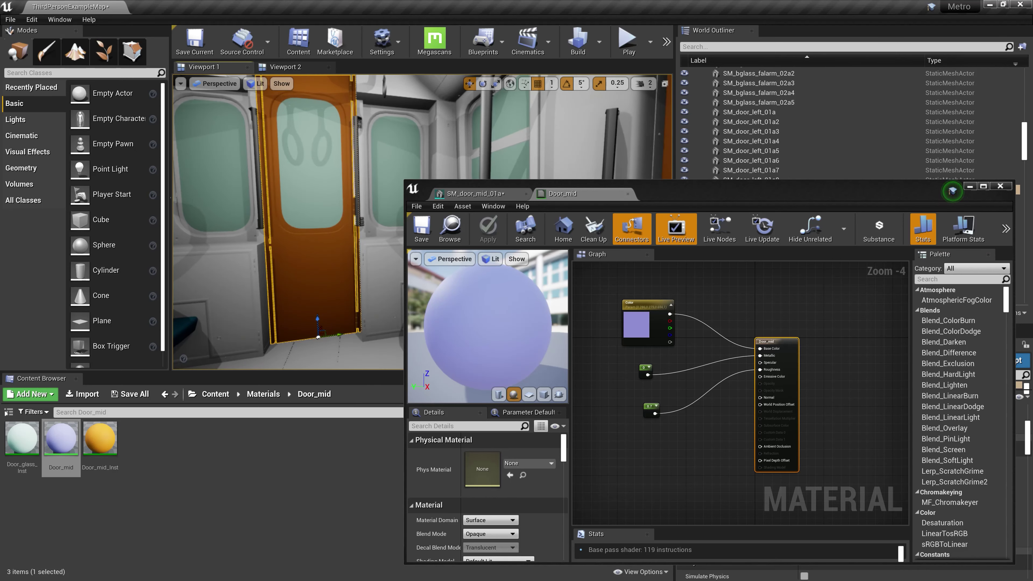
{"action": "left_click_drag", "start_coordinate": [173, 199], "coordinate": [119, 199]}
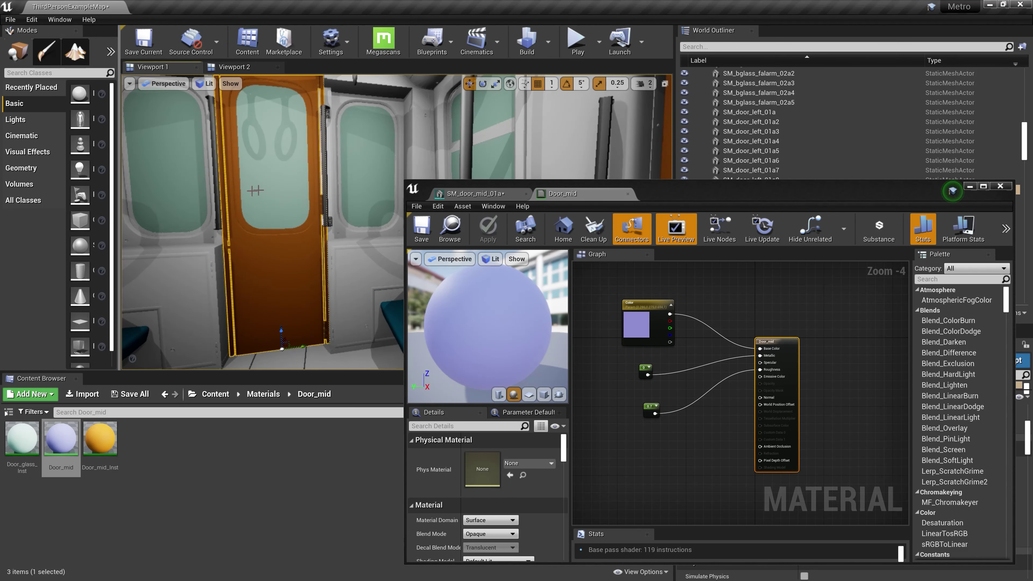
{"action": "right_click_drag", "start_coordinate": [261, 220], "coordinate": [284, 219]}
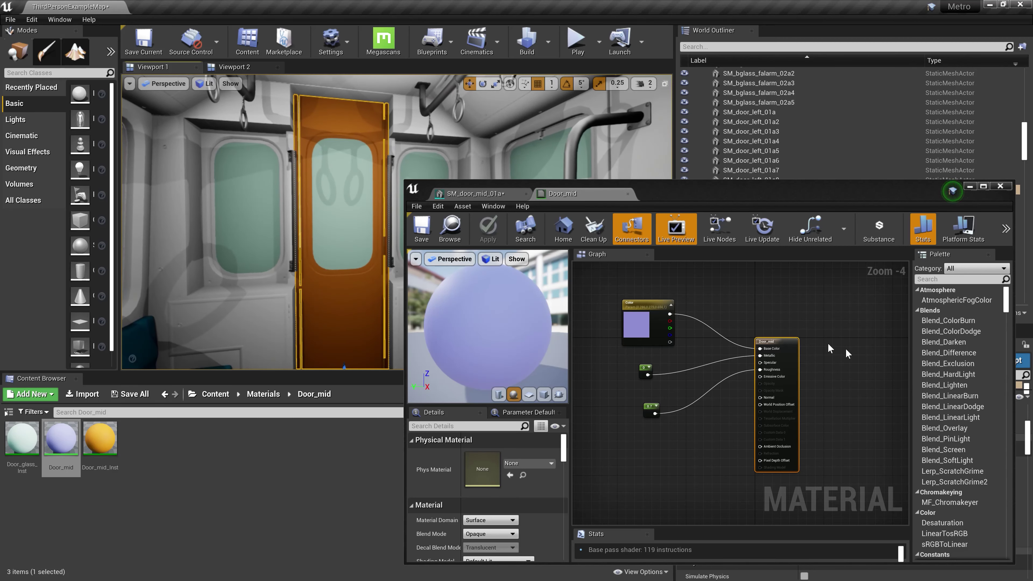
{"action": "scroll", "coordinate": [591, 323], "scroll_direction": "up", "scroll_amount": 1}
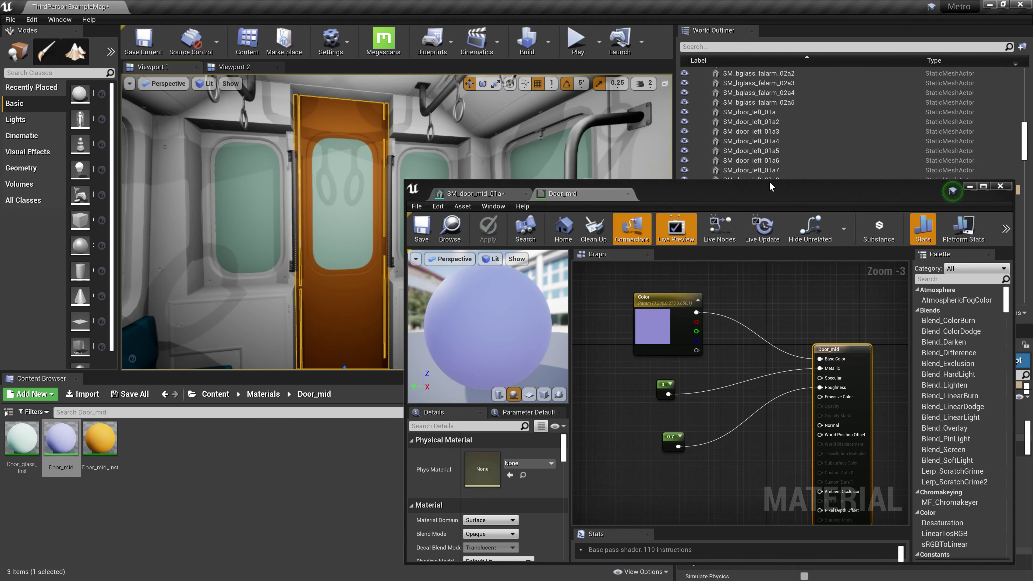
Make the material editor taller and frame the Color, metallic and roughness nodes.
{"action": "left_click_drag", "start_coordinate": [769, 181], "coordinate": [769, 76]}
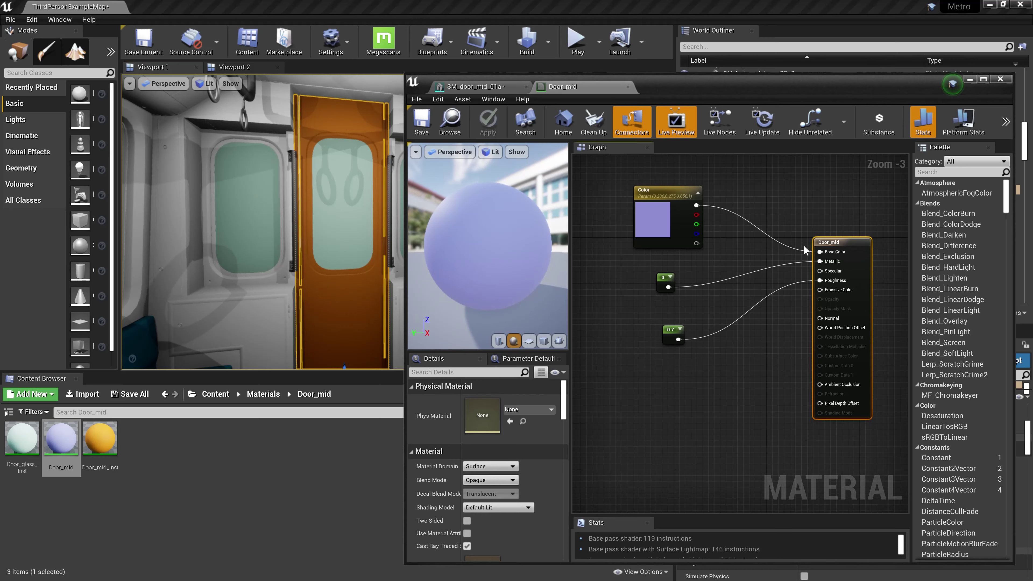
{"action": "mouse_move", "coordinate": [740, 326]}
{"action": "right_mouse_down"}
{"action": "mouse_move", "coordinate": [721, 258]}
{"action": "mouse_move", "coordinate": [663, 287]}
{"action": "right_mouse_up"}
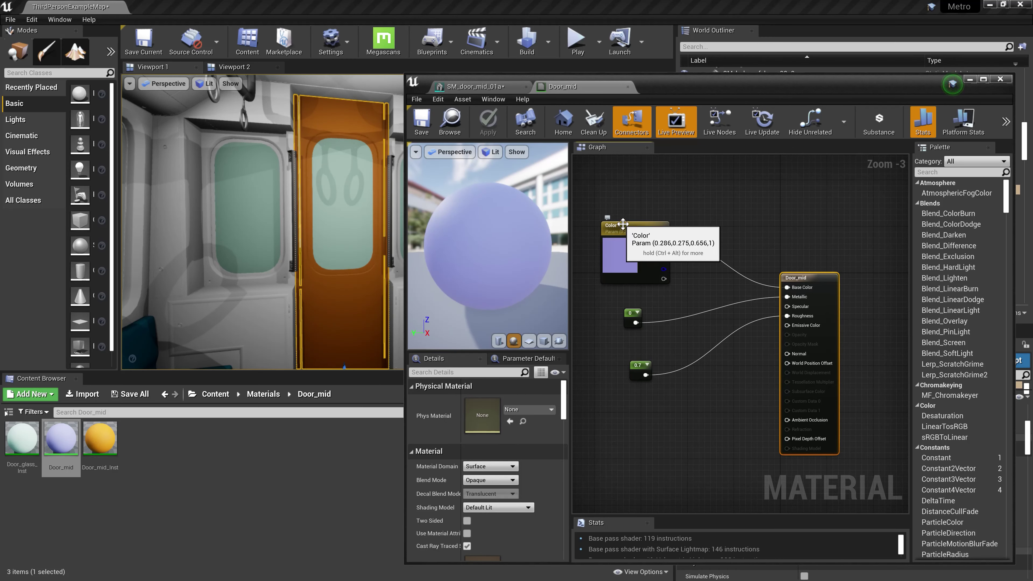
{"action": "left_click_drag", "start_coordinate": [639, 271], "coordinate": [650, 272]}
{"action": "scroll", "coordinate": [627, 256], "scroll_direction": "up", "scroll_amount": 1}
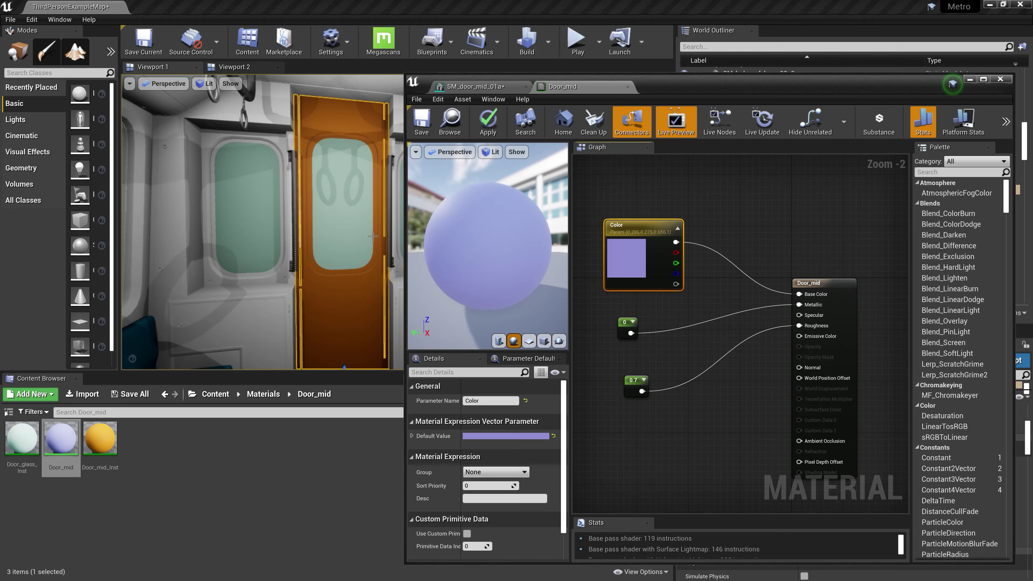
{"action": "right_click_drag", "start_coordinate": [670, 289], "coordinate": [697, 303]}
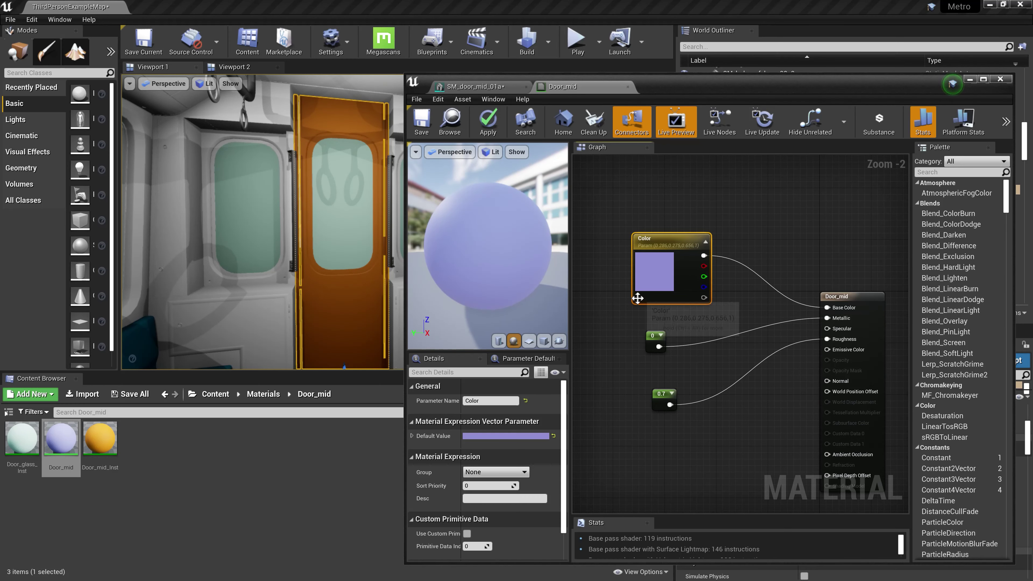
{"action": "right_click_drag", "start_coordinate": [658, 289], "coordinate": [713, 260]}
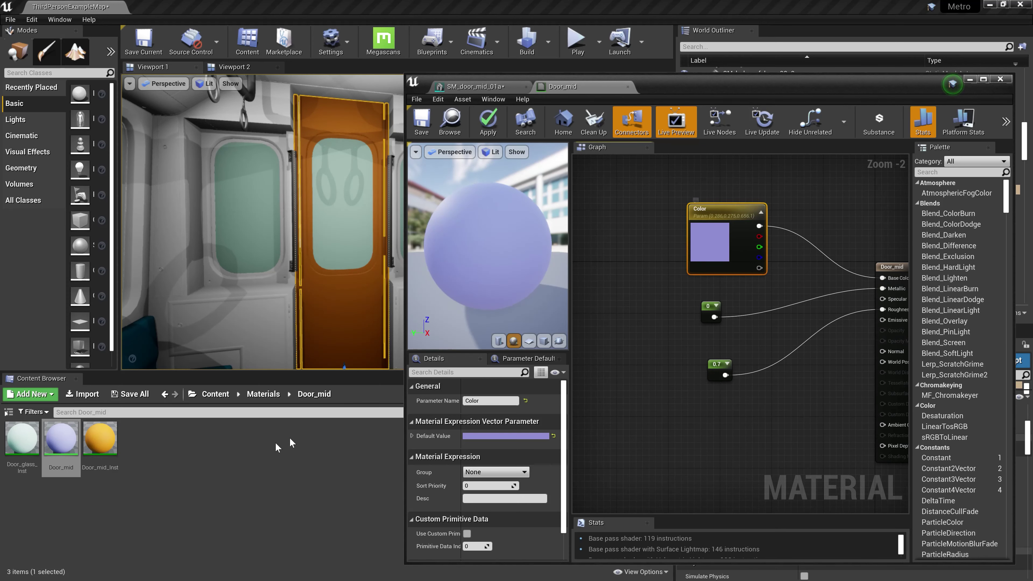
{"action": "left_click", "coordinate": [166, 514]}
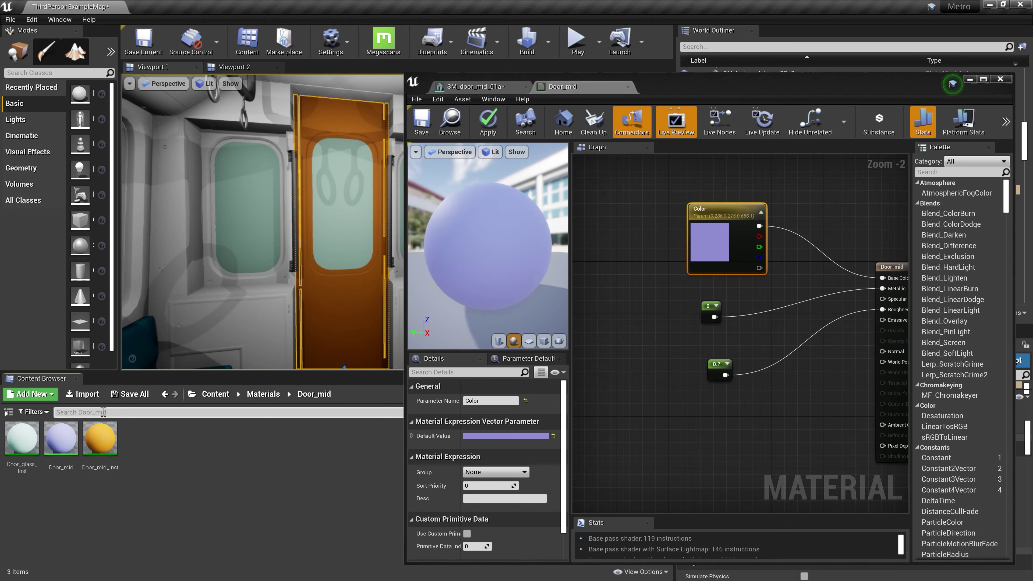
{"action": "left_click", "coordinate": [86, 395]}
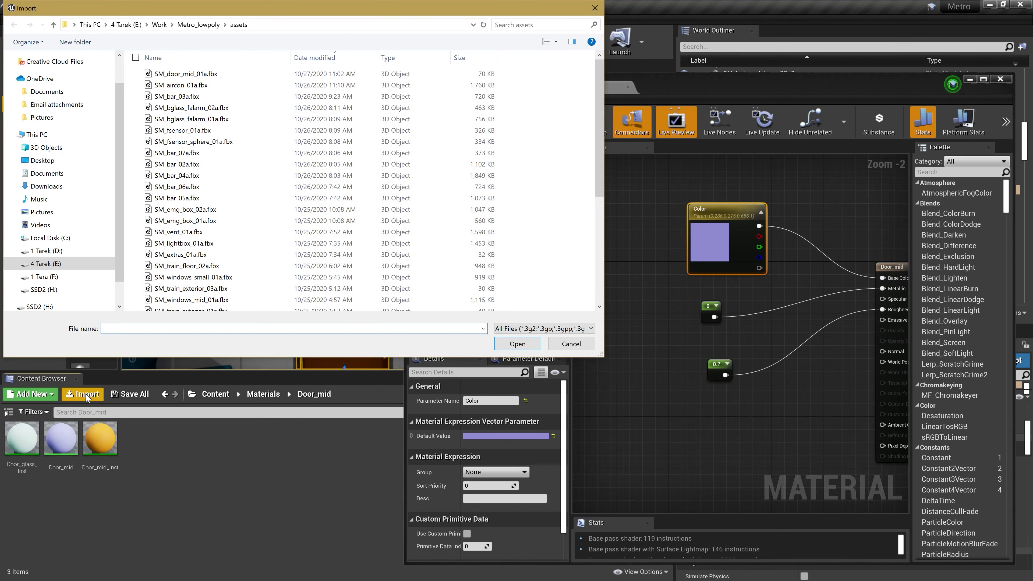
Import the four Door_mid_mtl .tga textures from substance/painter/SM_door_mid_01a/output into Door_mid.
{"action": "left_click", "coordinate": [199, 24]}
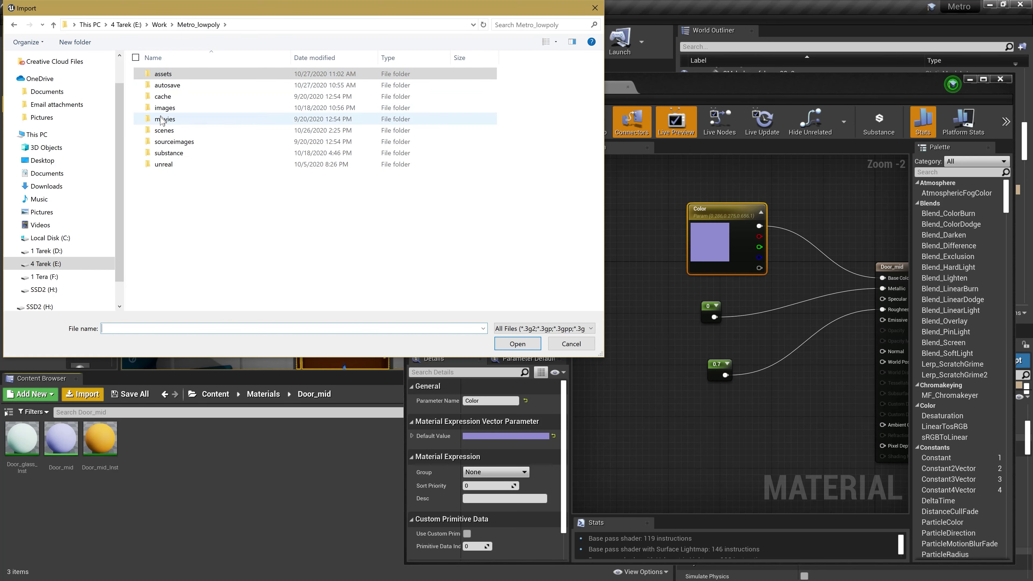
{"action": "double_click", "coordinate": [166, 154]}
{"action": "double_click", "coordinate": [168, 76]}
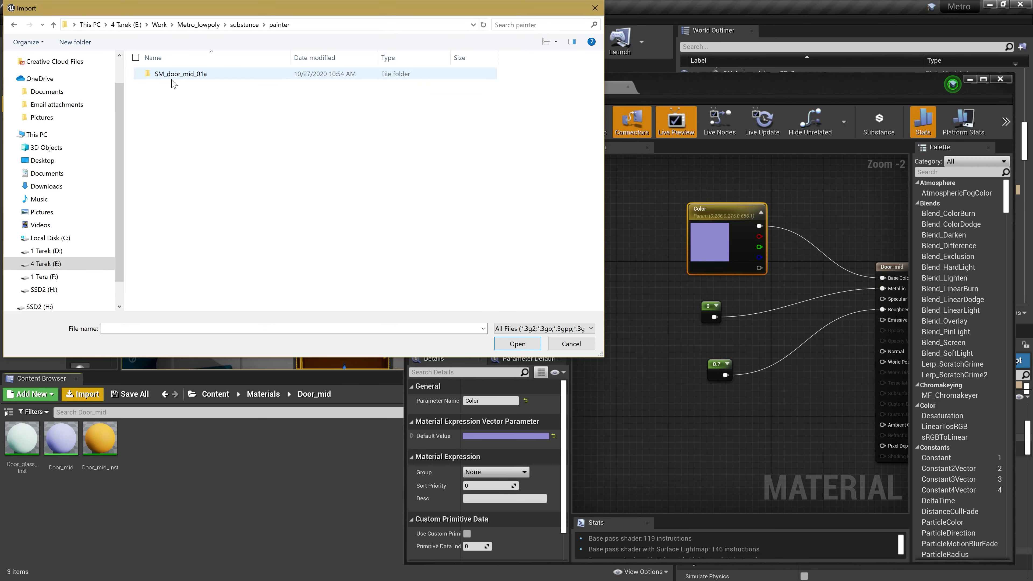
{"action": "double_click", "coordinate": [225, 77]}
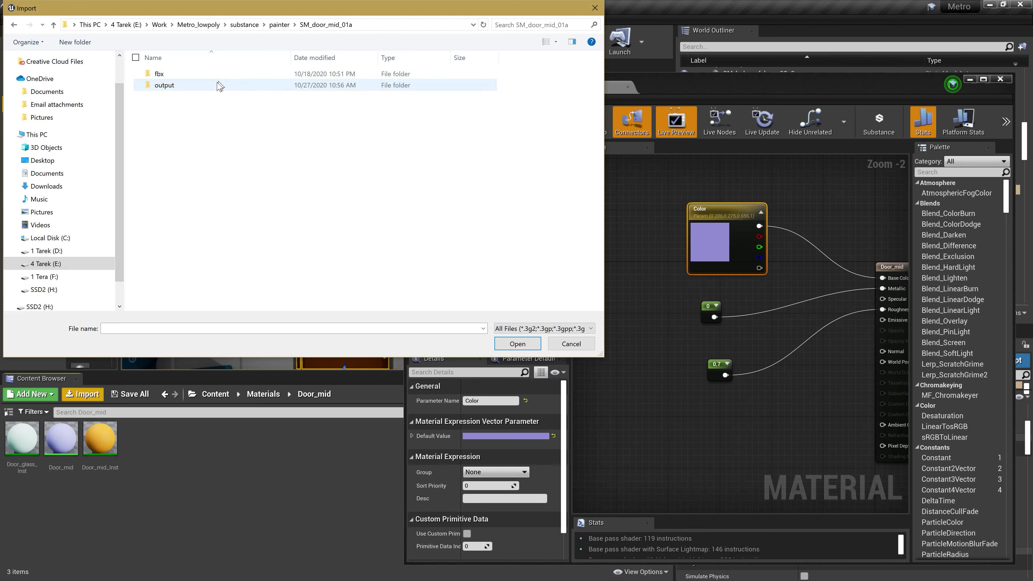
{"action": "double_click", "coordinate": [178, 93]}
{"action": "mouse_move", "coordinate": [156, 162]}
{"action": "left_mouse_down"}
{"action": "mouse_move", "coordinate": [358, 68]}
{"action": "mouse_move", "coordinate": [392, 62]}
{"action": "left_mouse_up"}
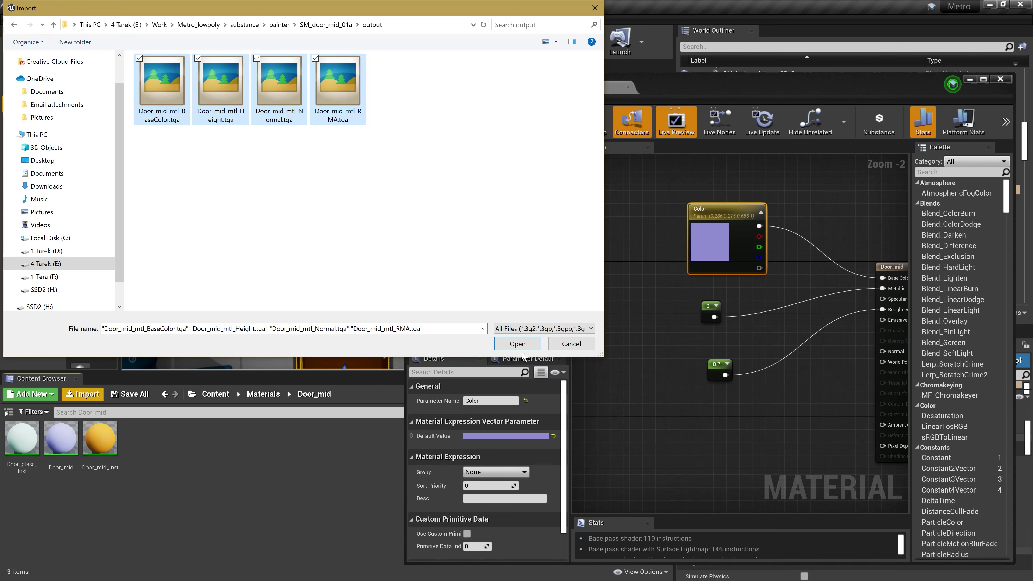
{"action": "left_click", "coordinate": [515, 345]}
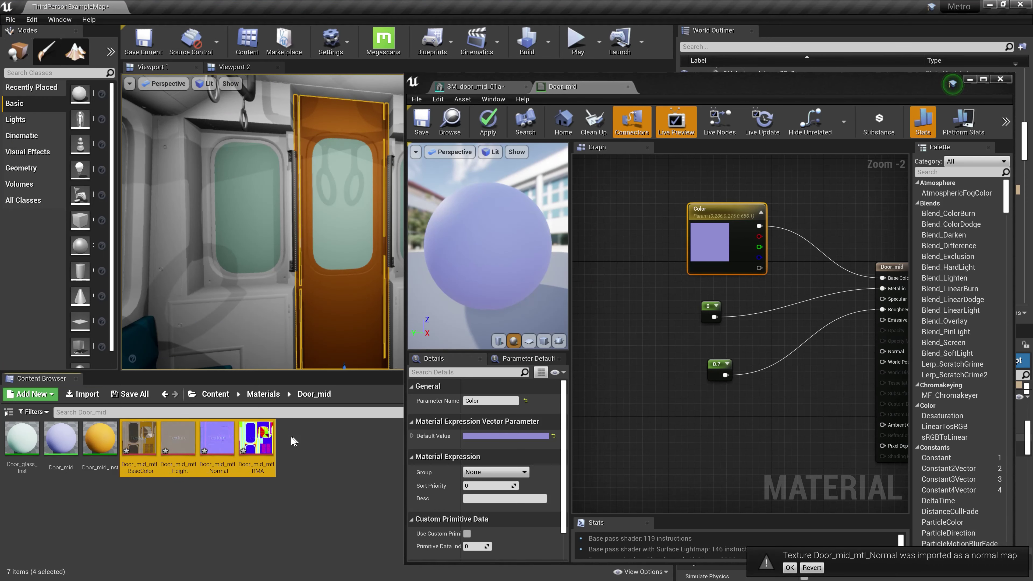
{"action": "left_click", "coordinate": [178, 455], "text": "ctrl"}
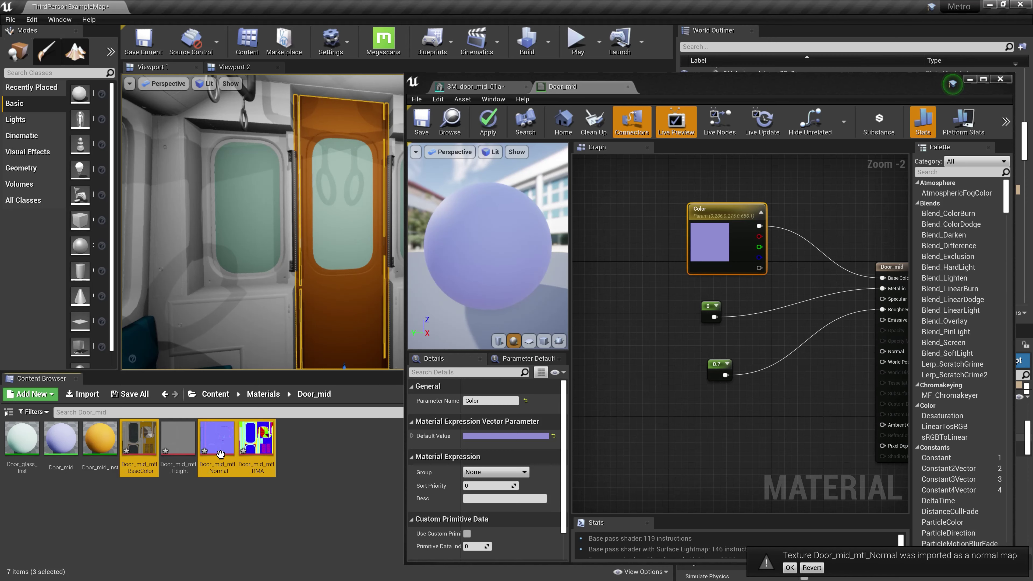
Add then delete the three texture samples, and open Door_mid_mtl_RMA in the texture editor.
{"action": "left_click_drag", "start_coordinate": [221, 454], "coordinate": [625, 323]}
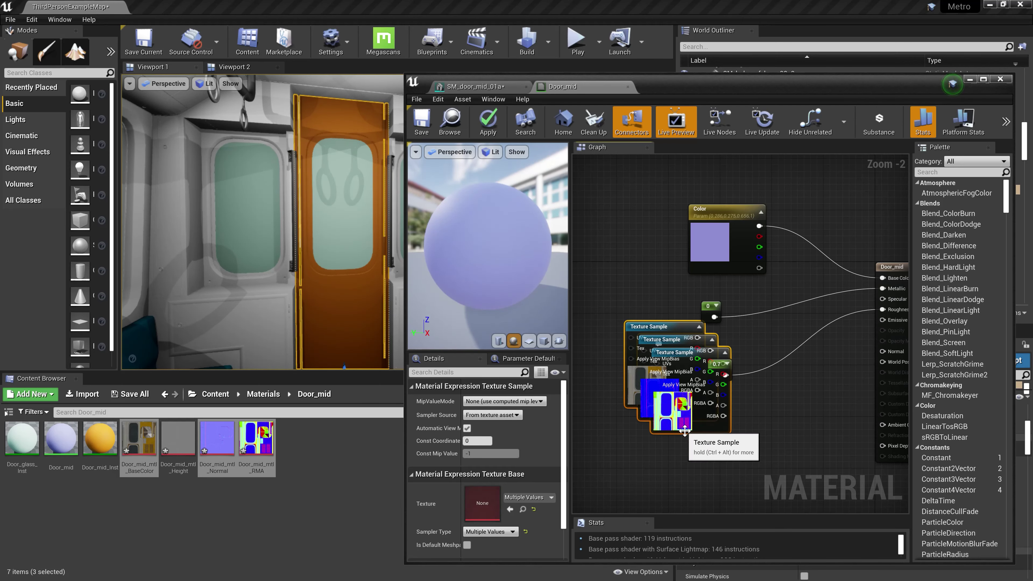
{"action": "key", "text": "Delete"}
{"action": "left_click", "coordinate": [262, 440]}
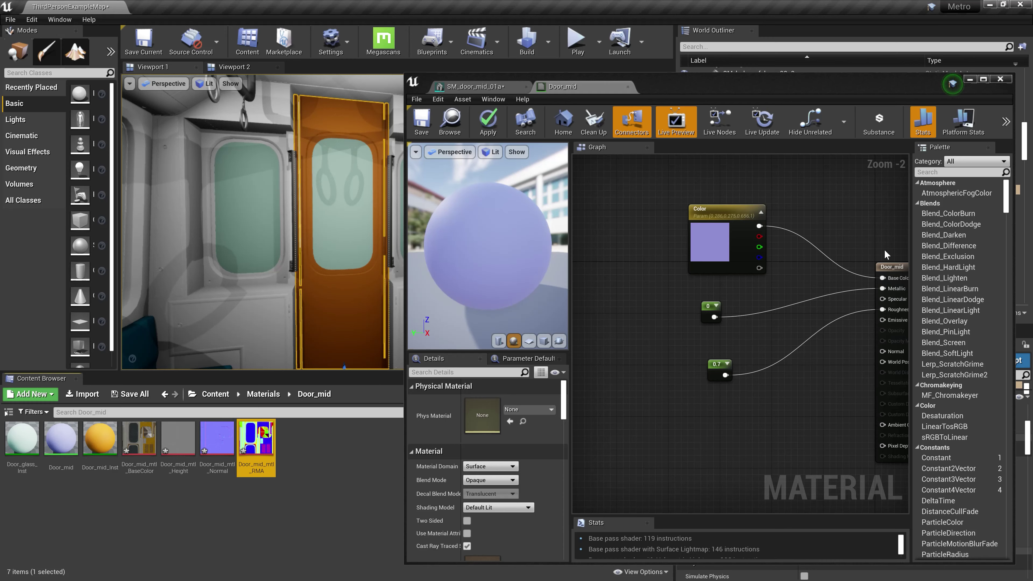
{"action": "right_click_drag", "start_coordinate": [769, 415], "coordinate": [676, 419]}
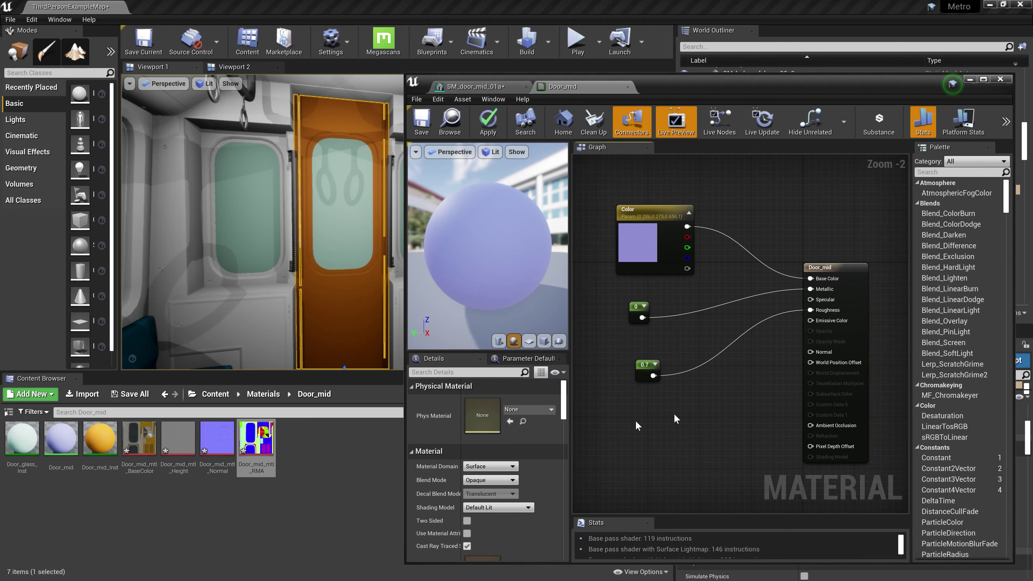
{"action": "mouse_move", "coordinate": [259, 451]}
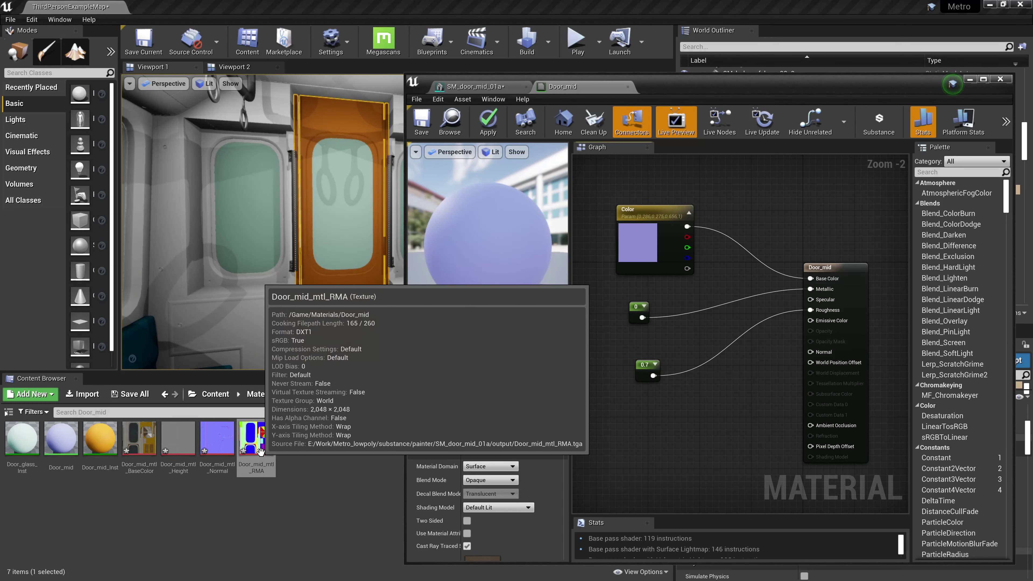
{"action": "double_click", "coordinate": [260, 451]}
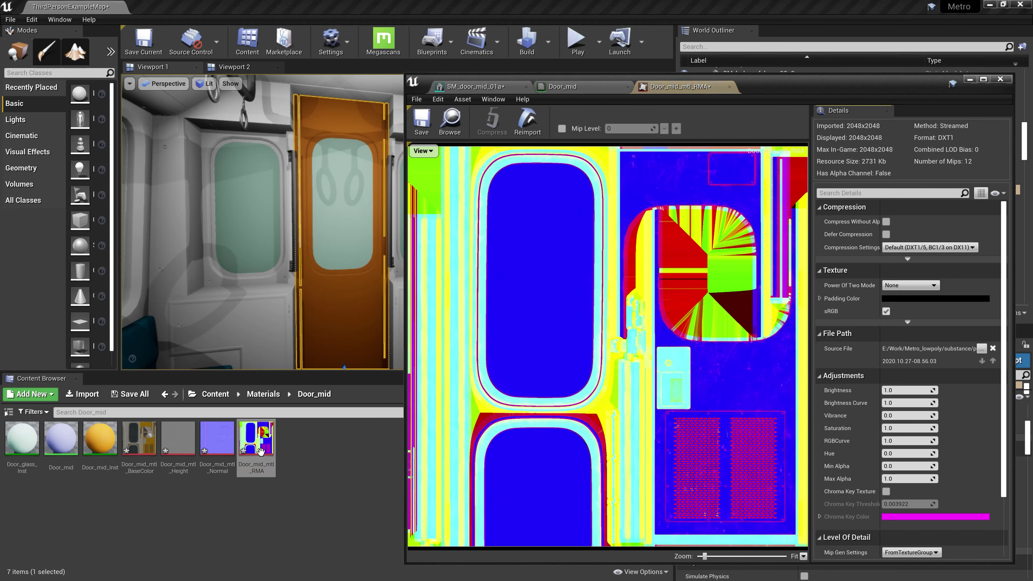
Move the Door_mid_mtl_RMA editor window aside and show its Compression Settings options.
{"action": "left_click_drag", "start_coordinate": [736, 84], "coordinate": [532, 71]}
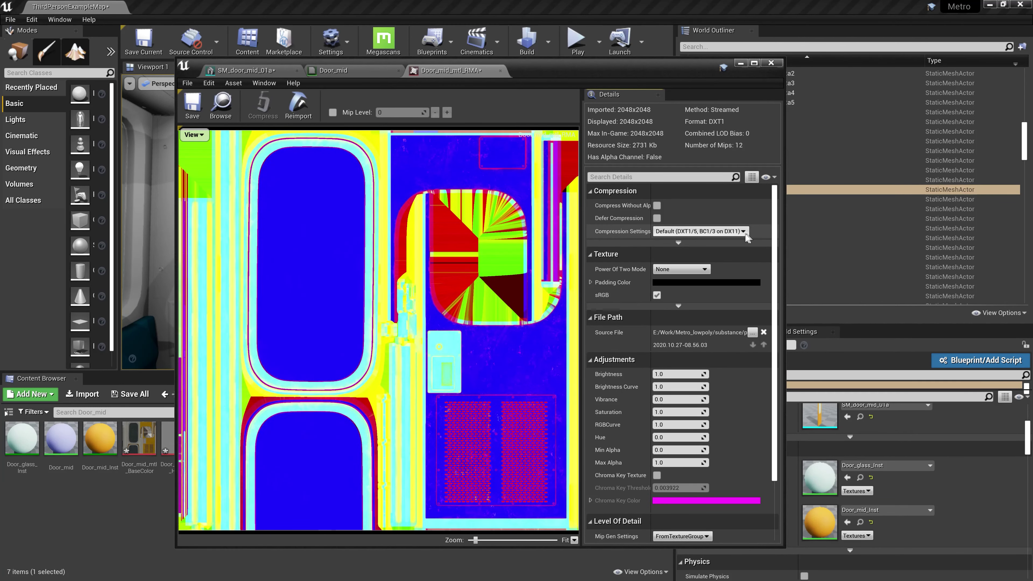
{"action": "left_click", "coordinate": [731, 232]}
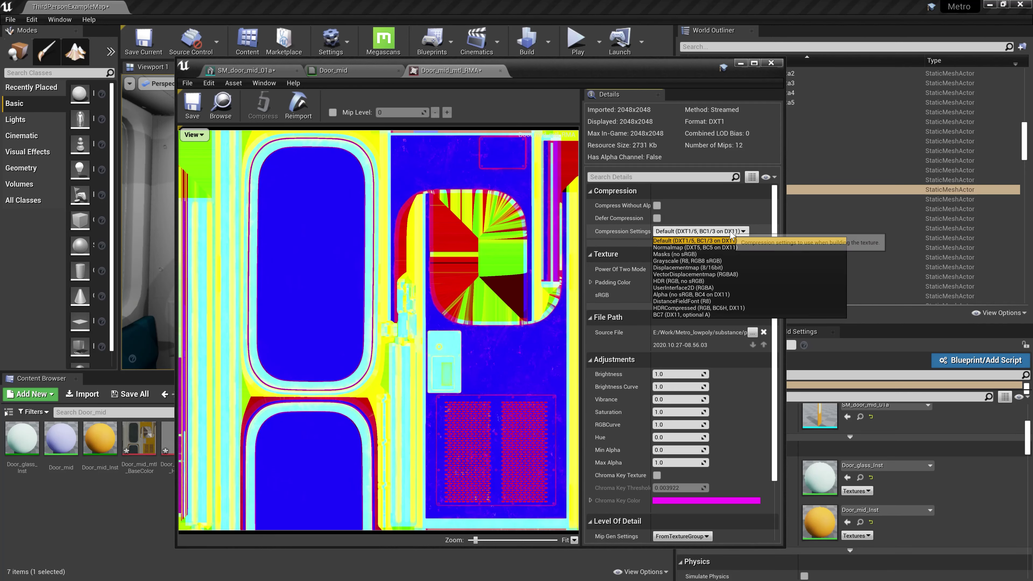
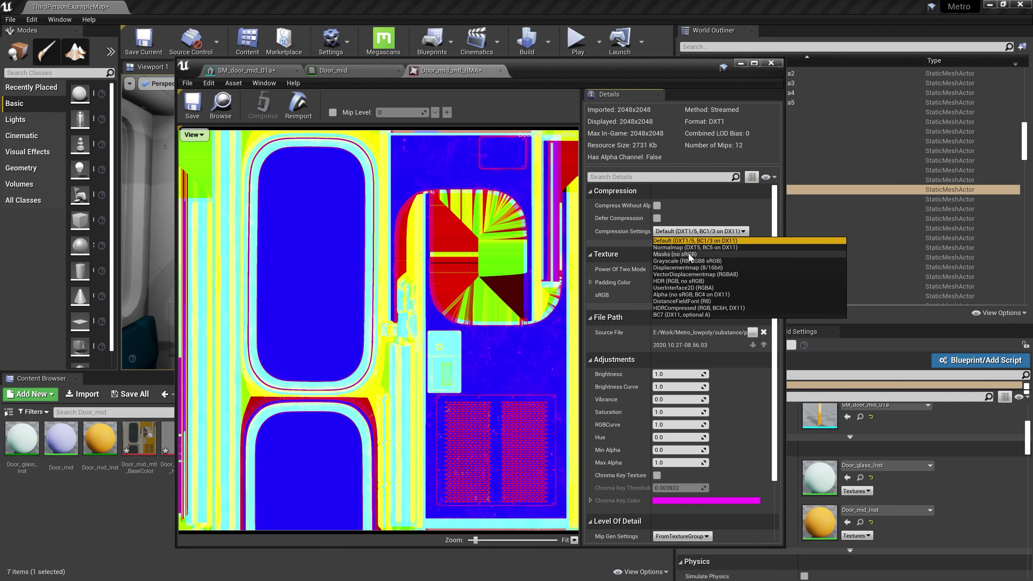
Set the Door_mid_mtl_RMA texture to Masks (no sRGB) compression, save it, and close it.
{"action": "left_click", "coordinate": [672, 254]}
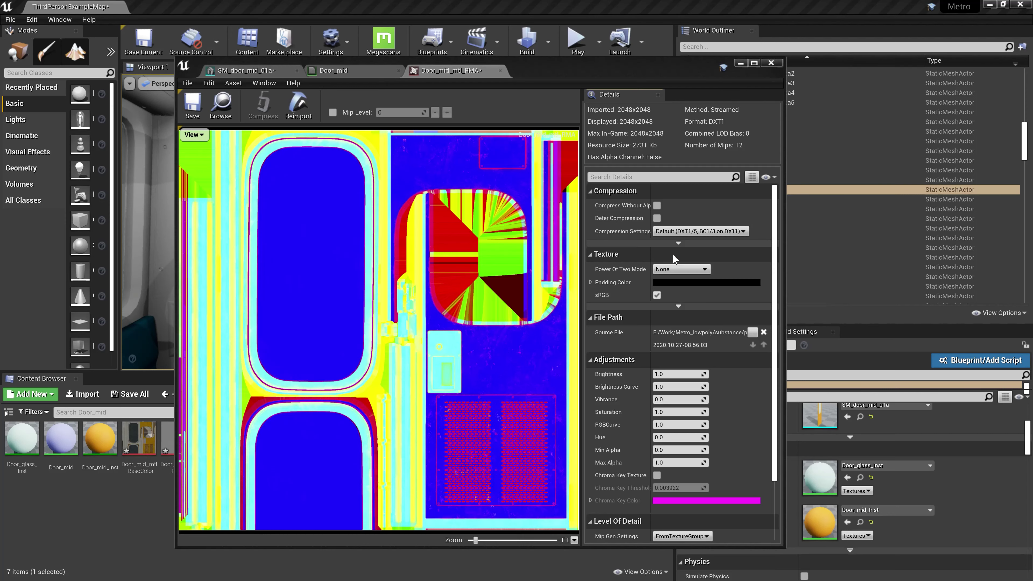
{"action": "left_click", "coordinate": [191, 112]}
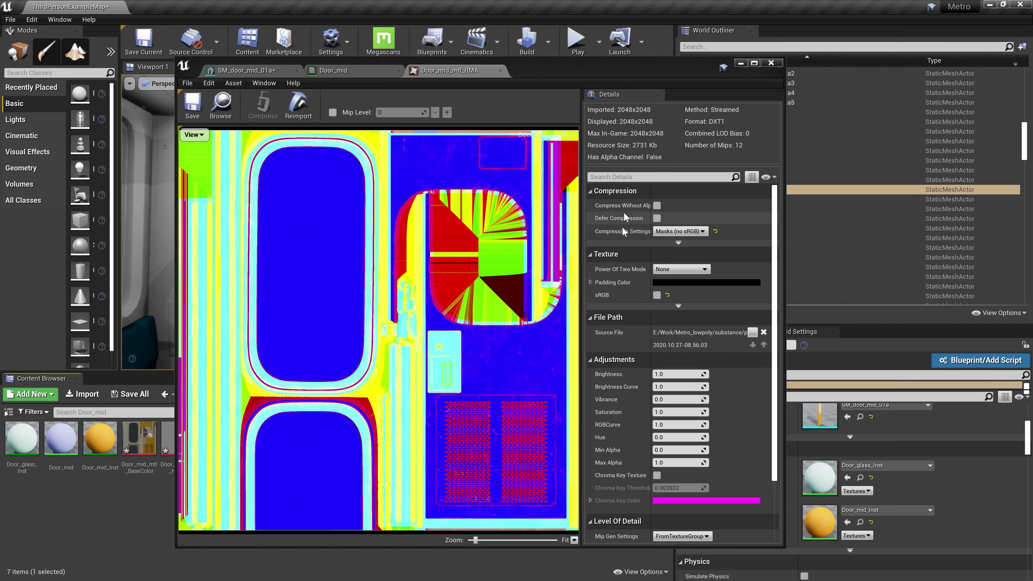
{"action": "left_click", "coordinate": [500, 70]}
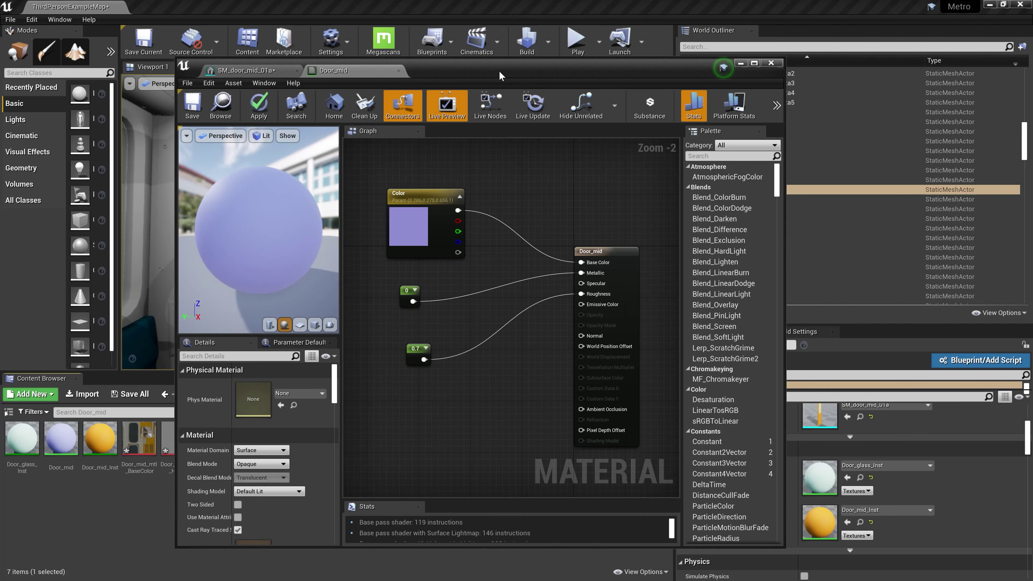
Bring the BaseColor, Normal and RMA textures from the Content Browser into the Door_mid graph.
{"action": "left_click_drag", "start_coordinate": [504, 75], "coordinate": [856, 64]}
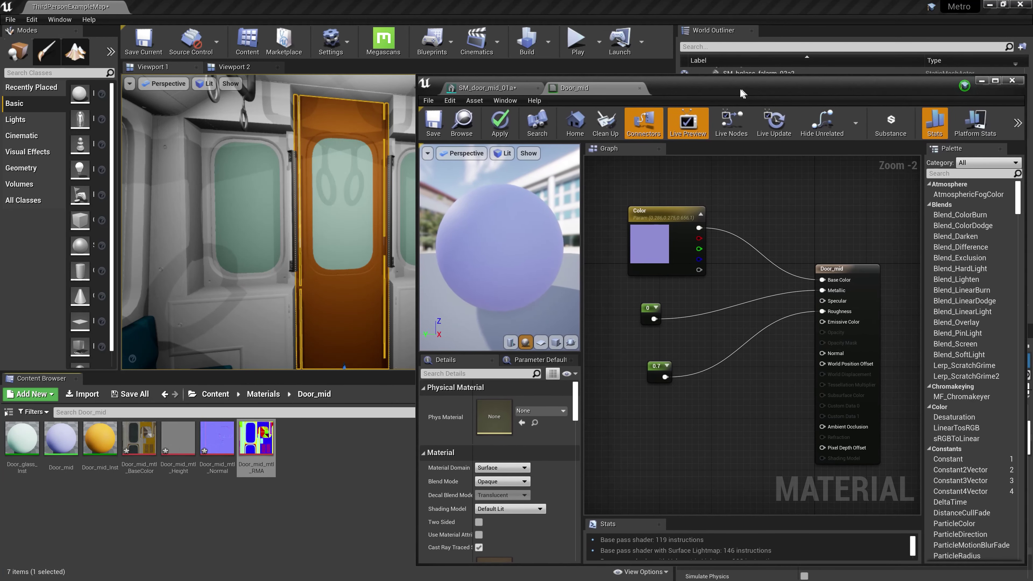
{"action": "left_click_drag", "start_coordinate": [856, 64], "coordinate": [730, 95]}
{"action": "right_click_drag", "start_coordinate": [640, 301], "coordinate": [673, 315]}
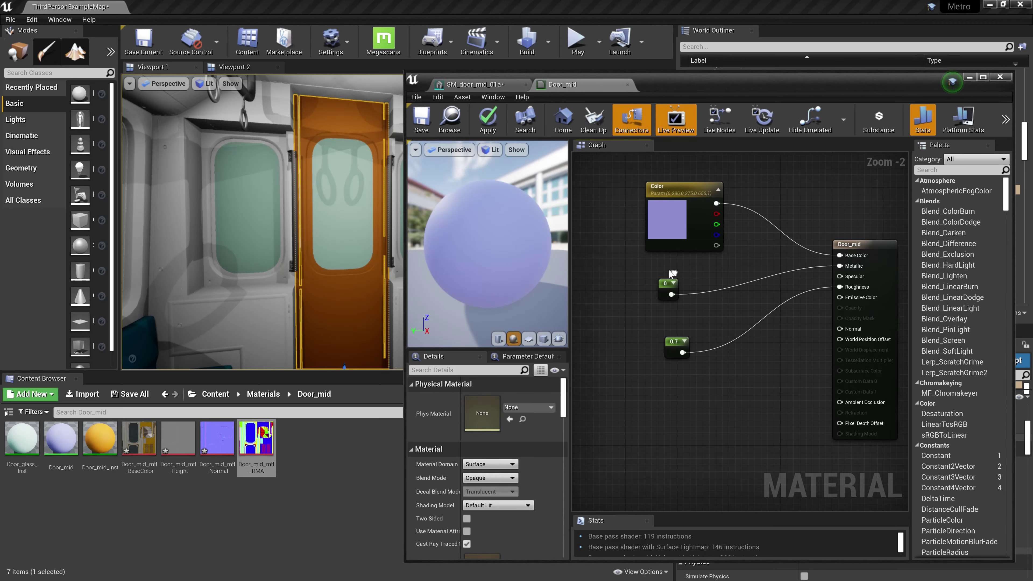
{"action": "scroll", "coordinate": [673, 314], "scroll_direction": "down", "scroll_amount": 1}
{"action": "left_click", "coordinate": [206, 452], "text": "ctrl"}
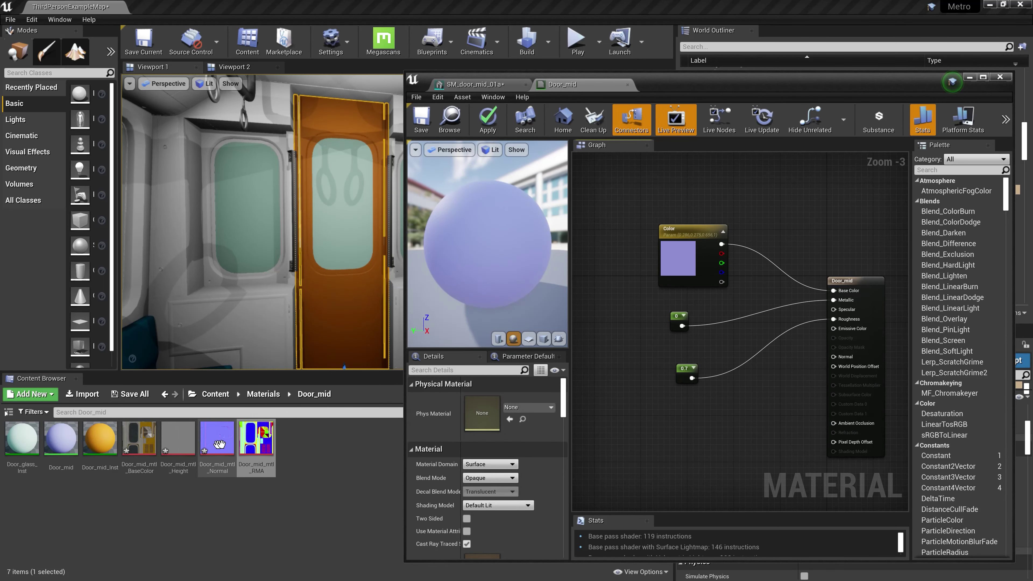
{"action": "left_click", "coordinate": [126, 445], "text": "ctrl"}
{"action": "left_click_drag", "start_coordinate": [126, 446], "coordinate": [630, 334]}
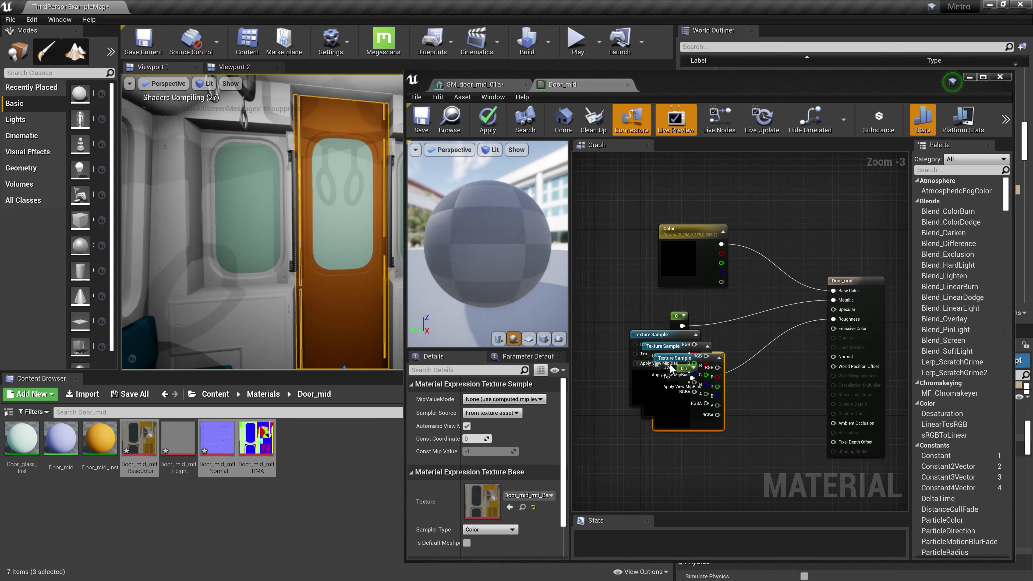
Spread out the three texture sample nodes, with BaseColor at the top left.
{"action": "right_click_drag", "start_coordinate": [671, 368], "coordinate": [729, 368]}
{"action": "right_click", "coordinate": [634, 289]}
{"action": "key", "text": "Escape"}
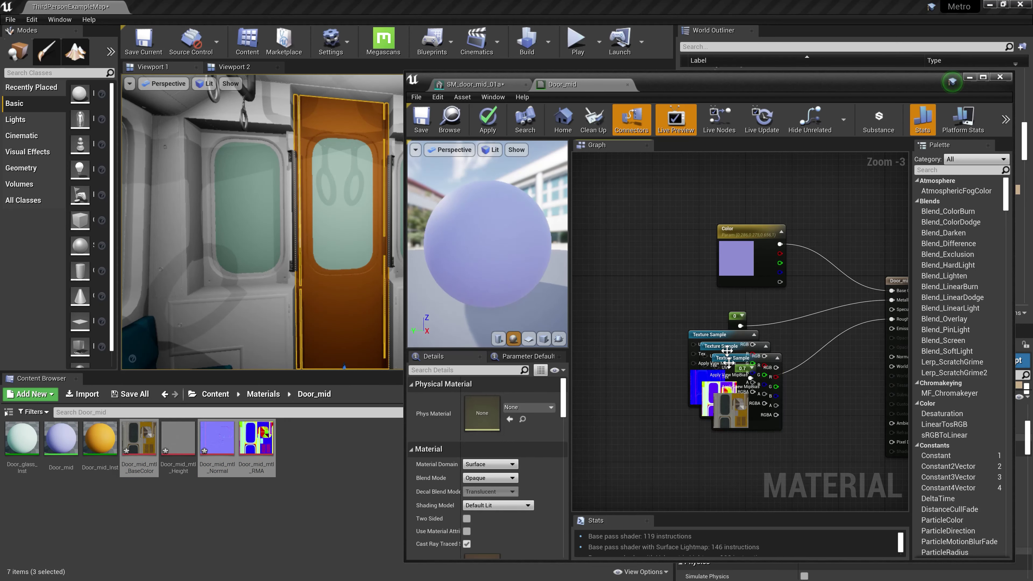
{"action": "left_click_drag", "start_coordinate": [731, 360], "coordinate": [645, 422]}
{"action": "right_click_drag", "start_coordinate": [720, 306], "coordinate": [695, 291]}
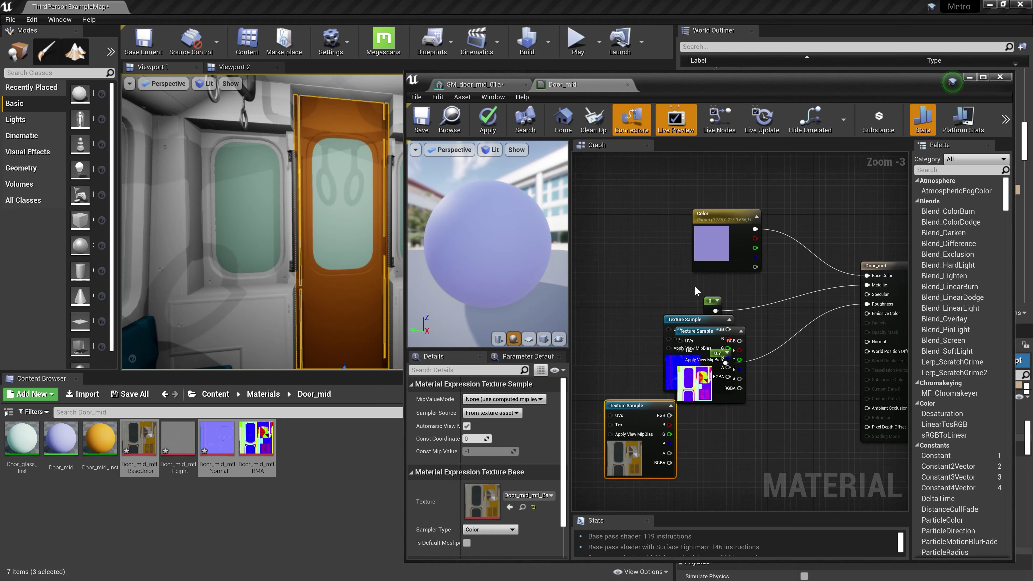
{"action": "left_click_drag", "start_coordinate": [682, 317], "coordinate": [609, 299]}
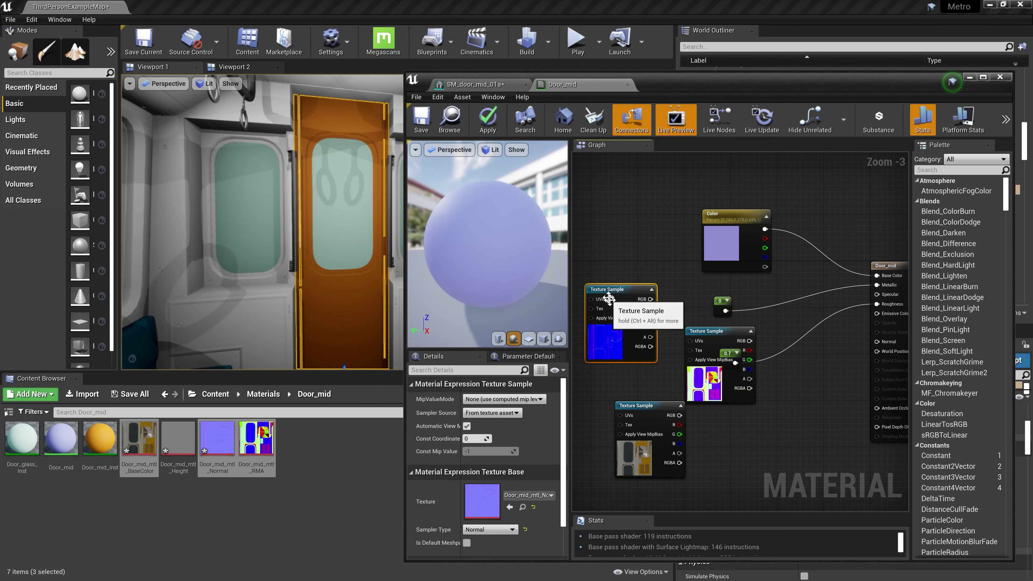
{"action": "left_click_drag", "start_coordinate": [402, 361], "coordinate": [375, 360]}
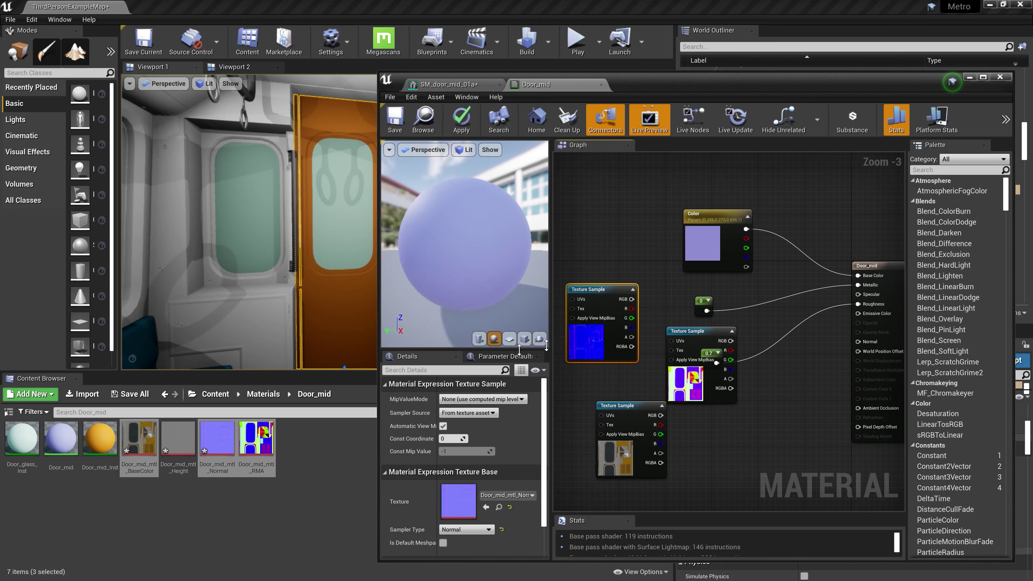
{"action": "left_click_drag", "start_coordinate": [618, 405], "coordinate": [623, 210]}
Wire the BaseColor texture's RGB into Base Color and delete the Color parameter node.
{"action": "scroll", "coordinate": [623, 209], "scroll_direction": "up", "scroll_amount": 2}
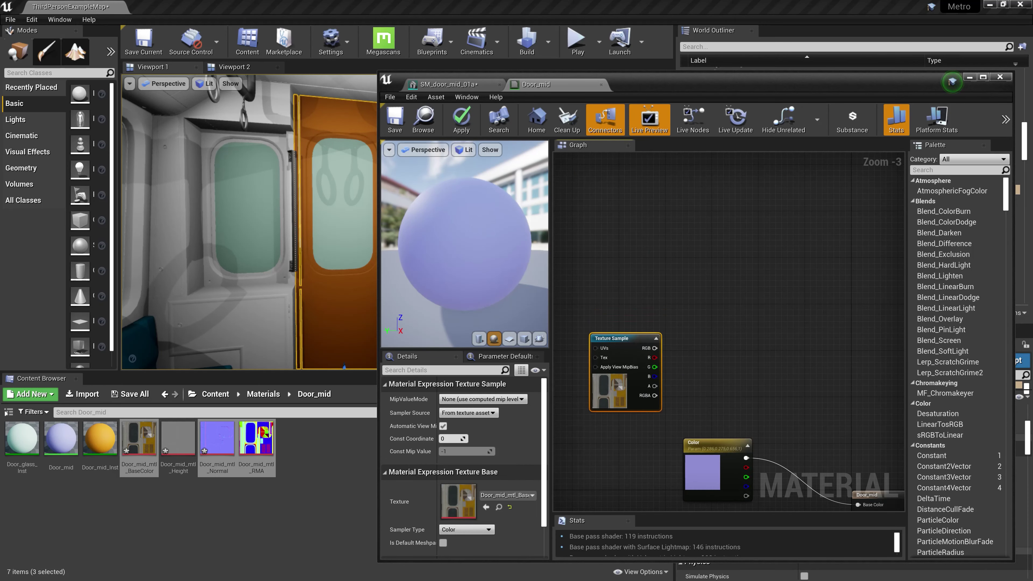
{"action": "scroll", "coordinate": [681, 206], "scroll_direction": "down", "scroll_amount": 3}
{"action": "right_click_drag", "start_coordinate": [681, 206], "coordinate": [763, 284]}
{"action": "left_click_drag", "start_coordinate": [728, 303], "coordinate": [750, 235]}
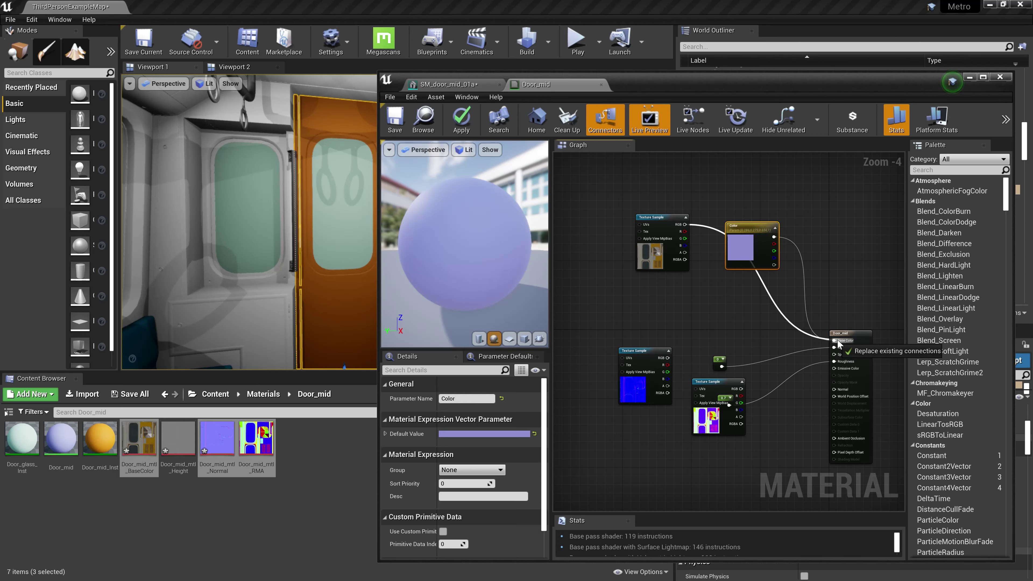
{"action": "left_click_drag", "start_coordinate": [838, 343], "coordinate": [834, 341]}
{"action": "left_click_drag", "start_coordinate": [735, 244], "coordinate": [752, 215]}
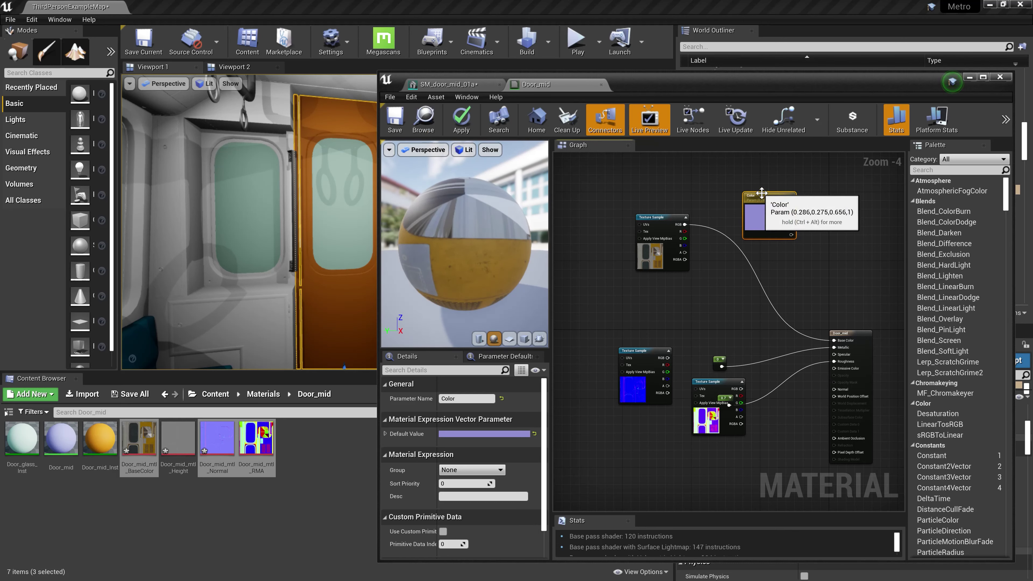
{"action": "key", "text": "Delete"}
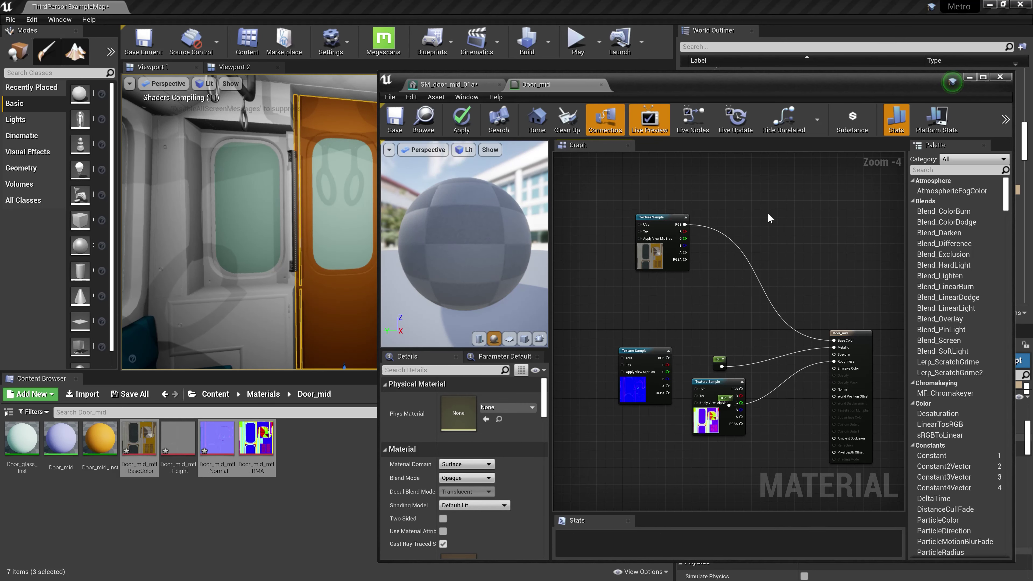
Arrange the texture nodes and connect the normal map's RGB to the Normal input.
{"action": "left_click_drag", "start_coordinate": [719, 361], "coordinate": [708, 310]}
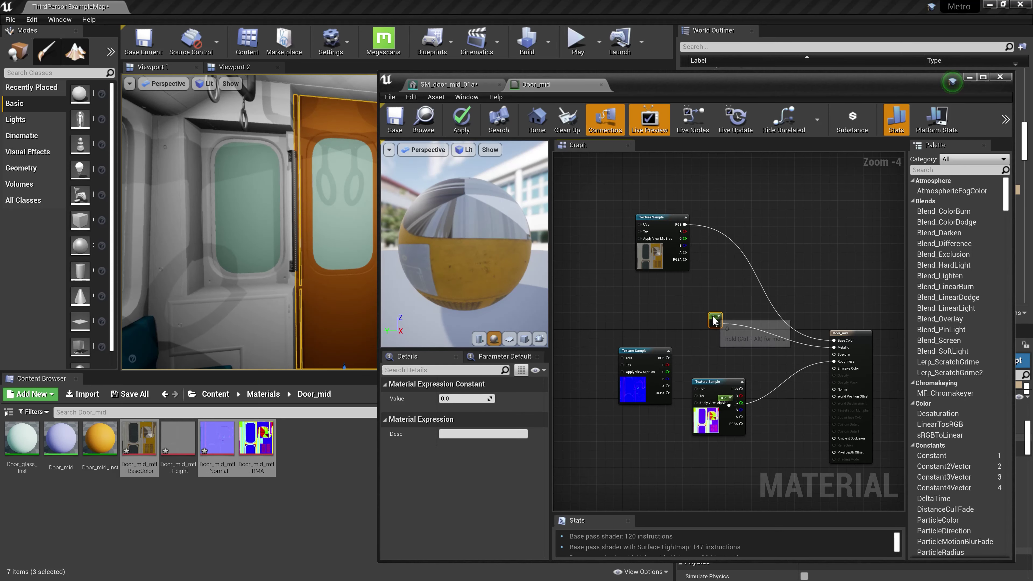
{"action": "left_click_drag", "start_coordinate": [713, 385], "coordinate": [600, 298]}
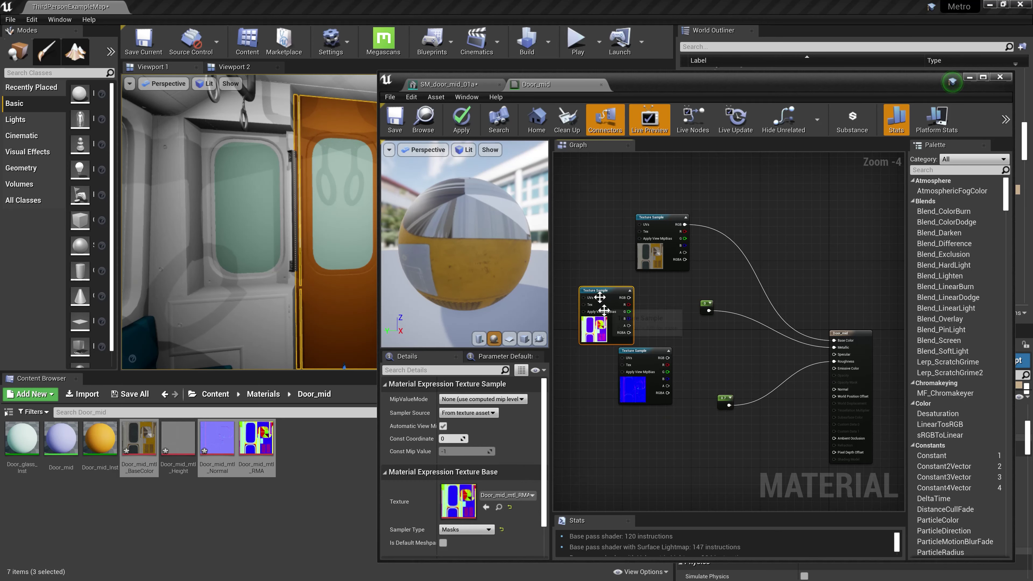
{"action": "left_click_drag", "start_coordinate": [638, 351], "coordinate": [667, 440]}
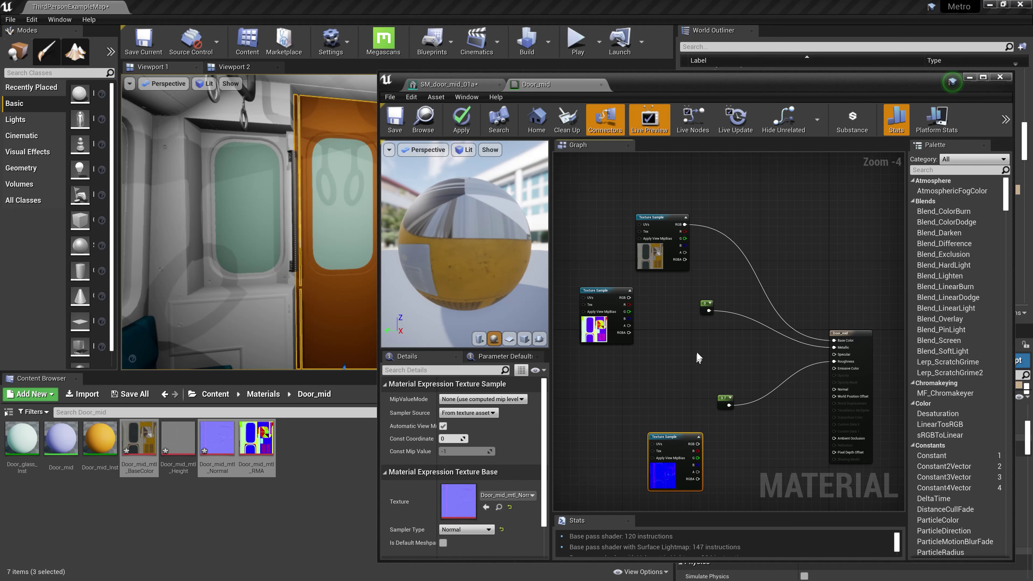
{"action": "right_click_drag", "start_coordinate": [696, 354], "coordinate": [669, 302]}
{"action": "mouse_move", "coordinate": [674, 392]}
{"action": "left_mouse_down"}
{"action": "mouse_move", "coordinate": [792, 354]}
{"action": "mouse_move", "coordinate": [808, 337]}
{"action": "left_mouse_up"}
{"action": "right_click_drag", "start_coordinate": [691, 350], "coordinate": [716, 388]}
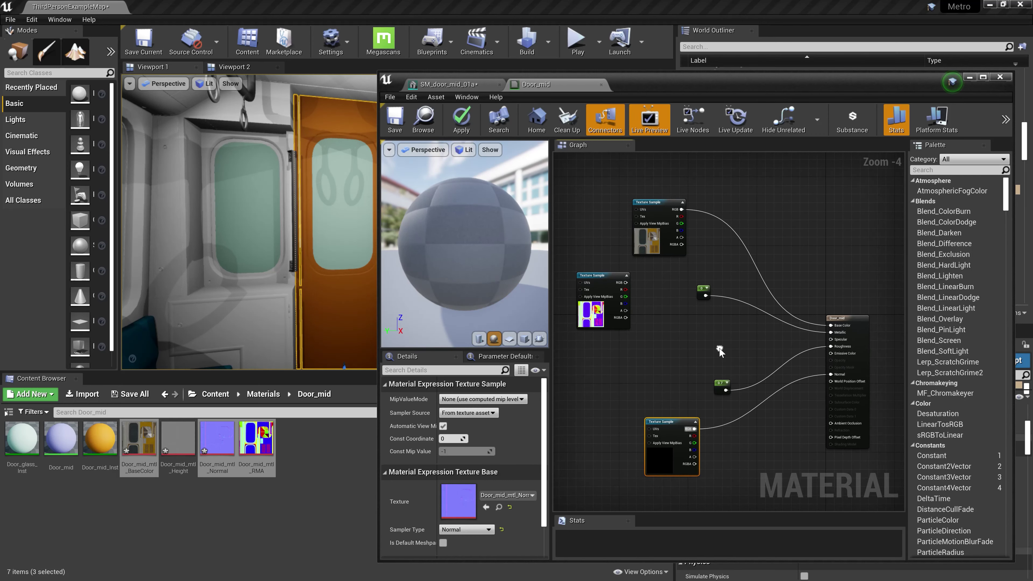
Wire RMA R, G, B to Roughness, Metallic and Ambient Occlusion, then delete the 0.7 constant.
{"action": "left_click_drag", "start_coordinate": [715, 387], "coordinate": [714, 381]}
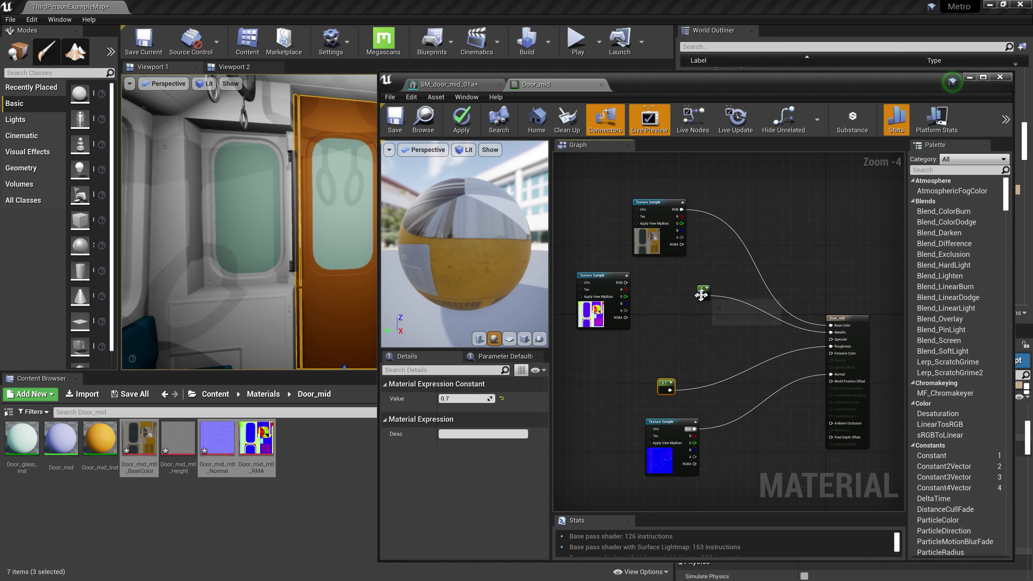
{"action": "left_click_drag", "start_coordinate": [617, 302], "coordinate": [683, 333]}
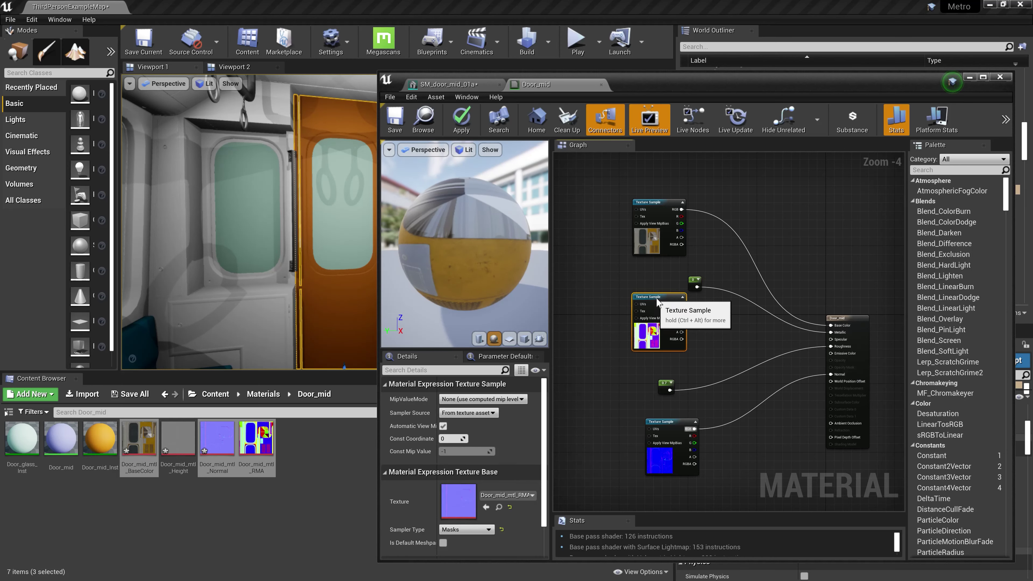
{"action": "scroll", "coordinate": [735, 339], "scroll_direction": "up", "scroll_amount": 1}
{"action": "right_click_drag", "start_coordinate": [735, 339], "coordinate": [686, 324]}
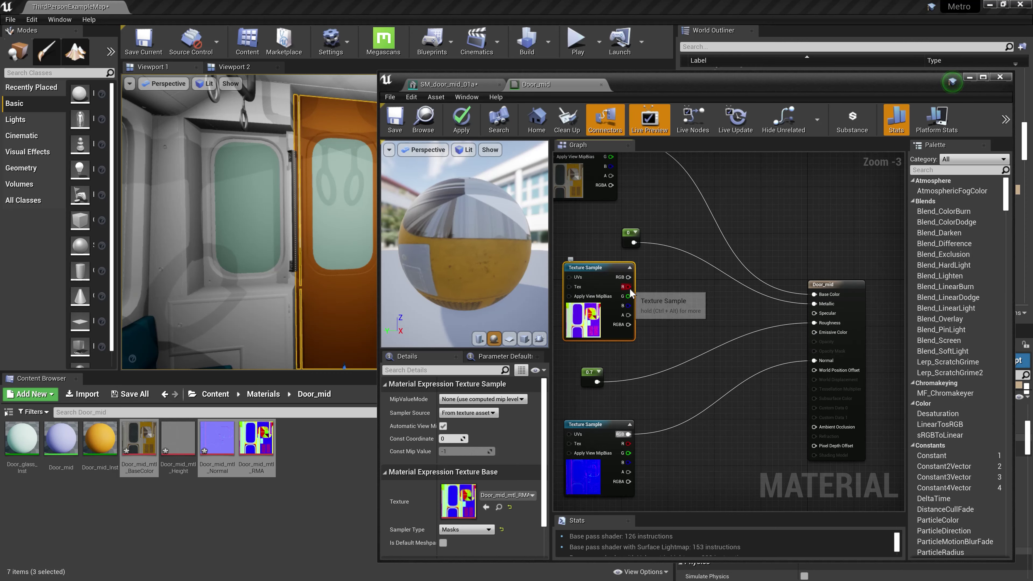
{"action": "mouse_move", "coordinate": [629, 287]}
{"action": "left_mouse_down"}
{"action": "mouse_move", "coordinate": [722, 300]}
{"action": "mouse_move", "coordinate": [703, 313]}
{"action": "left_mouse_up"}
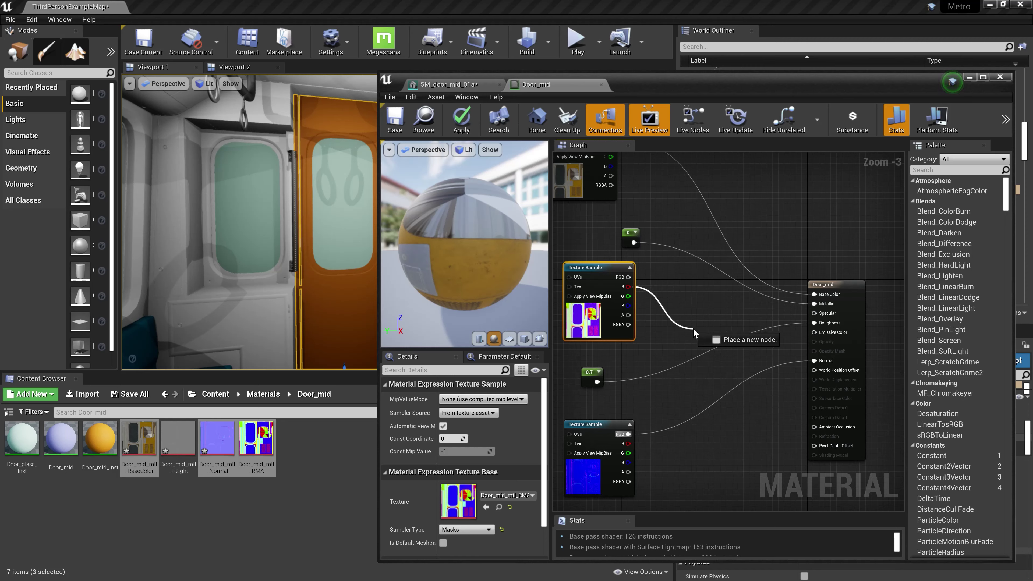
{"action": "left_click_drag", "start_coordinate": [815, 325], "coordinate": [814, 323]}
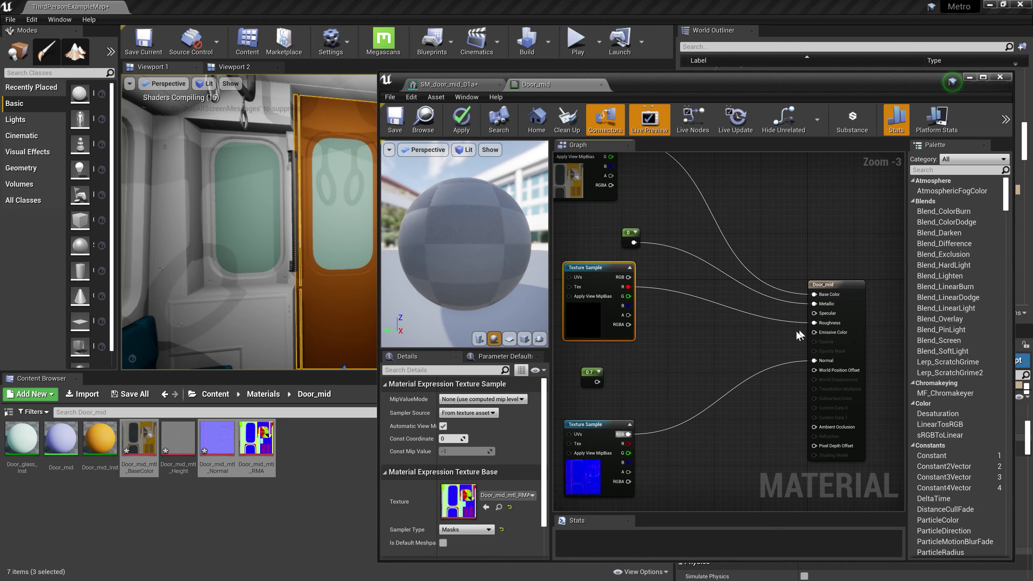
{"action": "left_click_drag", "start_coordinate": [628, 296], "coordinate": [814, 305]}
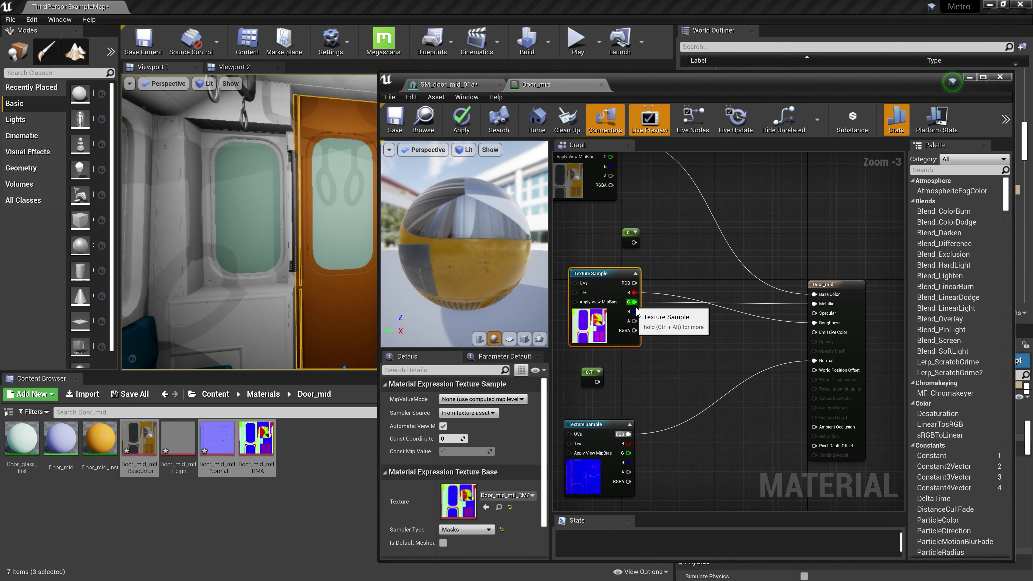
{"action": "mouse_move", "coordinate": [633, 311]}
{"action": "left_mouse_down"}
{"action": "mouse_move", "coordinate": [782, 436]}
{"action": "mouse_move", "coordinate": [814, 427]}
{"action": "left_mouse_up"}
{"action": "right_click_drag", "start_coordinate": [602, 346], "coordinate": [632, 358]}
{"action": "left_click", "coordinate": [619, 386]}
{"action": "key", "text": "Delete"}
{"action": "scroll", "coordinate": [620, 325], "scroll_direction": "down", "scroll_amount": 1}
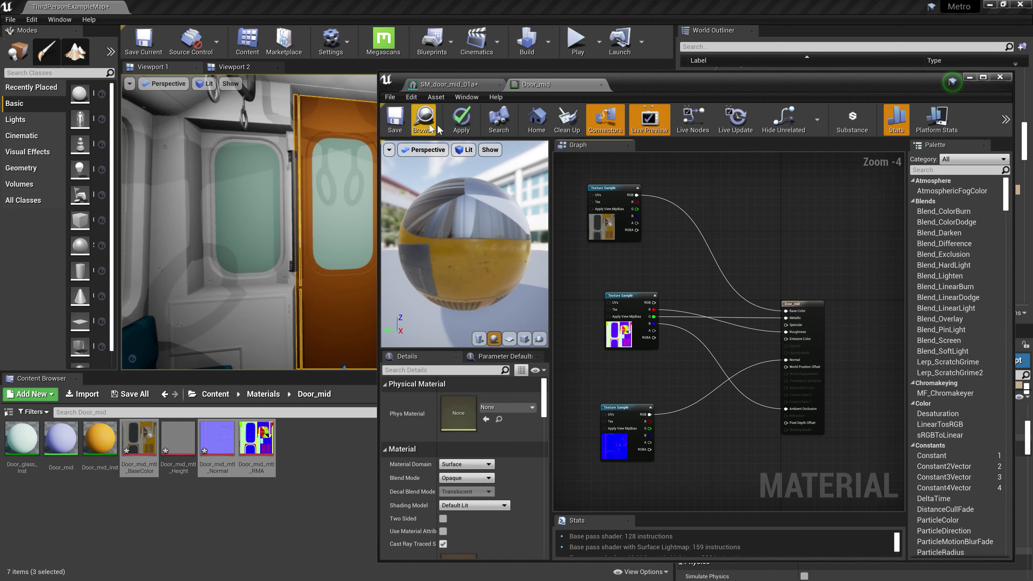
Switch the material preview from sphere to plane and orbit around the door-textured plane.
{"action": "mouse_move", "coordinate": [484, 264]}
{"action": "left_mouse_down"}
{"action": "mouse_move", "coordinate": [447, 245]}
{"action": "mouse_move", "coordinate": [465, 228]}
{"action": "left_mouse_up"}
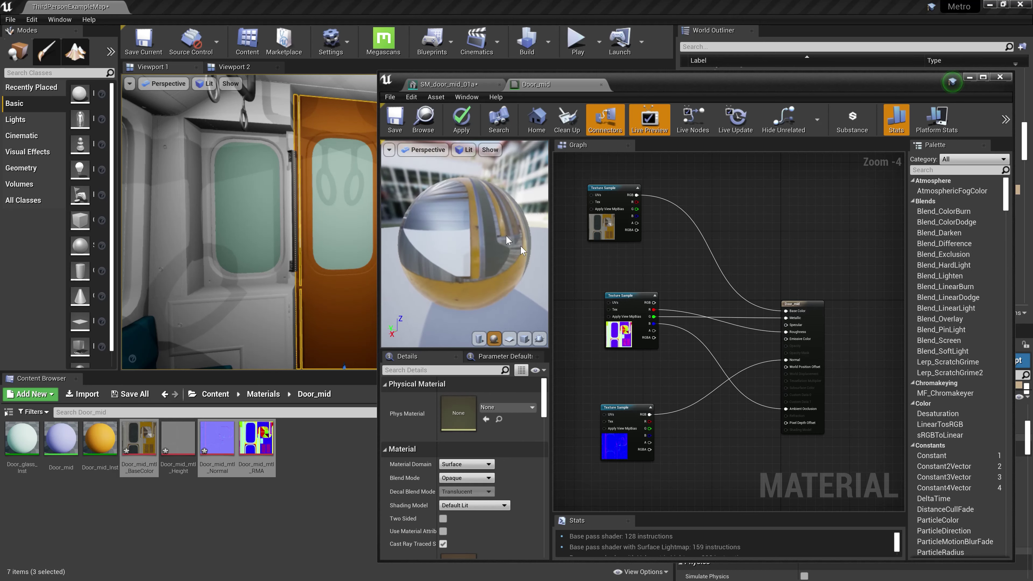
{"action": "left_click", "coordinate": [509, 339]}
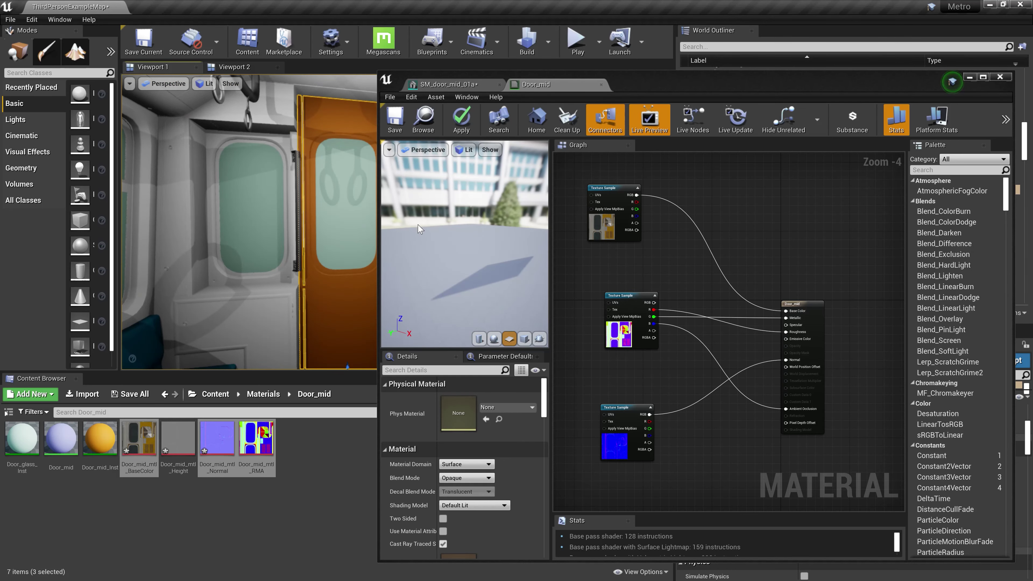
{"action": "left_click_drag", "start_coordinate": [447, 244], "coordinate": [388, 236]}
{"action": "mouse_move", "coordinate": [479, 240]}
{"action": "left_mouse_down"}
{"action": "mouse_move", "coordinate": [464, 245]}
{"action": "mouse_move", "coordinate": [531, 240]}
{"action": "left_mouse_up"}
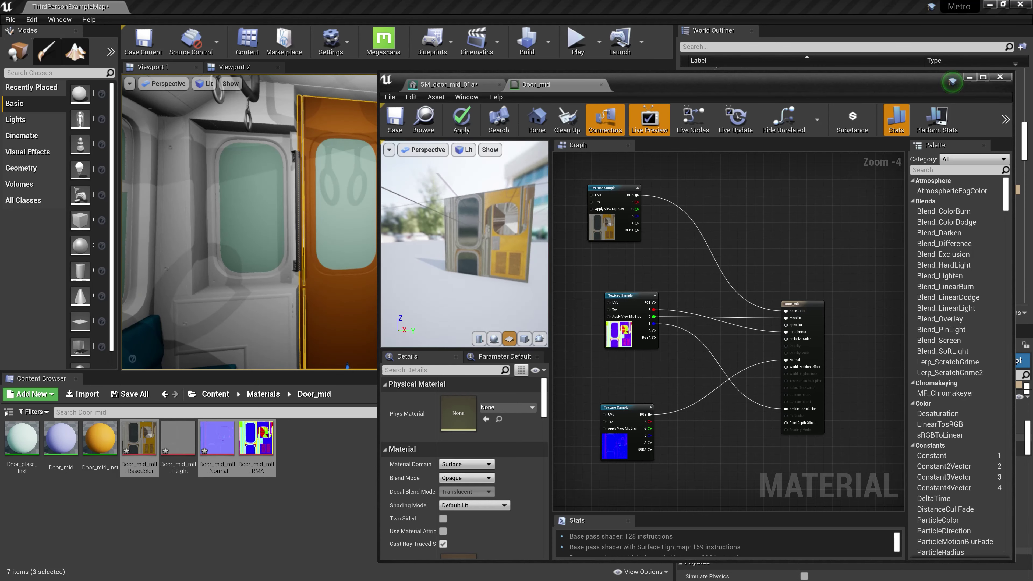
{"action": "mouse_move", "coordinate": [524, 236]}
{"action": "left_mouse_down"}
{"action": "mouse_move", "coordinate": [501, 238]}
{"action": "mouse_move", "coordinate": [469, 208]}
{"action": "left_mouse_up"}
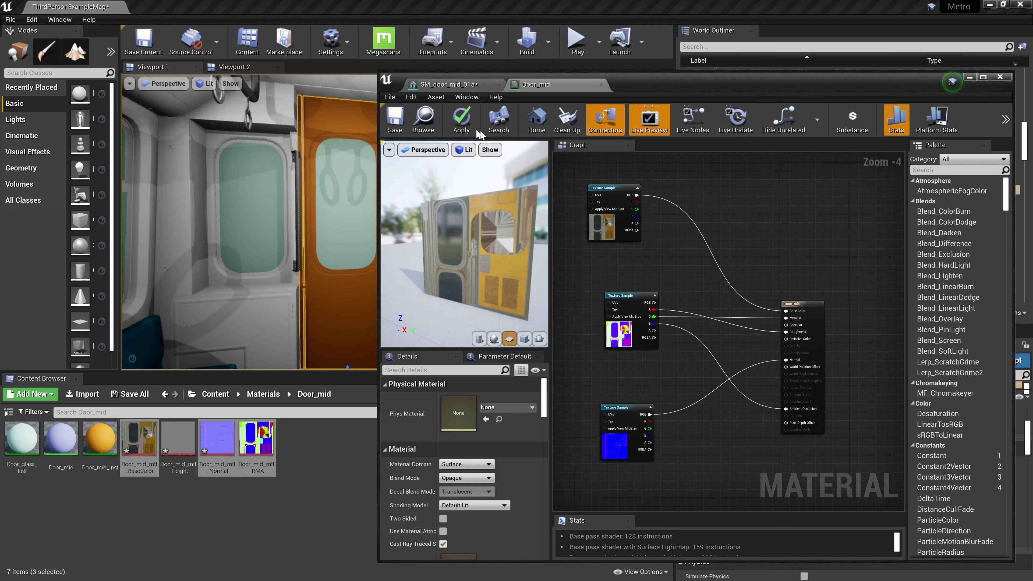
Save Door_mid, view the textured door in the level, and go up to the Materials folder.
{"action": "left_click", "coordinate": [407, 127]}
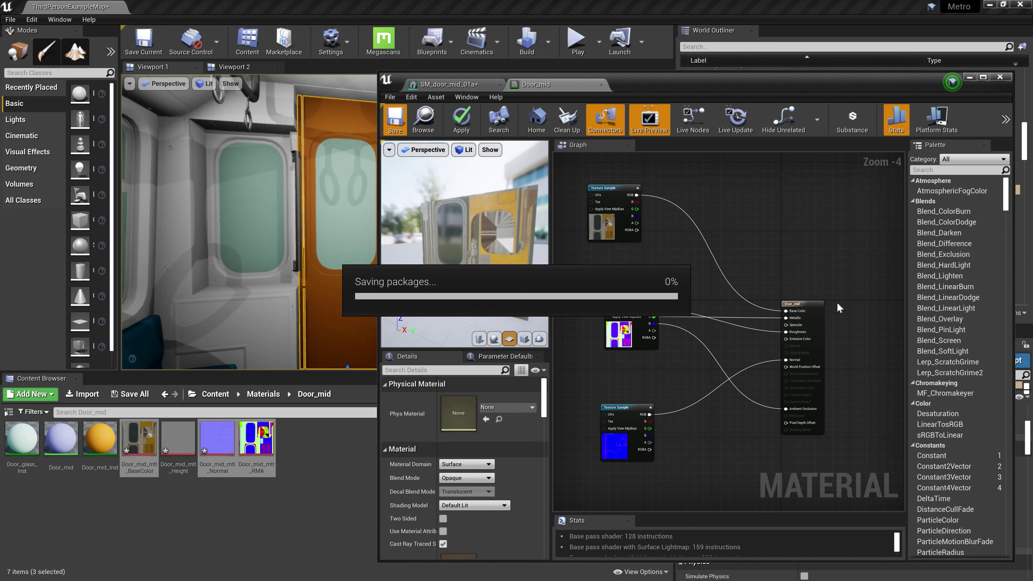
{"action": "right_click_drag", "start_coordinate": [307, 242], "coordinate": [332, 226]}
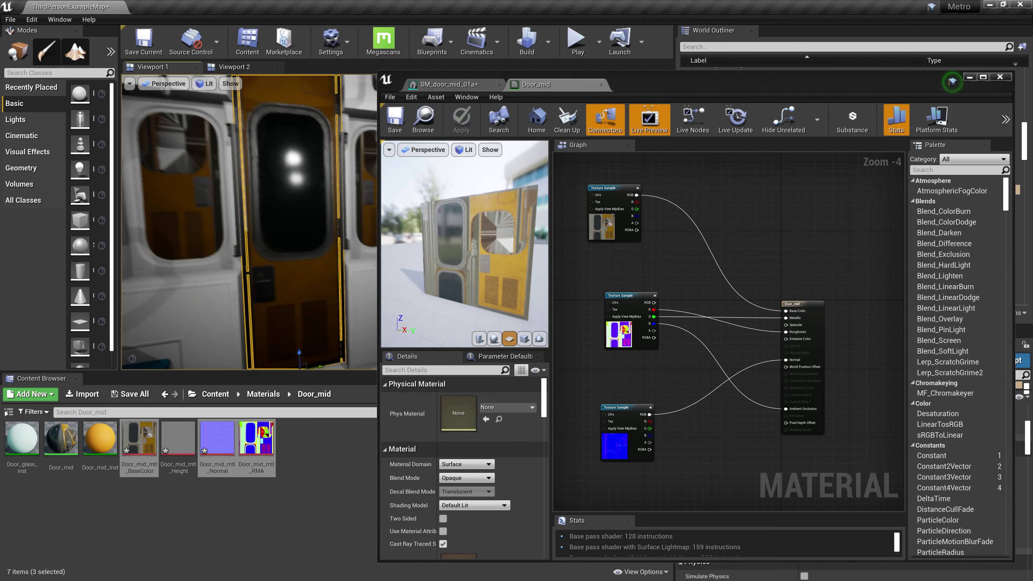
{"action": "left_click_drag", "start_coordinate": [578, 72], "coordinate": [747, 68]}
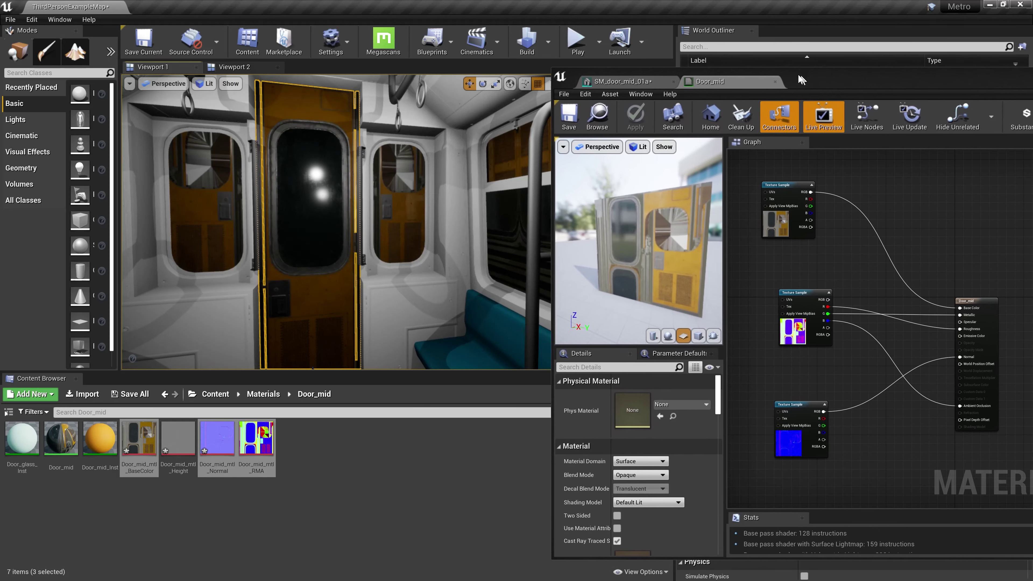
{"action": "mouse_move", "coordinate": [334, 221]}
{"action": "right_mouse_down"}
{"action": "mouse_move", "coordinate": [350, 212]}
{"action": "mouse_move", "coordinate": [399, 224]}
{"action": "right_mouse_up"}
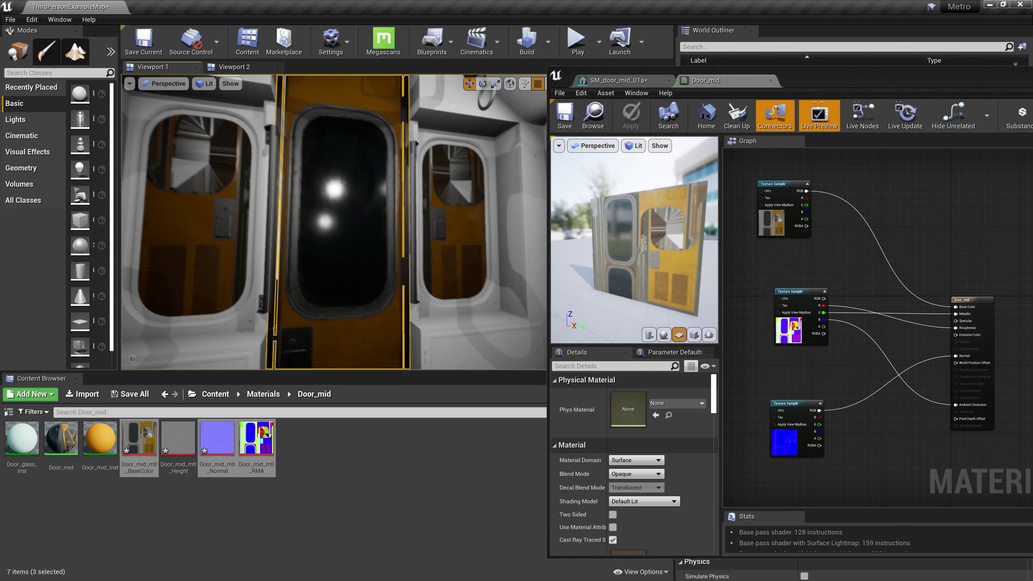
{"action": "left_click", "coordinate": [269, 395]}
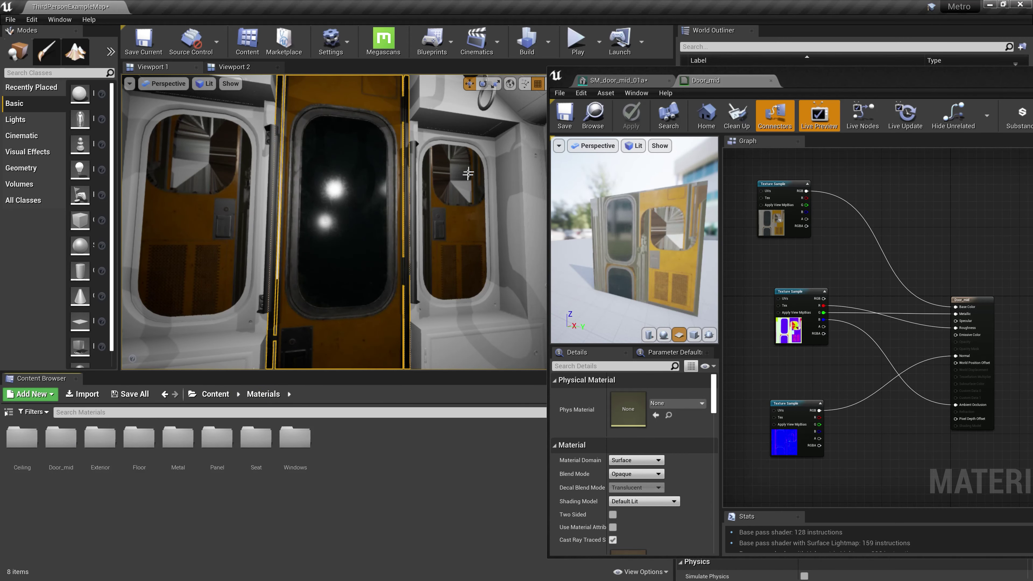
Open the Windows folder and drop Windows_Inst onto the door windows in the level.
{"action": "mouse_move", "coordinate": [480, 235]}
{"action": "right_mouse_down"}
{"action": "mouse_move", "coordinate": [468, 228]}
{"action": "mouse_move", "coordinate": [514, 209]}
{"action": "right_mouse_up"}
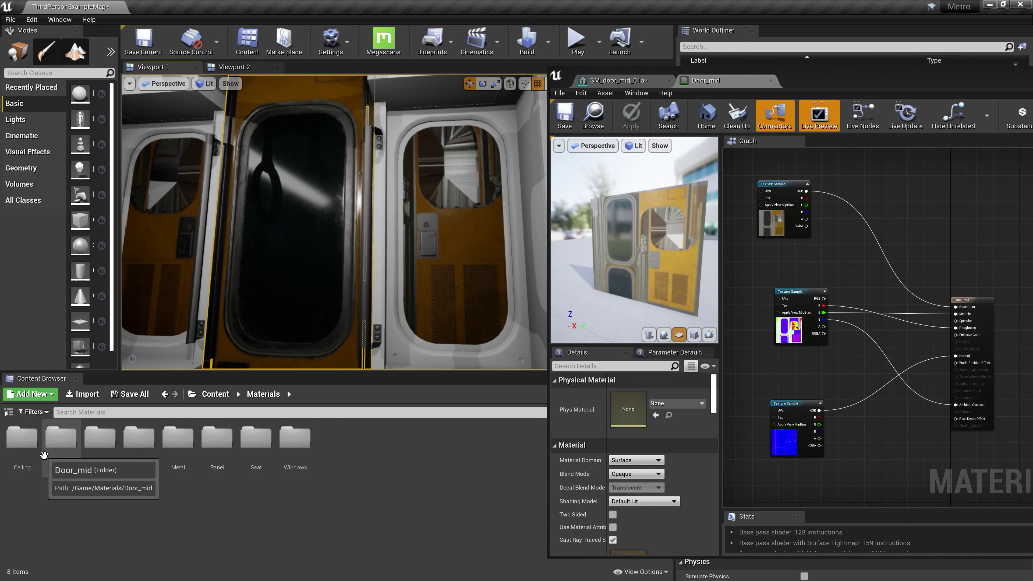
{"action": "double_click", "coordinate": [295, 436]}
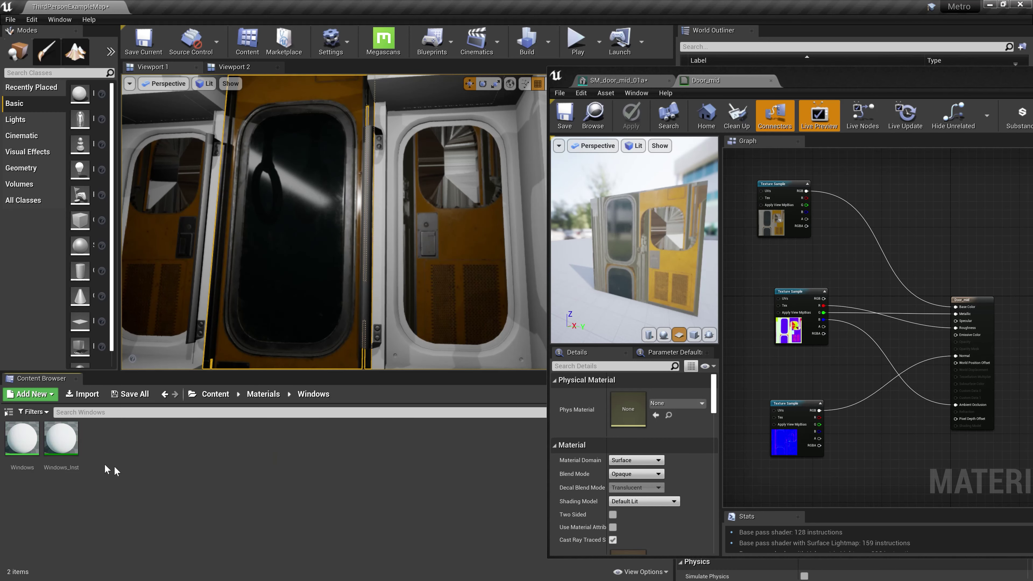
{"action": "left_click_drag", "start_coordinate": [71, 450], "coordinate": [331, 358]}
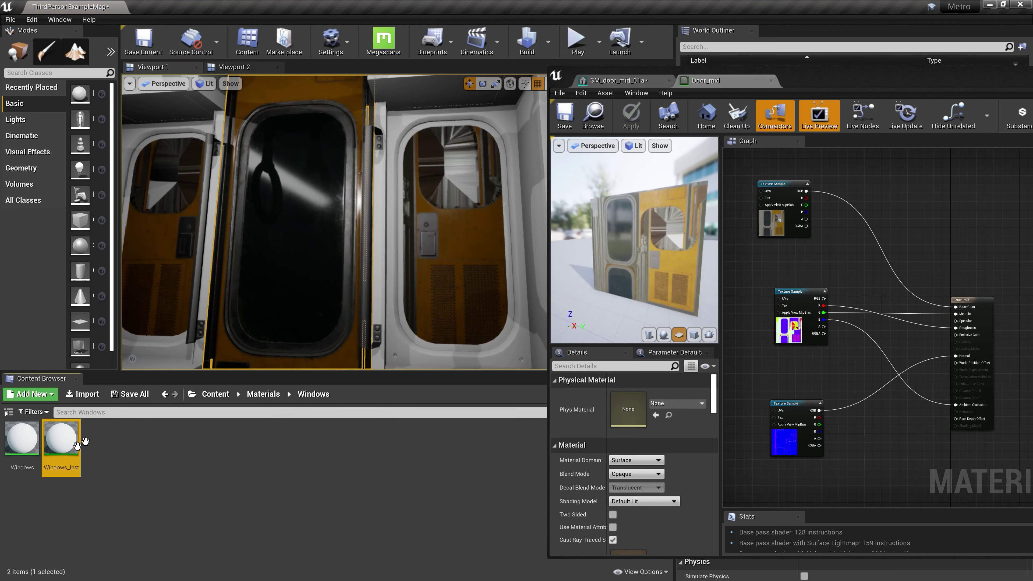
{"action": "left_click_drag", "start_coordinate": [75, 448], "coordinate": [449, 296]}
{"action": "left_click_drag", "start_coordinate": [85, 439], "coordinate": [151, 234]}
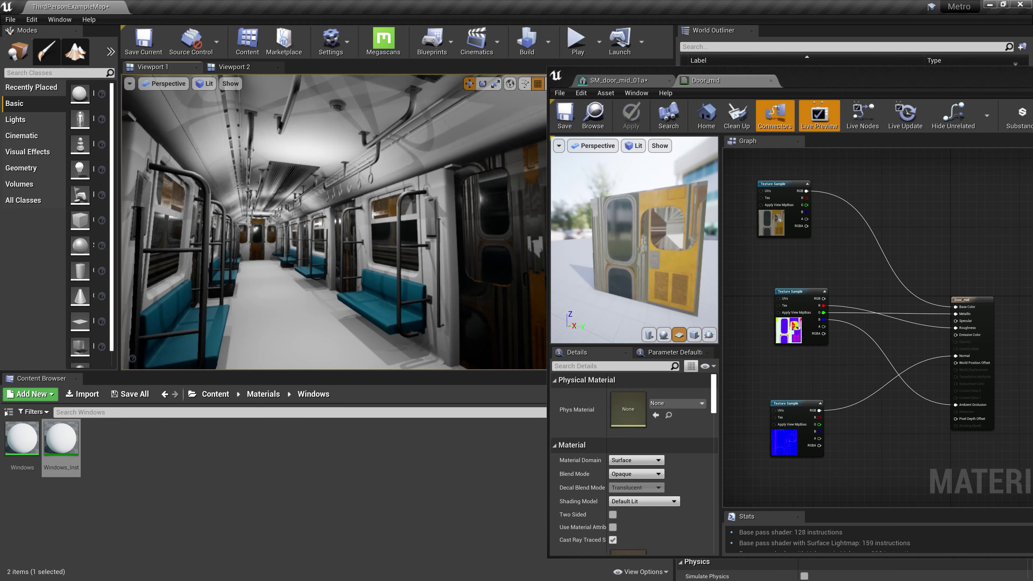
{"action": "right_click_drag", "start_coordinate": [322, 289], "coordinate": [332, 289]}
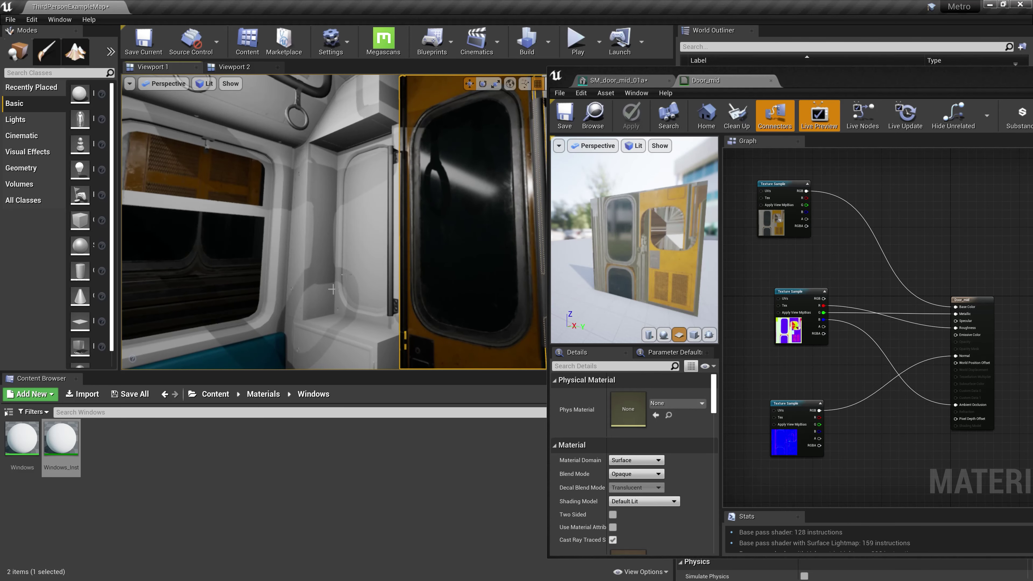
{"action": "left_click_drag", "start_coordinate": [61, 438], "coordinate": [191, 277]}
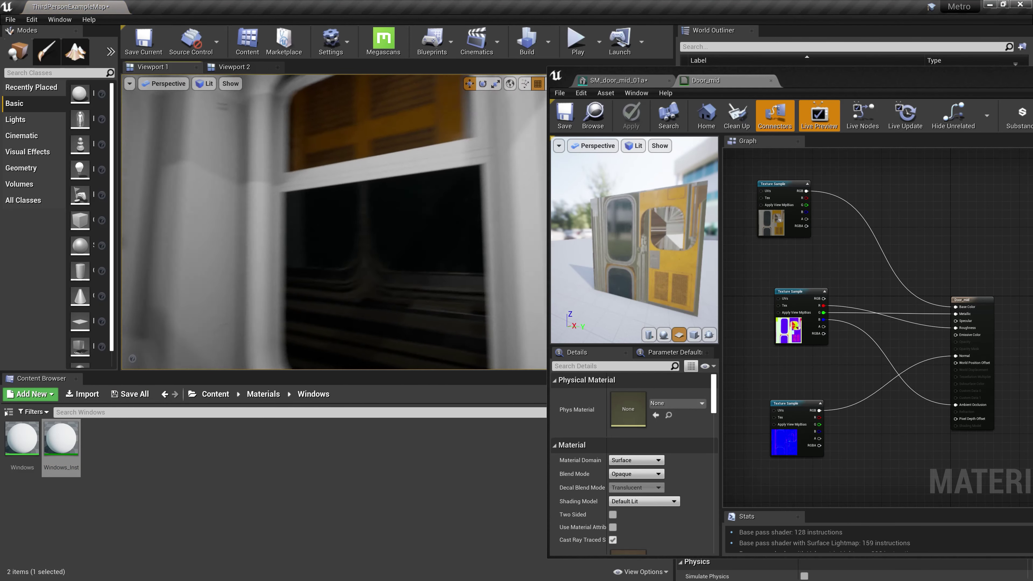
{"action": "mouse_move", "coordinate": [61, 439]}
{"action": "left_mouse_down"}
{"action": "mouse_move", "coordinate": [118, 383]}
{"action": "mouse_move", "coordinate": [322, 264]}
{"action": "left_mouse_up"}
Apply Windows_Inst to the door's second window and the windows along both train walls.
{"action": "right_click_drag", "start_coordinate": [298, 327], "coordinate": [298, 327]}
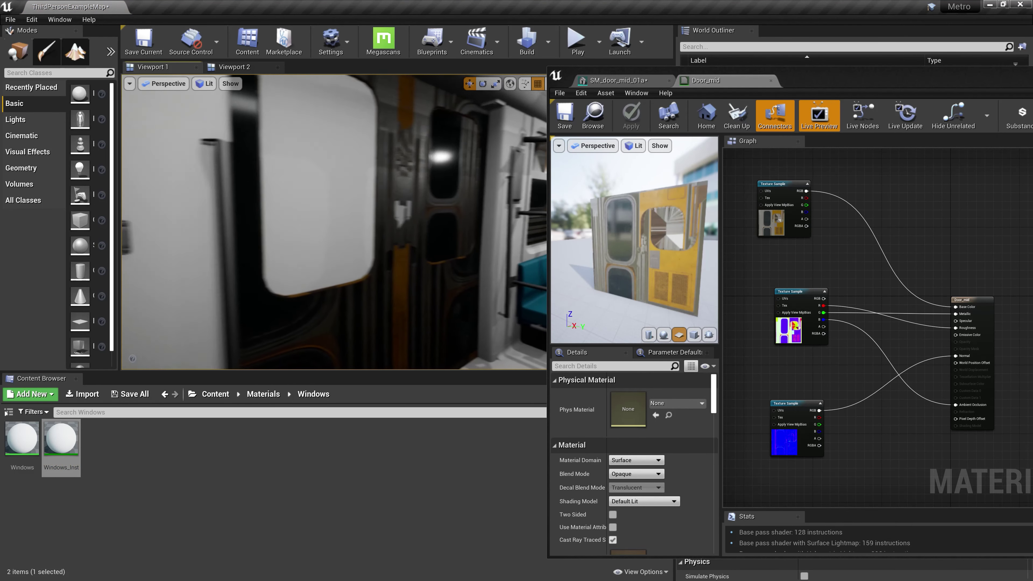
{"action": "left_click_drag", "start_coordinate": [61, 439], "coordinate": [400, 193]}
{"action": "right_click_drag", "start_coordinate": [401, 193], "coordinate": [356, 252]}
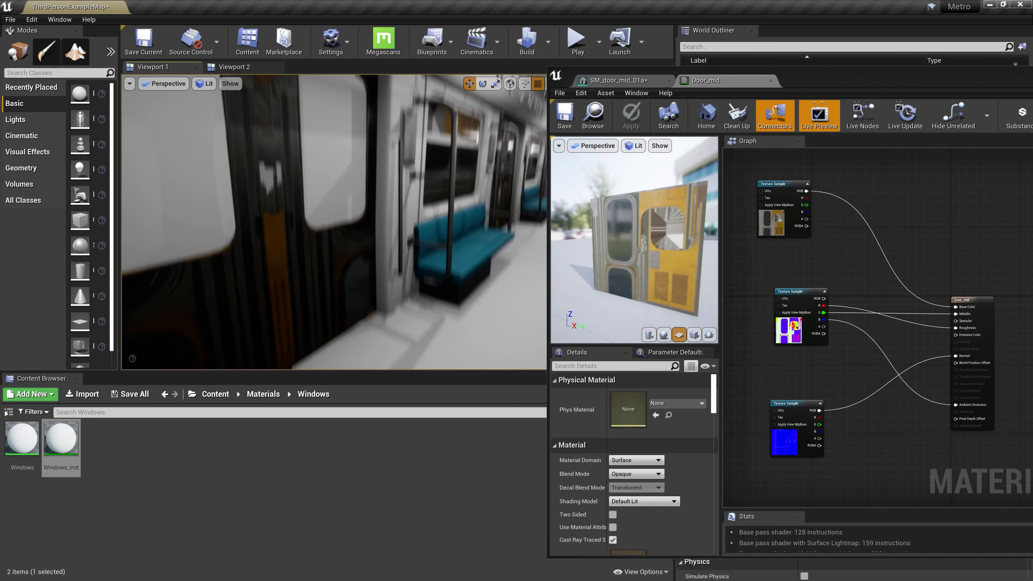
{"action": "right_click_drag", "start_coordinate": [254, 310], "coordinate": [231, 282]}
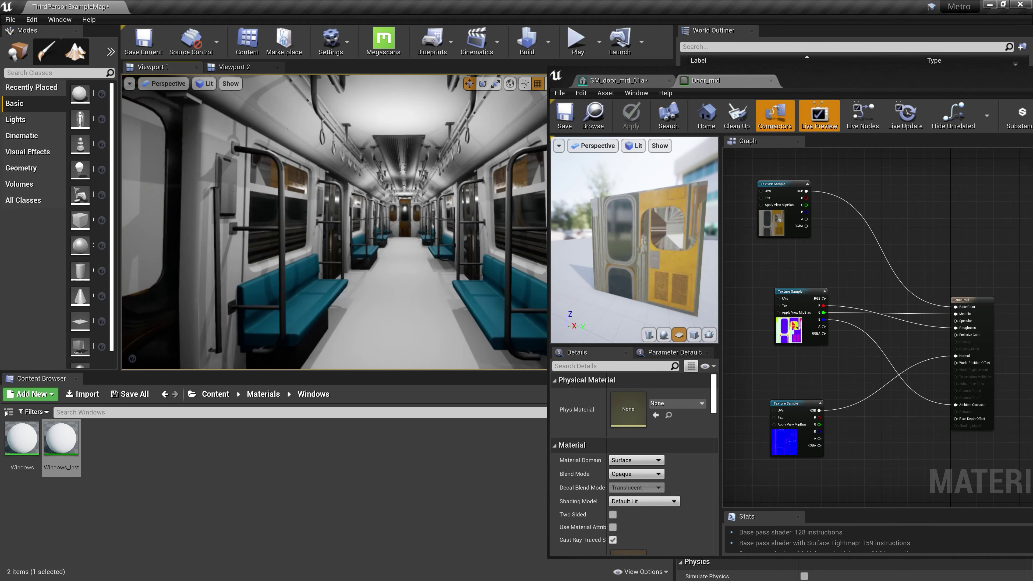
{"action": "left_click_drag", "start_coordinate": [62, 439], "coordinate": [450, 222]}
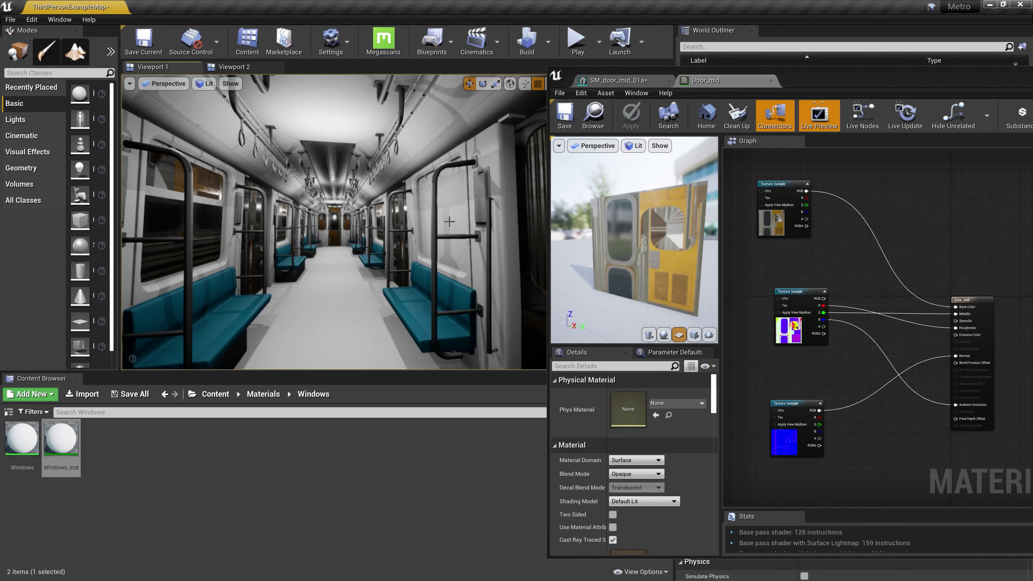
{"action": "left_click_drag", "start_coordinate": [66, 425], "coordinate": [225, 235]}
{"action": "mouse_move", "coordinate": [225, 234]}
{"action": "right_mouse_down"}
{"action": "mouse_move", "coordinate": [268, 220]}
{"action": "mouse_move", "coordinate": [284, 226]}
{"action": "right_mouse_up"}
Go fullscreen with F11 and focus on the yellow door to inspect it up close.
{"action": "key", "text": "F11"}
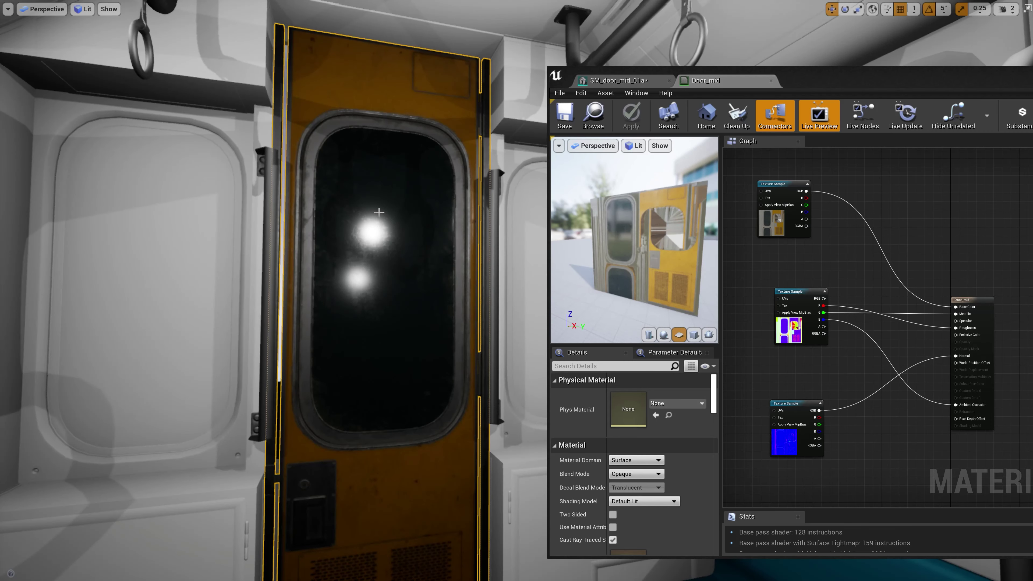
{"action": "left_click_drag", "start_coordinate": [810, 83], "coordinate": [1032, 84]}
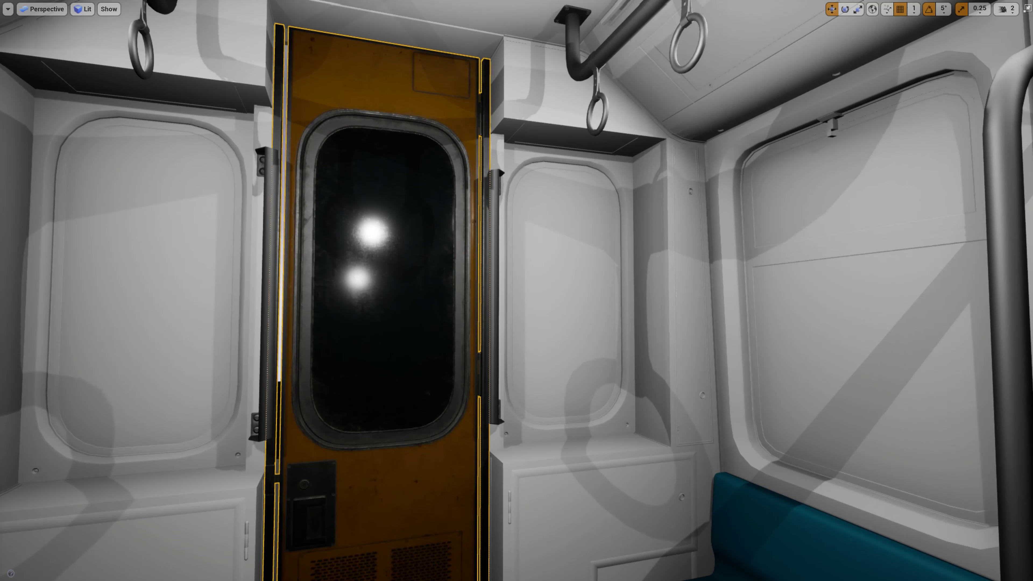
{"action": "key", "text": "f"}
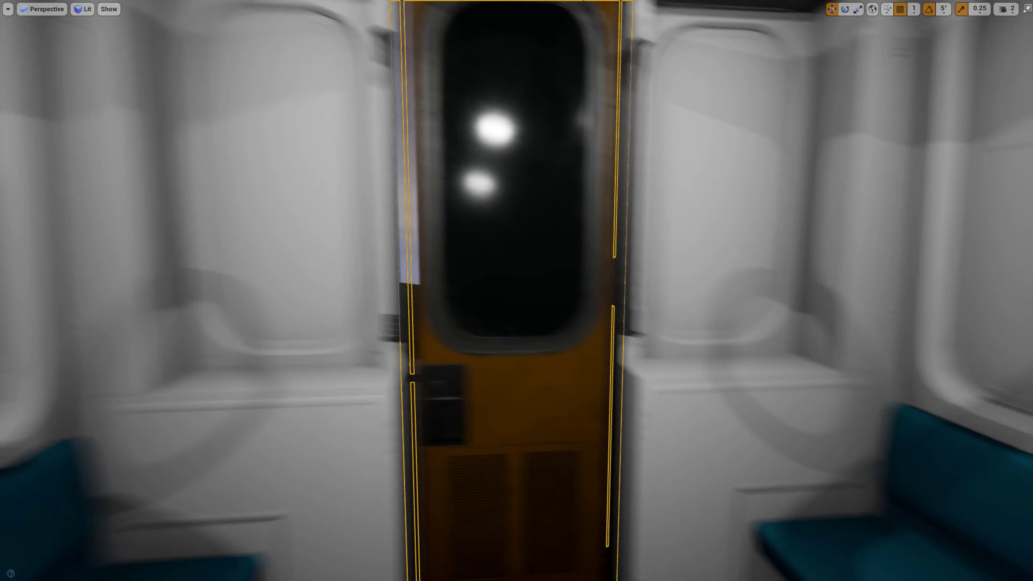
{"action": "right_click_drag", "start_coordinate": [493, 289], "coordinate": [492, 288]}
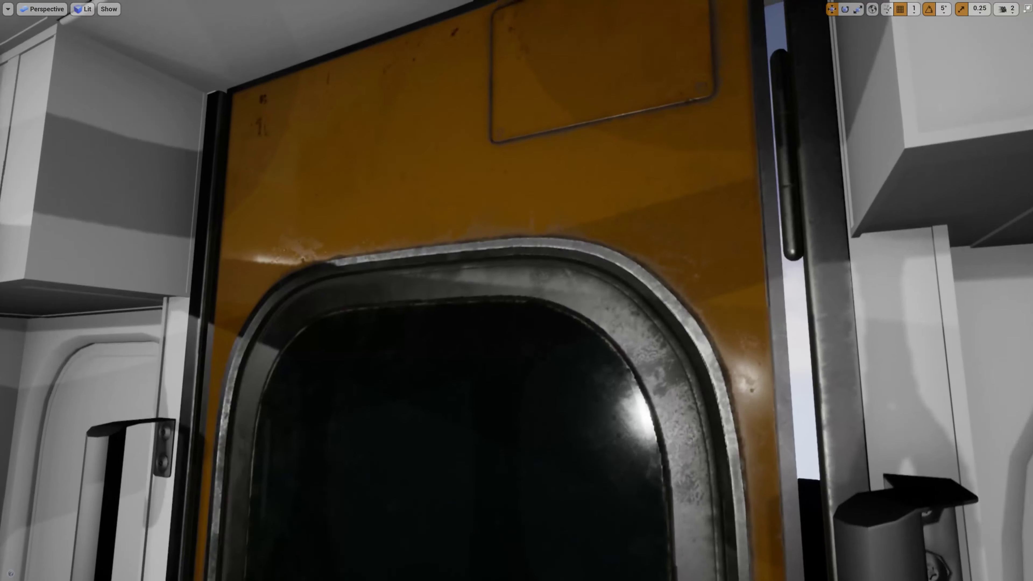
{"action": "right_click_drag", "start_coordinate": [493, 288], "coordinate": [492, 289]}
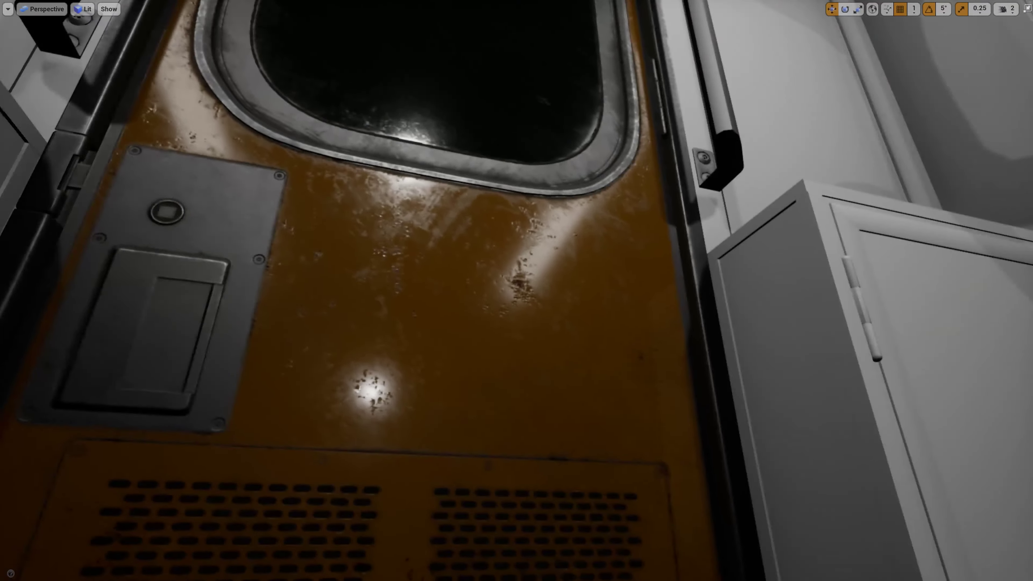
{"action": "right_click_drag", "start_coordinate": [493, 288], "coordinate": [493, 288]}
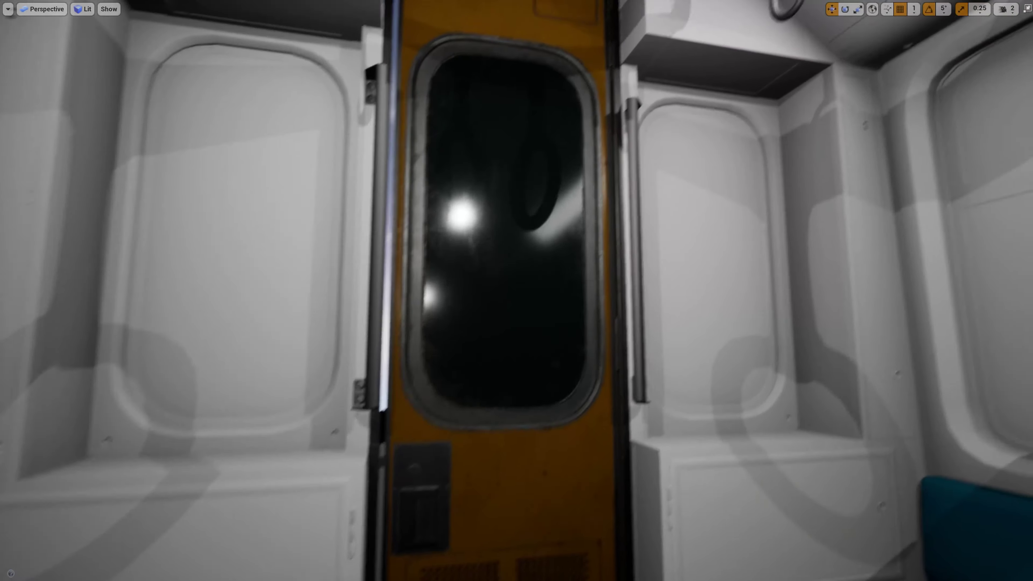
{"action": "right_click_drag", "start_coordinate": [597, 346], "coordinate": [597, 346]}
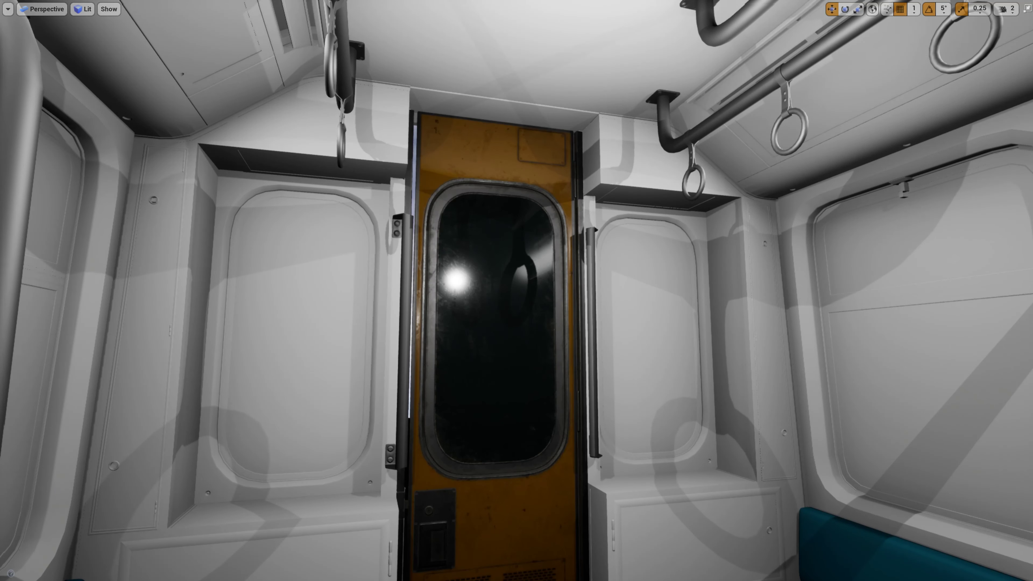
Reframe the door, exit fullscreen with F11, and return to the Materials folder.
{"action": "left_click_drag", "start_coordinate": [1030, 80], "coordinate": [955, 94]}
{"action": "right_click_drag", "start_coordinate": [594, 209], "coordinate": [526, 197]}
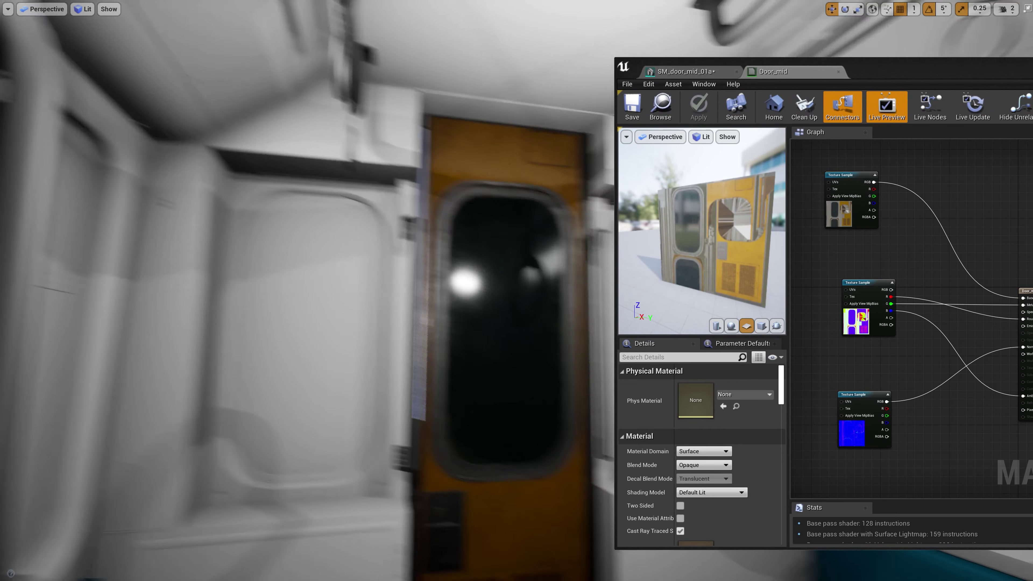
{"action": "left_click_drag", "start_coordinate": [929, 75], "coordinate": [888, 58]}
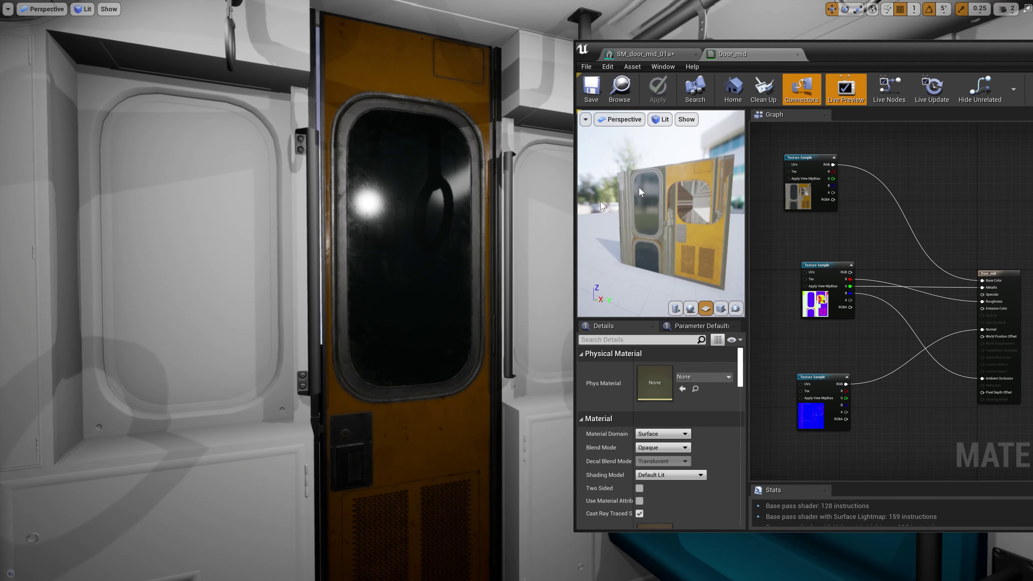
{"action": "right_click_drag", "start_coordinate": [496, 220], "coordinate": [537, 220]}
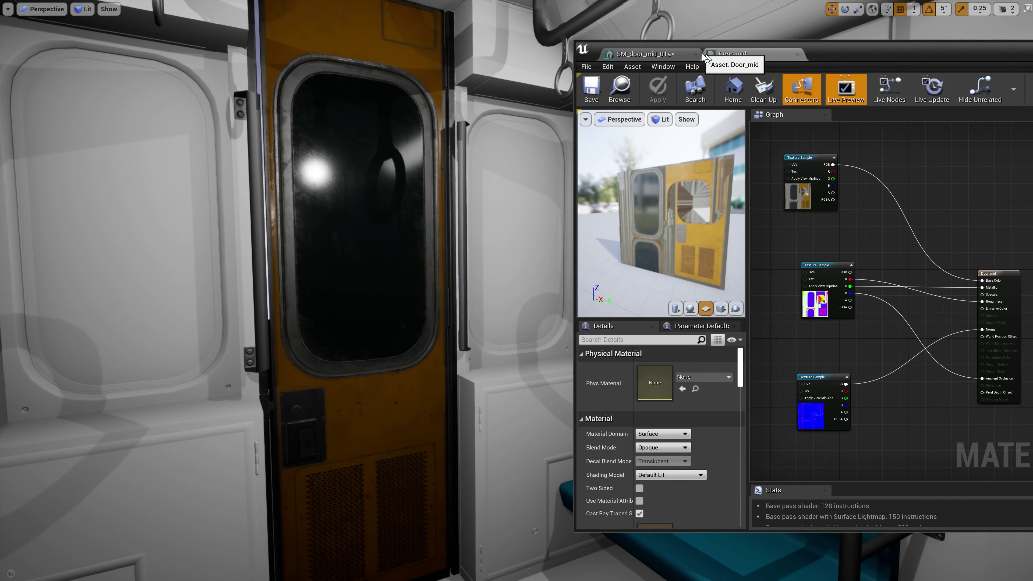
{"action": "right_click_drag", "start_coordinate": [468, 195], "coordinate": [452, 184]}
{"action": "key", "text": "F11"}
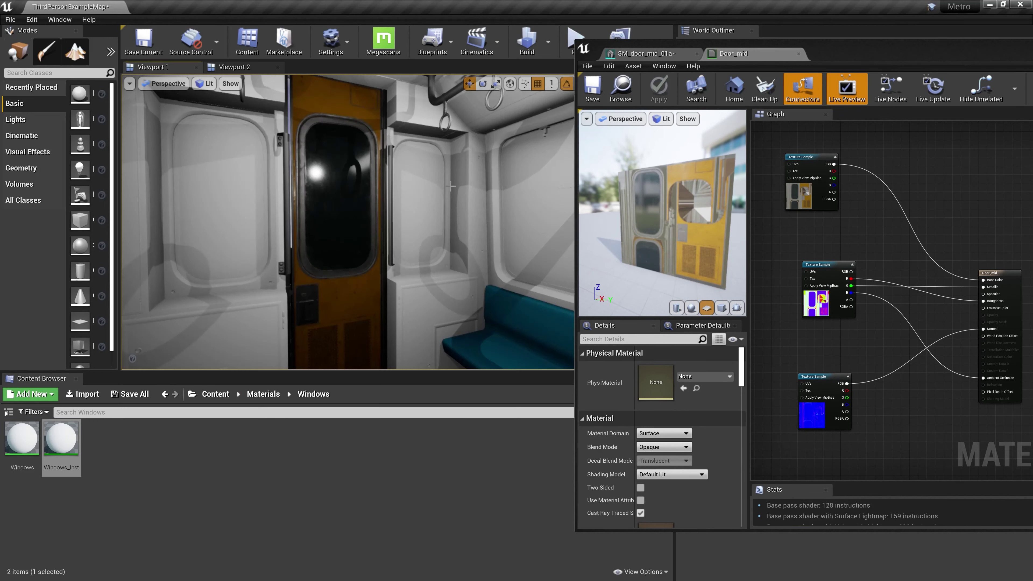
{"action": "right_click_drag", "start_coordinate": [287, 273], "coordinate": [317, 272]}
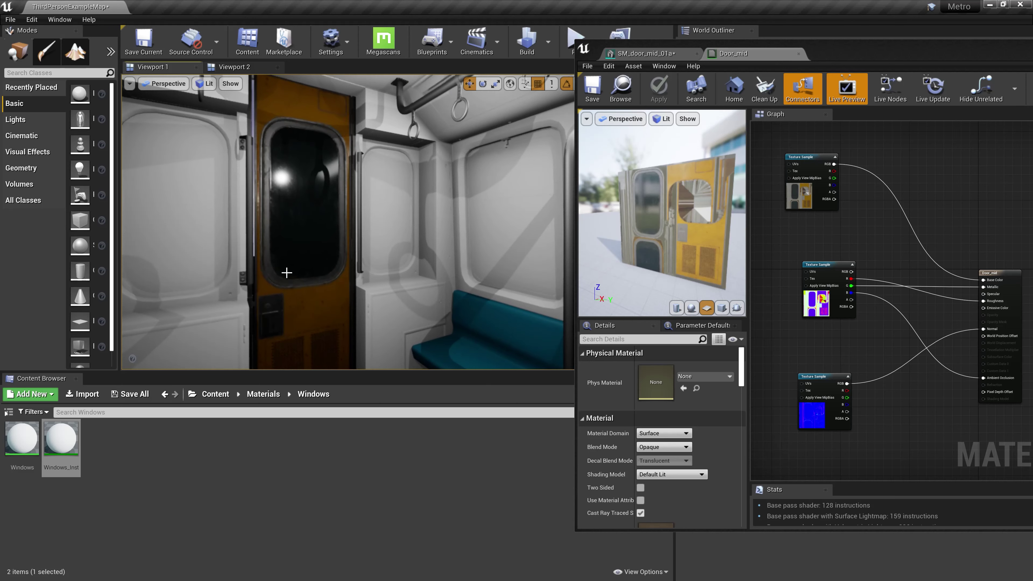
{"action": "left_click", "coordinate": [262, 394]}
Open the Door_mid folder, drop Door_mid_Inst onto the door in the level, and view it closely.
{"action": "double_click", "coordinate": [88, 446]}
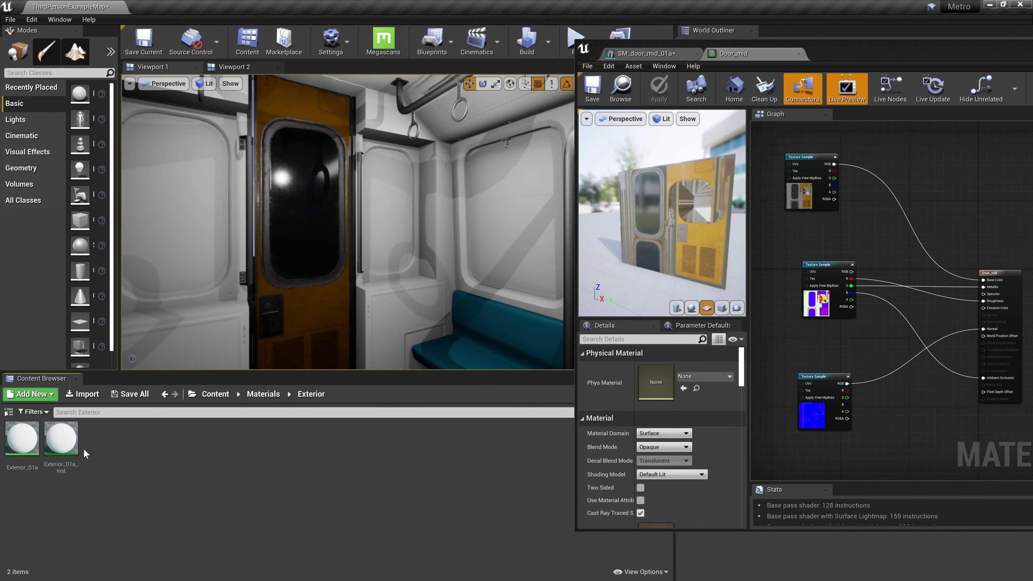
{"action": "left_click", "coordinate": [264, 394]}
{"action": "double_click", "coordinate": [61, 439]}
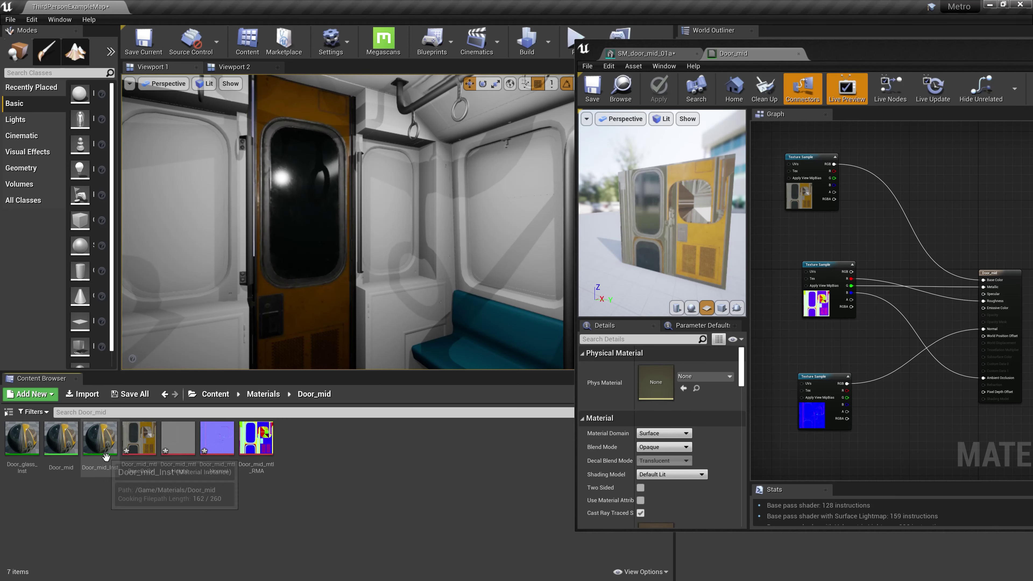
{"action": "left_click", "coordinate": [101, 445]}
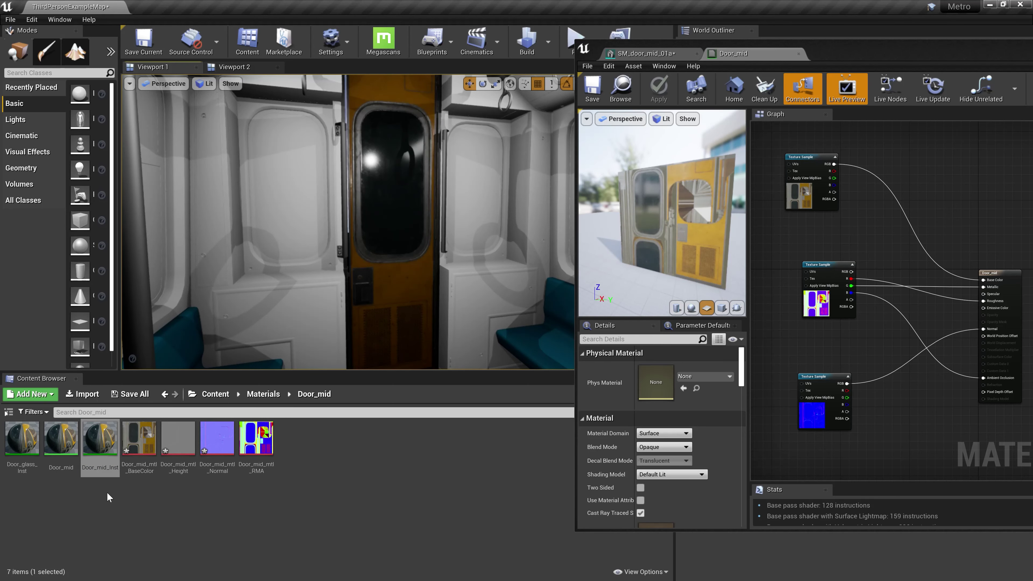
{"action": "right_click", "coordinate": [62, 445]}
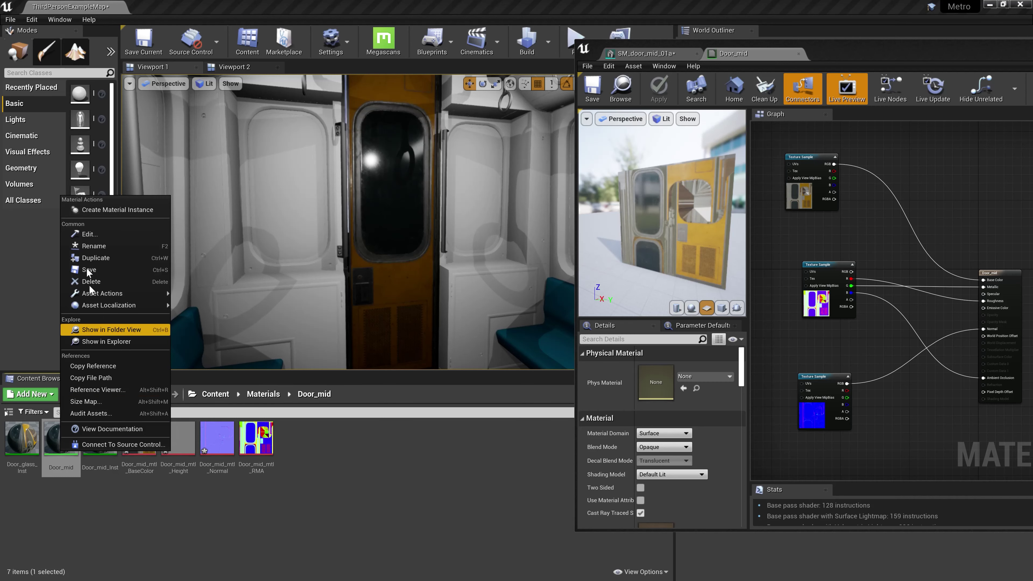
{"action": "left_click", "coordinate": [156, 534]}
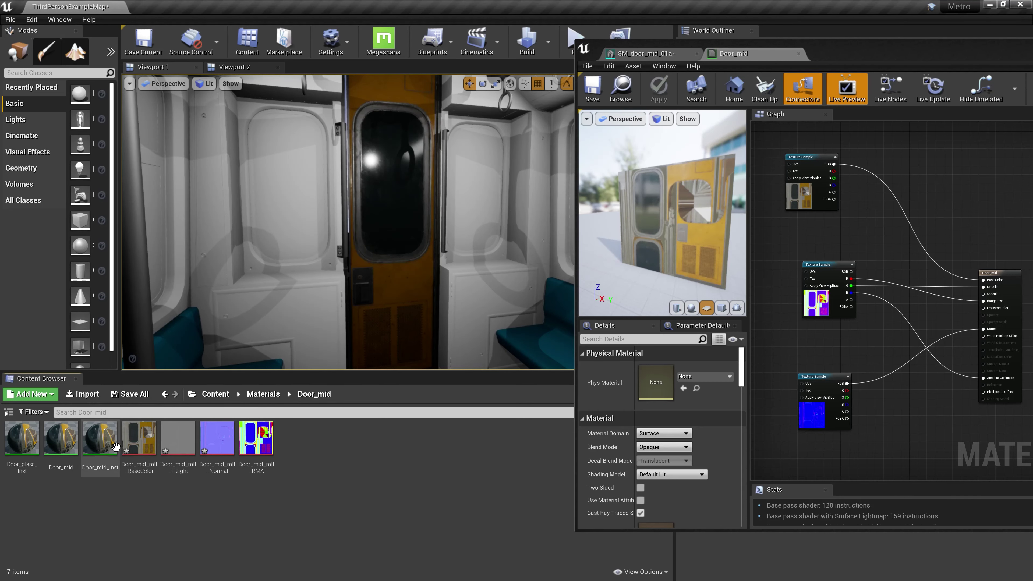
{"action": "left_click", "coordinate": [105, 442]}
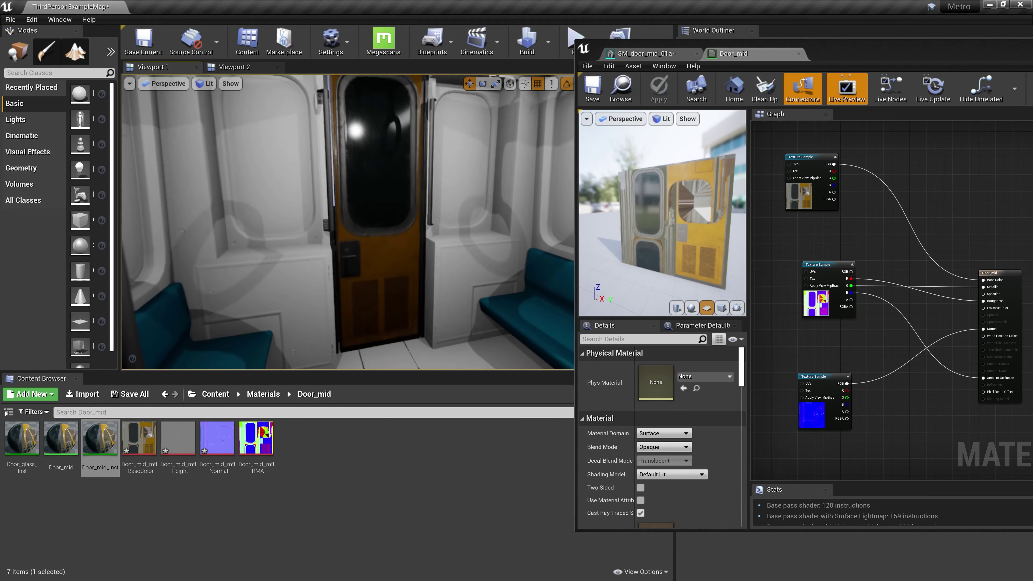
{"action": "right_click_drag", "start_coordinate": [345, 310], "coordinate": [345, 310]}
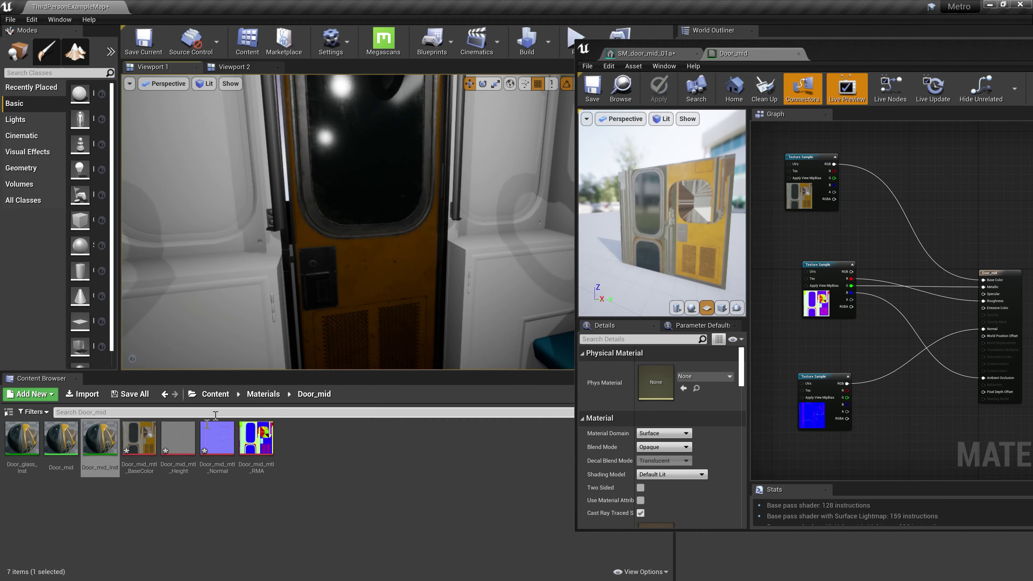
{"action": "left_click_drag", "start_coordinate": [102, 440], "coordinate": [361, 295]}
{"action": "right_click_drag", "start_coordinate": [331, 326], "coordinate": [331, 325]}
Widen the material editor to the screen edge and tidy the Door_mid graph around the RMA node.
{"action": "left_click_drag", "start_coordinate": [910, 46], "coordinate": [671, 66]}
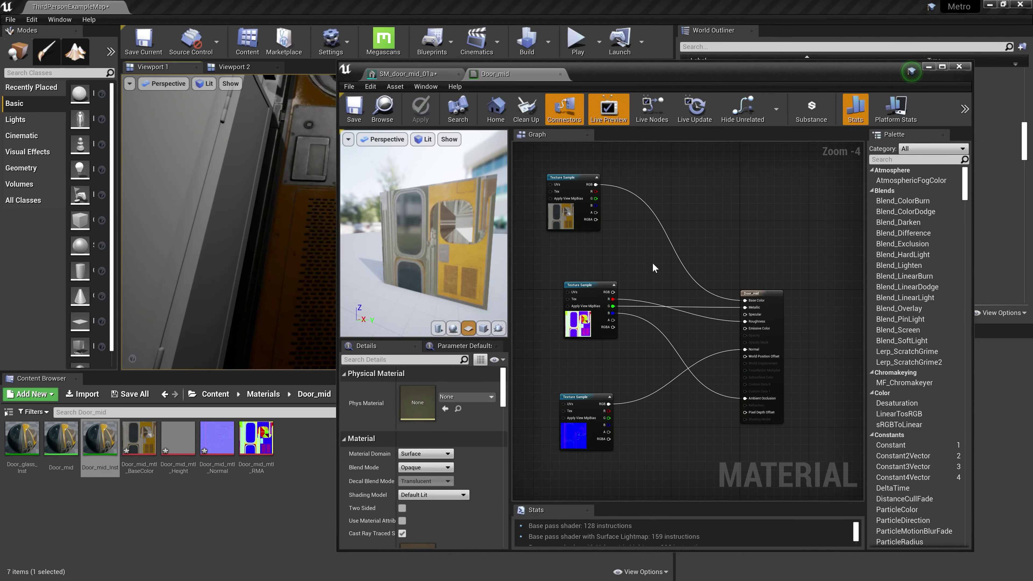
{"action": "left_click_drag", "start_coordinate": [972, 153], "coordinate": [1032, 153]}
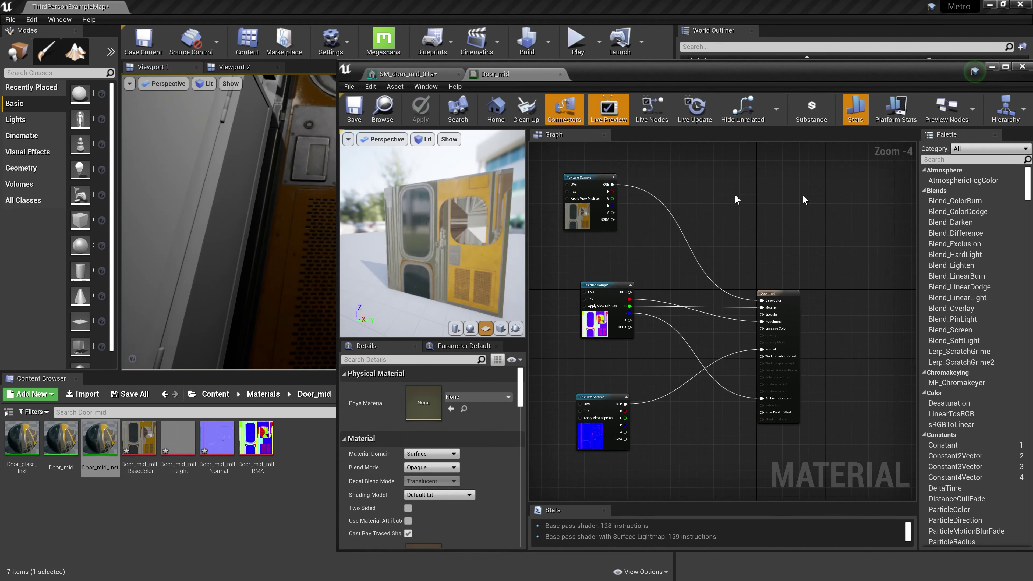
{"action": "scroll", "coordinate": [719, 269], "scroll_direction": "up", "scroll_amount": 3}
{"action": "scroll", "coordinate": [719, 268], "scroll_direction": "down", "scroll_amount": 3}
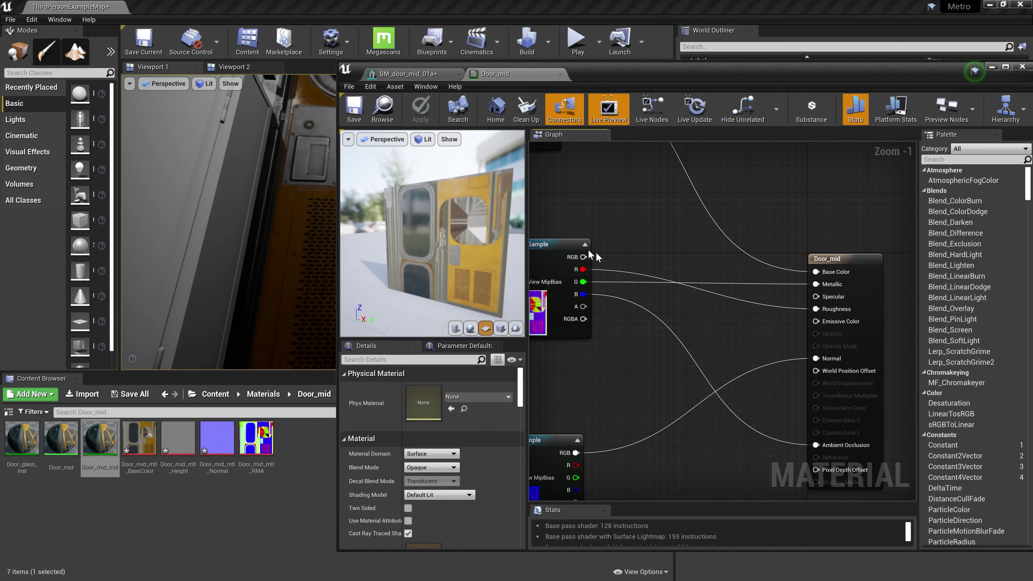
{"action": "scroll", "coordinate": [590, 260], "scroll_direction": "up", "scroll_amount": 3}
{"action": "left_click_drag", "start_coordinate": [602, 271], "coordinate": [619, 237]}
{"action": "right_click_drag", "start_coordinate": [637, 243], "coordinate": [595, 236]}
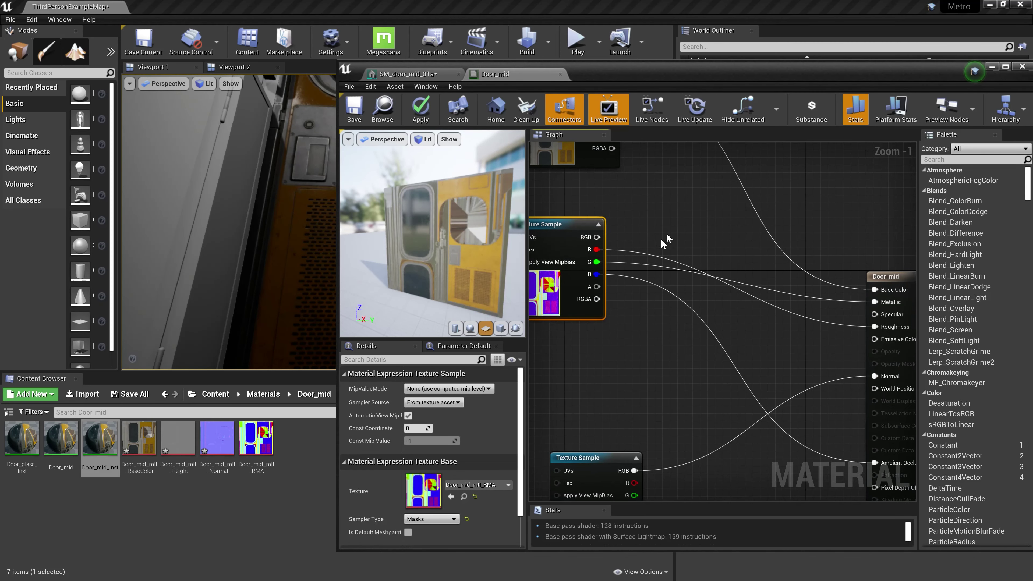
{"action": "right_click_drag", "start_coordinate": [704, 238], "coordinate": [701, 268]}
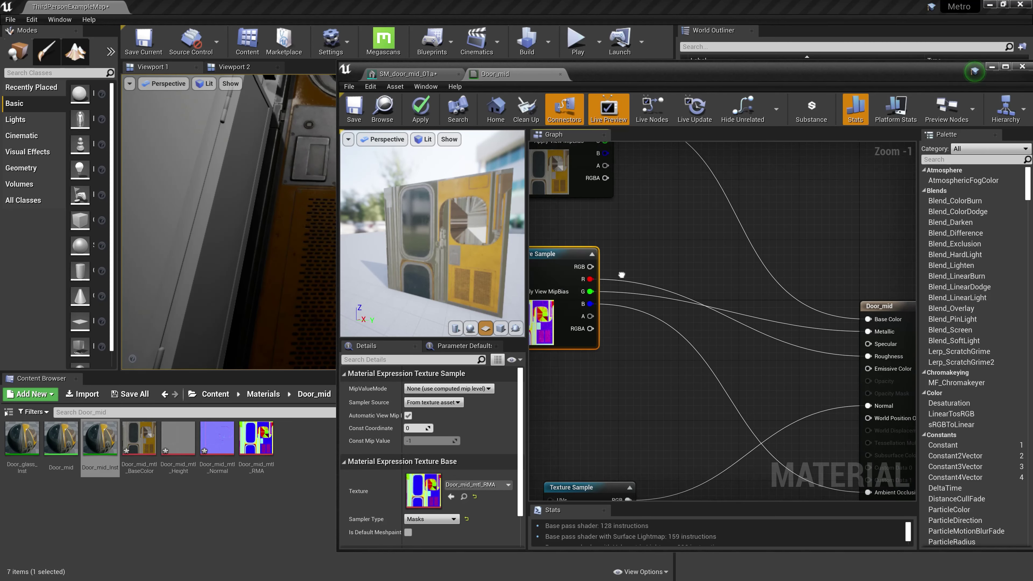
{"action": "left_click", "coordinate": [701, 269]}
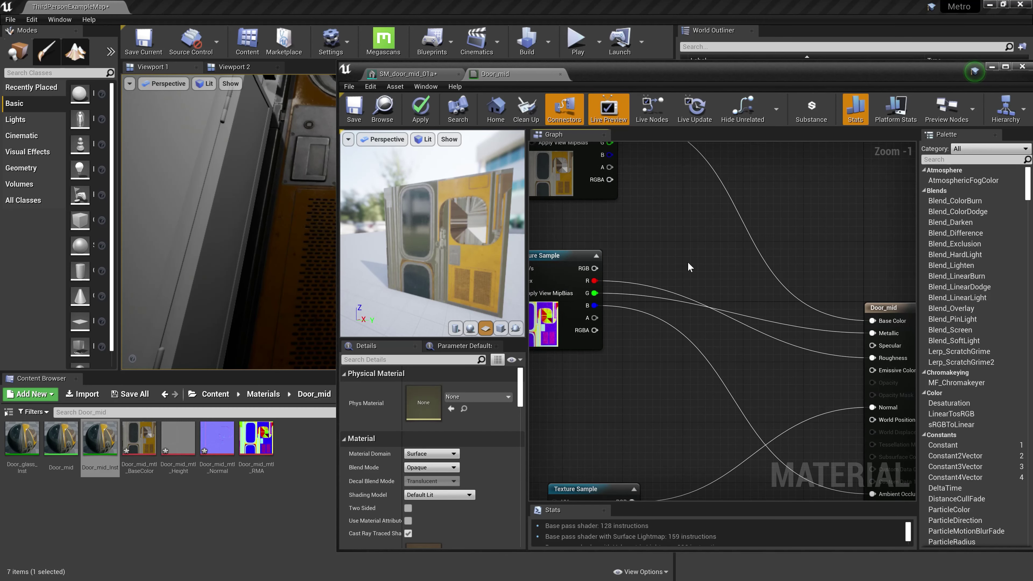
Add a 0 constant and convert it into a scalar parameter named Roughness.
{"action": "left_click", "coordinate": [705, 264]}
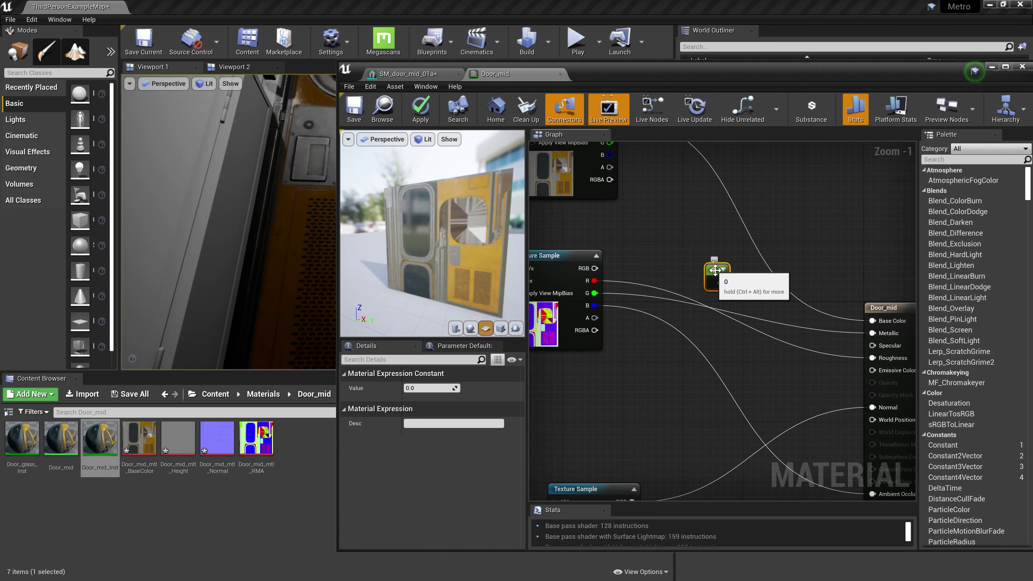
{"action": "left_click_drag", "start_coordinate": [715, 270], "coordinate": [713, 256]}
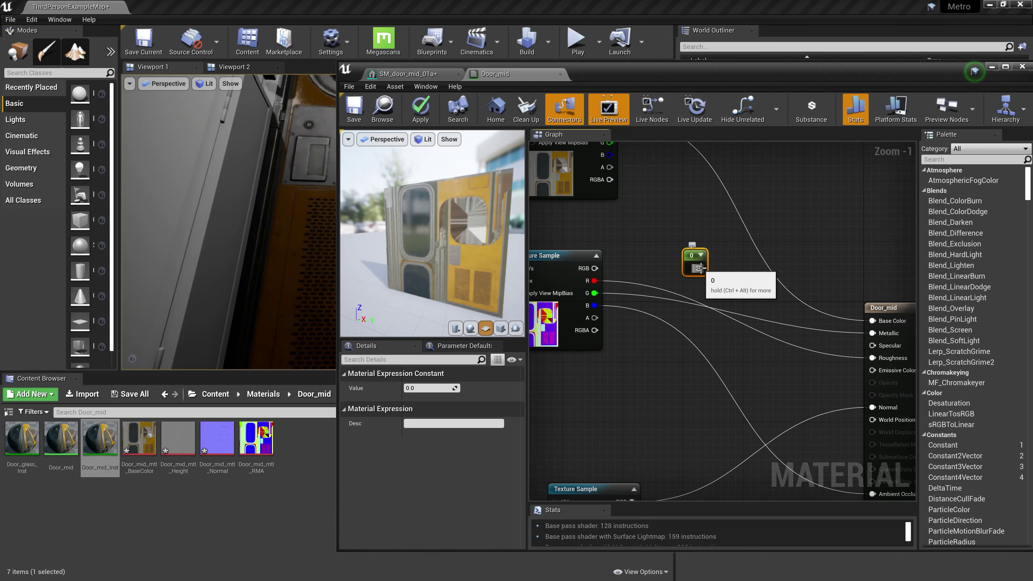
{"action": "right_click", "coordinate": [684, 260]}
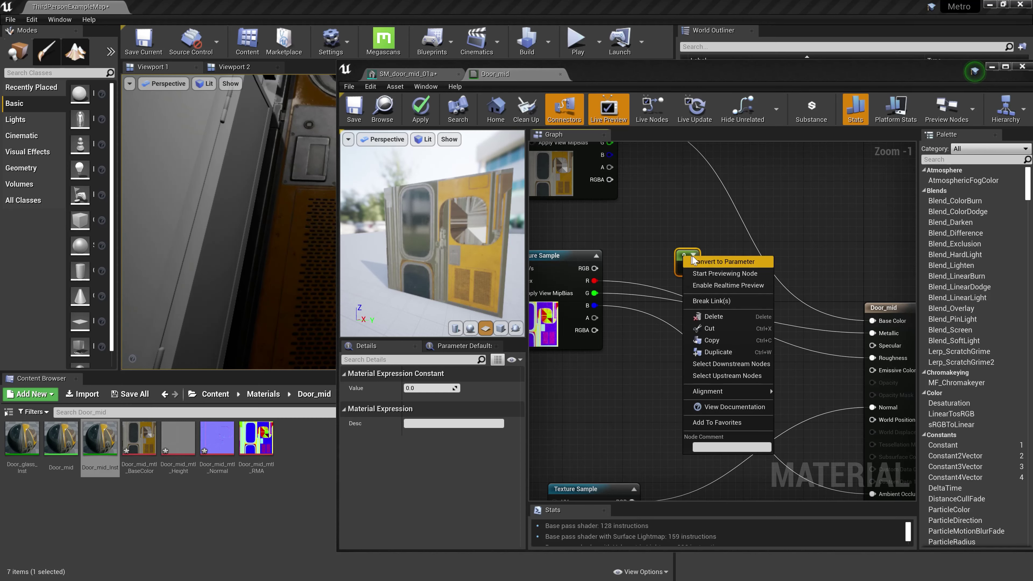
{"action": "left_click", "coordinate": [724, 262]}
{"action": "type", "text": "Roughness"}
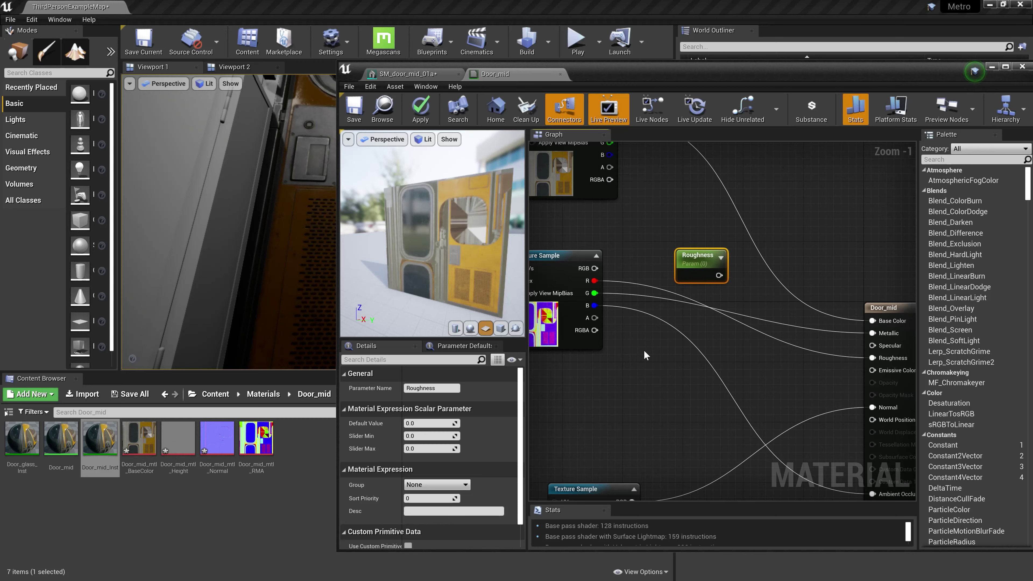
{"action": "right_click_drag", "start_coordinate": [686, 378], "coordinate": [696, 372]}
Add a Multiply node fed by the RMA texture's R channel (A) and Roughness (B).
{"action": "left_click_drag", "start_coordinate": [714, 250], "coordinate": [714, 235]}
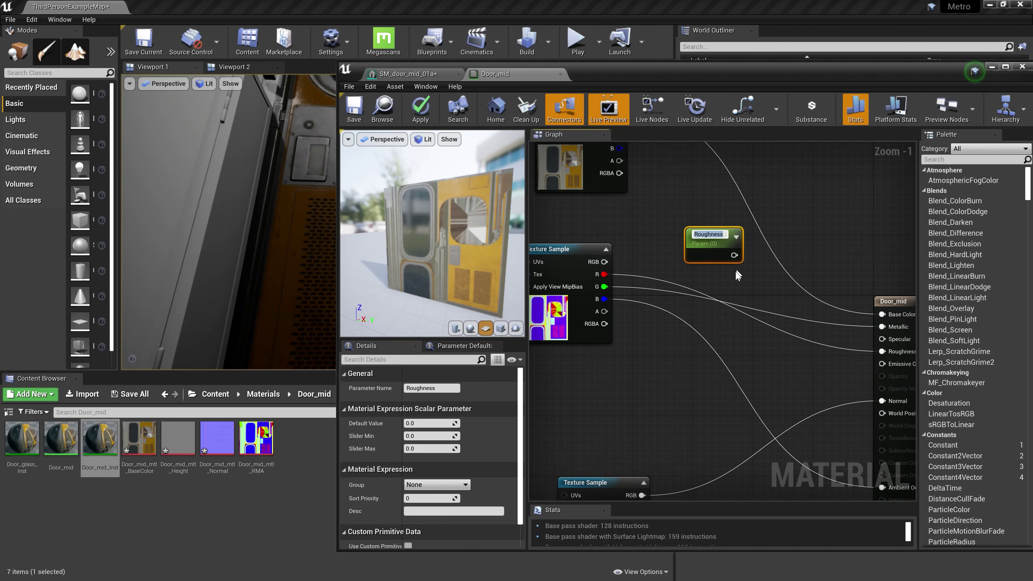
{"action": "right_click", "coordinate": [737, 287]}
{"action": "type", "text": "mu"}
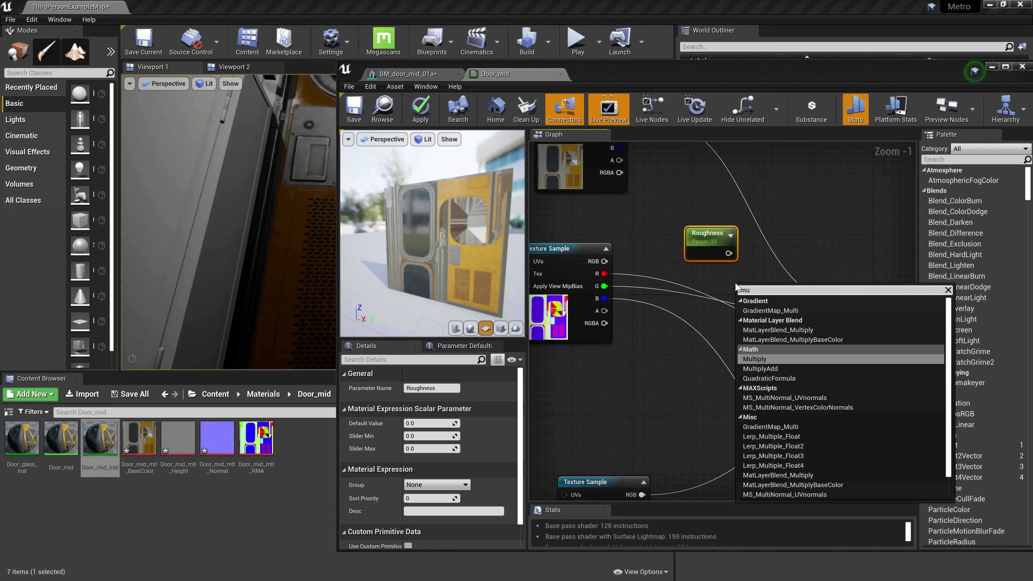
{"action": "left_click", "coordinate": [757, 360]}
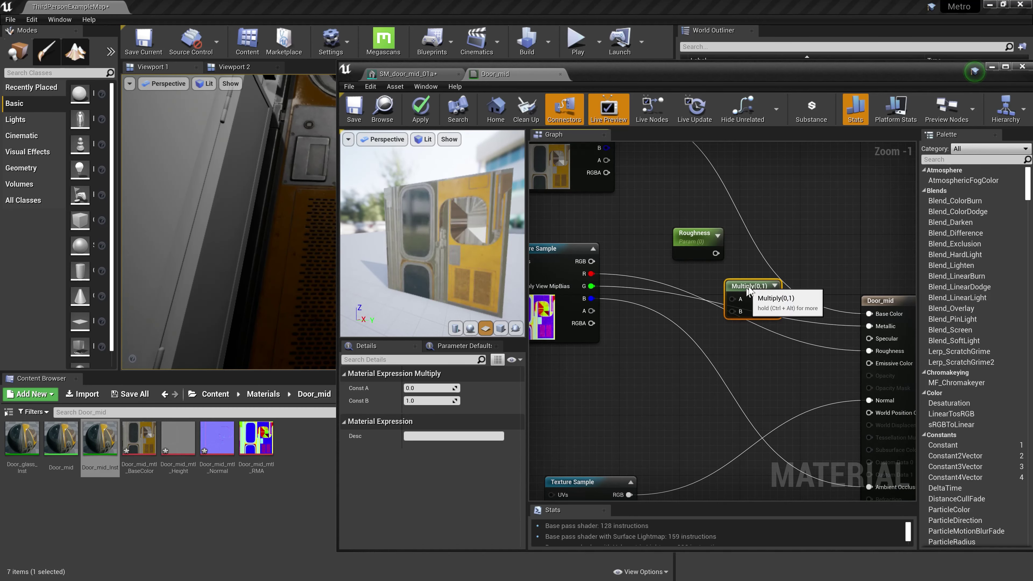
{"action": "left_click_drag", "start_coordinate": [694, 238], "coordinate": [641, 374]}
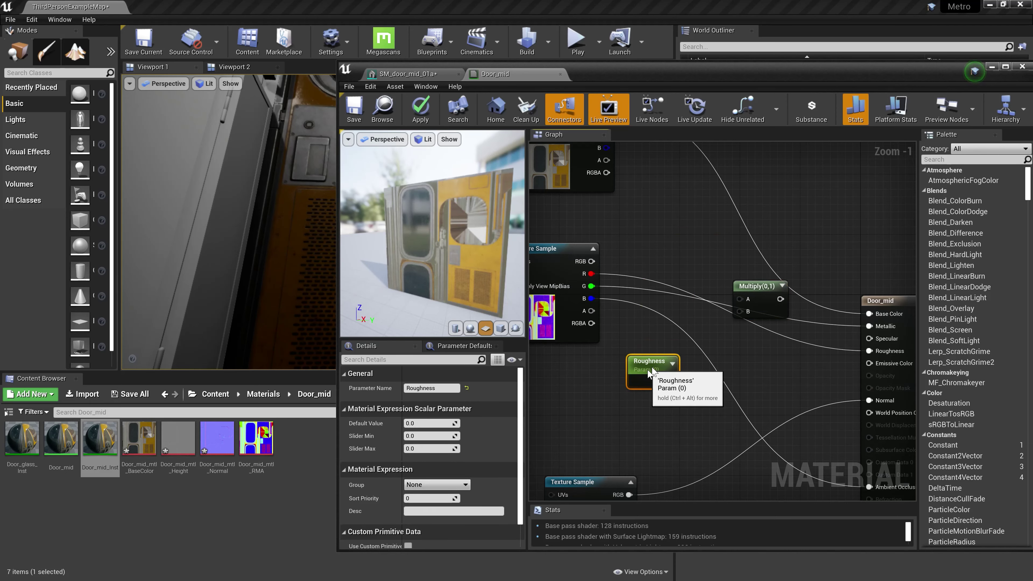
{"action": "mouse_move", "coordinate": [590, 273]}
{"action": "left_mouse_down"}
{"action": "mouse_move", "coordinate": [742, 304]}
{"action": "mouse_move", "coordinate": [751, 263]}
{"action": "left_mouse_up"}
{"action": "left_click", "coordinate": [753, 286]}
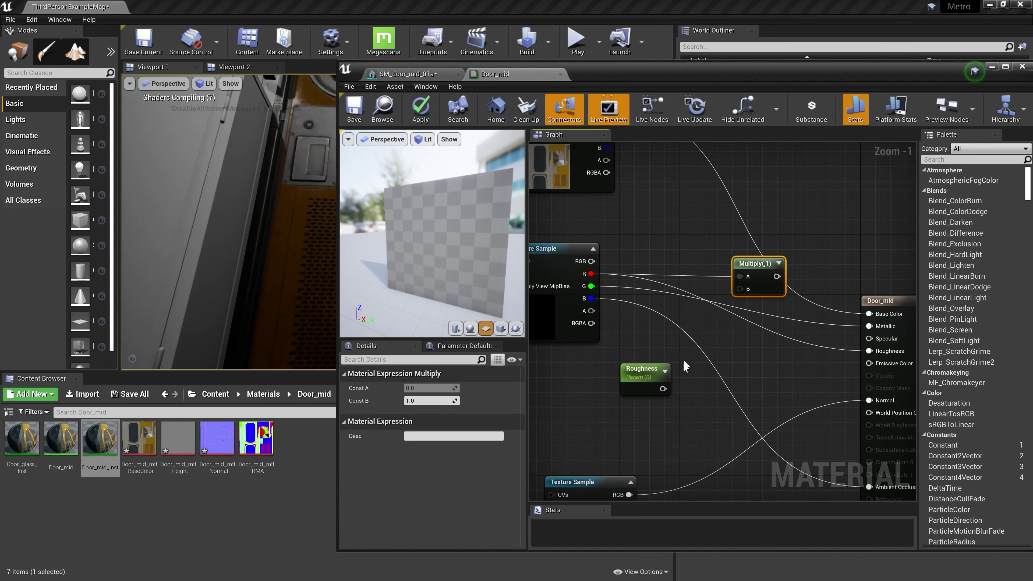
{"action": "left_click_drag", "start_coordinate": [662, 388], "coordinate": [742, 291]}
Rearrange the Texture Sample, Roughness and Multiply nodes into a tidy layout.
{"action": "right_click_drag", "start_coordinate": [693, 284], "coordinate": [717, 287]}
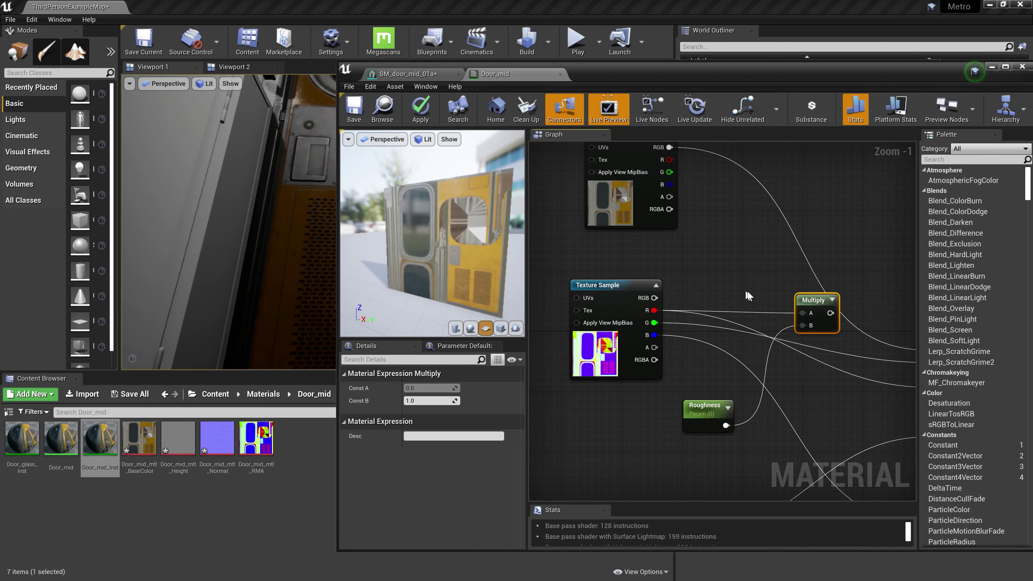
{"action": "left_click", "coordinate": [703, 417]}
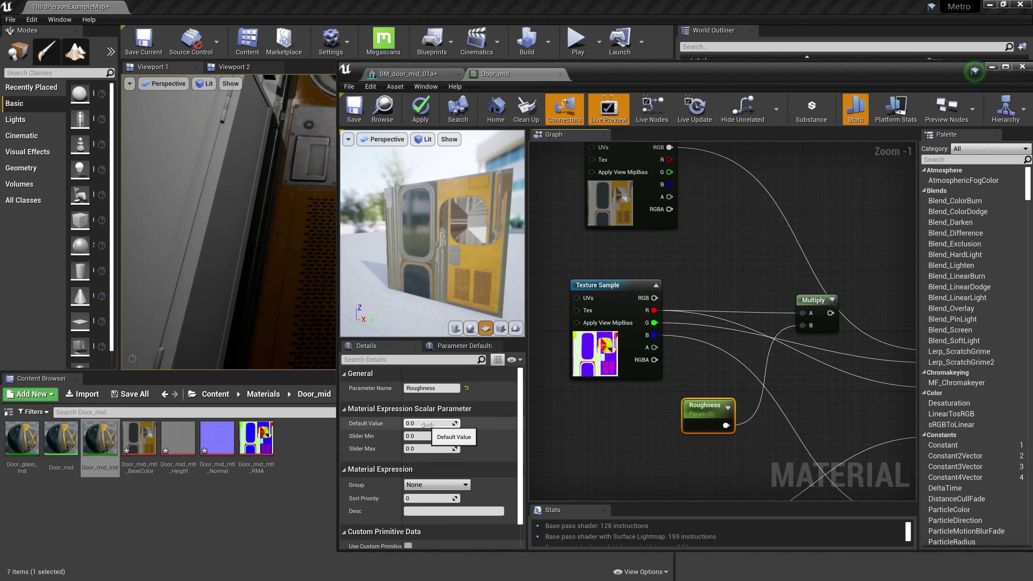
{"action": "right_click", "coordinate": [816, 304]}
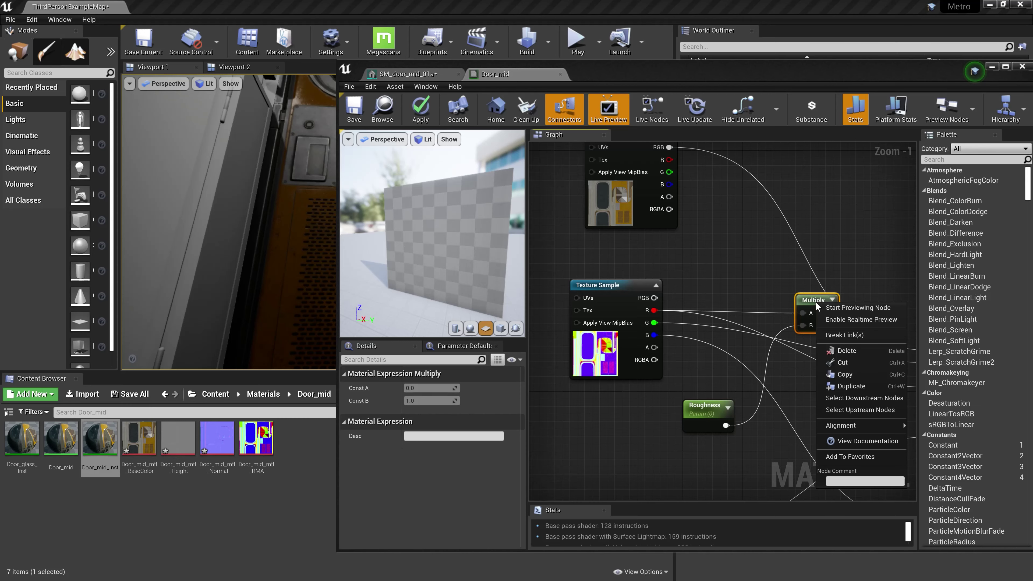
{"action": "left_click_drag", "start_coordinate": [817, 303], "coordinate": [801, 303]}
{"action": "right_click", "coordinate": [799, 304]}
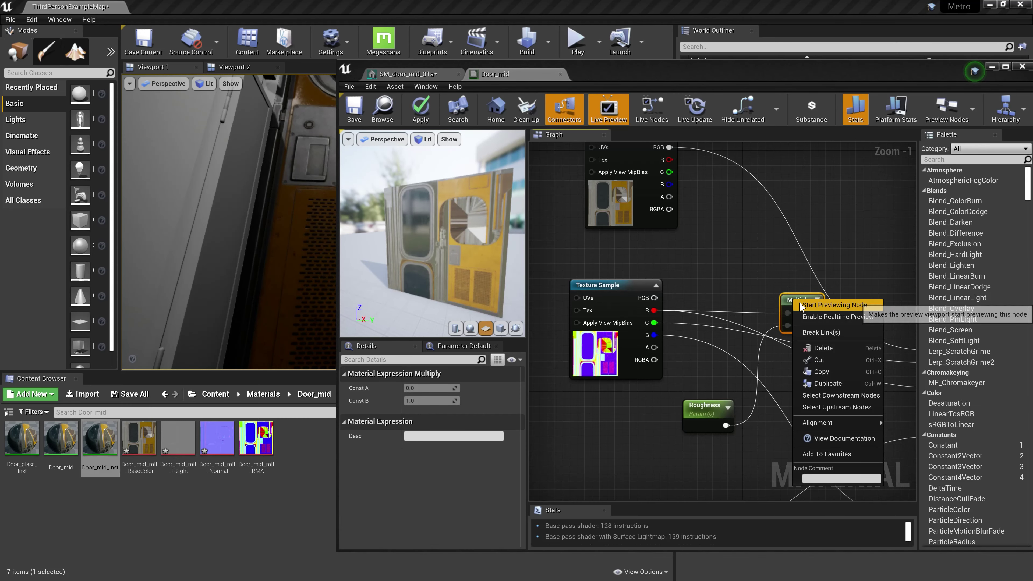
{"action": "left_click", "coordinate": [800, 306]}
{"action": "right_click_drag", "start_coordinate": [798, 309], "coordinate": [770, 298]}
{"action": "mouse_move", "coordinate": [765, 288]}
{"action": "left_mouse_down"}
{"action": "mouse_move", "coordinate": [766, 273]}
{"action": "mouse_move", "coordinate": [772, 281]}
{"action": "left_mouse_up"}
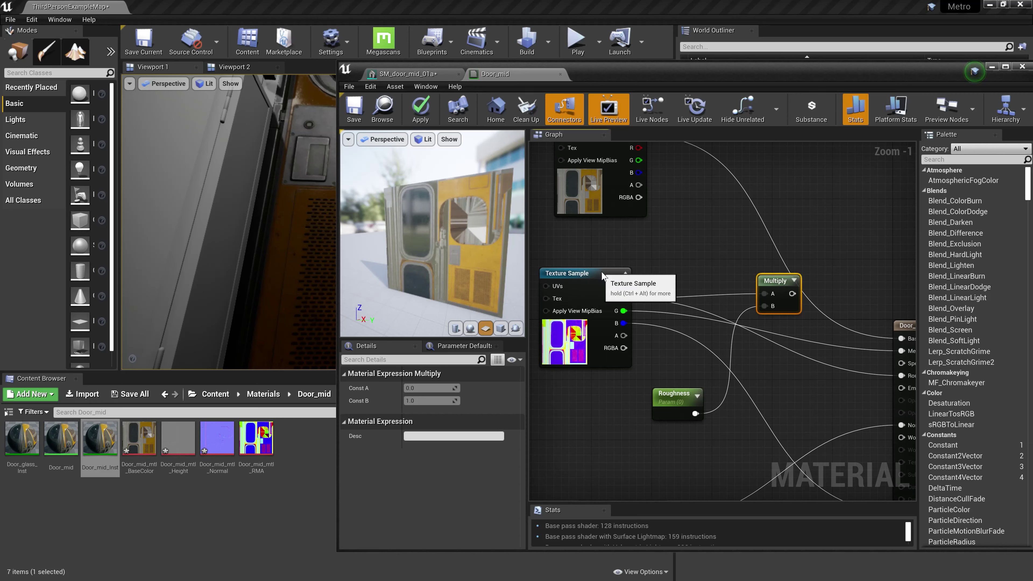
{"action": "left_click_drag", "start_coordinate": [602, 277], "coordinate": [602, 262]}
{"action": "left_click_drag", "start_coordinate": [673, 393], "coordinate": [684, 420]}
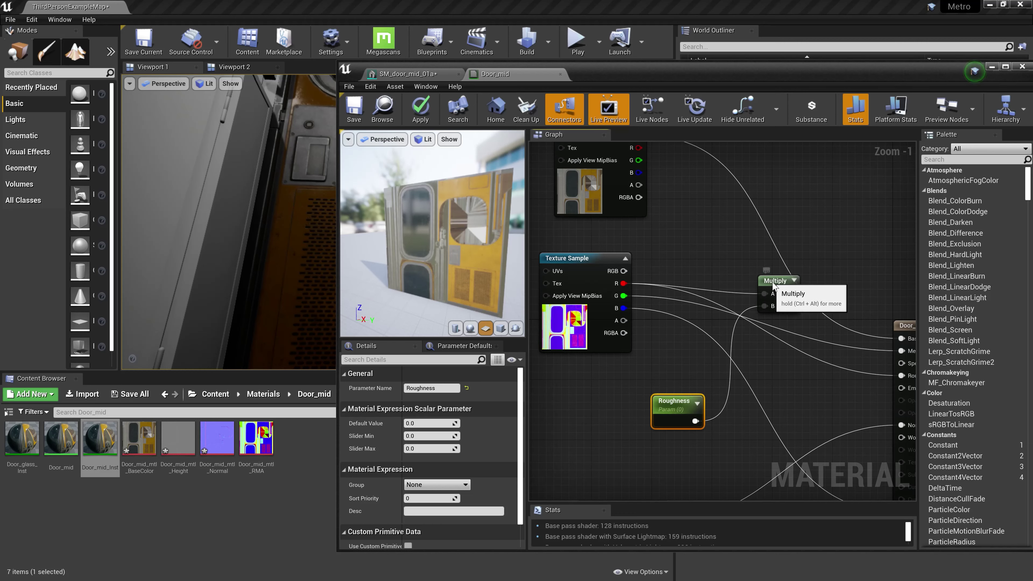
{"action": "left_click_drag", "start_coordinate": [772, 283], "coordinate": [767, 279]}
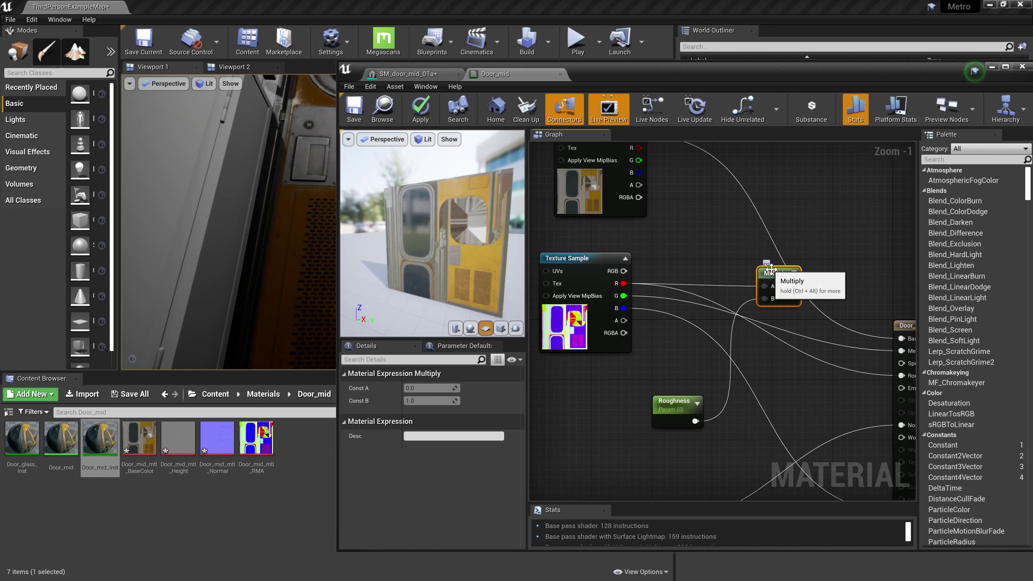
{"action": "left_click_drag", "start_coordinate": [665, 405], "coordinate": [660, 401]}
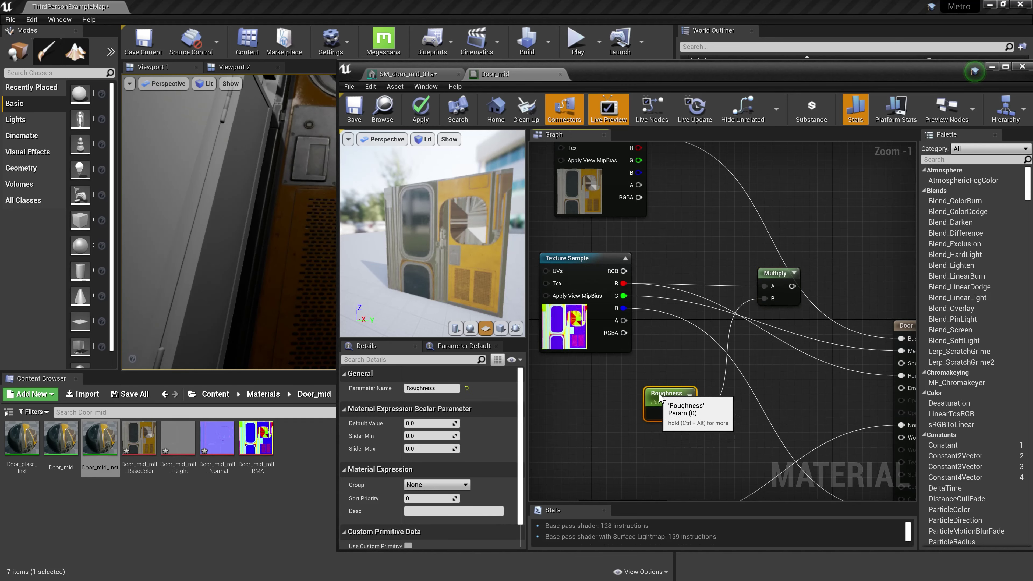
{"action": "left_click", "coordinate": [773, 274]}
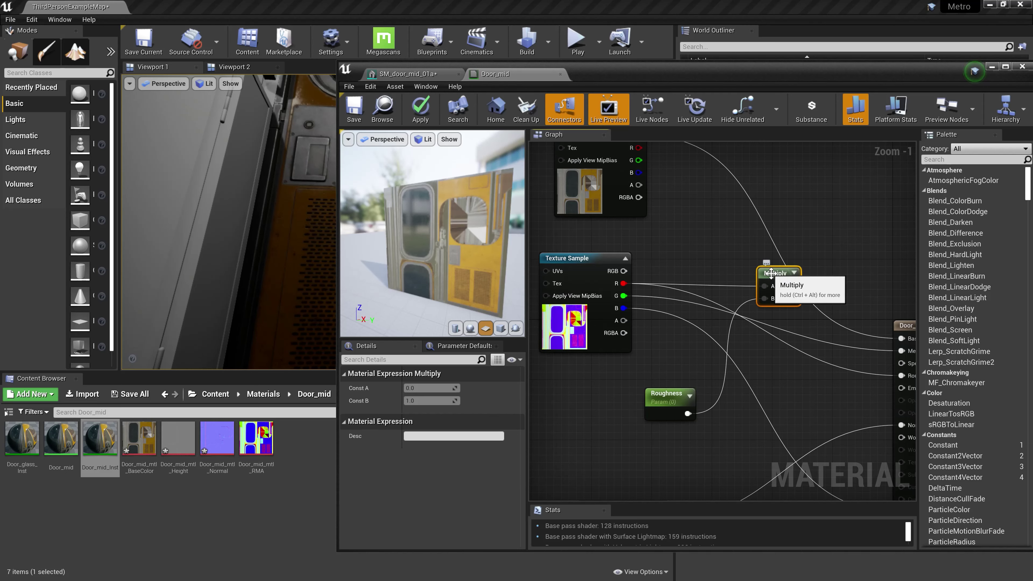
{"action": "right_click", "coordinate": [771, 273]}
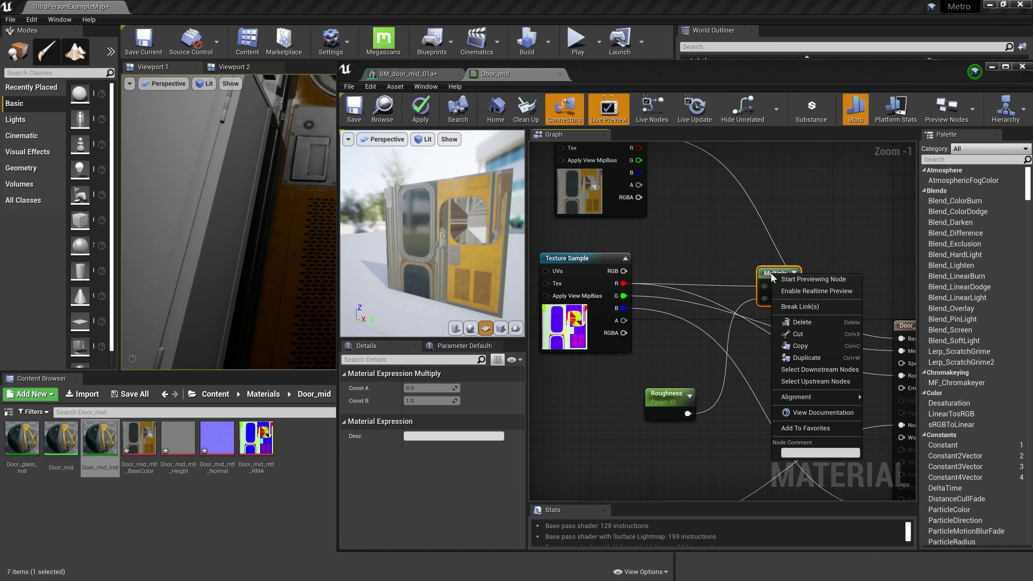
Preview the Multiply node and try Roughness defaults of 2.0 and 20.0, settling on 1.0.
{"action": "left_click", "coordinate": [816, 278]}
{"action": "mouse_move", "coordinate": [467, 242]}
{"action": "left_mouse_down"}
{"action": "mouse_move", "coordinate": [478, 223]}
{"action": "mouse_move", "coordinate": [473, 236]}
{"action": "left_mouse_up"}
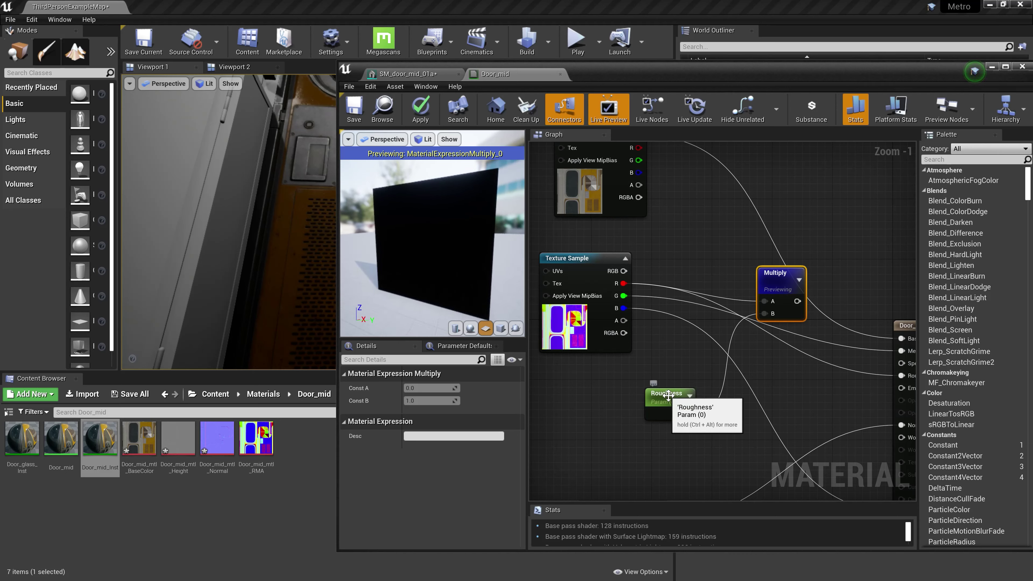
{"action": "left_click", "coordinate": [667, 404]}
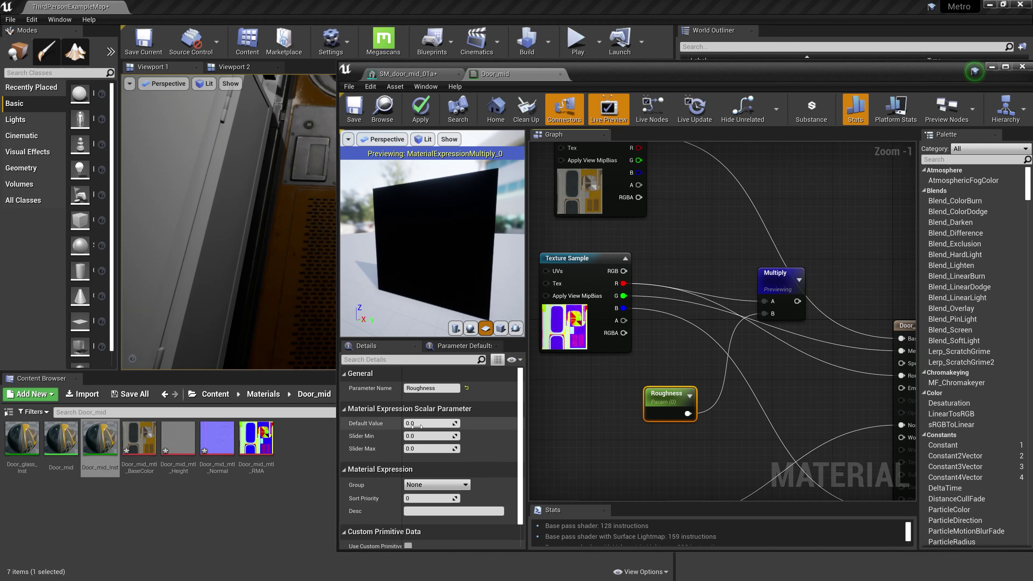
{"action": "type", "text": "1"}
{"action": "key", "text": "Return"}
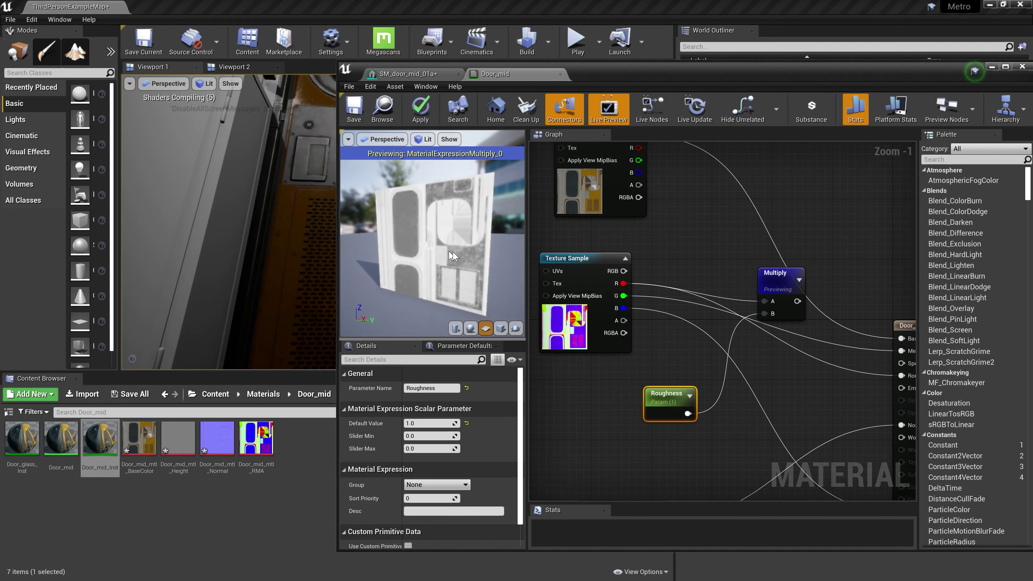
{"action": "left_click_drag", "start_coordinate": [431, 244], "coordinate": [447, 244]}
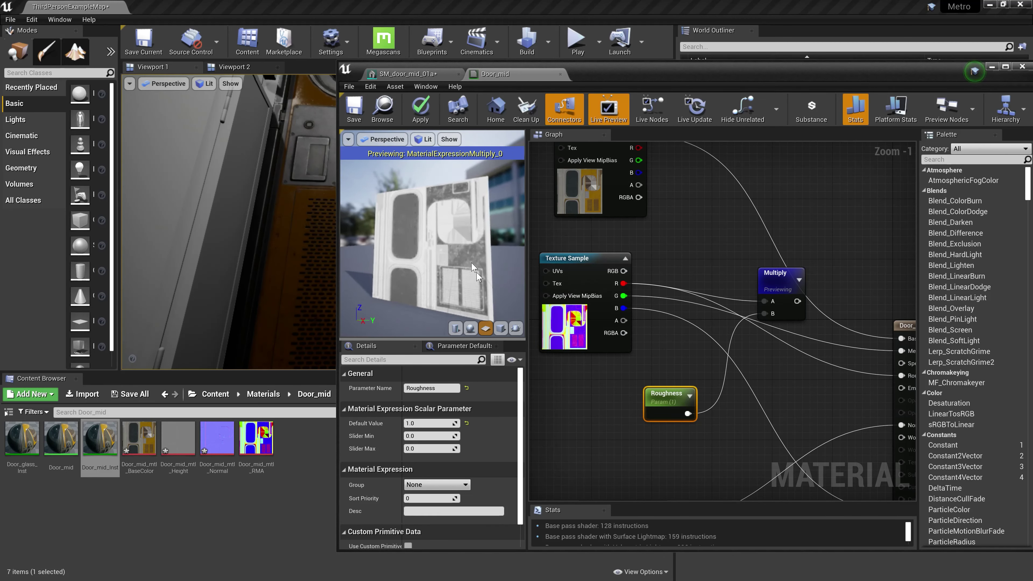
{"action": "left_click", "coordinate": [418, 423]}
{"action": "type", "text": "2"}
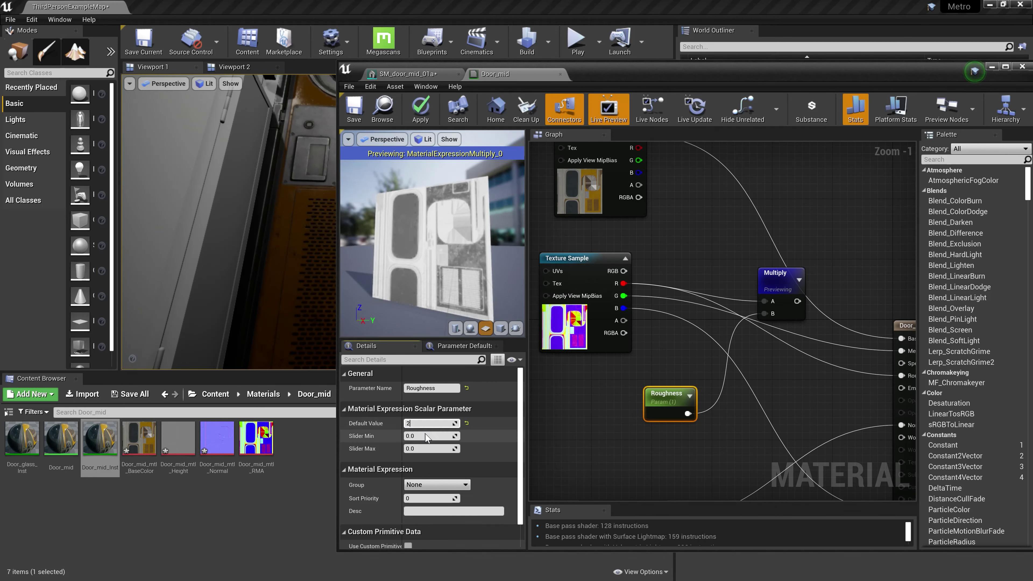
{"action": "key", "text": "Return"}
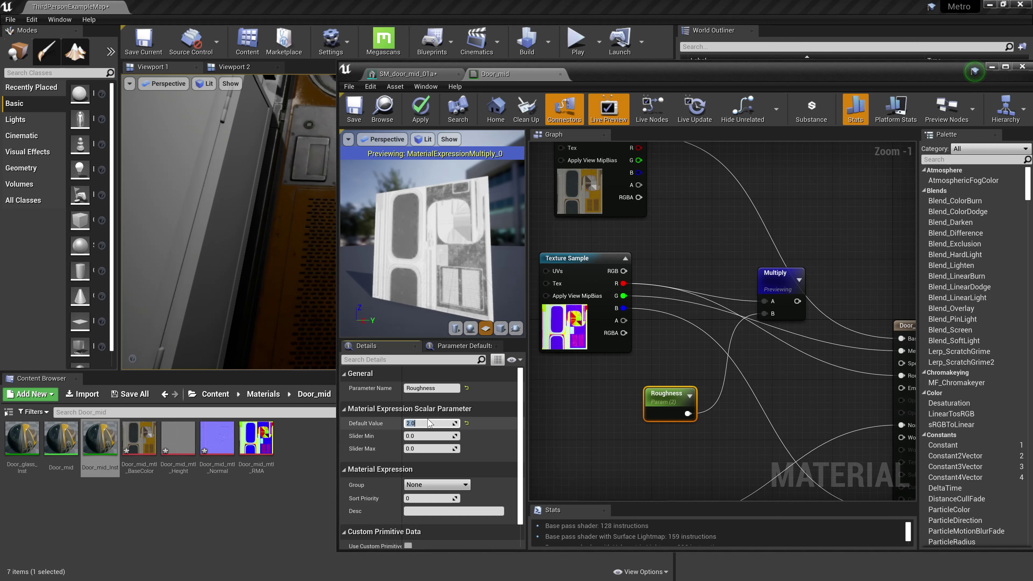
{"action": "type", "text": "20"}
{"action": "key", "text": "Return"}
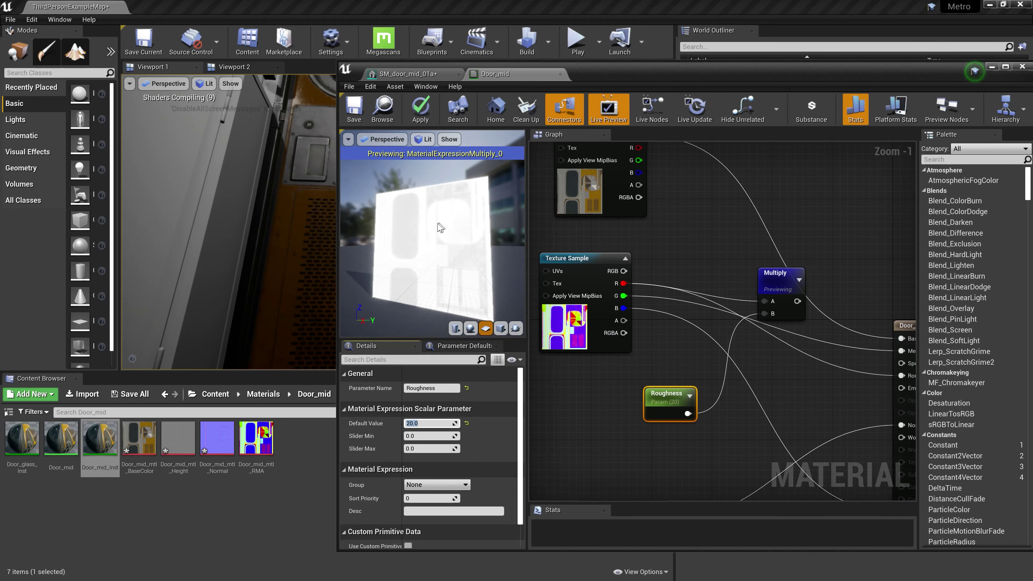
{"action": "left_click_drag", "start_coordinate": [447, 228], "coordinate": [458, 230]}
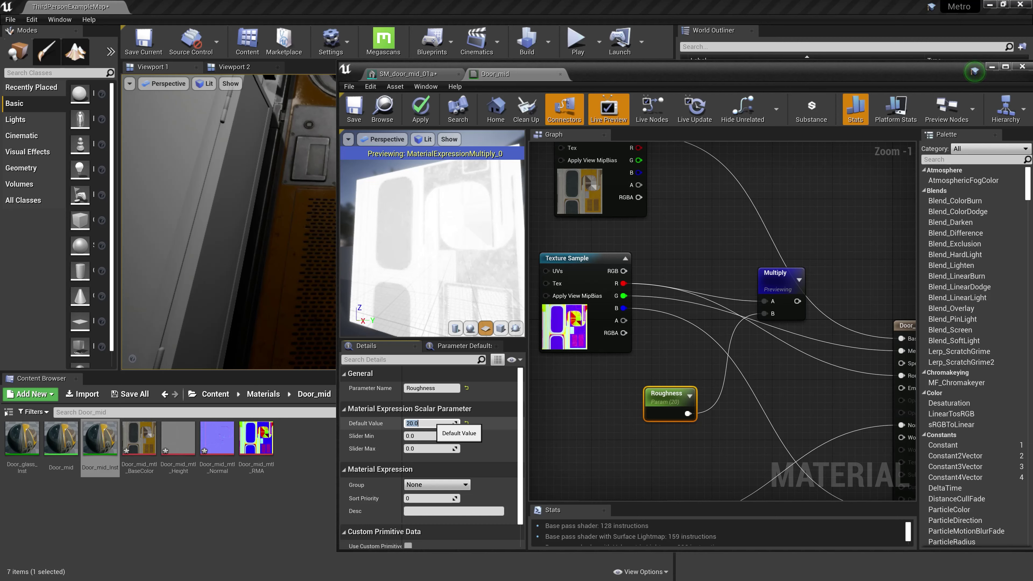
{"action": "type", "text": "1"}
{"action": "key", "text": "Return"}
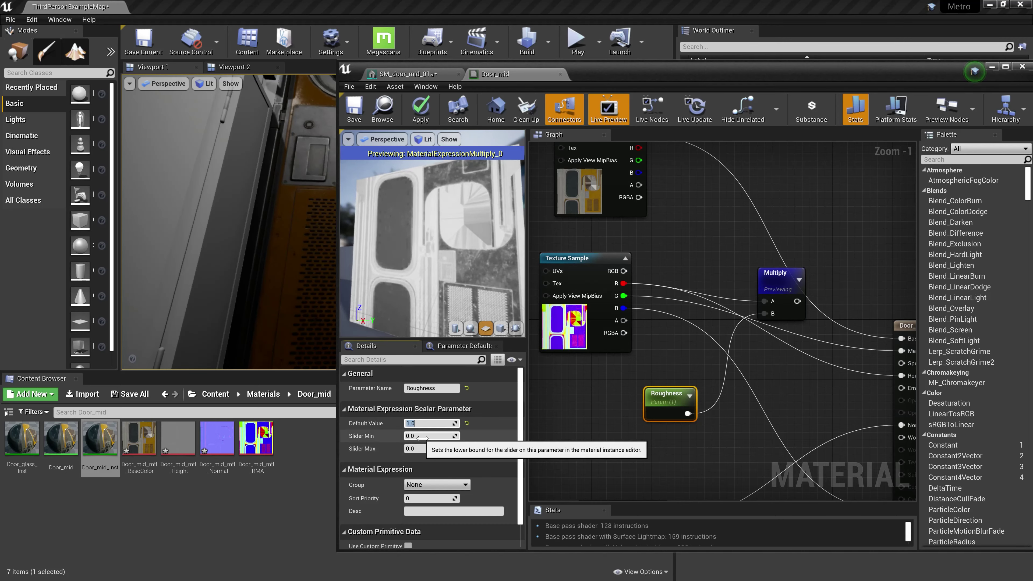
Set the Roughness parameter's Slider Max to 30.
{"action": "left_click", "coordinate": [422, 449]}
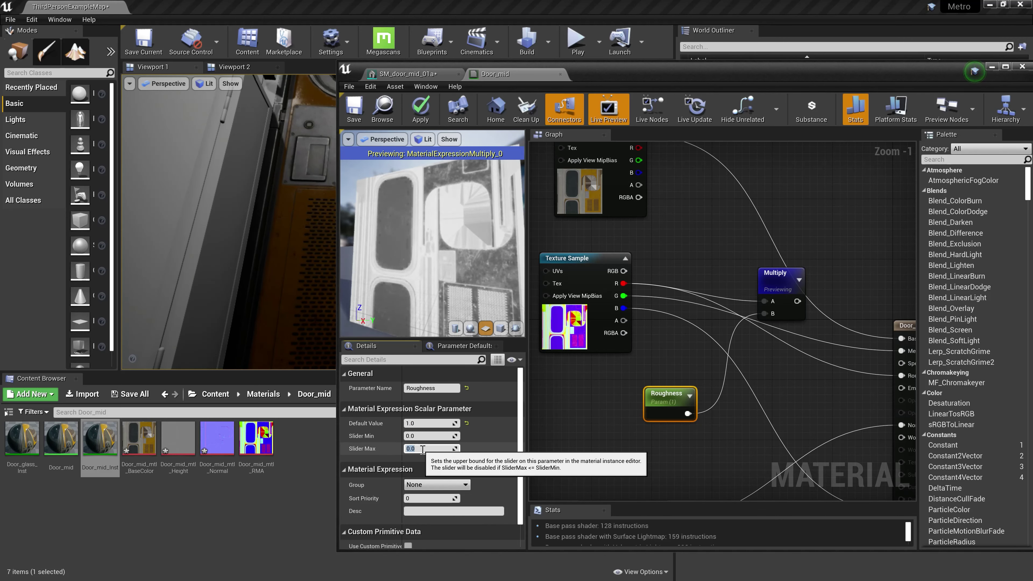
{"action": "type", "text": "30"}
{"action": "key", "text": "Return"}
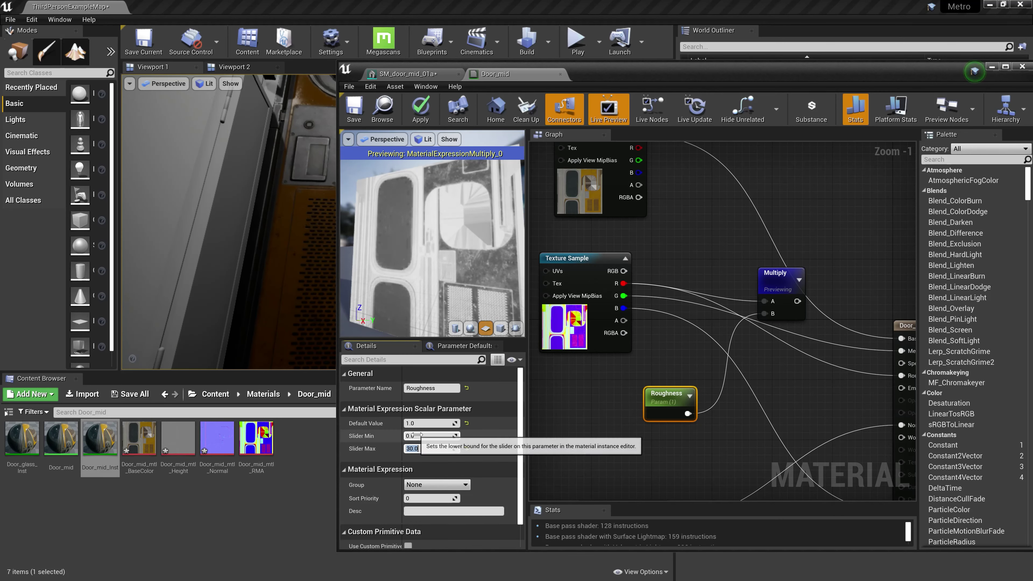
{"action": "right_click_drag", "start_coordinate": [696, 316], "coordinate": [694, 348]}
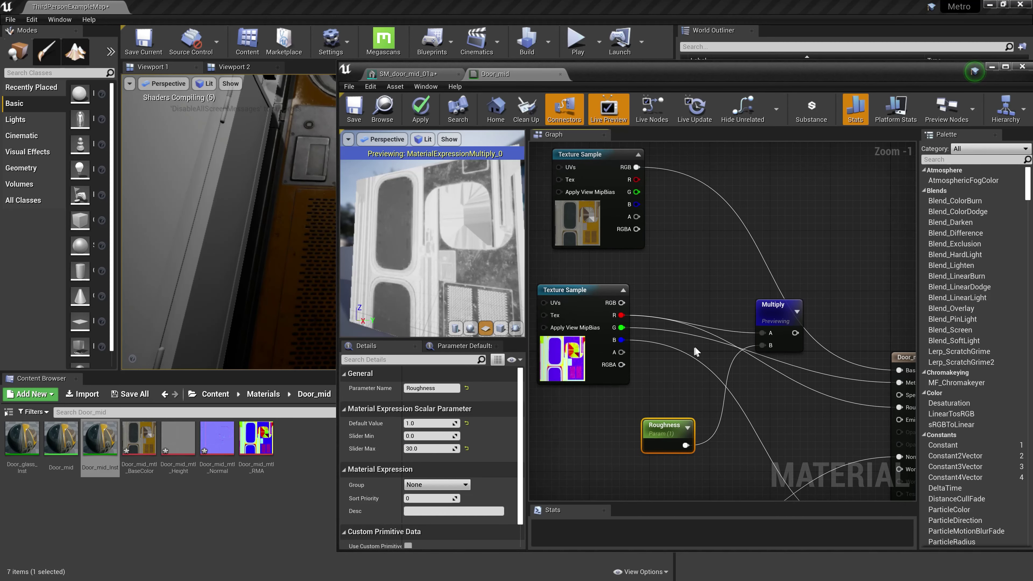
Stop previewing the Multiply node and connect its output to Door_mid's Roughness input.
{"action": "right_click", "coordinate": [777, 307]}
{"action": "left_click", "coordinate": [812, 313]}
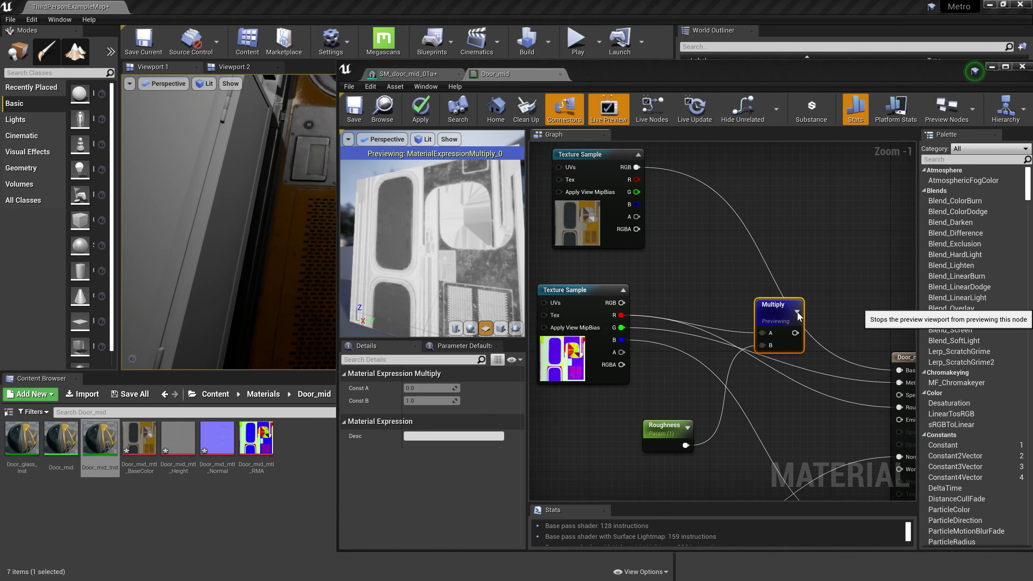
{"action": "right_click_drag", "start_coordinate": [789, 320], "coordinate": [702, 296]}
{"action": "left_click_drag", "start_coordinate": [703, 294], "coordinate": [773, 398]}
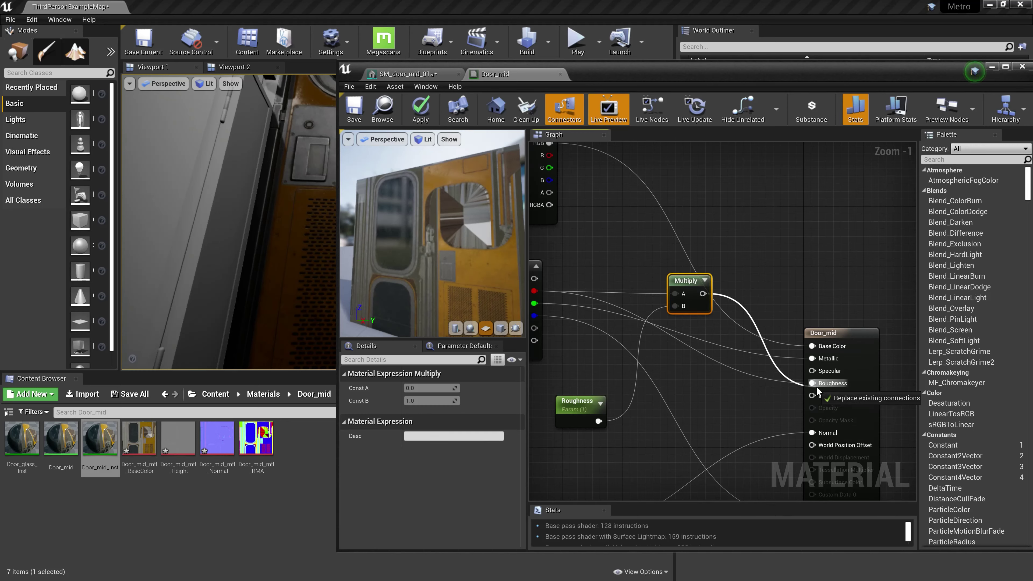
{"action": "left_click_drag", "start_coordinate": [773, 397], "coordinate": [813, 382]}
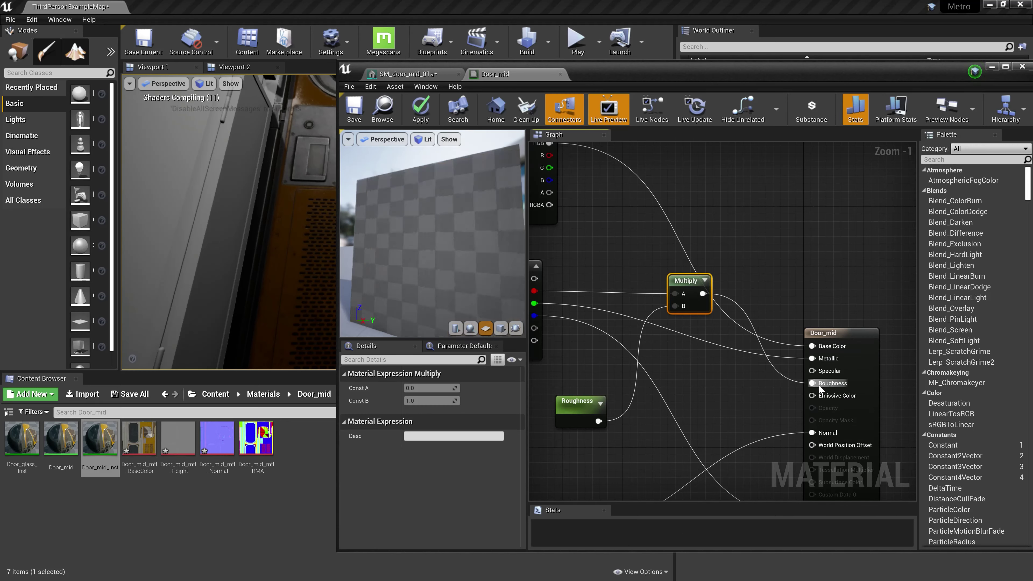
Save the Door_mid material and select it in the Content Browser.
{"action": "left_click", "coordinate": [354, 115]}
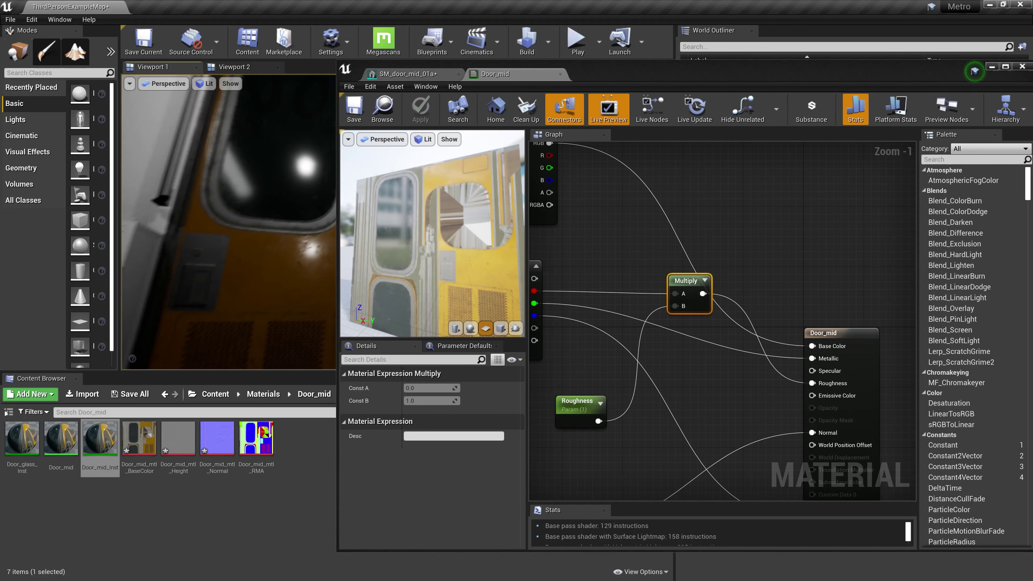
{"action": "left_click", "coordinate": [637, 90]}
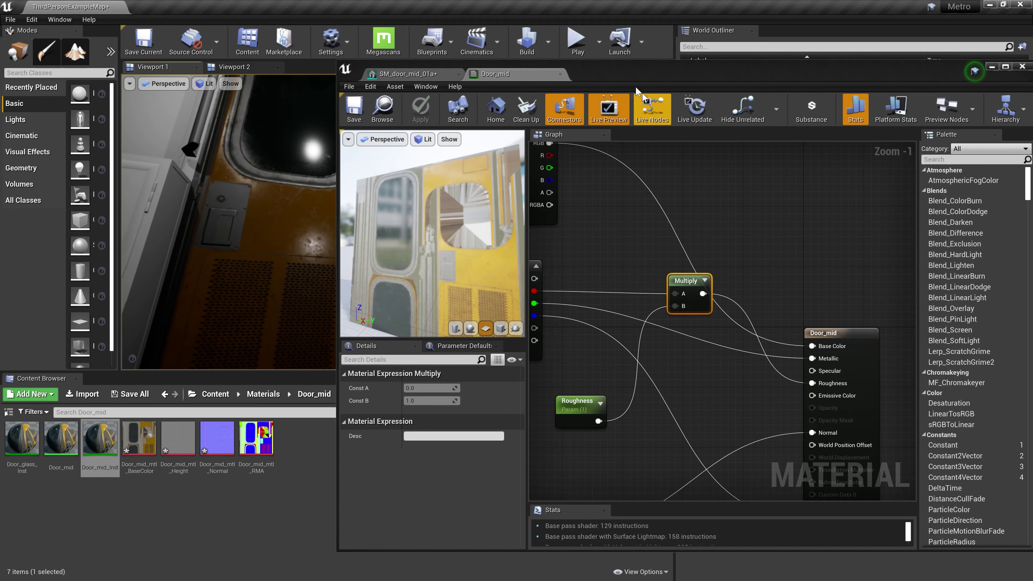
{"action": "left_click_drag", "start_coordinate": [615, 72], "coordinate": [621, 71]}
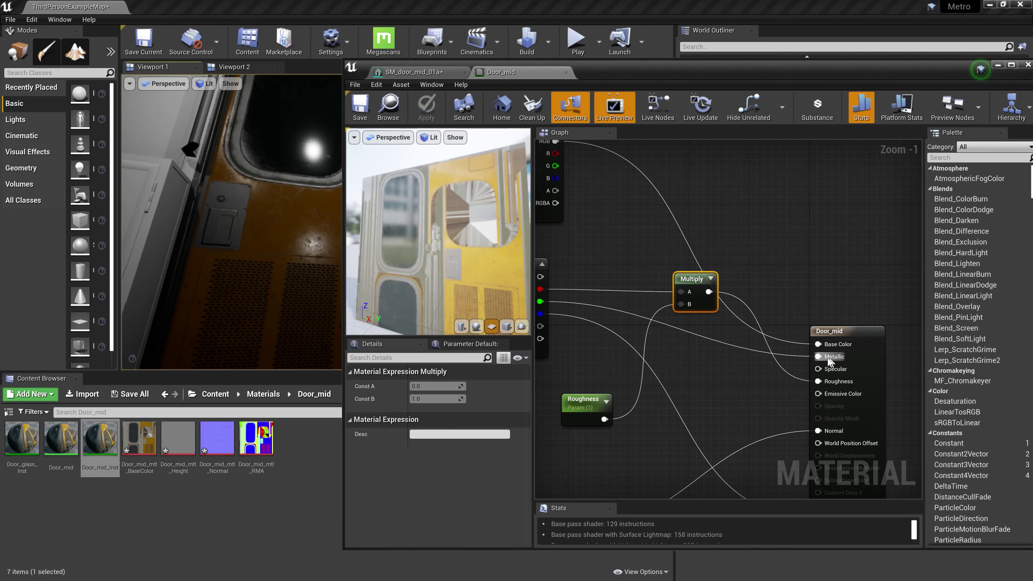
{"action": "left_click", "coordinate": [65, 453]}
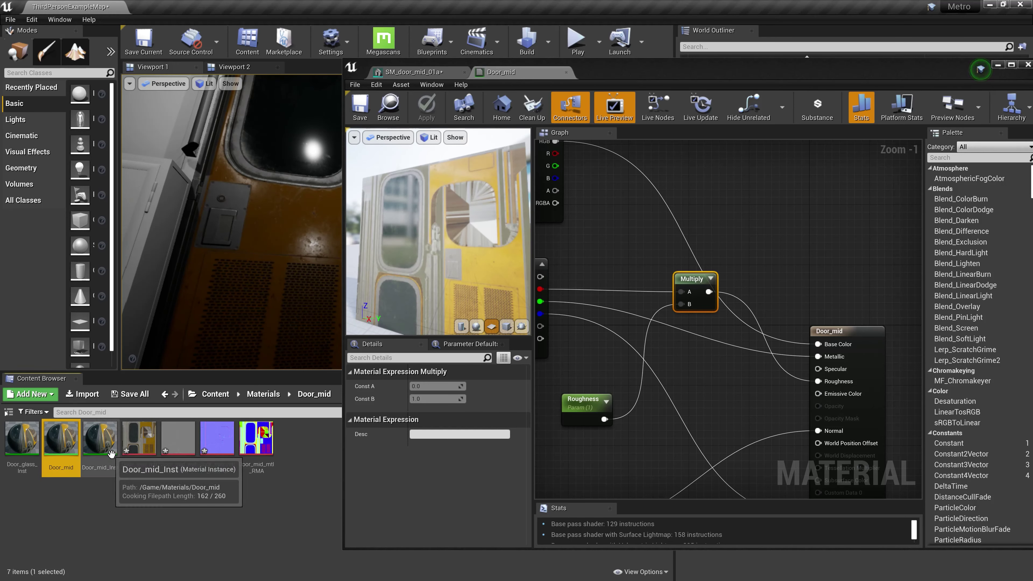
Open Door_mid_Inst, enable its Roughness override, and resize the editor beside the viewport.
{"action": "double_click", "coordinate": [100, 439]}
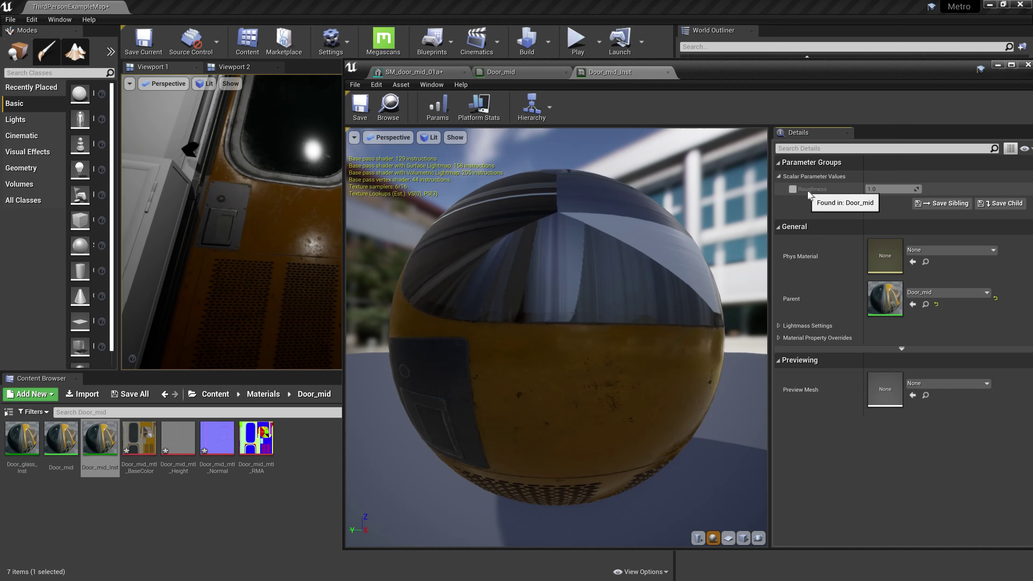
{"action": "left_click", "coordinate": [794, 189]}
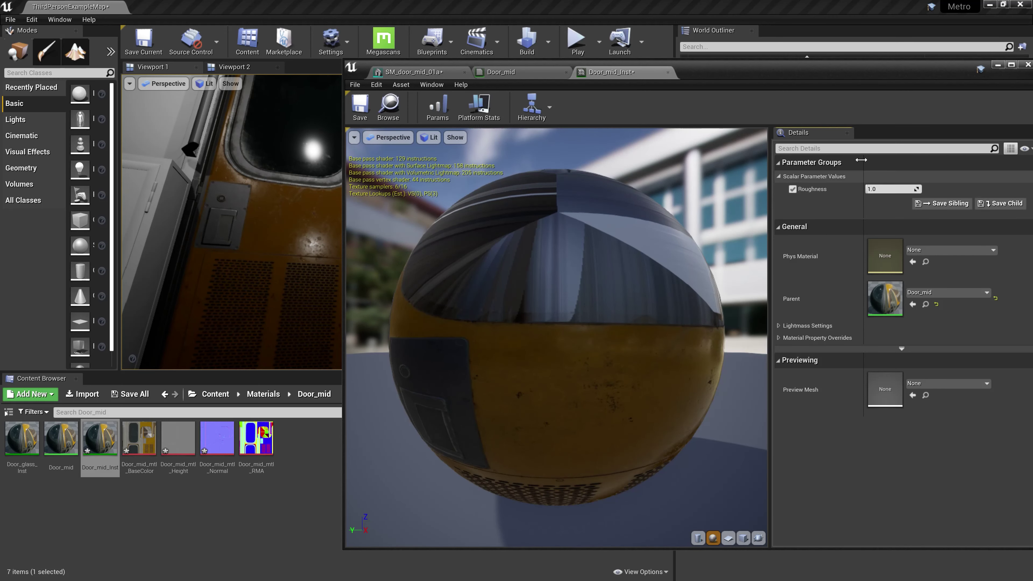
{"action": "left_click", "coordinate": [479, 110]}
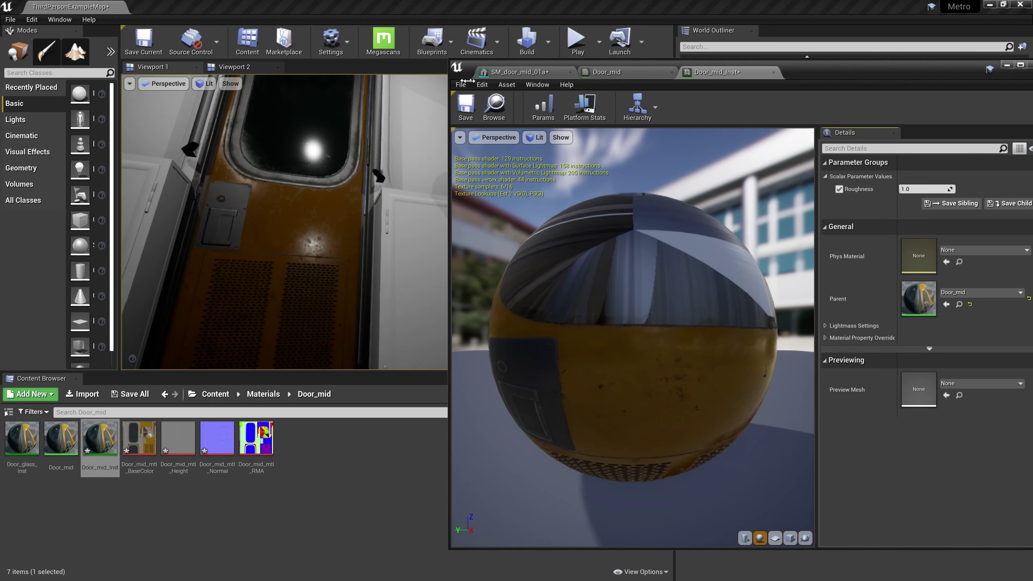
{"action": "left_click_drag", "start_coordinate": [344, 63], "coordinate": [476, 59]}
{"action": "left_click_drag", "start_coordinate": [841, 74], "coordinate": [828, 73]}
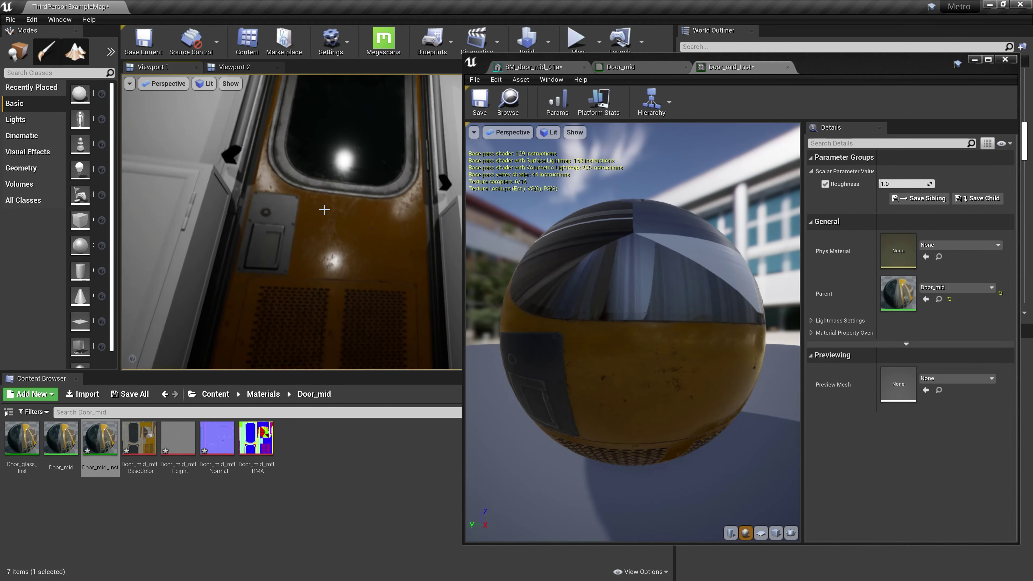
Try instance Roughness values of 2.0 and 1.0, settling on 1.5.
{"action": "left_click", "coordinate": [900, 184]}
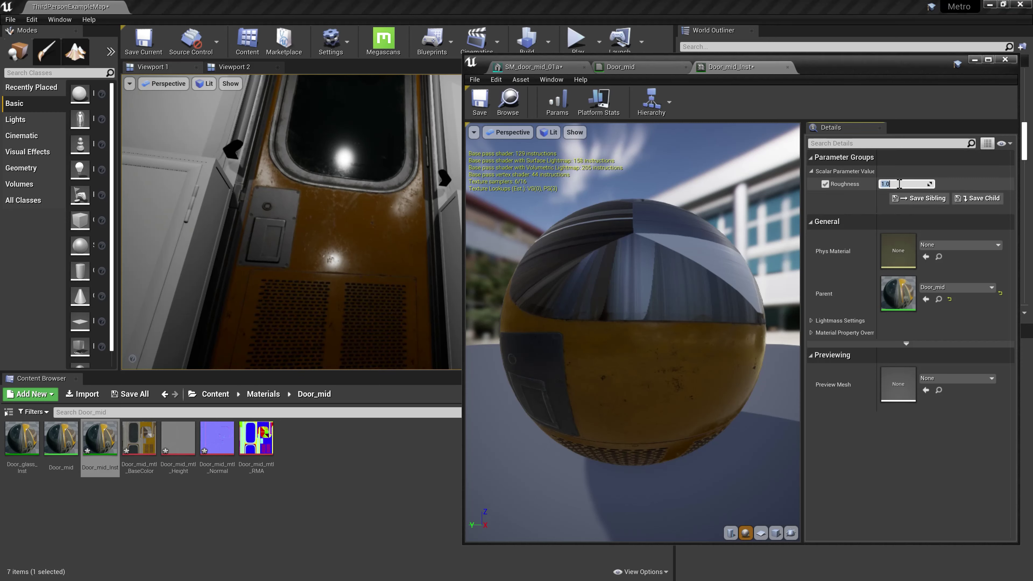
{"action": "type", "text": "2"}
{"action": "key", "text": "Return"}
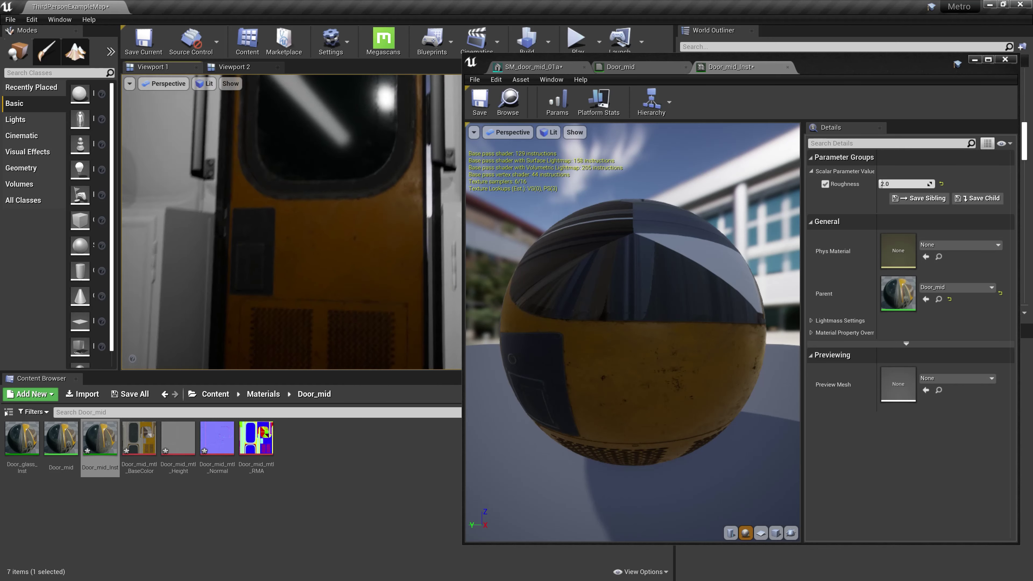
{"action": "mouse_move", "coordinate": [902, 183]}
{"action": "left_mouse_down"}
{"action": "mouse_move", "coordinate": [878, 183]}
{"action": "mouse_move", "coordinate": [891, 184]}
{"action": "left_mouse_up"}
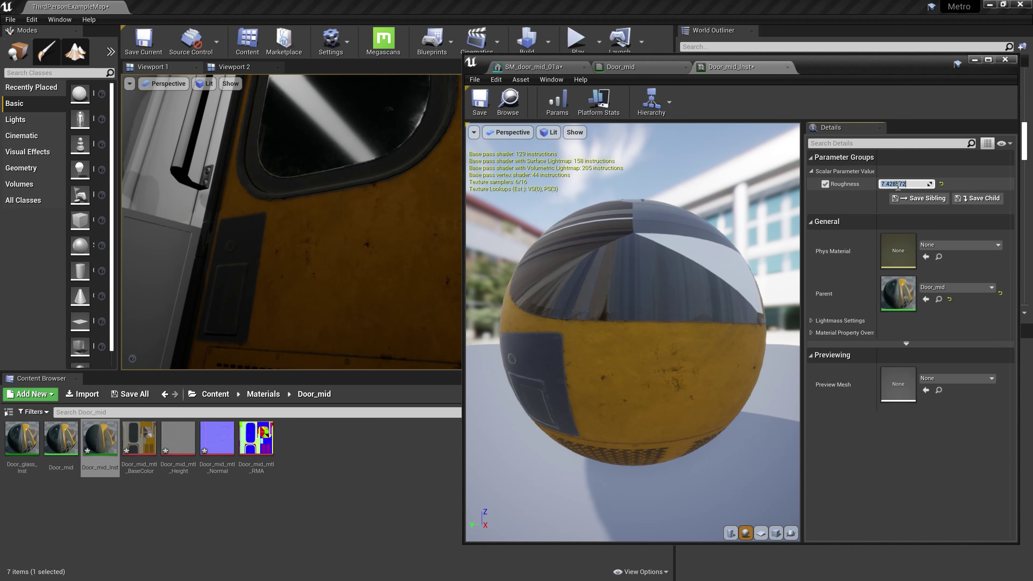
{"action": "type", "text": "1.0"}
{"action": "key", "text": "Return"}
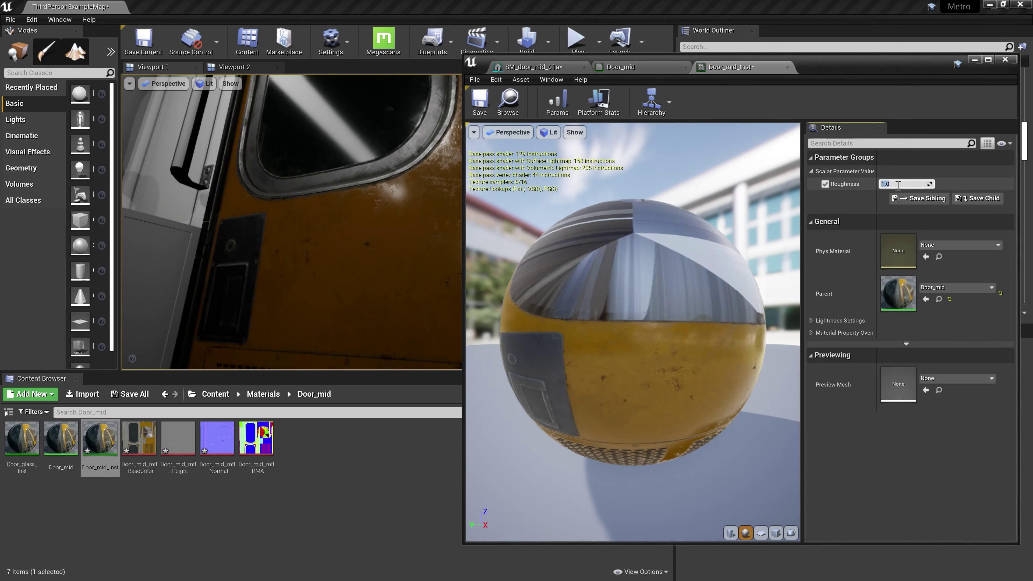
{"action": "type", "text": "5"}
{"action": "key", "text": "Return"}
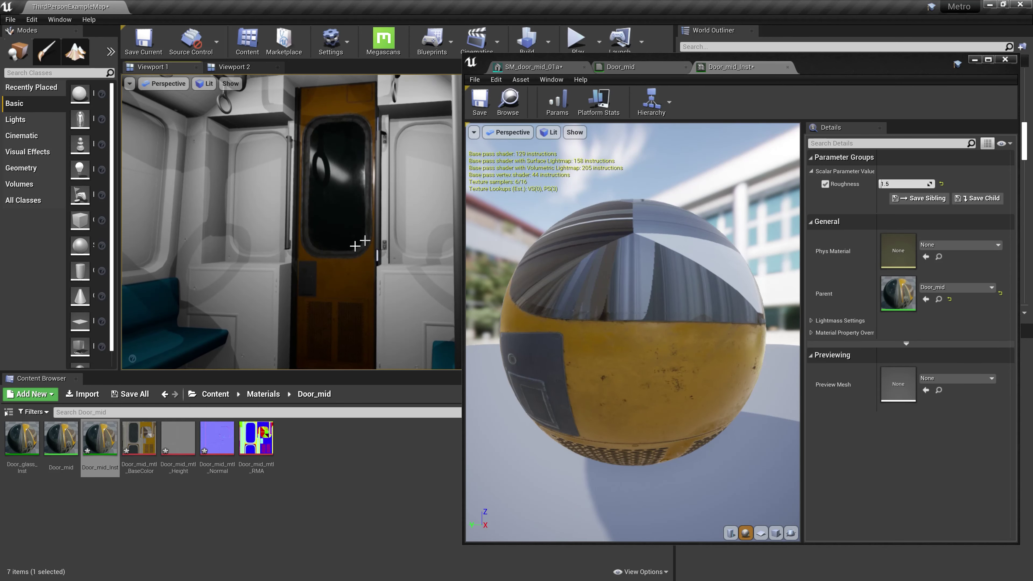
{"action": "left_click_drag", "start_coordinate": [805, 70], "coordinate": [870, 66]}
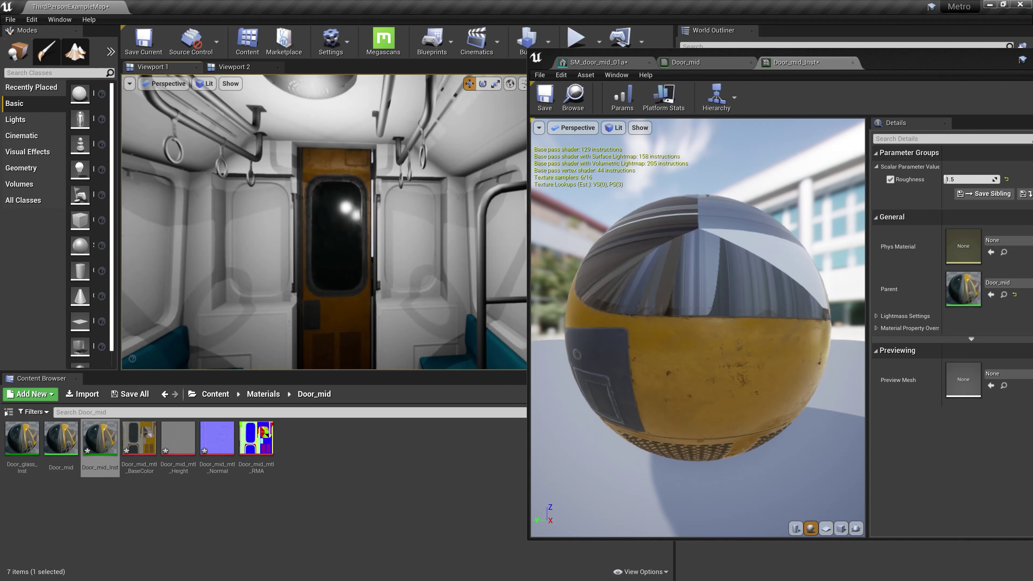
Place a point light by the door, raise it, and make it Movable.
{"action": "left_click", "coordinate": [32, 124]}
{"action": "left_click_drag", "start_coordinate": [122, 126], "coordinate": [200, 126]}
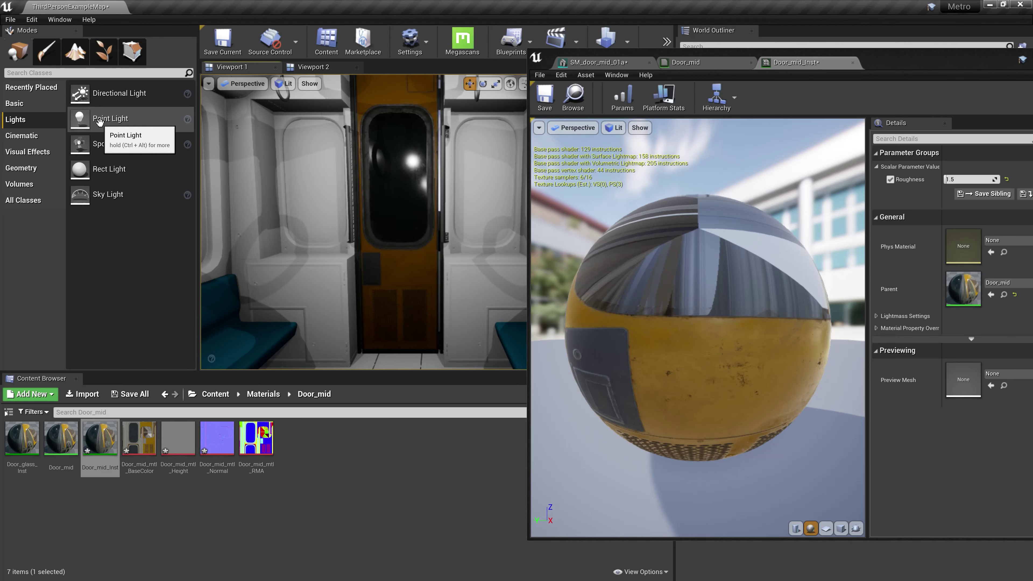
{"action": "left_click_drag", "start_coordinate": [100, 122], "coordinate": [400, 274]}
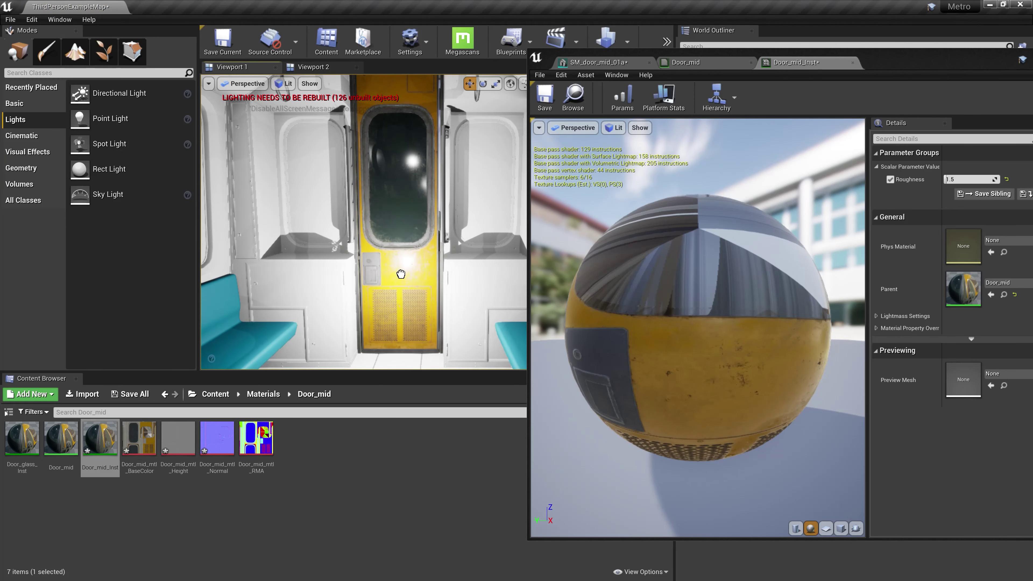
{"action": "right_click_drag", "start_coordinate": [401, 274], "coordinate": [475, 306]}
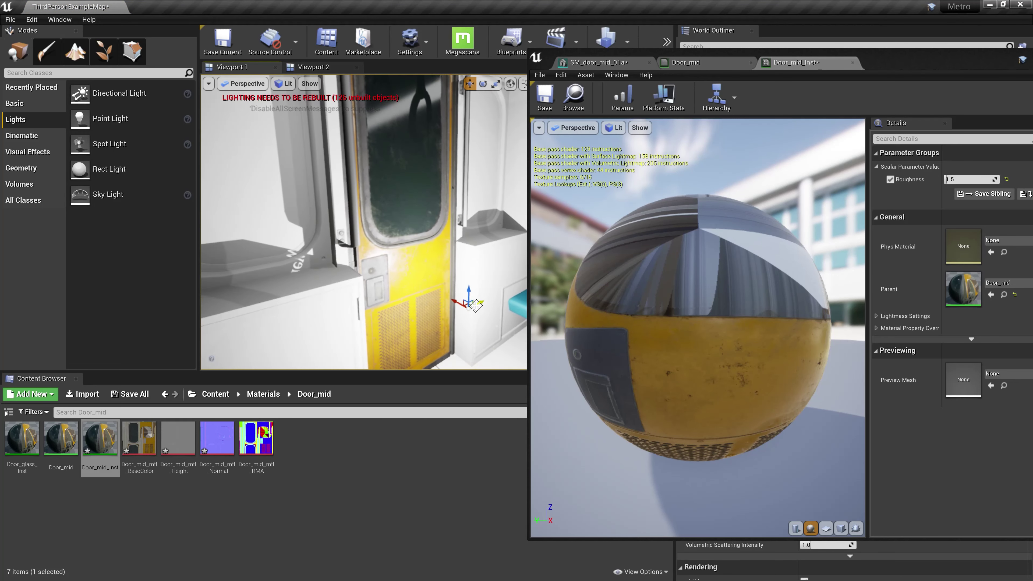
{"action": "left_click_drag", "start_coordinate": [469, 293], "coordinate": [470, 233]}
{"action": "left_click", "coordinate": [892, 59]}
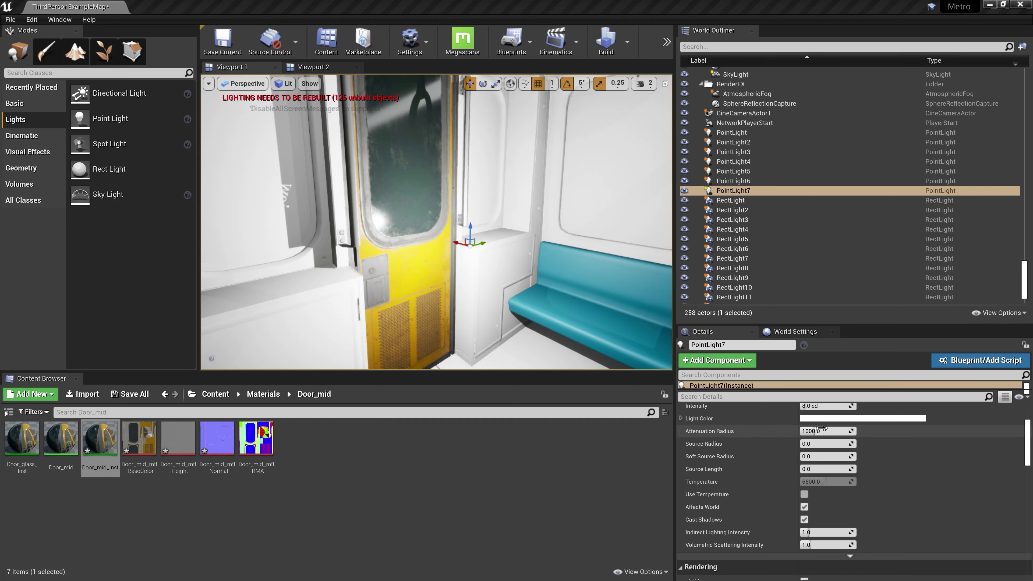
{"action": "right_click_drag", "start_coordinate": [458, 294], "coordinate": [507, 294]}
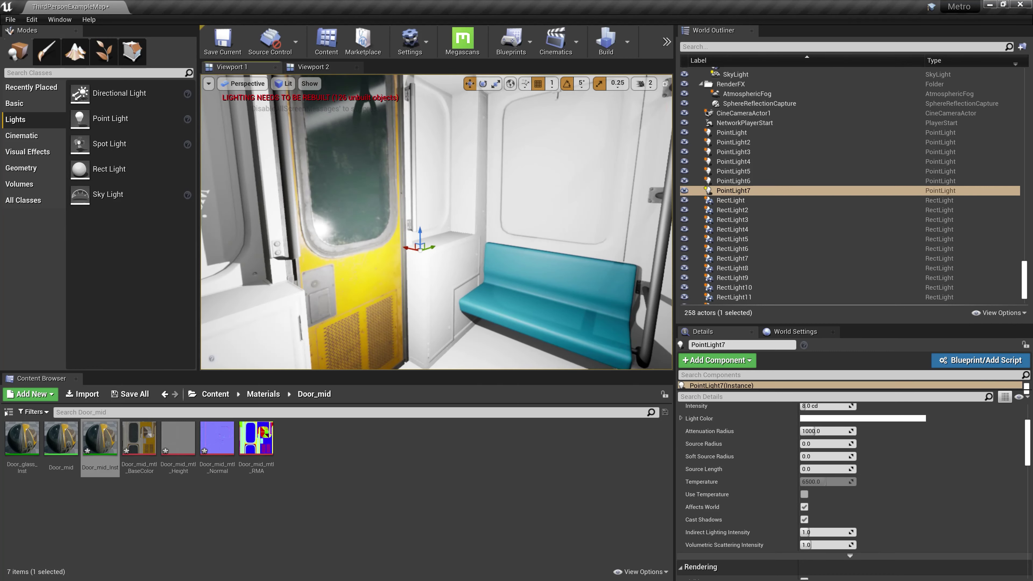
{"action": "scroll", "coordinate": [752, 448], "scroll_direction": "up", "scroll_amount": 2}
{"action": "left_click_drag", "start_coordinate": [826, 440], "coordinate": [818, 440]}
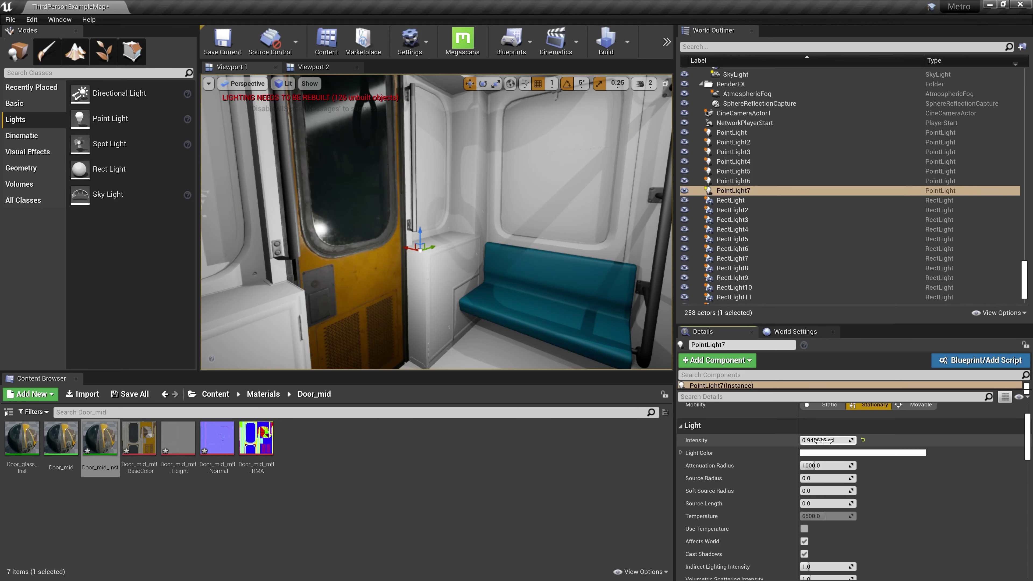
{"action": "scroll", "coordinate": [818, 440], "scroll_direction": "up", "scroll_amount": 1}
{"action": "left_click", "coordinate": [923, 439]}
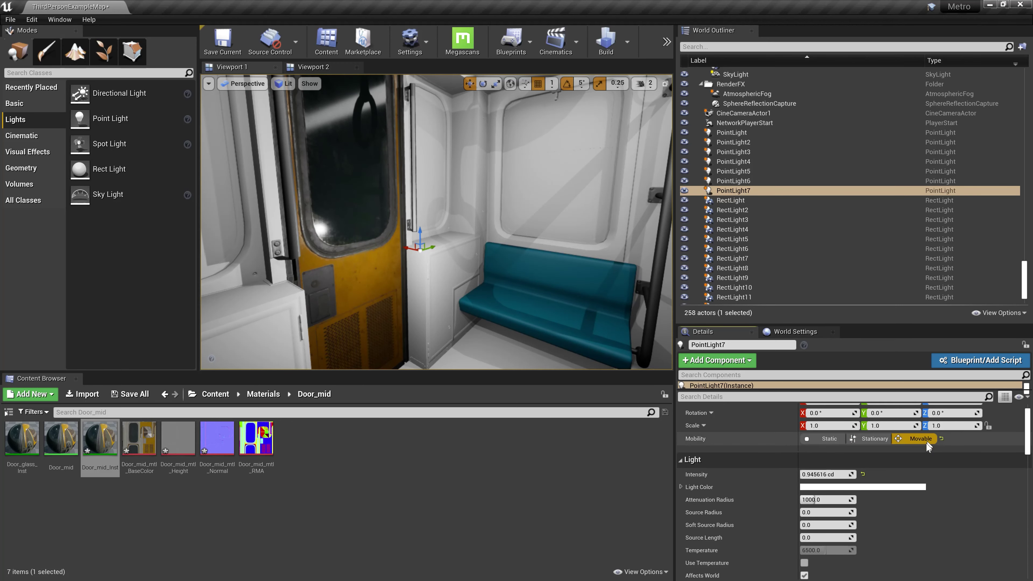
Lower the point light against the door window and undo an accidental selection.
{"action": "right_click_drag", "start_coordinate": [437, 221], "coordinate": [459, 220]}
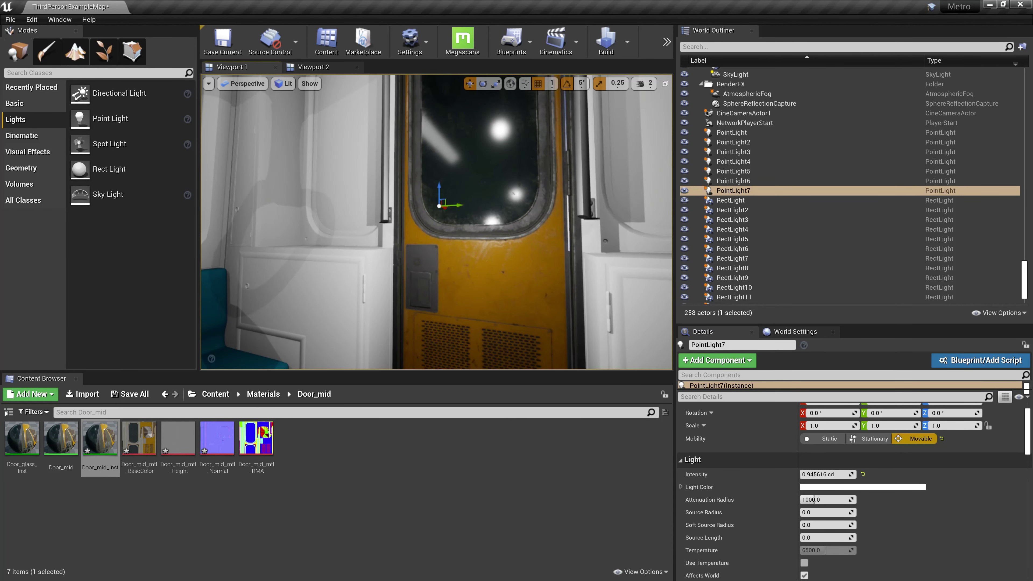
{"action": "left_click_drag", "start_coordinate": [440, 193], "coordinate": [484, 285]}
{"action": "right_click_drag", "start_coordinate": [484, 285], "coordinate": [464, 271]}
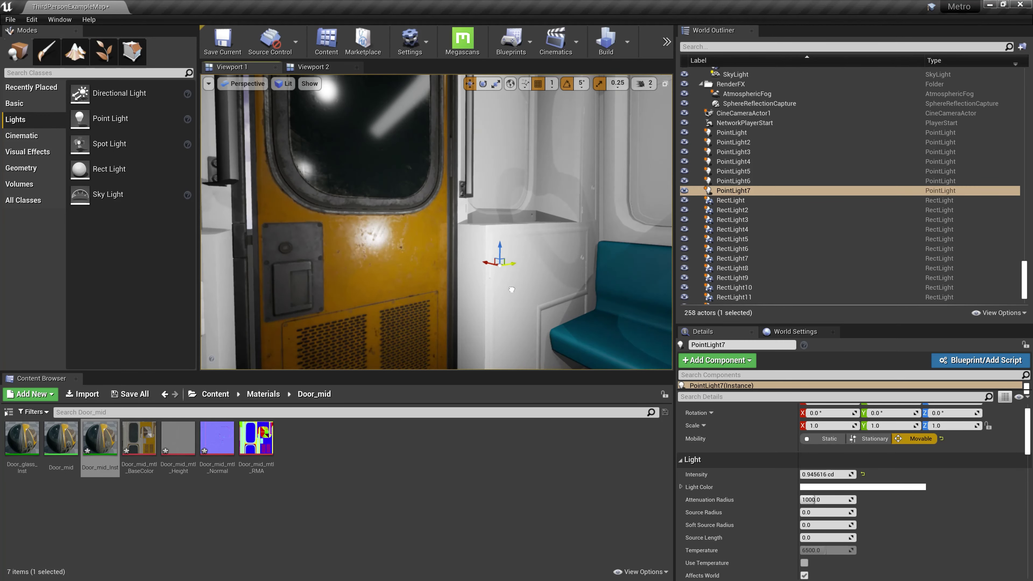
{"action": "right_click_drag", "start_coordinate": [534, 179], "coordinate": [534, 179]}
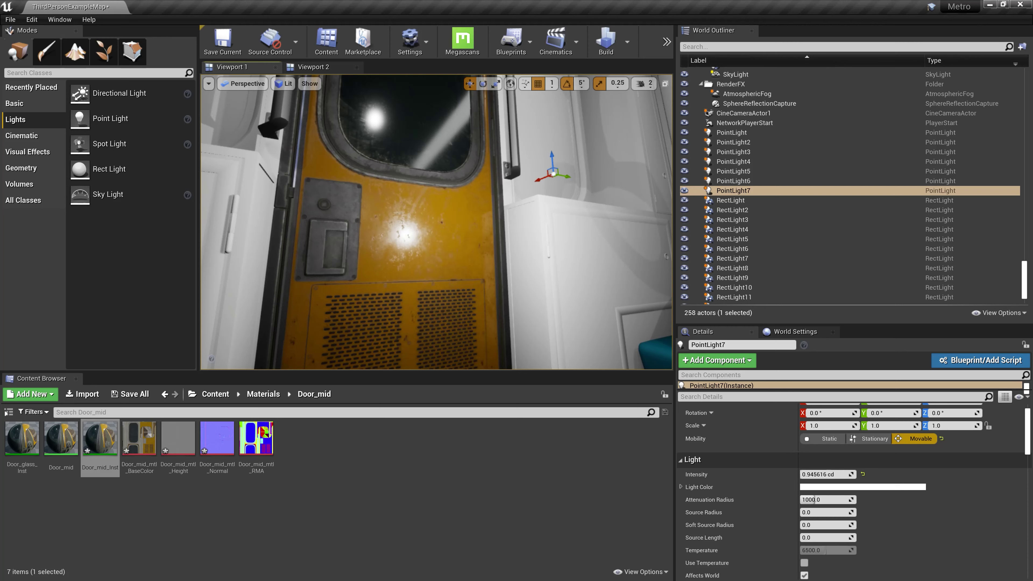
{"action": "left_click", "coordinate": [551, 162]}
{"action": "key", "text": "ctrl+z"}
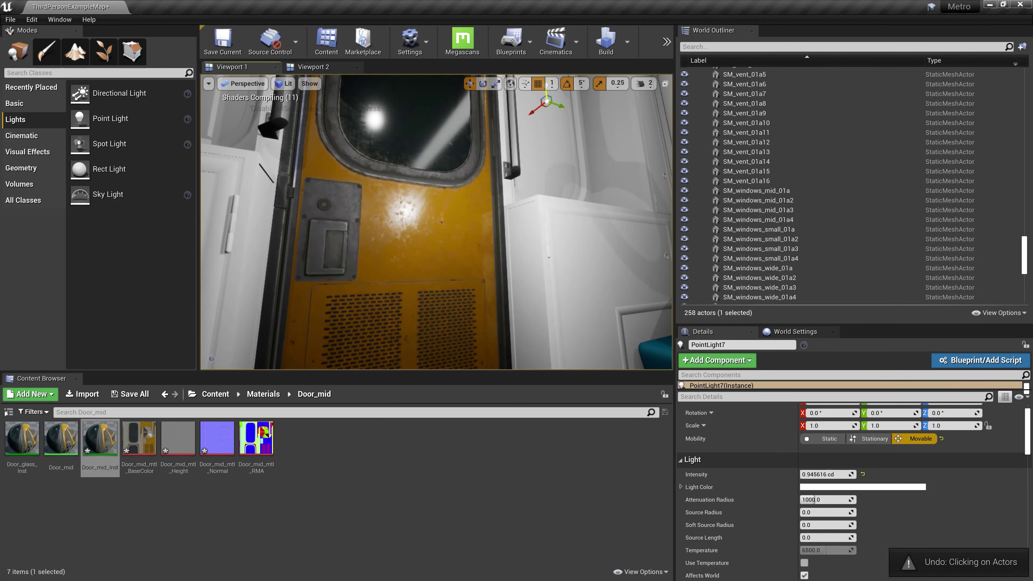
Delete the point light, restore it with Ctrl+Z, and bring back the Door_mid_Inst editor.
{"action": "right_click_drag", "start_coordinate": [550, 163], "coordinate": [550, 163]}
{"action": "right_click_drag", "start_coordinate": [545, 293], "coordinate": [545, 293]}
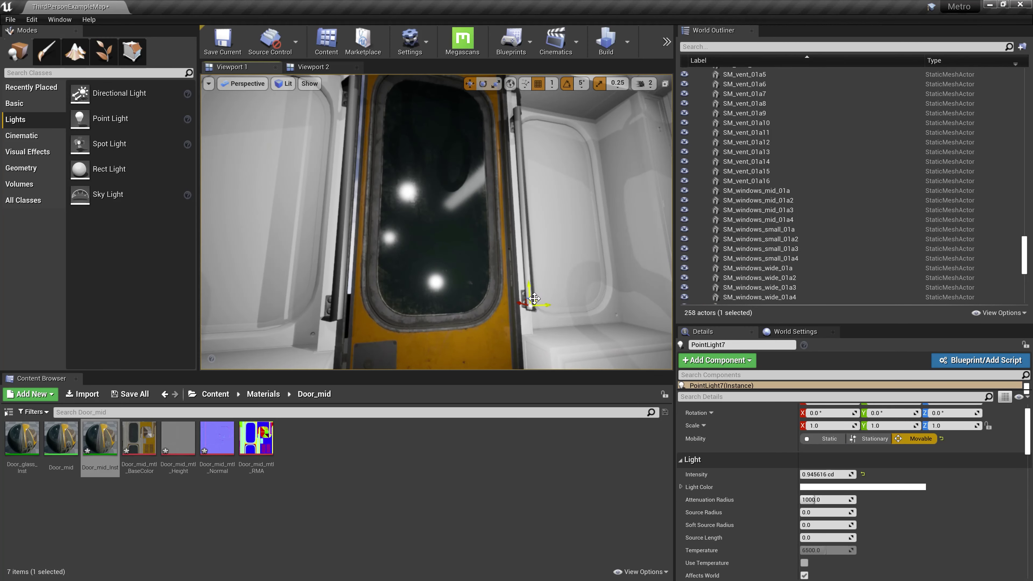
{"action": "left_click_drag", "start_coordinate": [524, 211], "coordinate": [517, 328]}
{"action": "right_click_drag", "start_coordinate": [517, 328], "coordinate": [516, 328]}
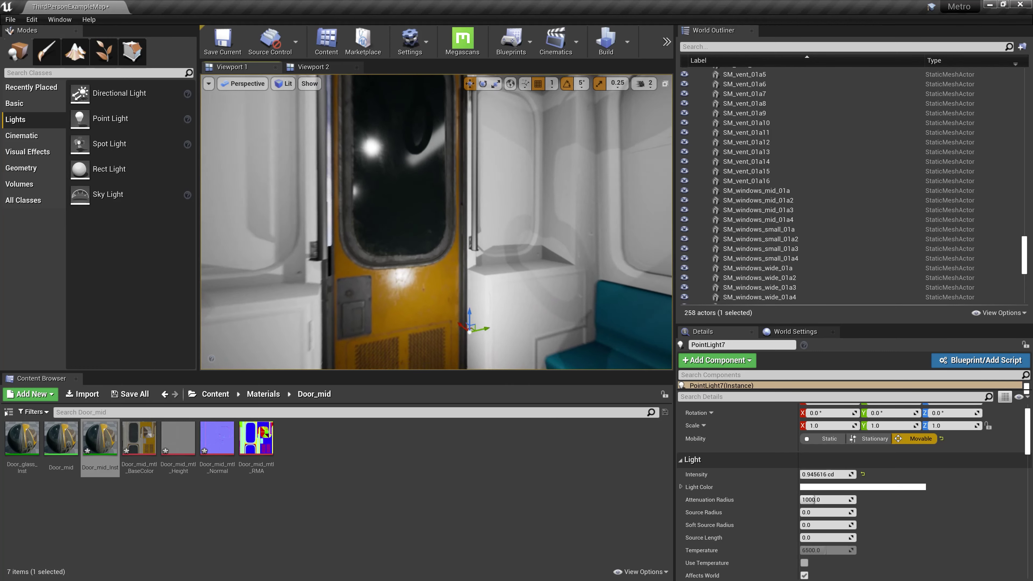
{"action": "key", "text": "Delete"}
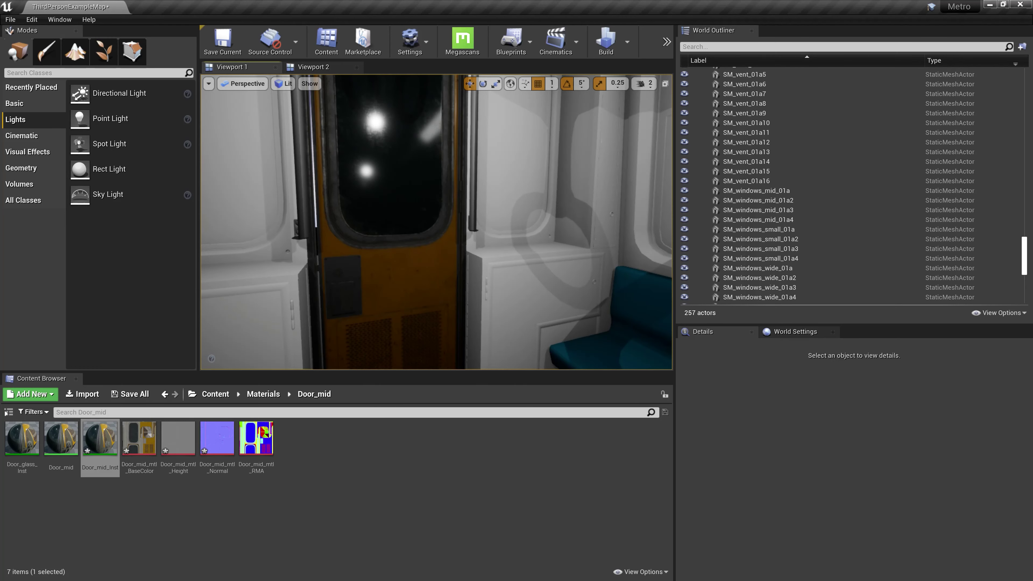
{"action": "right_click_drag", "start_coordinate": [517, 328], "coordinate": [517, 328]}
{"action": "right_click_drag", "start_coordinate": [488, 288], "coordinate": [487, 288]}
{"action": "key", "text": "ctrl+z"}
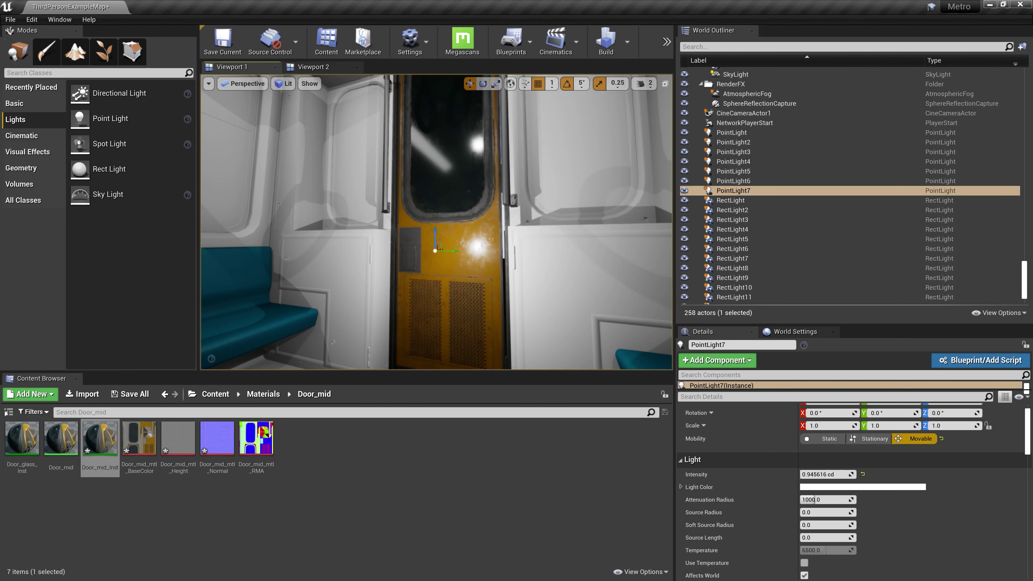
{"action": "right_click_drag", "start_coordinate": [488, 288], "coordinate": [488, 288]}
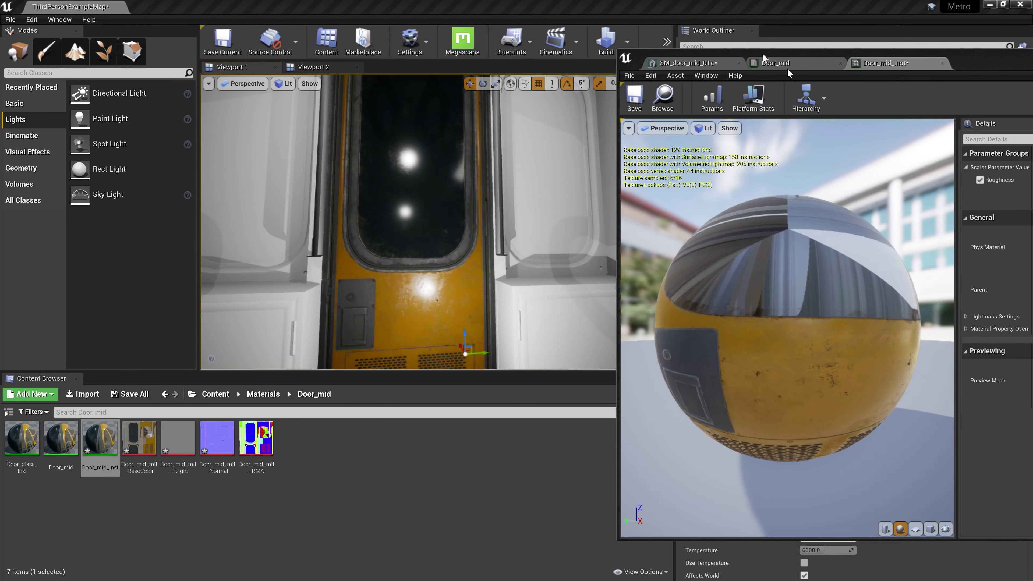
Open Door_glass_Inst from the Content Browser and position its editor on screen.
{"action": "left_click_drag", "start_coordinate": [958, 69], "coordinate": [901, 97]}
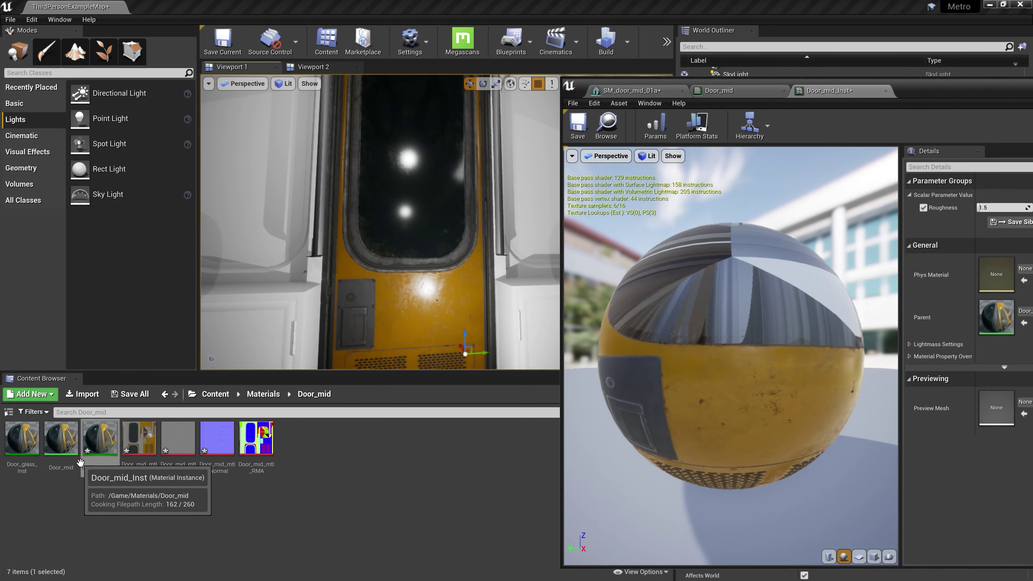
{"action": "left_click", "coordinate": [40, 456]}
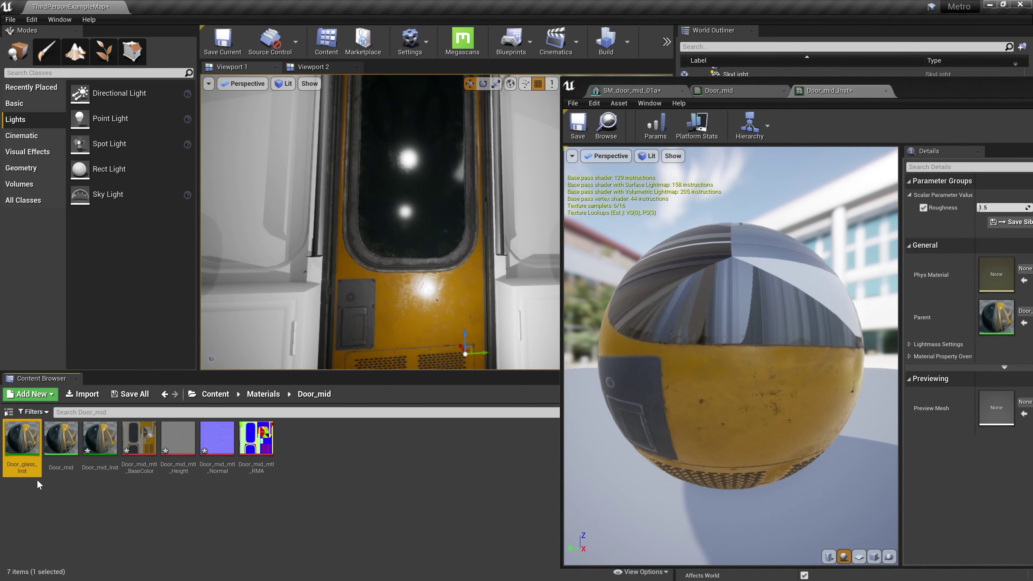
{"action": "double_click", "coordinate": [29, 464]}
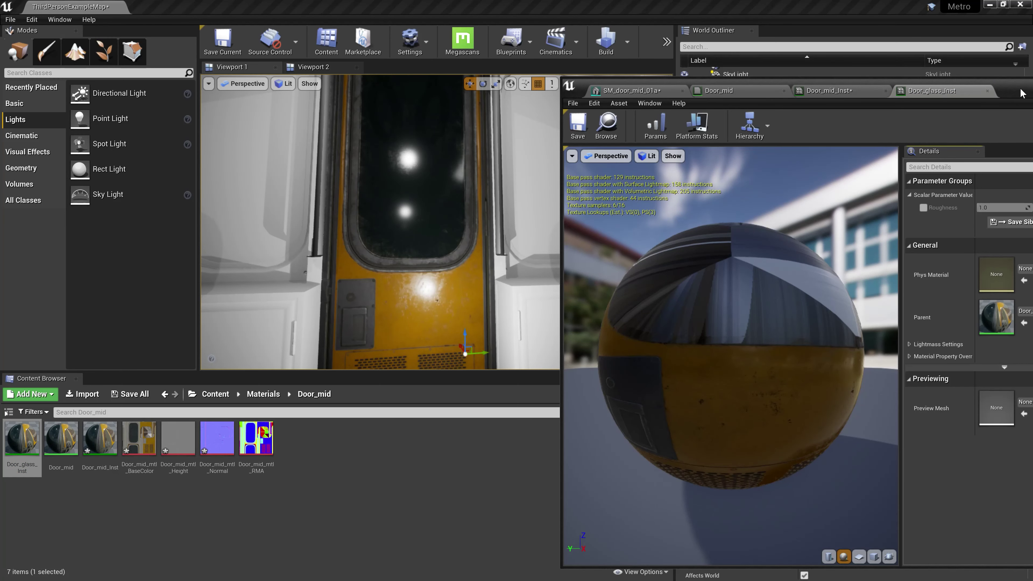
{"action": "left_click_drag", "start_coordinate": [1022, 93], "coordinate": [880, 97]}
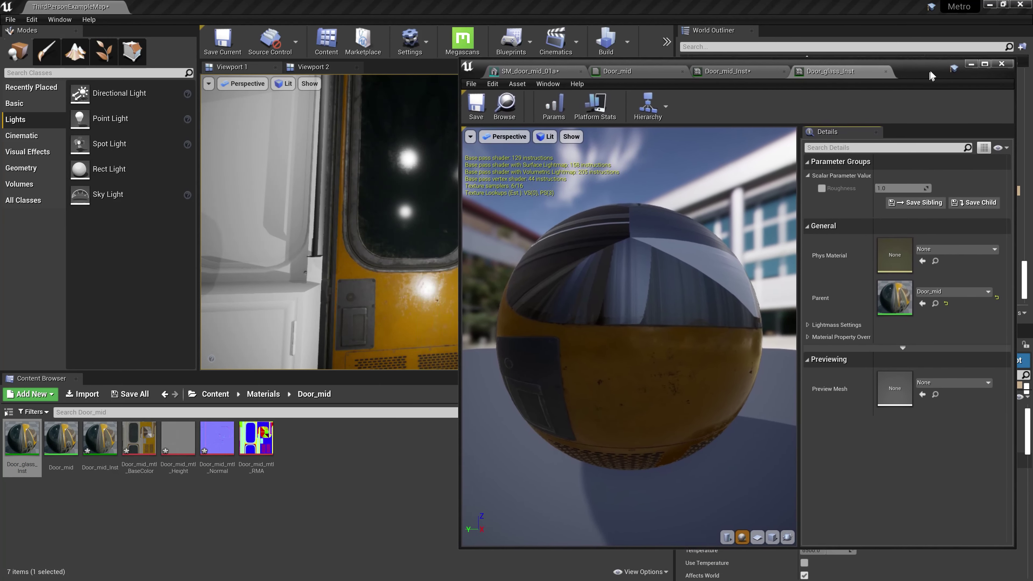
{"action": "left_click_drag", "start_coordinate": [892, 93], "coordinate": [955, 57]}
{"action": "scroll", "coordinate": [456, 182], "scroll_direction": "up", "scroll_amount": 5}
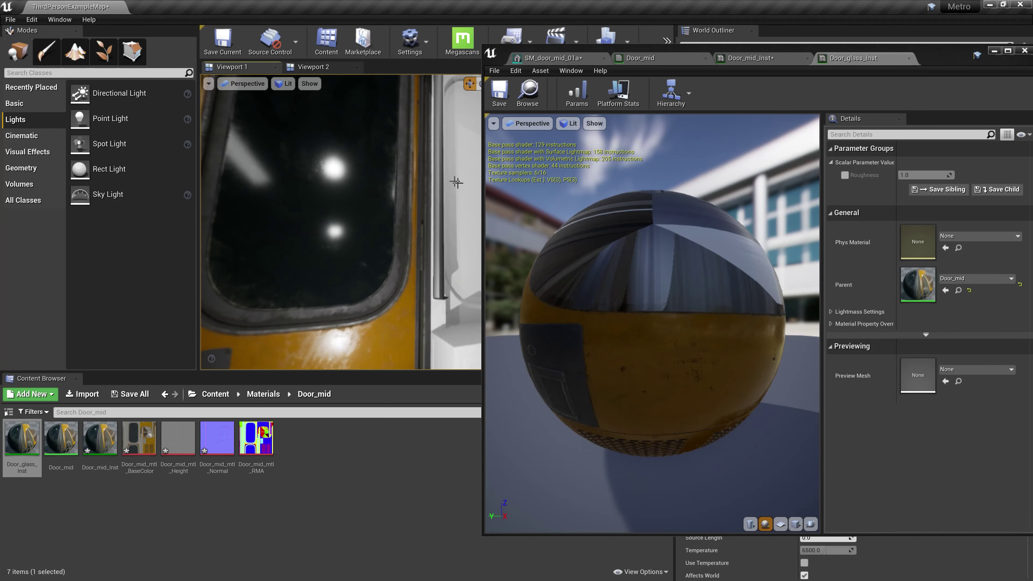
{"action": "right_click_drag", "start_coordinate": [456, 182], "coordinate": [407, 183]}
Trial a raised Roughness override, then undo it to keep Roughness at 1.0.
{"action": "left_click", "coordinate": [849, 176]}
{"action": "left_click", "coordinate": [844, 175]}
{"action": "left_click_drag", "start_coordinate": [924, 175], "coordinate": [940, 175]}
{"action": "type", "text": "2.571429"}
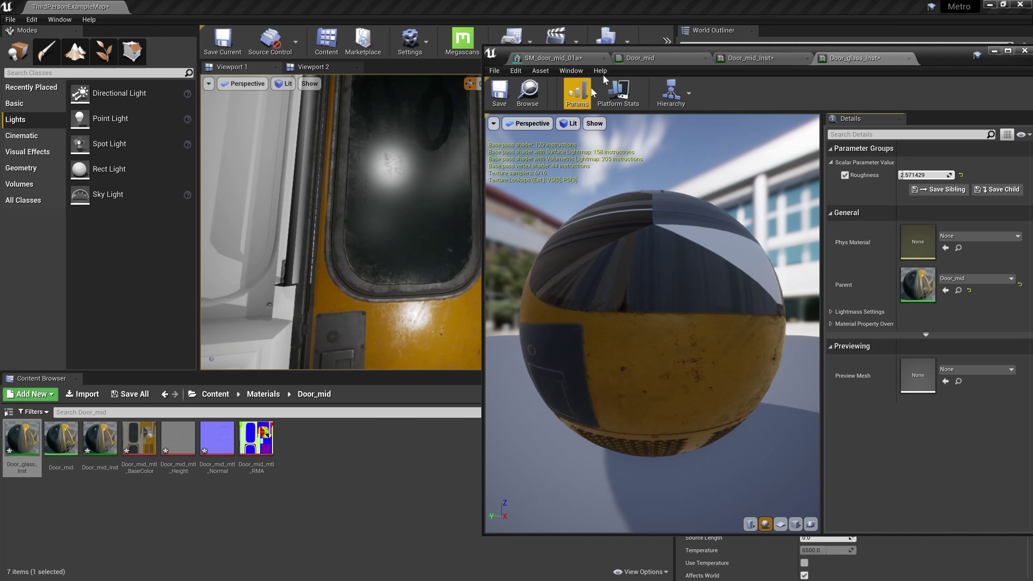
{"action": "left_click_drag", "start_coordinate": [897, 65], "coordinate": [908, 61]}
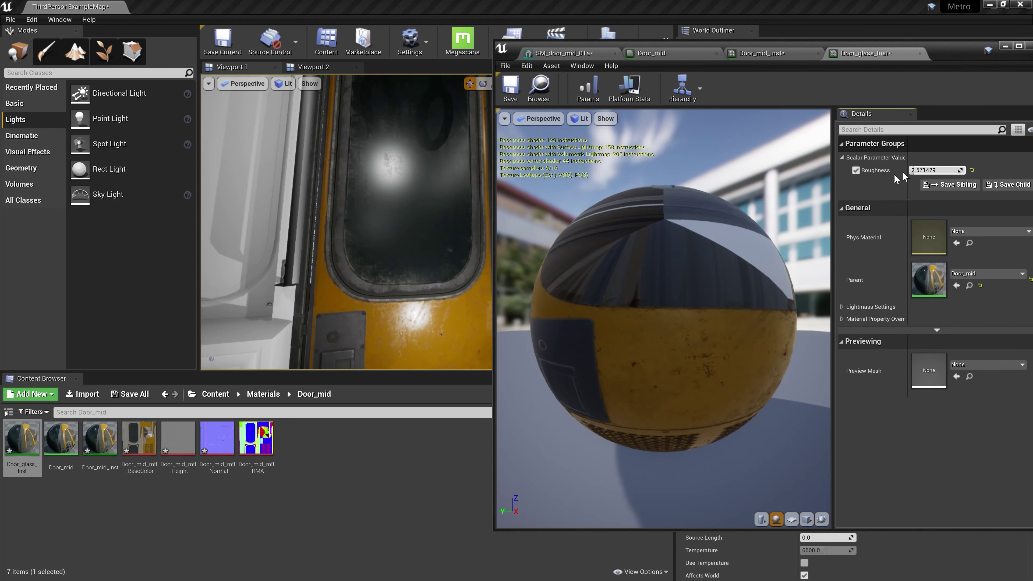
{"action": "key", "text": "ctrl+z"}
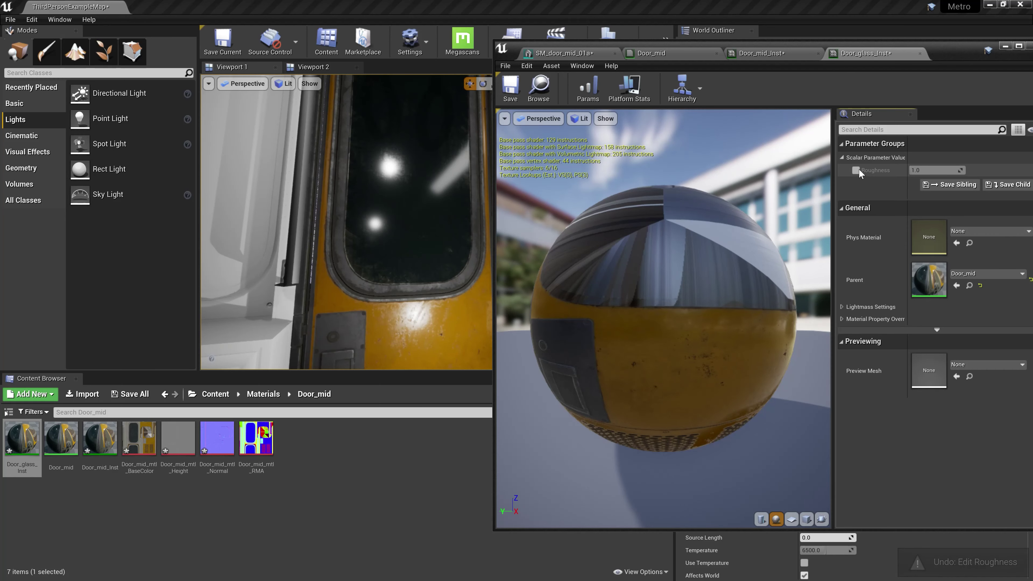
{"action": "left_click_drag", "start_coordinate": [956, 65], "coordinate": [958, 62]}
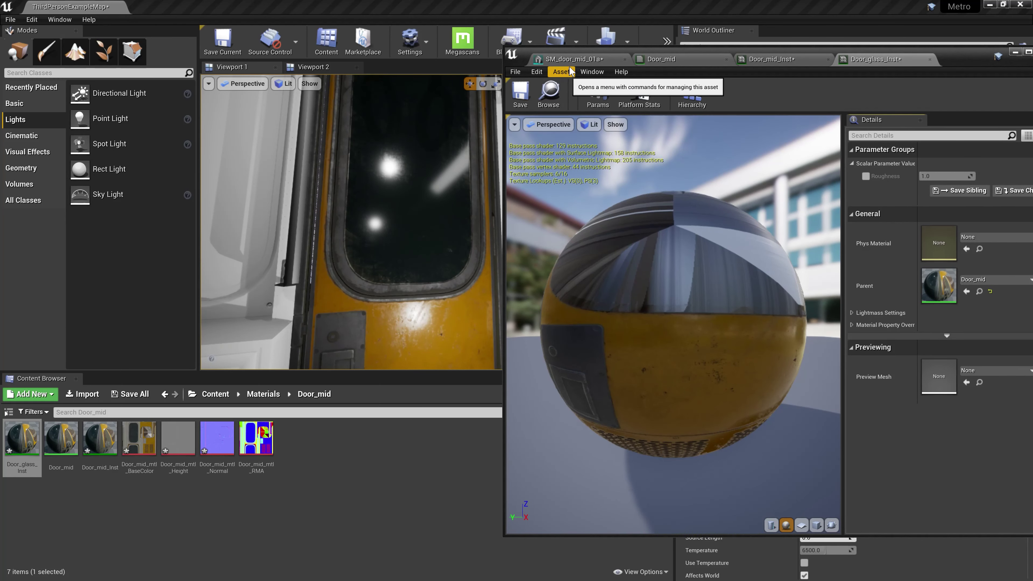
Review the SM_door_mid_01a mesh, the Door_mid graph, and the door window in the viewport.
{"action": "left_click", "coordinate": [577, 61]}
{"action": "left_click", "coordinate": [687, 60]}
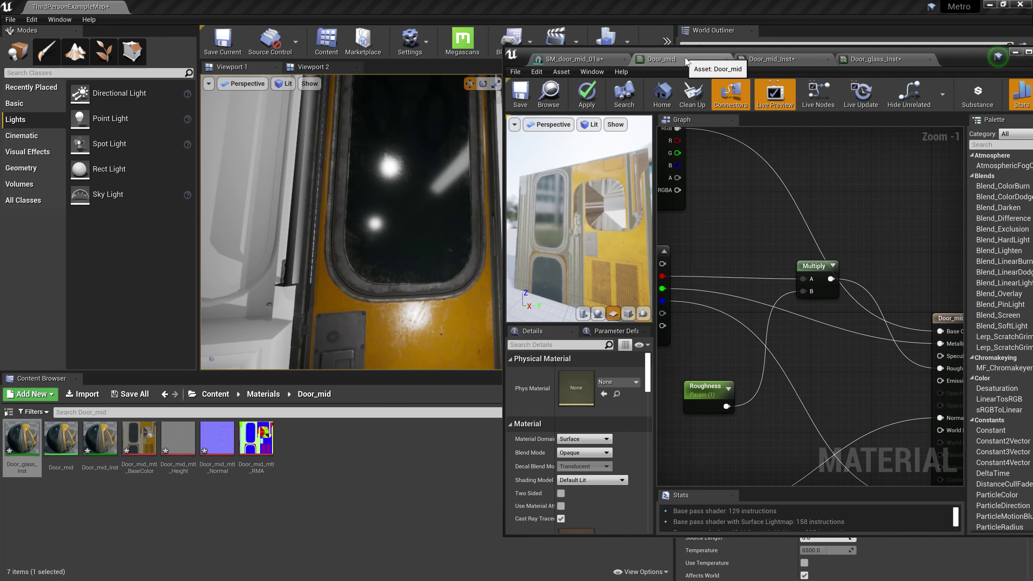
{"action": "scroll", "coordinate": [837, 215], "scroll_direction": "down", "scroll_amount": 3}
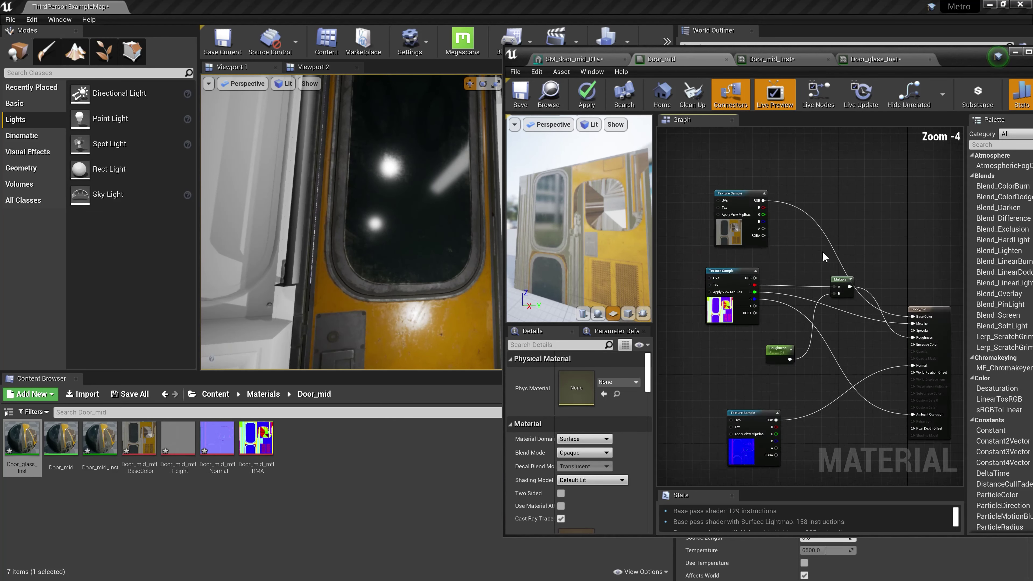
{"action": "scroll", "coordinate": [839, 253], "scroll_direction": "down", "scroll_amount": 1}
{"action": "scroll", "coordinate": [839, 253], "scroll_direction": "up", "scroll_amount": 1}
{"action": "mouse_move", "coordinate": [838, 253]}
{"action": "right_mouse_down"}
{"action": "mouse_move", "coordinate": [835, 240]}
{"action": "mouse_move", "coordinate": [810, 243]}
{"action": "right_mouse_up"}
{"action": "left_click_drag", "start_coordinate": [395, 230], "coordinate": [426, 208]}
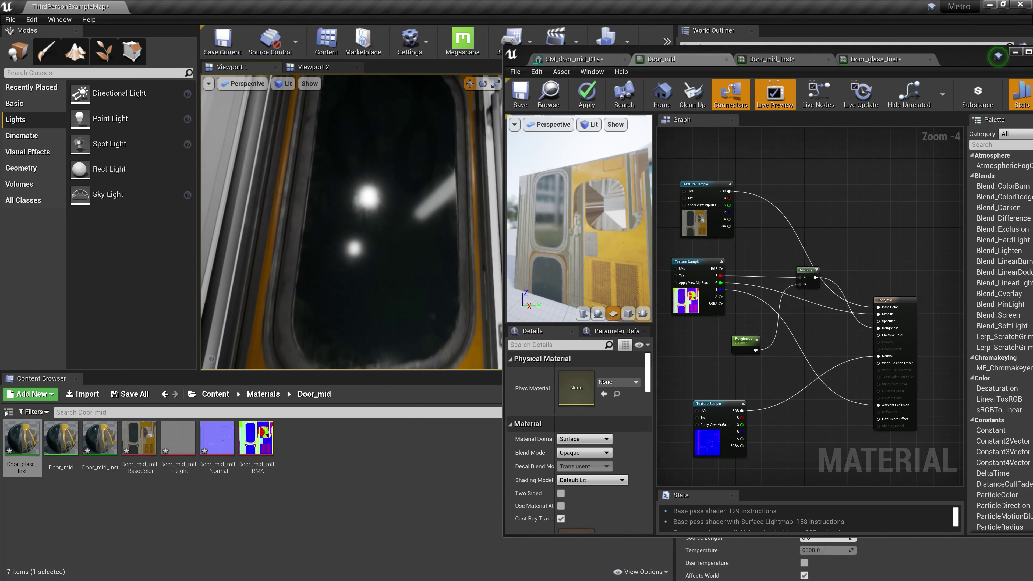
{"action": "left_click_drag", "start_coordinate": [425, 208], "coordinate": [342, 504]}
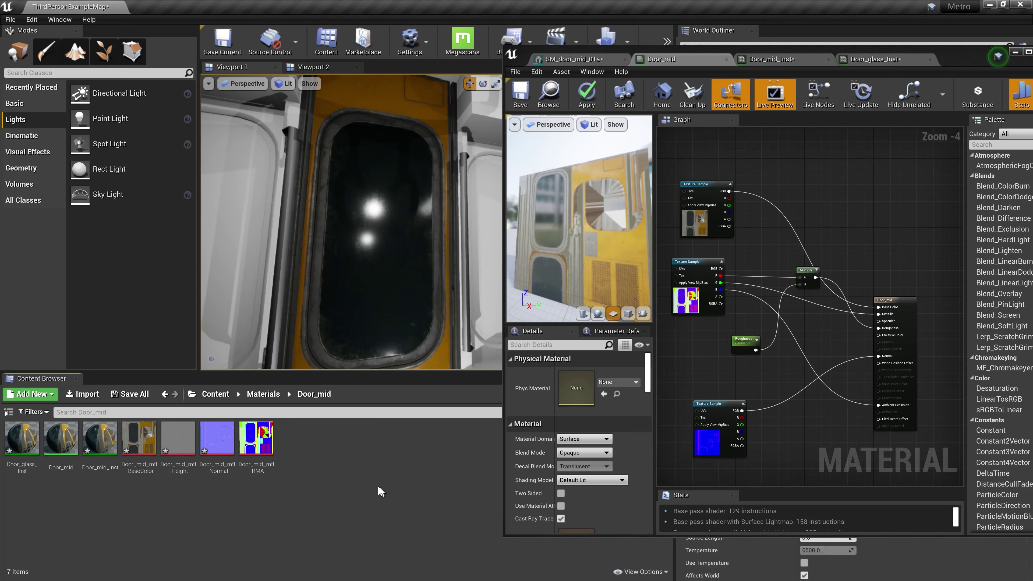
Create a new material in the Door_mid folder named Door_mid_glass.
{"action": "right_click", "coordinate": [306, 454]}
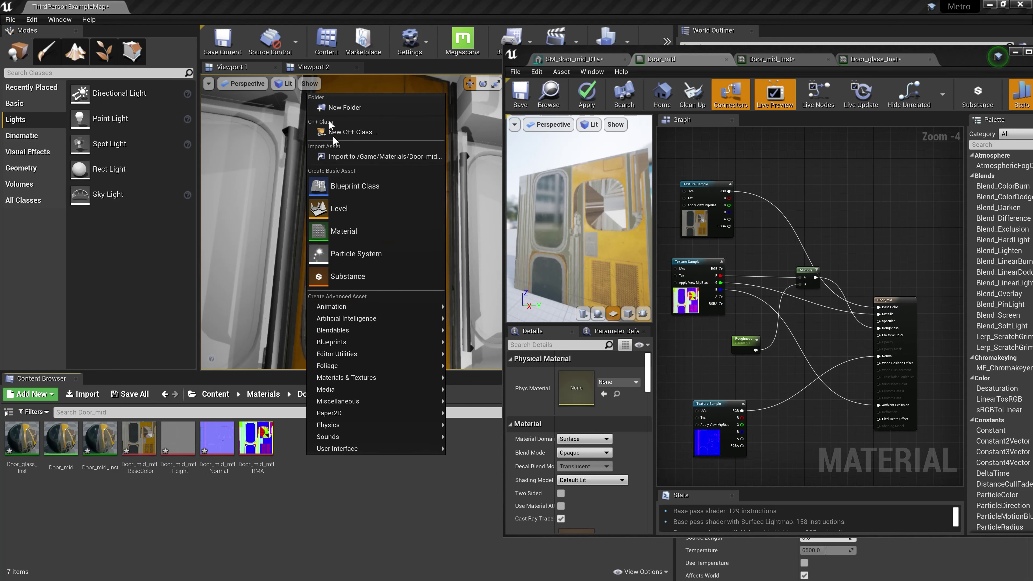
{"action": "left_click", "coordinate": [344, 231]}
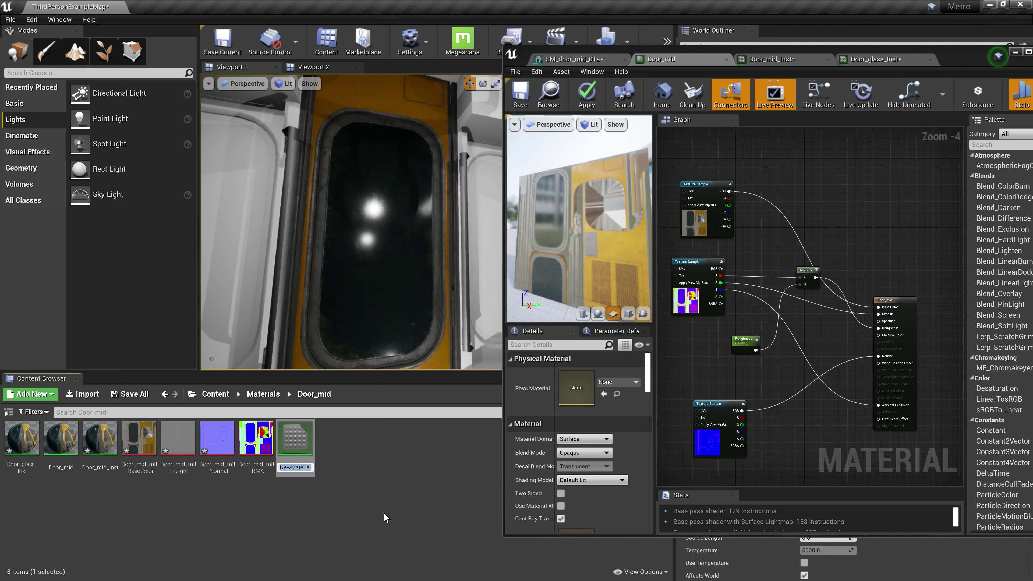
{"action": "type", "text": "Door_"}
{"action": "type", "text": "mid"}
{"action": "type", "text": "_"}
{"action": "type", "text": "glass"}
{"action": "key", "text": "Return"}
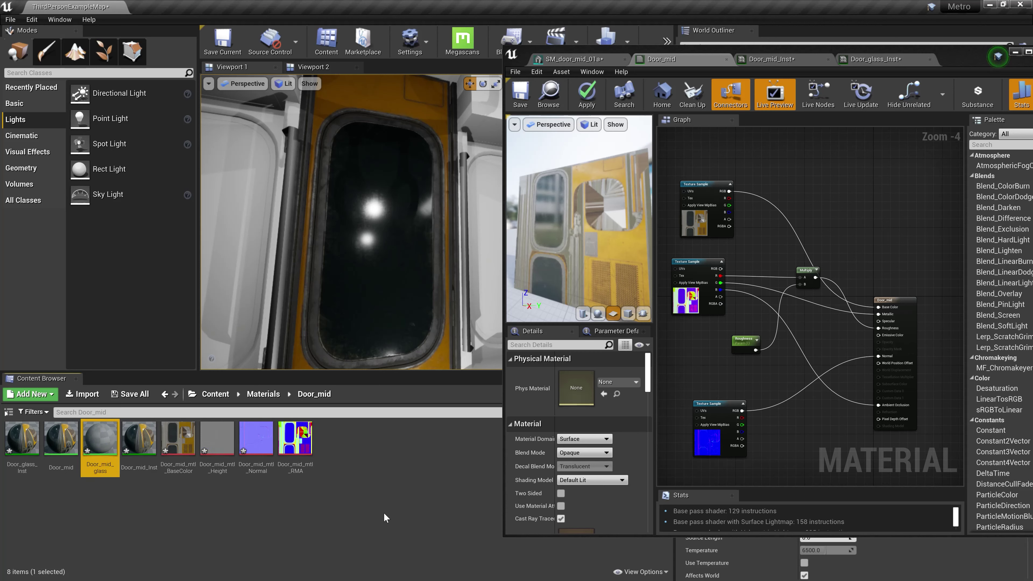
{"action": "right_click_drag", "start_coordinate": [678, 184], "coordinate": [709, 174]}
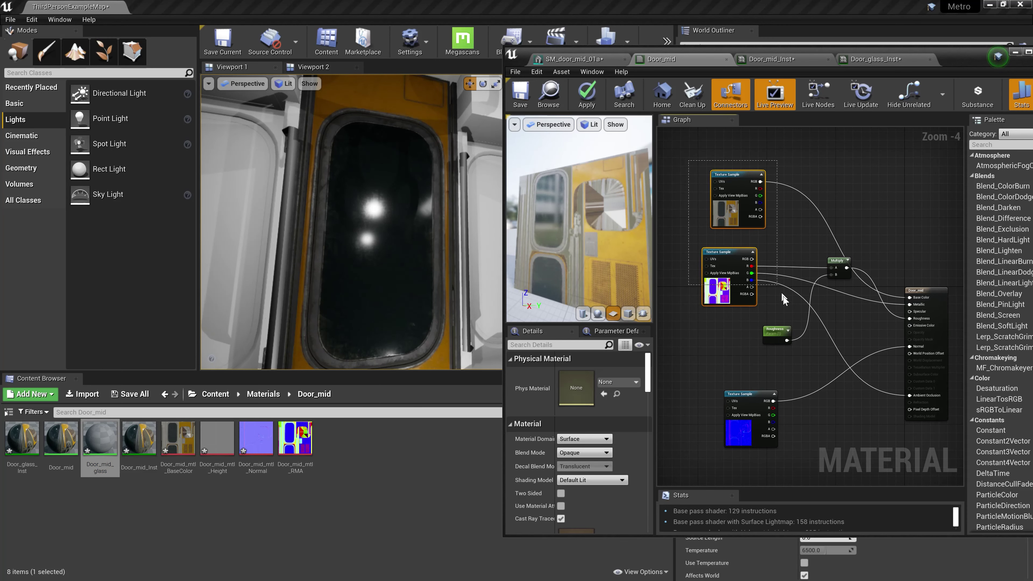
Copy all Door_mid nodes and paste them into the Door_mid_glass graph.
{"action": "left_click_drag", "start_coordinate": [785, 299], "coordinate": [882, 444]}
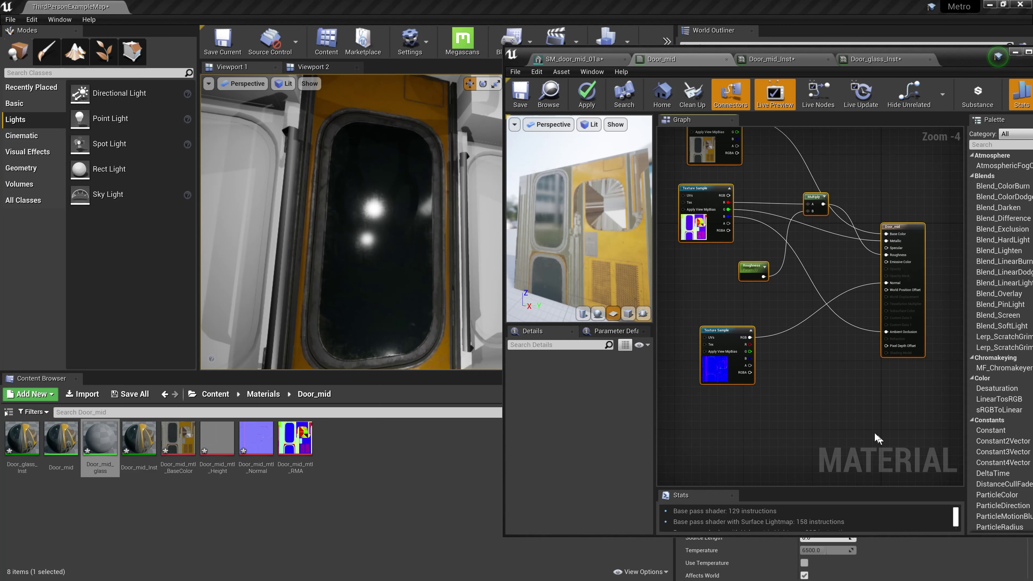
{"action": "double_click", "coordinate": [101, 438]}
{"action": "right_click_drag", "start_coordinate": [694, 289], "coordinate": [887, 281]}
{"action": "scroll", "coordinate": [745, 261], "scroll_direction": "down", "scroll_amount": 3}
{"action": "mouse_move", "coordinate": [745, 261]}
{"action": "right_mouse_down"}
{"action": "mouse_move", "coordinate": [728, 251]}
{"action": "mouse_move", "coordinate": [750, 264]}
{"action": "right_mouse_up"}
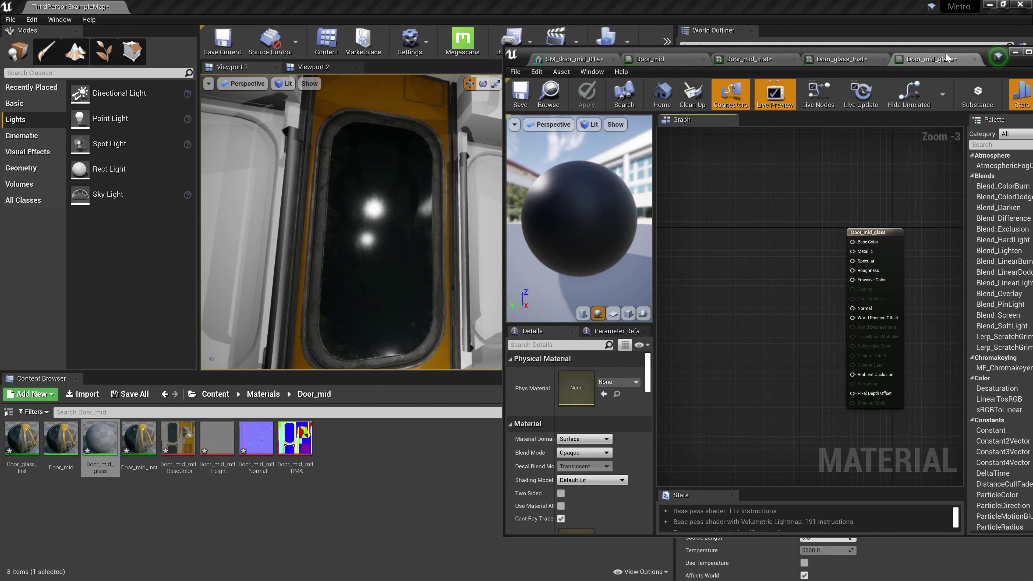
{"action": "key", "text": "ctrl+v"}
{"action": "mouse_move", "coordinate": [720, 289]}
{"action": "right_mouse_down"}
{"action": "mouse_move", "coordinate": [843, 293]}
{"action": "mouse_move", "coordinate": [752, 272]}
{"action": "right_mouse_up"}
{"action": "scroll", "coordinate": [843, 293], "scroll_direction": "down", "scroll_amount": 1}
{"action": "left_click_drag", "start_coordinate": [752, 271], "coordinate": [739, 262]}
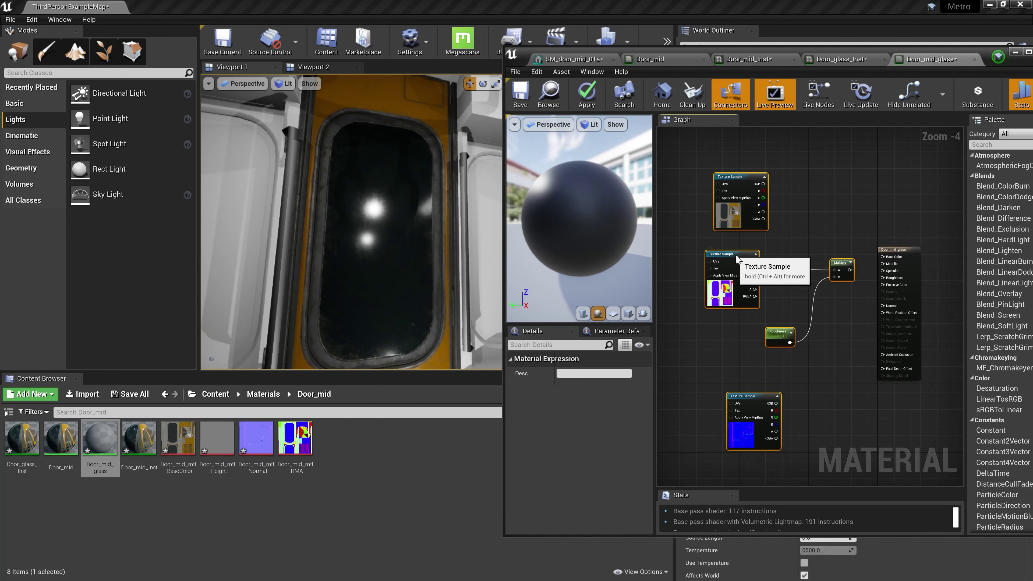
{"action": "left_click", "coordinate": [893, 246]}
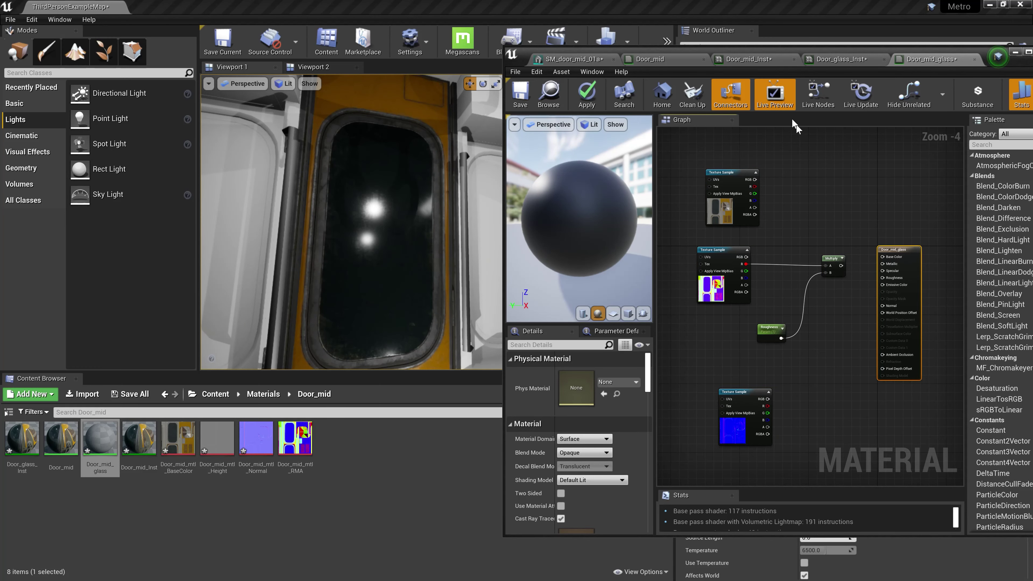
Inspect the Door_mid result node and lower door panel, then return to Door_mid_glass.
{"action": "left_click", "coordinate": [842, 59]}
{"action": "left_click", "coordinate": [728, 59]}
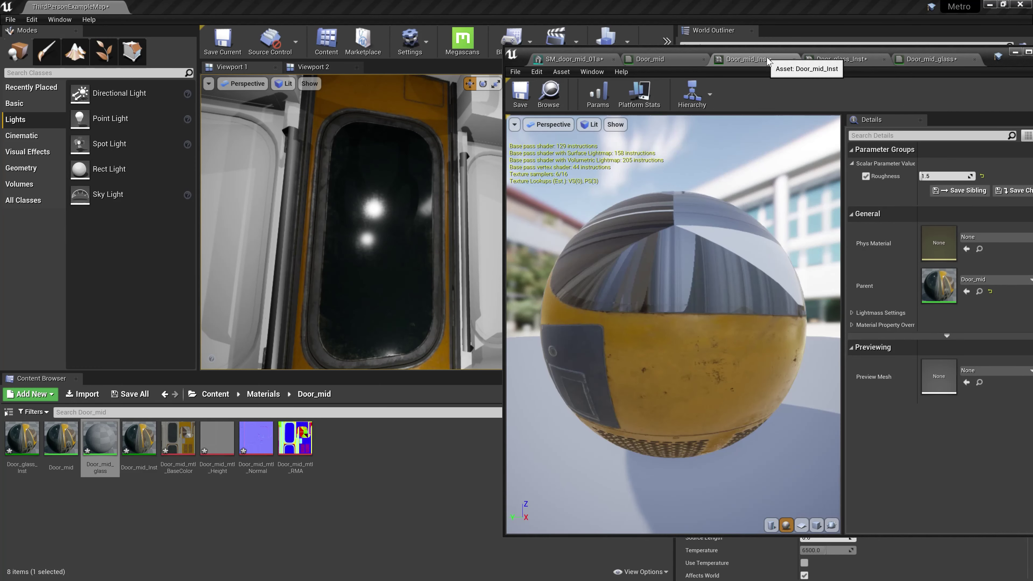
{"action": "left_click", "coordinate": [663, 59]}
{"action": "right_click_drag", "start_coordinate": [725, 251], "coordinate": [741, 292]}
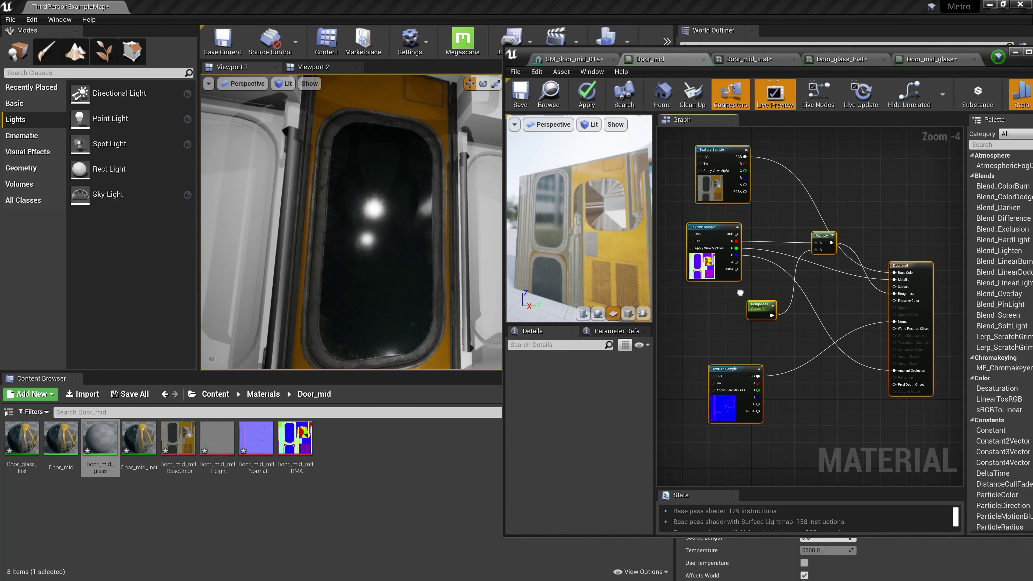
{"action": "left_click", "coordinate": [921, 267]}
{"action": "scroll", "coordinate": [847, 280], "scroll_direction": "up", "scroll_amount": 1}
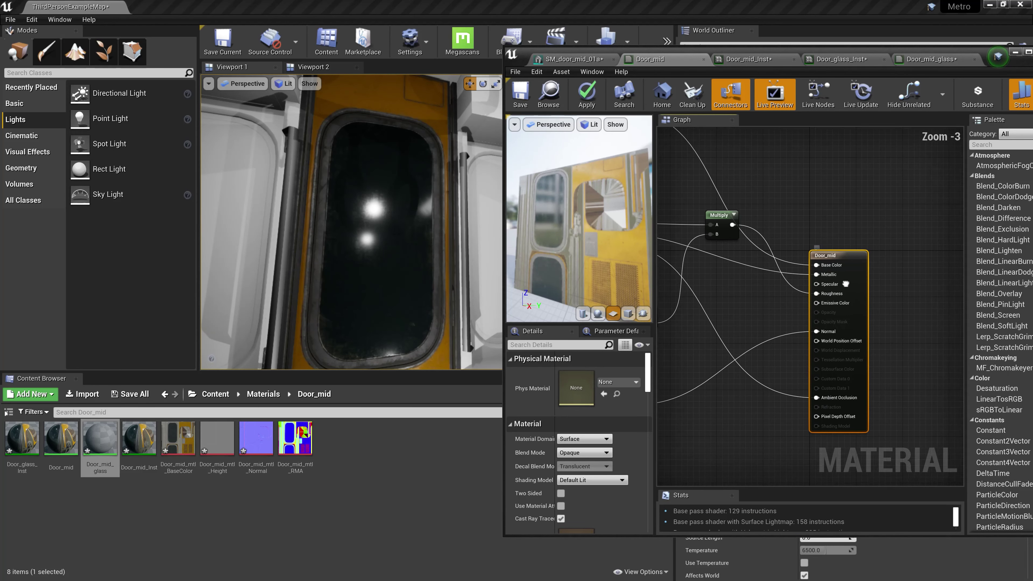
{"action": "right_click_drag", "start_coordinate": [847, 284], "coordinate": [811, 267]}
{"action": "left_click", "coordinate": [828, 215]}
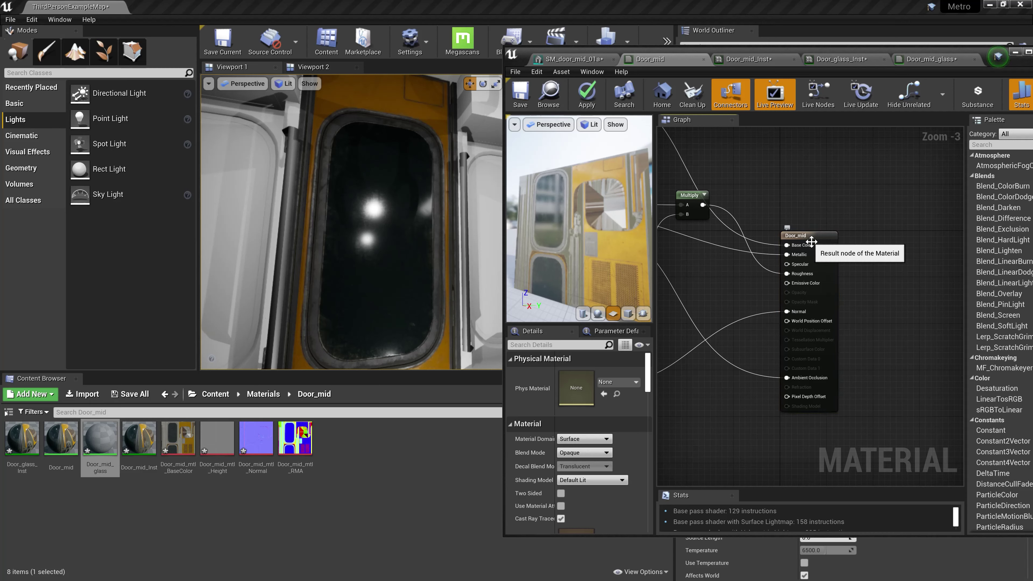
{"action": "left_click", "coordinate": [813, 237]}
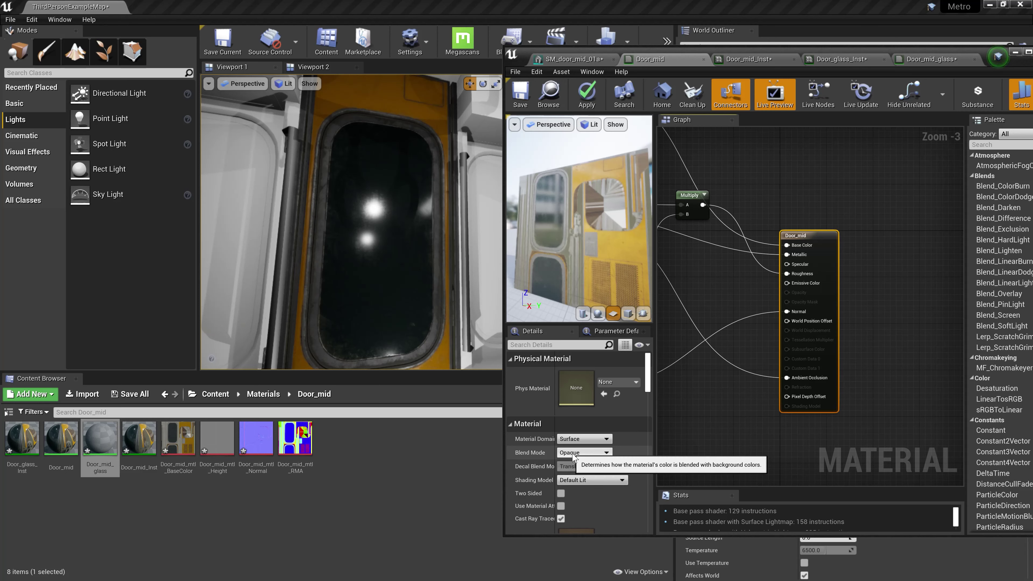
{"action": "right_click_drag", "start_coordinate": [398, 184], "coordinate": [399, 252]}
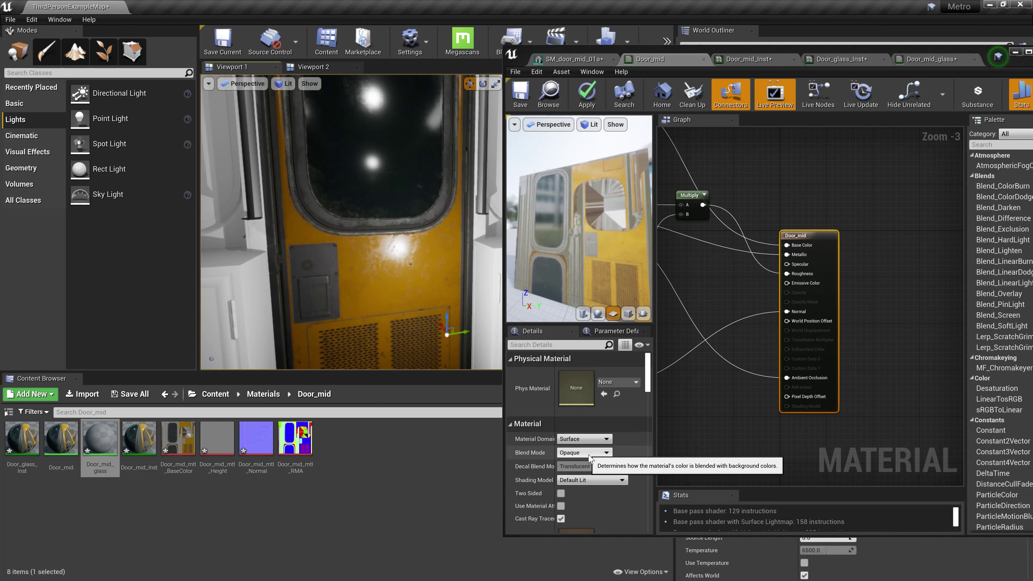
{"action": "left_click", "coordinate": [932, 59]}
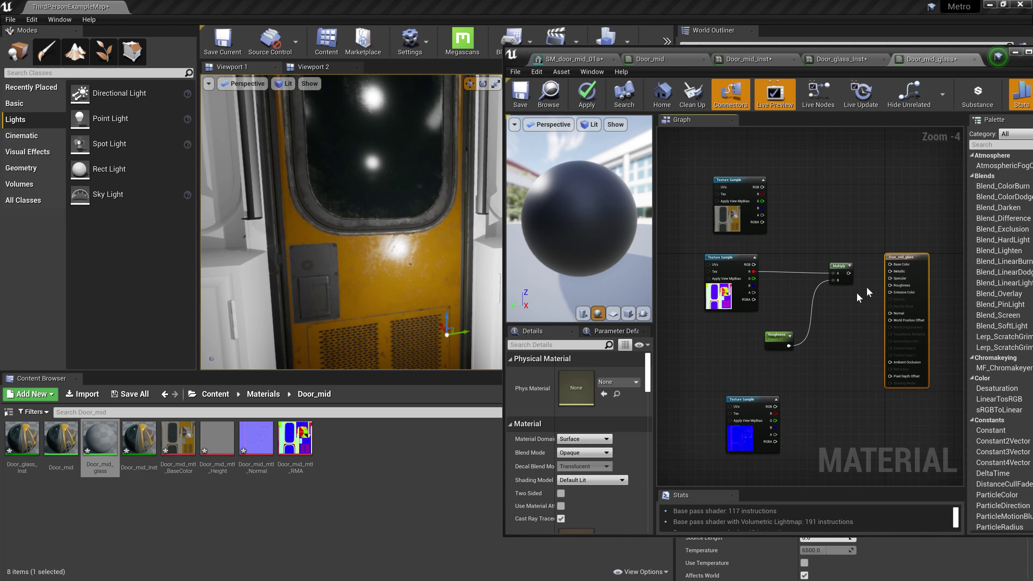
Set Door_mid_glass's Blend Mode to Translucent and wire the top texture's RGB into Base Color.
{"action": "left_click", "coordinate": [584, 453]}
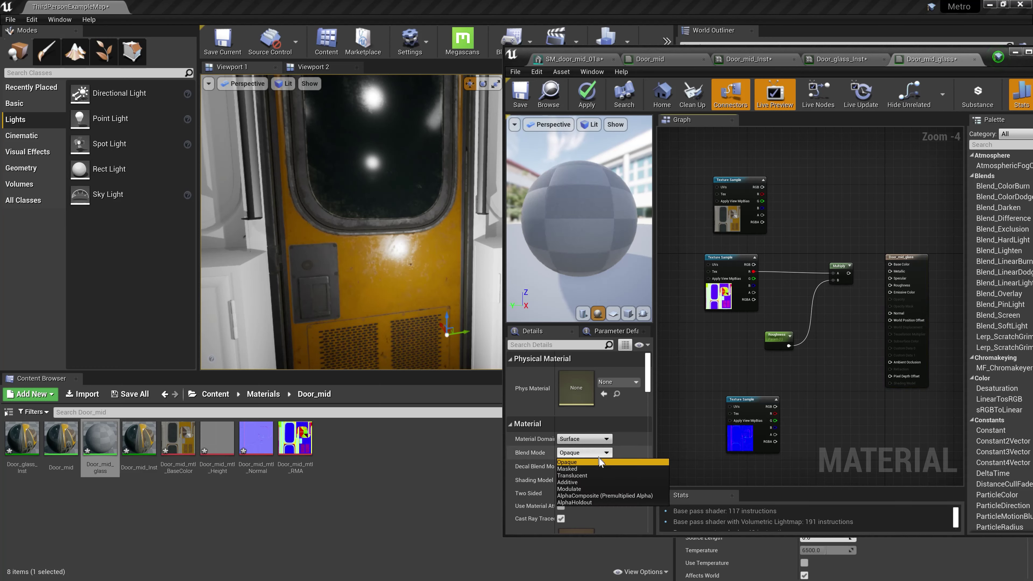
{"action": "left_click", "coordinate": [573, 479]}
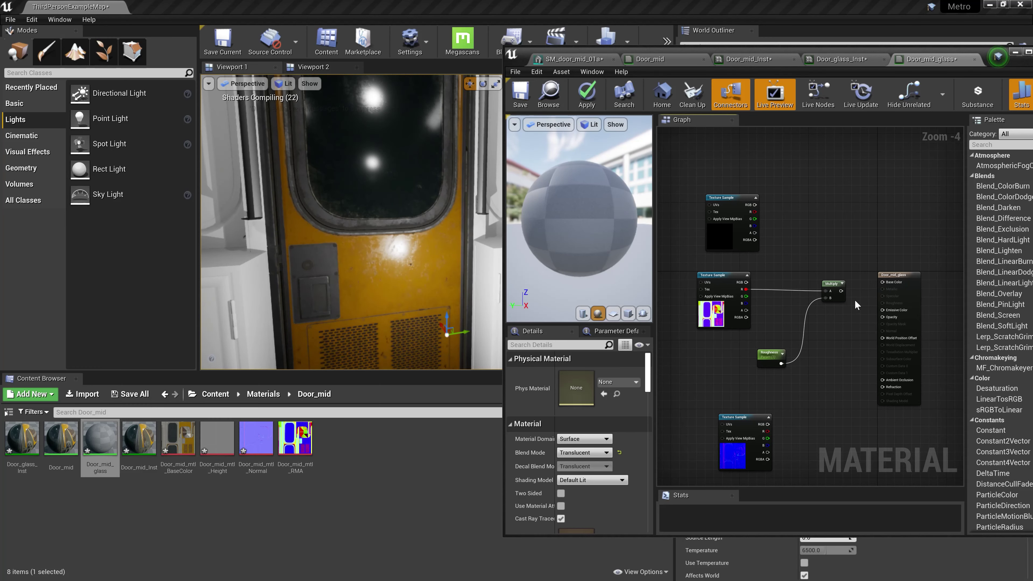
{"action": "left_click", "coordinate": [737, 225]}
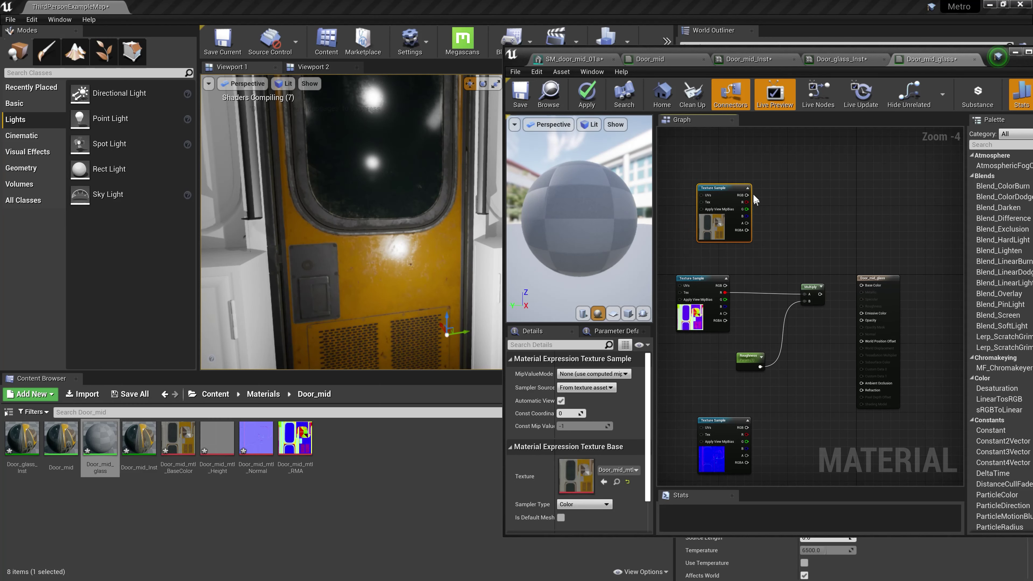
{"action": "mouse_move", "coordinate": [746, 196]}
{"action": "left_mouse_down"}
{"action": "mouse_move", "coordinate": [861, 285]}
{"action": "mouse_move", "coordinate": [845, 338]}
{"action": "mouse_move", "coordinate": [854, 344]}
{"action": "left_mouse_up"}
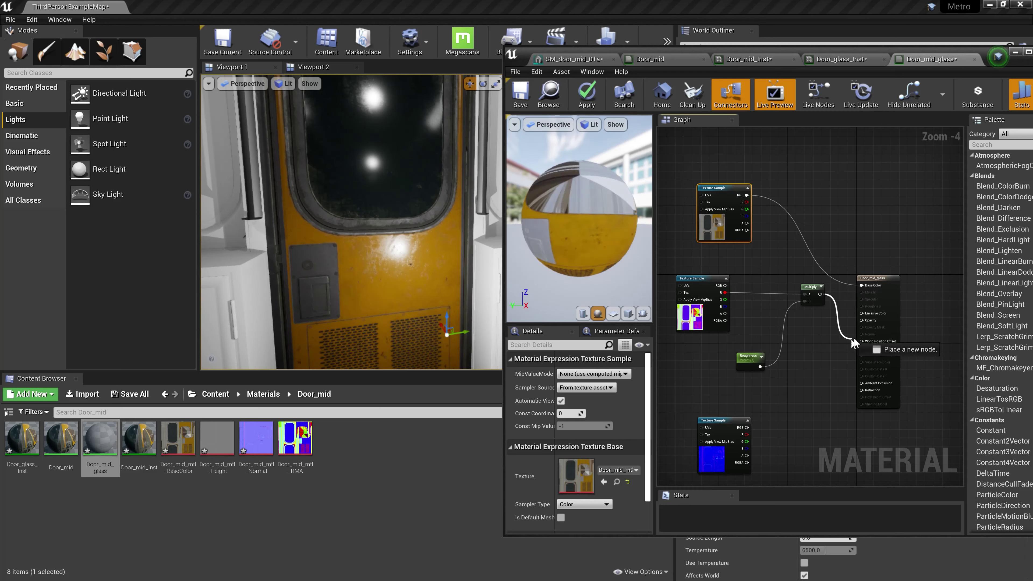
{"action": "left_click_drag", "start_coordinate": [854, 343], "coordinate": [833, 374]}
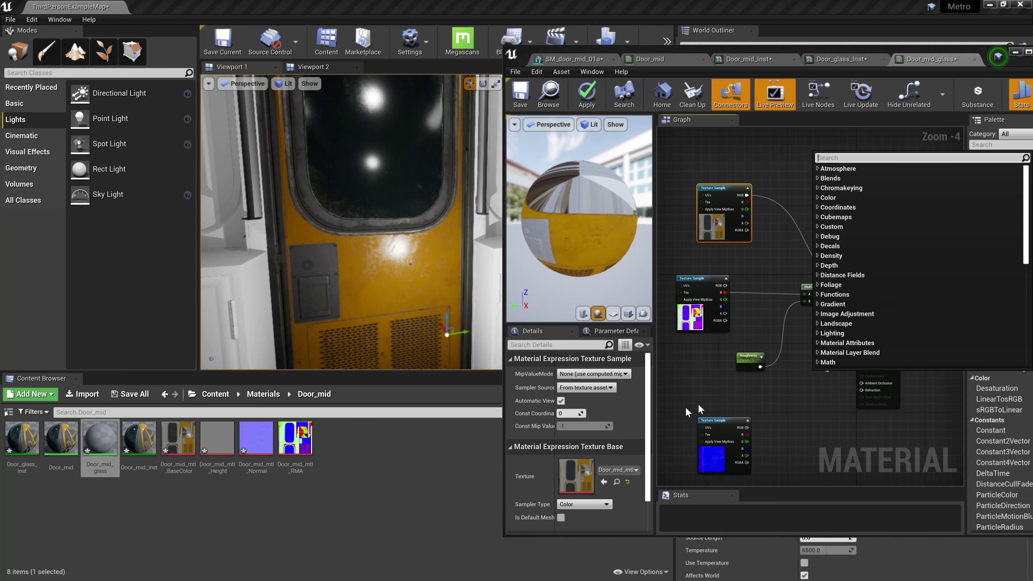
{"action": "left_click", "coordinate": [775, 394]}
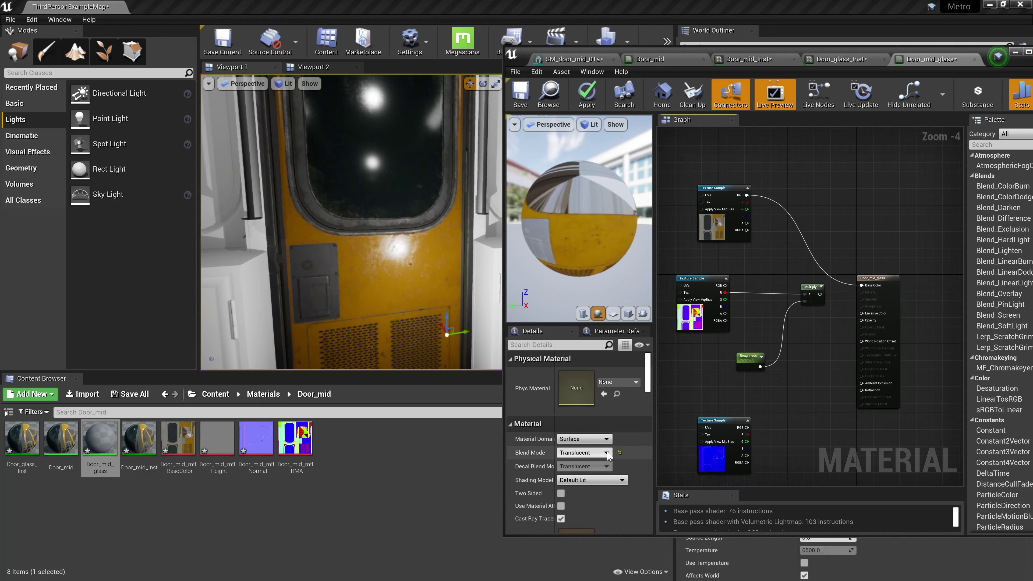
Change Door_mid_glass's Translucency Lighting Mode to Surface TranslucencyVolume.
{"action": "scroll", "coordinate": [605, 466], "scroll_direction": "down", "scroll_amount": 2}
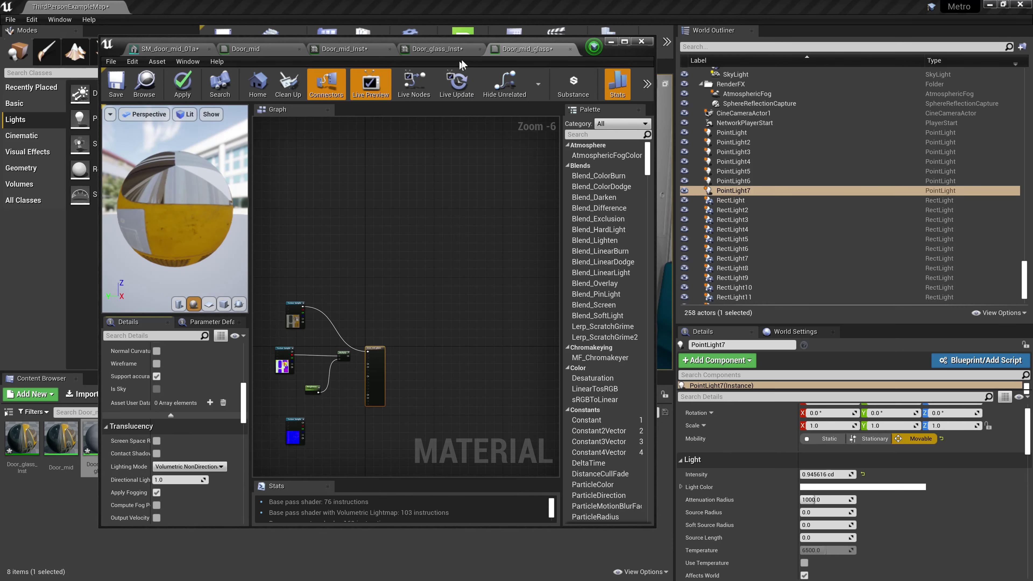
{"action": "left_click_drag", "start_coordinate": [578, 42], "coordinate": [836, 53]}
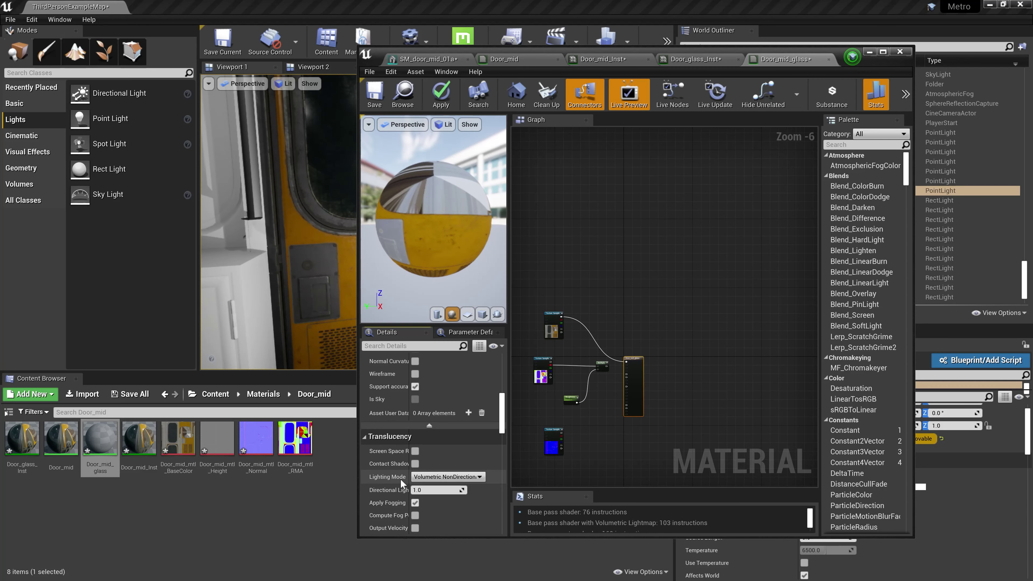
{"action": "left_click", "coordinate": [465, 482]}
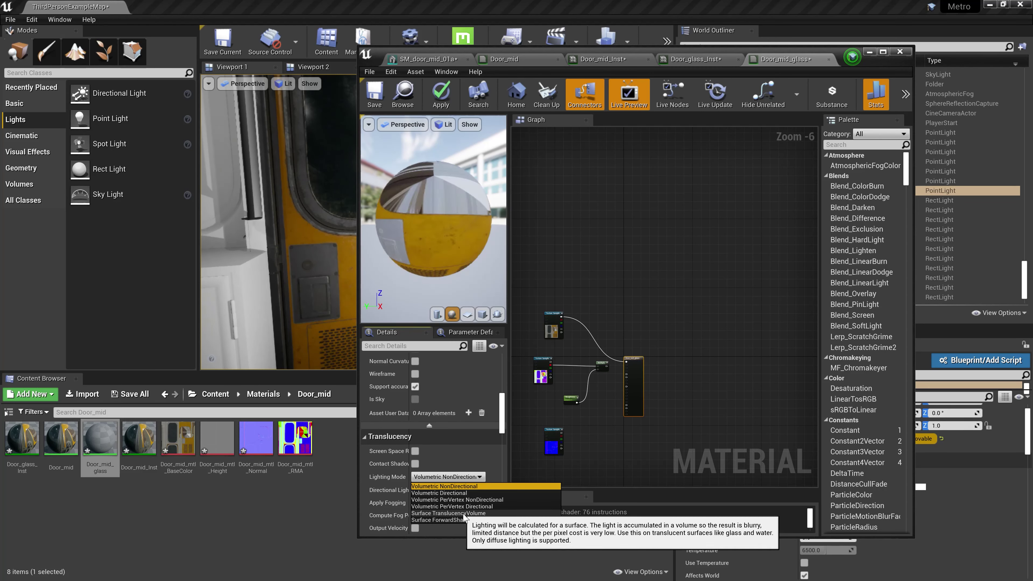
{"action": "left_click", "coordinate": [484, 513]}
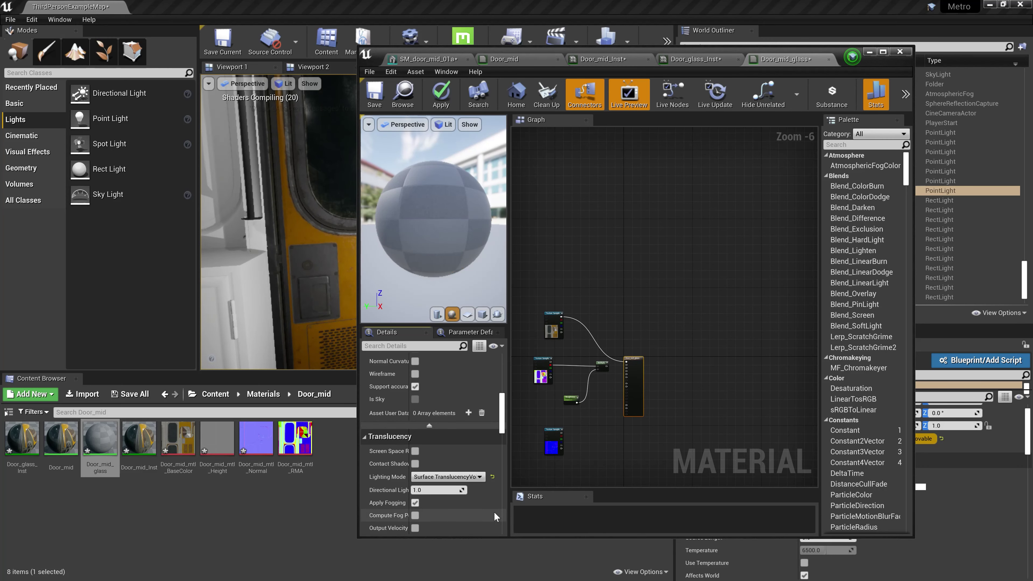
{"action": "scroll", "coordinate": [577, 408], "scroll_direction": "up", "scroll_amount": 3}
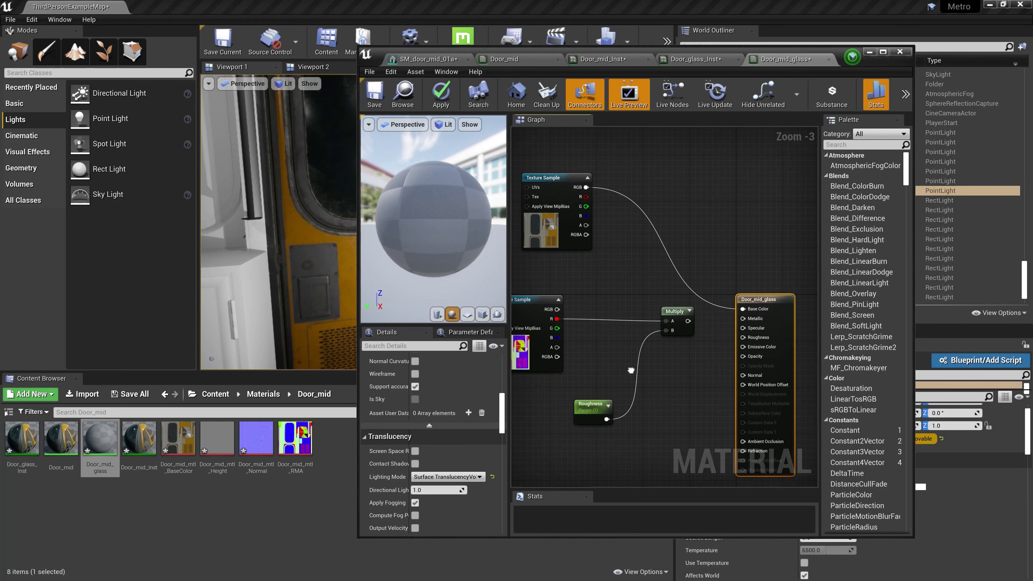
Reframe the graph on the result node and expand the advanced Translucency options.
{"action": "right_click_drag", "start_coordinate": [576, 411], "coordinate": [589, 348]}
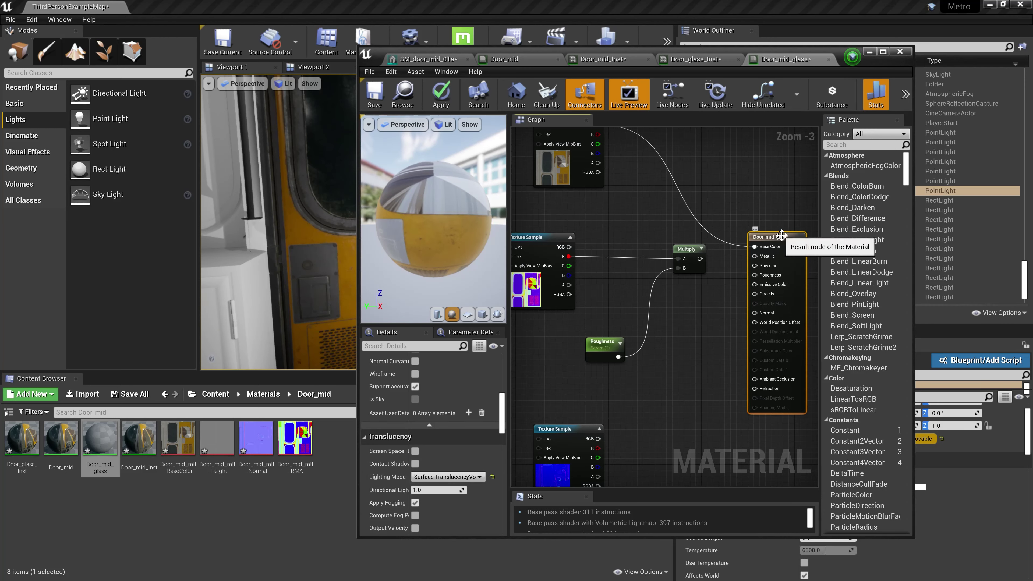
{"action": "mouse_move", "coordinate": [686, 288]}
{"action": "right_mouse_down"}
{"action": "mouse_move", "coordinate": [702, 325]}
{"action": "mouse_move", "coordinate": [647, 297]}
{"action": "right_mouse_up"}
{"action": "scroll", "coordinate": [702, 326], "scroll_direction": "down", "scroll_amount": 1}
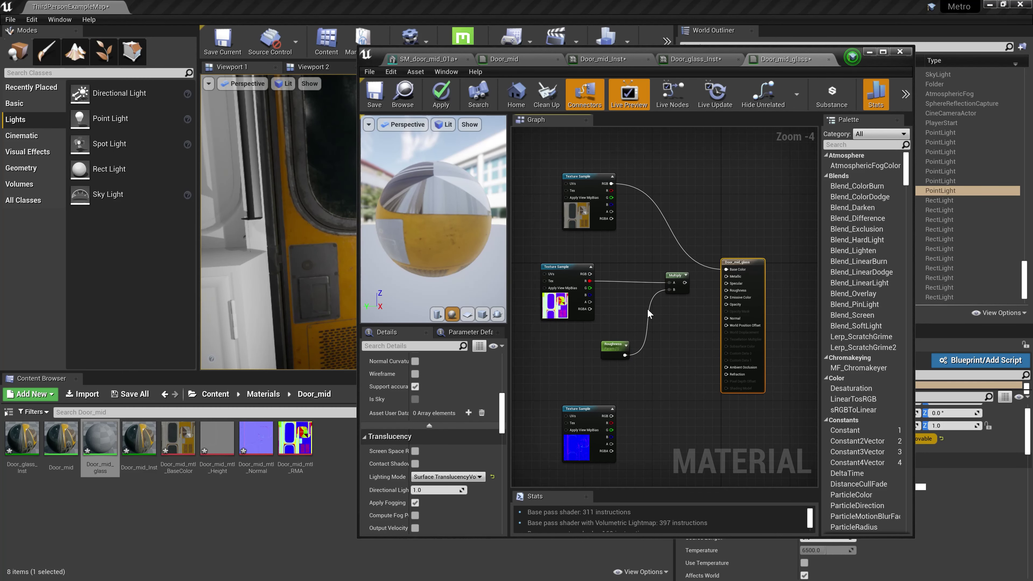
{"action": "scroll", "coordinate": [475, 397], "scroll_direction": "down", "scroll_amount": 3}
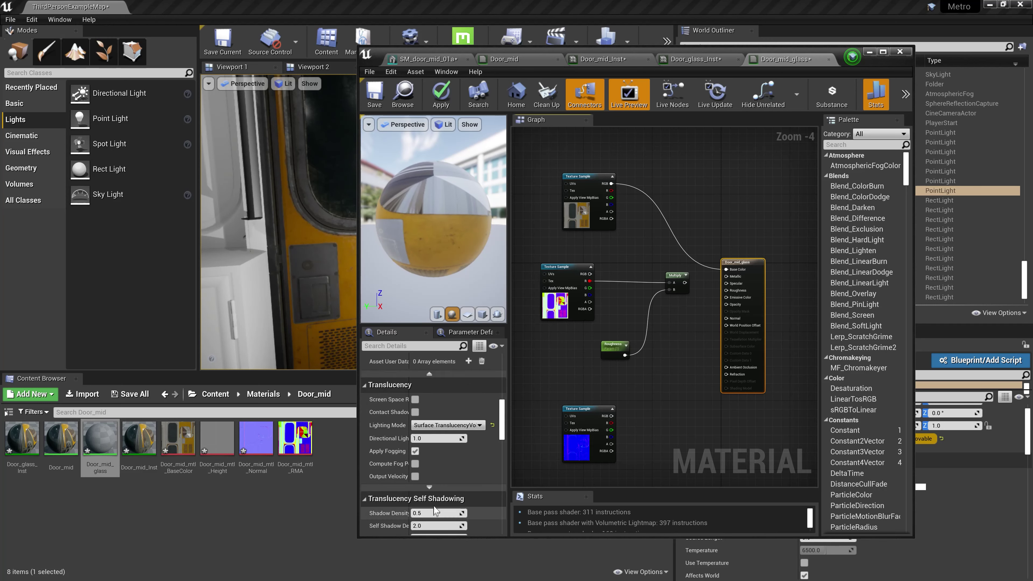
{"action": "left_click", "coordinate": [430, 487]}
Wire Multiply into Roughness and the mask texture's G channel into Metallic.
{"action": "scroll", "coordinate": [461, 444], "scroll_direction": "down", "scroll_amount": 3}
{"action": "right_click_drag", "start_coordinate": [656, 323], "coordinate": [676, 349]}
{"action": "left_click_drag", "start_coordinate": [692, 311], "coordinate": [669, 312]}
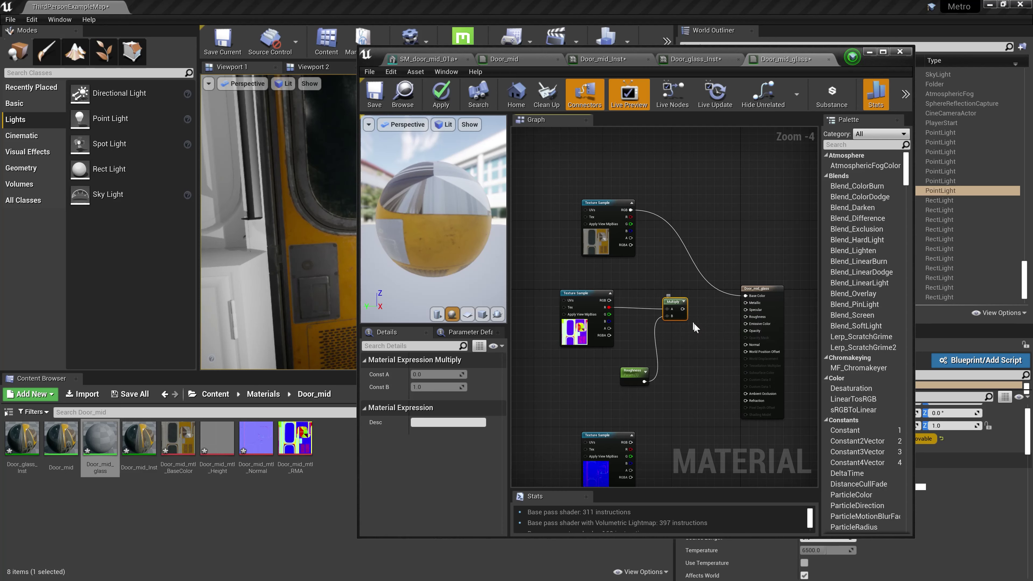
{"action": "left_click_drag", "start_coordinate": [682, 310], "coordinate": [747, 320]}
{"action": "left_click_drag", "start_coordinate": [609, 314], "coordinate": [746, 303]}
{"action": "left_click_drag", "start_coordinate": [671, 309], "coordinate": [671, 338]}
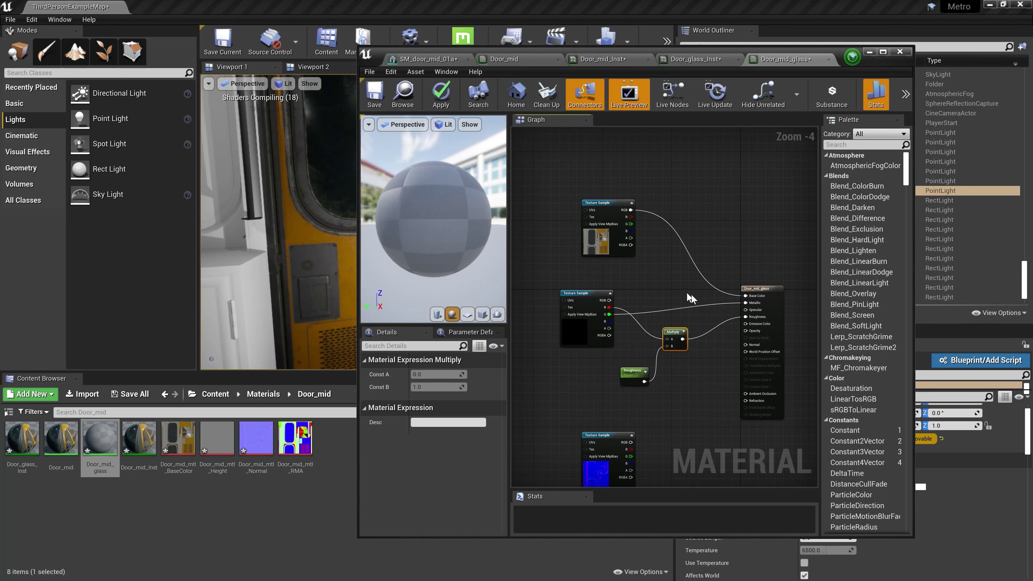
Move the mask Texture Sample up-left and wire its B channel into Ambient Occlusion.
{"action": "scroll", "coordinate": [689, 297], "scroll_direction": "up", "scroll_amount": 1}
{"action": "scroll", "coordinate": [676, 295], "scroll_direction": "up", "scroll_amount": 1}
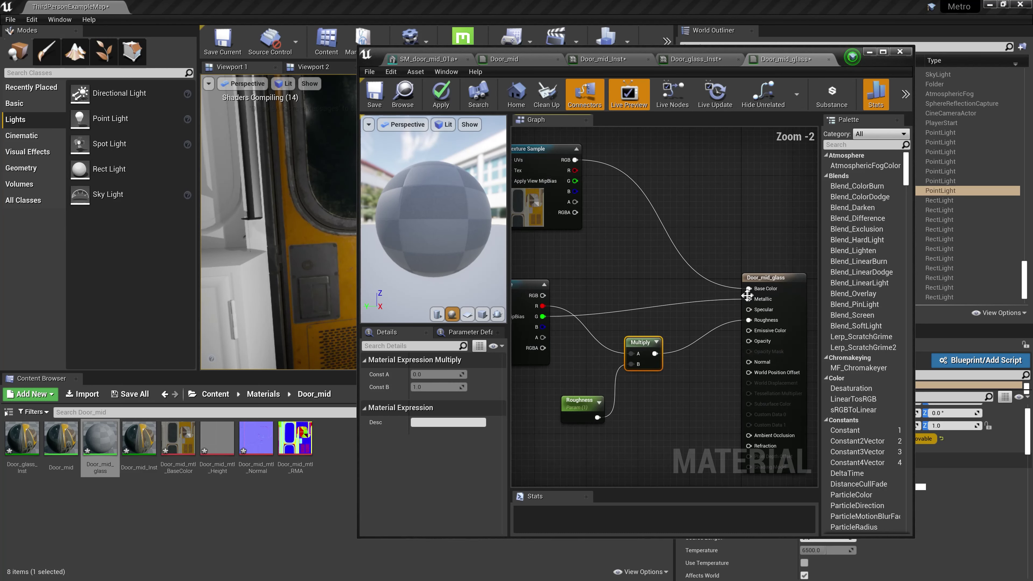
{"action": "mouse_move", "coordinate": [611, 300]}
{"action": "right_mouse_down"}
{"action": "mouse_move", "coordinate": [712, 322]}
{"action": "mouse_move", "coordinate": [711, 221]}
{"action": "right_mouse_up"}
{"action": "scroll", "coordinate": [642, 228], "scroll_direction": "down", "scroll_amount": 1}
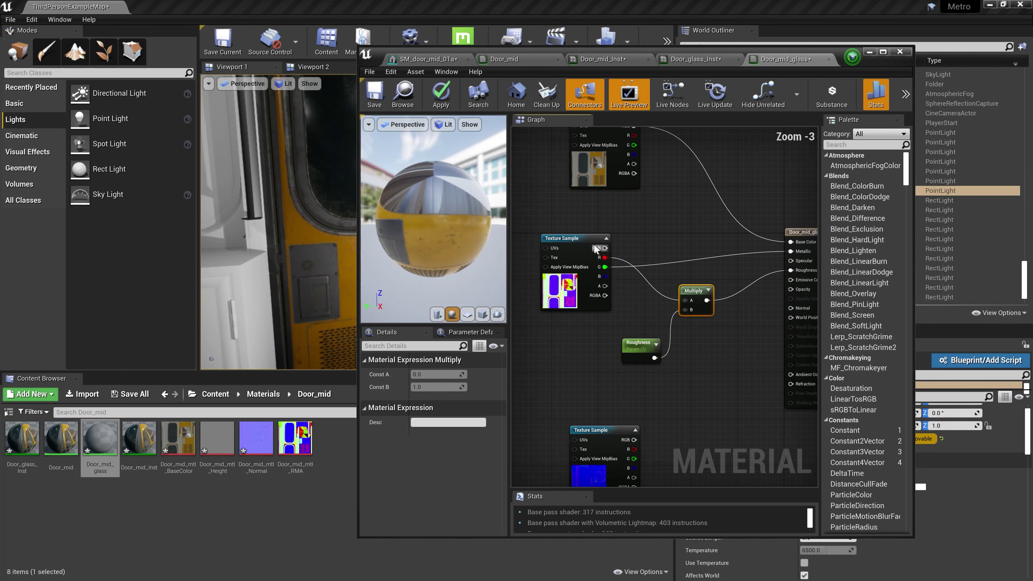
{"action": "left_click_drag", "start_coordinate": [595, 248], "coordinate": [578, 230]}
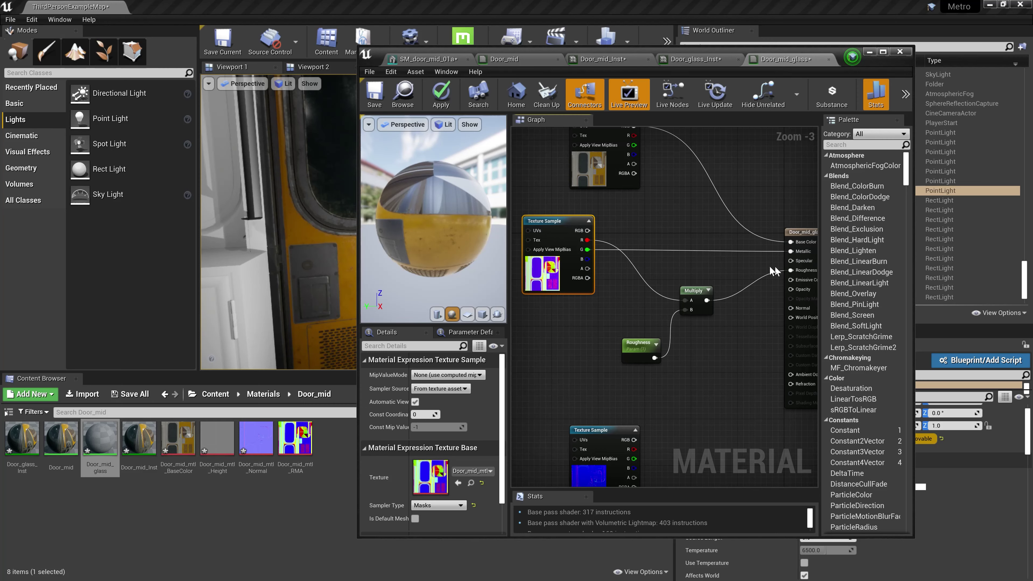
{"action": "right_click_drag", "start_coordinate": [774, 271], "coordinate": [671, 299]}
{"action": "scroll", "coordinate": [663, 297], "scroll_direction": "down", "scroll_amount": 2}
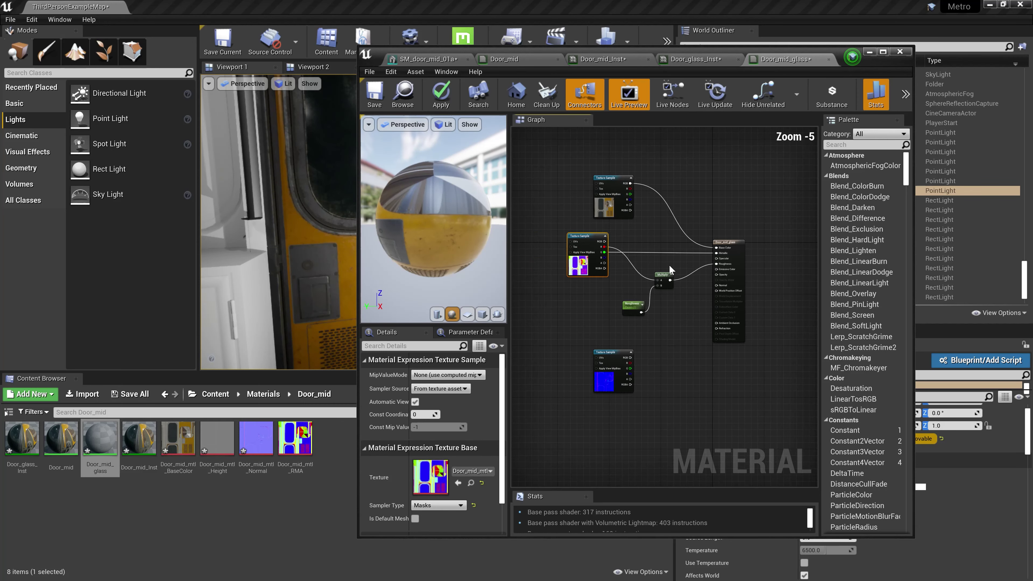
{"action": "scroll", "coordinate": [663, 298], "scroll_direction": "up", "scroll_amount": 2}
{"action": "scroll", "coordinate": [664, 297], "scroll_direction": "down", "scroll_amount": 1}
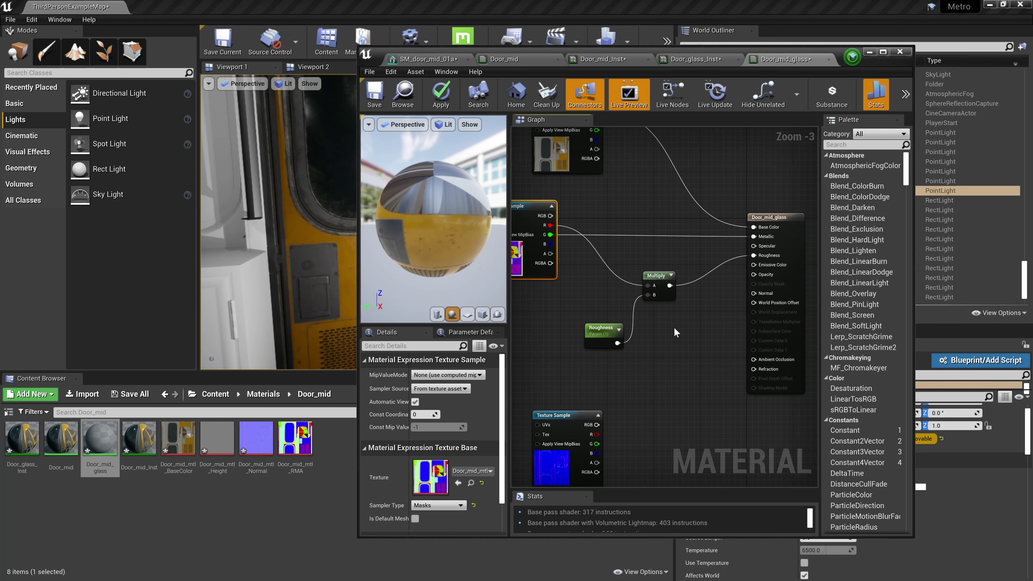
{"action": "scroll", "coordinate": [612, 263], "scroll_direction": "up", "scroll_amount": 1}
{"action": "right_click_drag", "start_coordinate": [612, 264], "coordinate": [592, 280]}
{"action": "left_click_drag", "start_coordinate": [559, 246], "coordinate": [763, 361]}
{"action": "left_click_drag", "start_coordinate": [665, 277], "coordinate": [665, 254]}
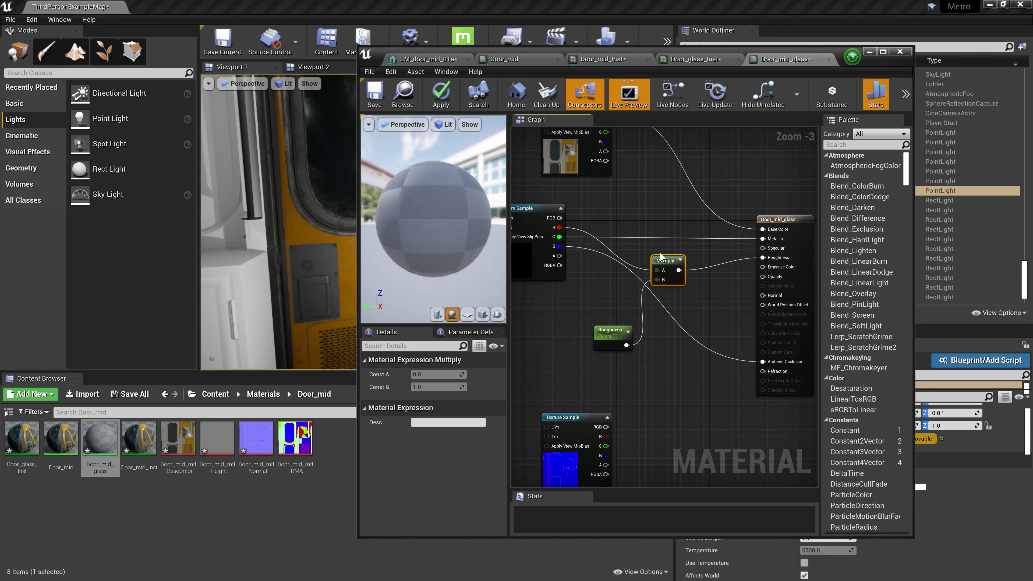
Reposition the Roughness parameter and connect the normal map texture to the Normal input.
{"action": "left_click_drag", "start_coordinate": [605, 334], "coordinate": [563, 315]}
{"action": "mouse_move", "coordinate": [631, 374]}
{"action": "right_mouse_down"}
{"action": "mouse_move", "coordinate": [675, 356]}
{"action": "mouse_move", "coordinate": [654, 354]}
{"action": "right_mouse_up"}
{"action": "mouse_move", "coordinate": [554, 396]}
{"action": "left_mouse_down"}
{"action": "mouse_move", "coordinate": [571, 340]}
{"action": "mouse_move", "coordinate": [762, 281]}
{"action": "left_mouse_up"}
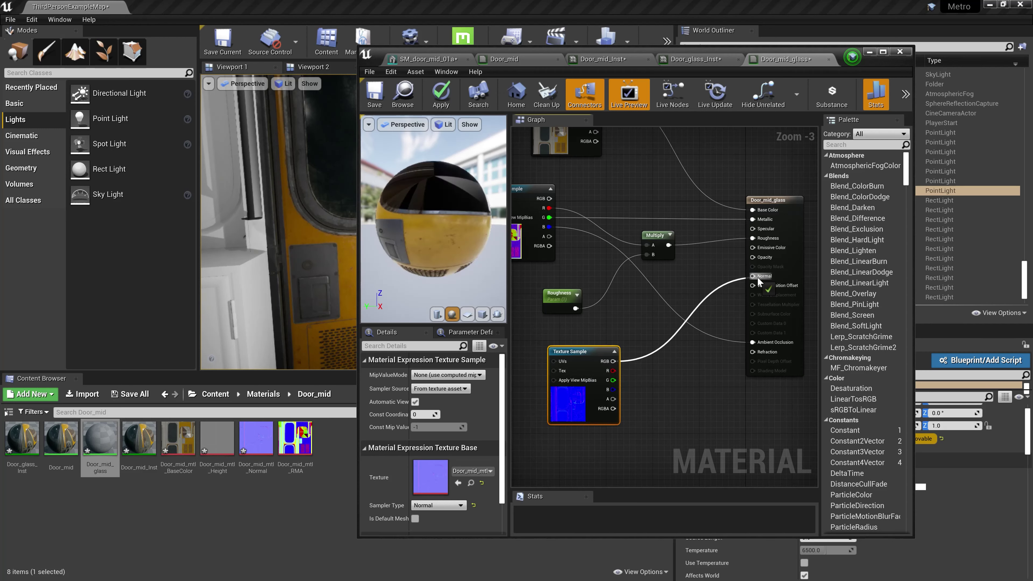
{"action": "left_click_drag", "start_coordinate": [757, 278], "coordinate": [757, 276]}
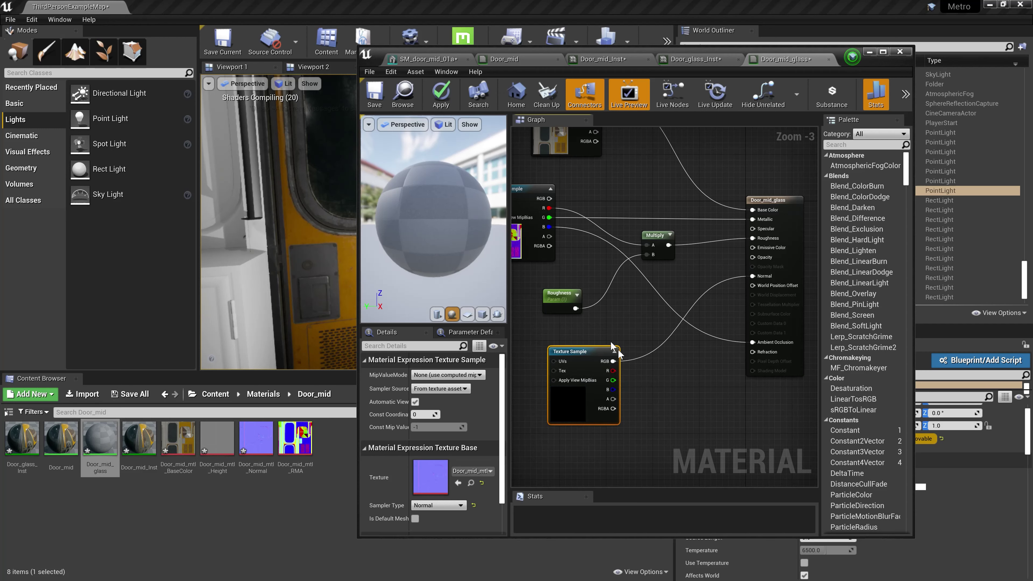
{"action": "right_click_drag", "start_coordinate": [682, 215], "coordinate": [679, 288]}
{"action": "scroll", "coordinate": [679, 288], "scroll_direction": "down", "scroll_amount": 1}
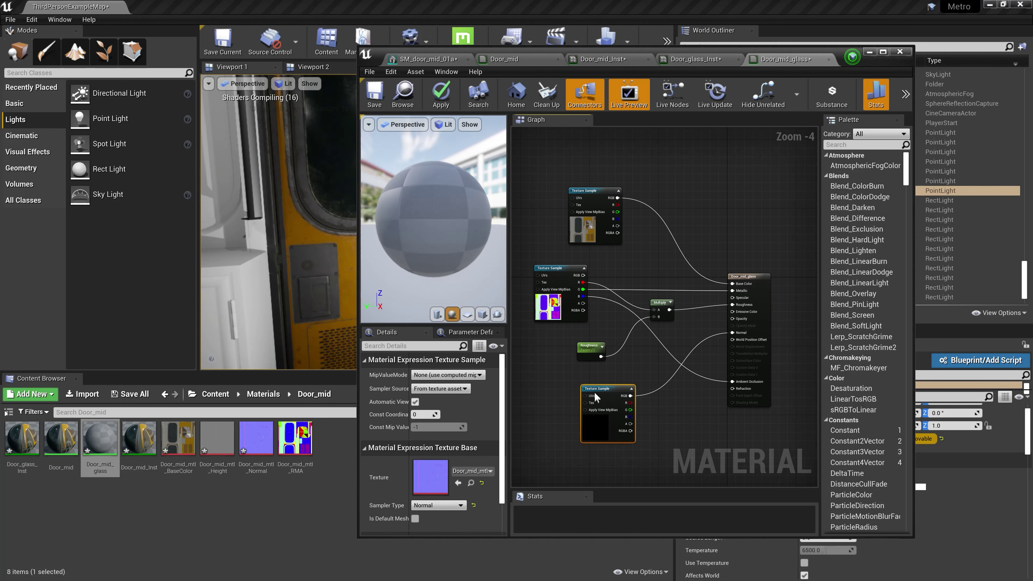
{"action": "left_click_drag", "start_coordinate": [595, 397], "coordinate": [581, 405]}
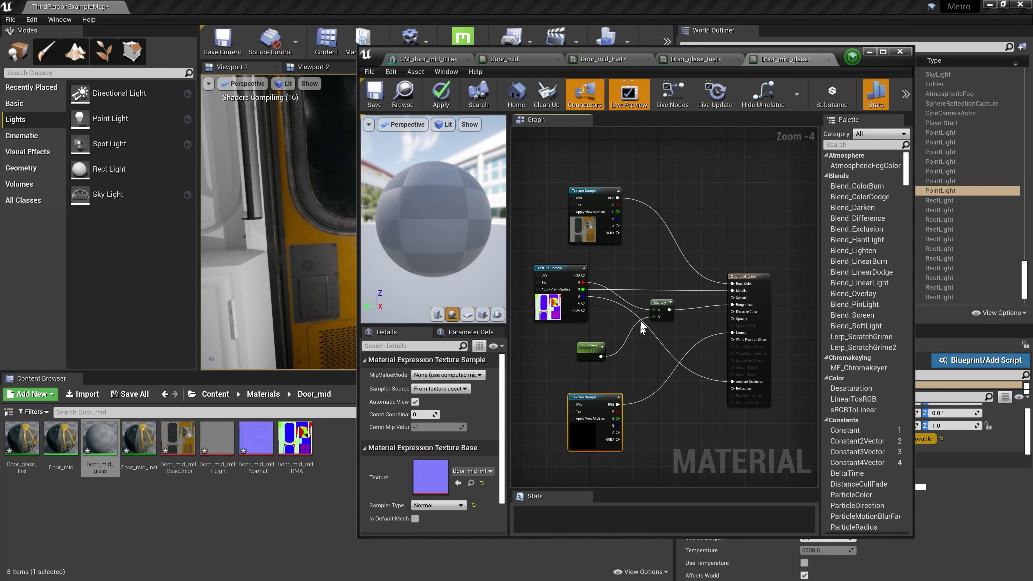
Position the base colour texture node beside the Door_mid_glass output node.
{"action": "left_click", "coordinate": [601, 189]}
{"action": "scroll", "coordinate": [596, 184], "scroll_direction": "up", "scroll_amount": 2}
{"action": "scroll", "coordinate": [596, 184], "scroll_direction": "up", "scroll_amount": 1}
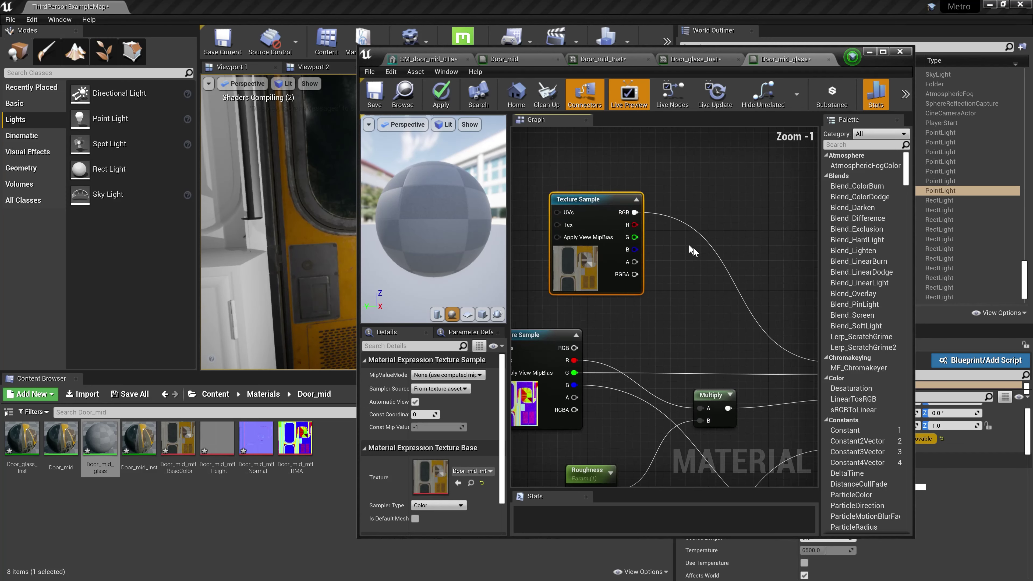
{"action": "scroll", "coordinate": [635, 229], "scroll_direction": "down", "scroll_amount": 2}
{"action": "scroll", "coordinate": [635, 228], "scroll_direction": "up", "scroll_amount": 1}
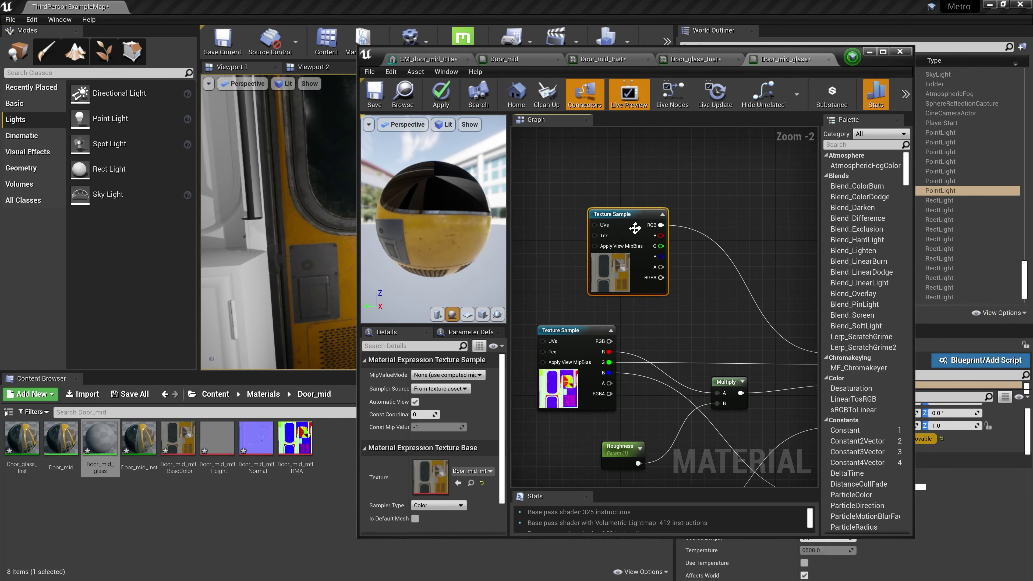
{"action": "right_click_drag", "start_coordinate": [635, 228], "coordinate": [545, 215]}
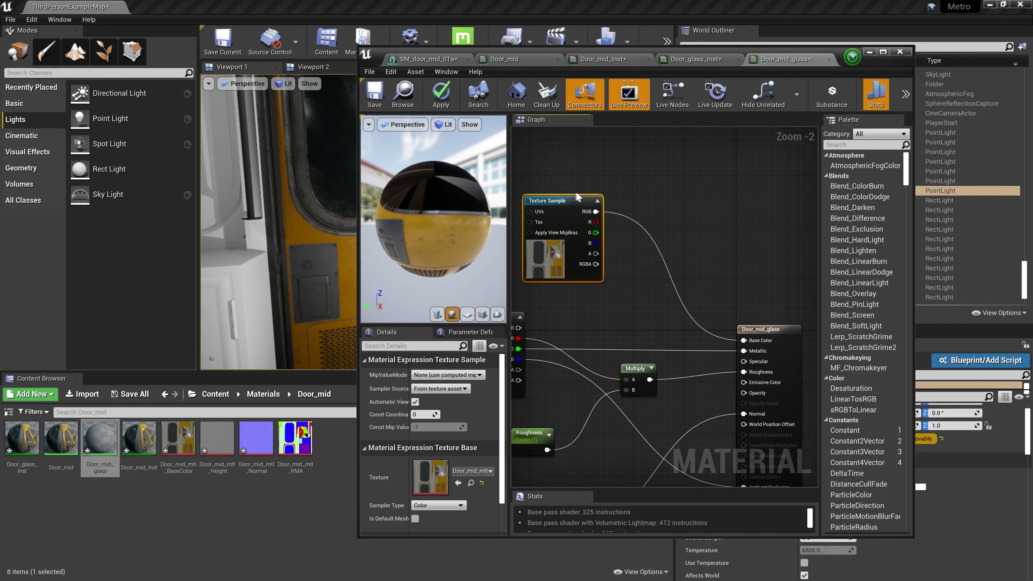
{"action": "left_click_drag", "start_coordinate": [578, 197], "coordinate": [584, 190]}
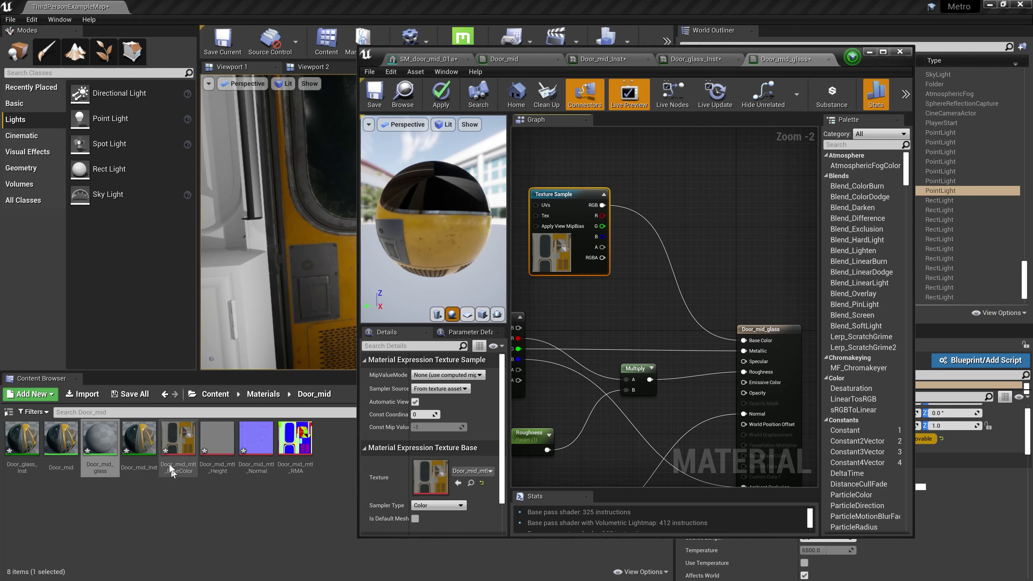
{"action": "double_click", "coordinate": [183, 444]}
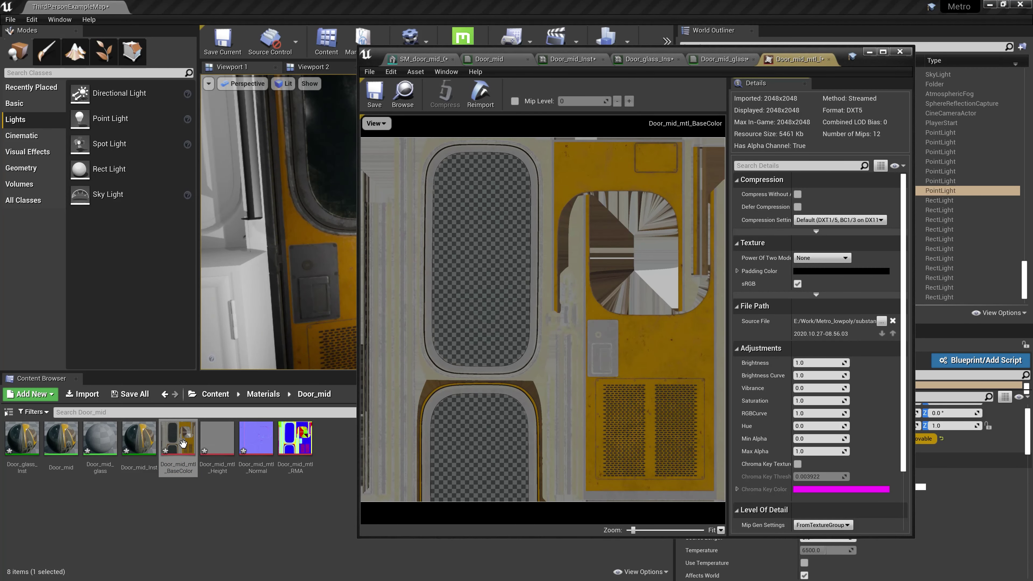
{"action": "left_click", "coordinate": [374, 124]}
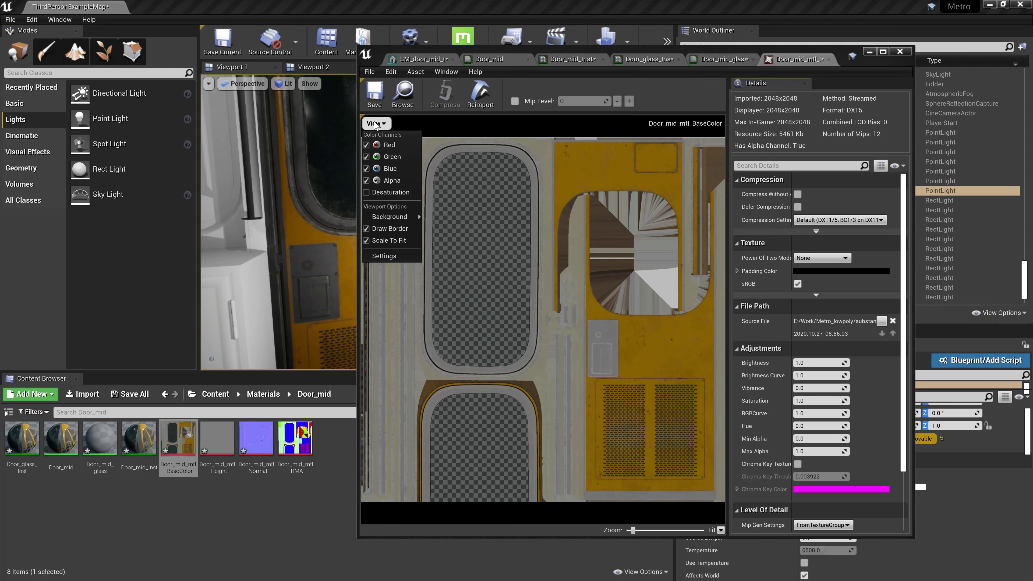
{"action": "left_click", "coordinate": [390, 145]}
{"action": "left_click", "coordinate": [374, 124]}
{"action": "left_click", "coordinate": [392, 156]}
{"action": "left_click", "coordinate": [374, 124]}
{"action": "left_click", "coordinate": [391, 168]}
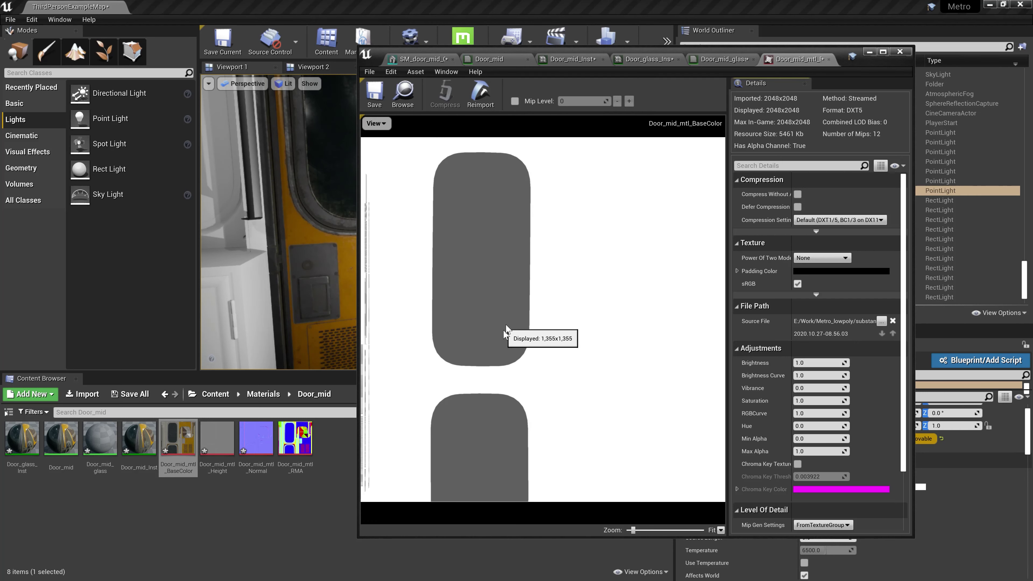
{"action": "left_click", "coordinate": [382, 127]}
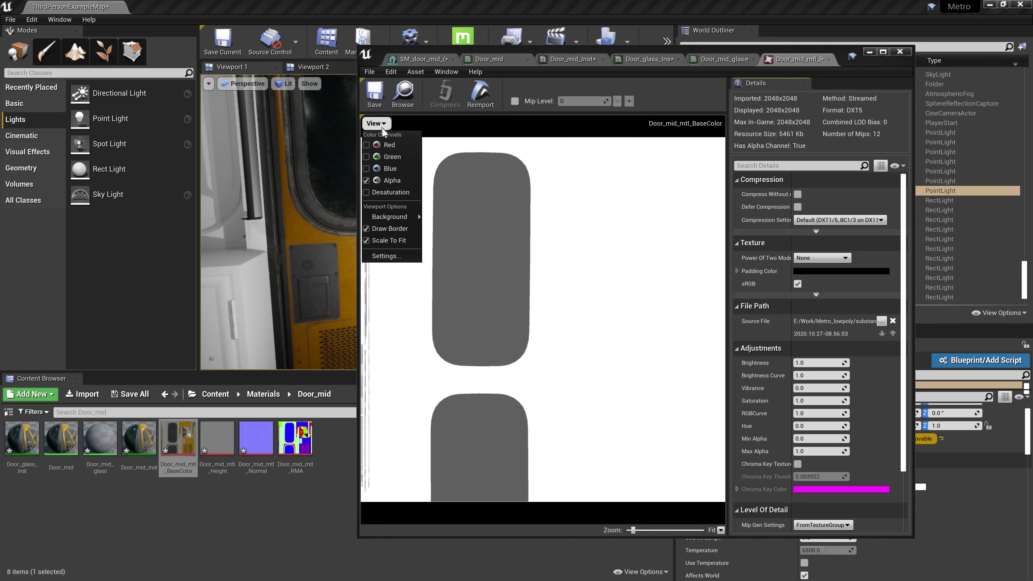
{"action": "left_click", "coordinate": [381, 174]}
{"action": "left_click", "coordinate": [376, 123]}
{"action": "left_click", "coordinate": [386, 145]}
{"action": "left_click", "coordinate": [376, 123]}
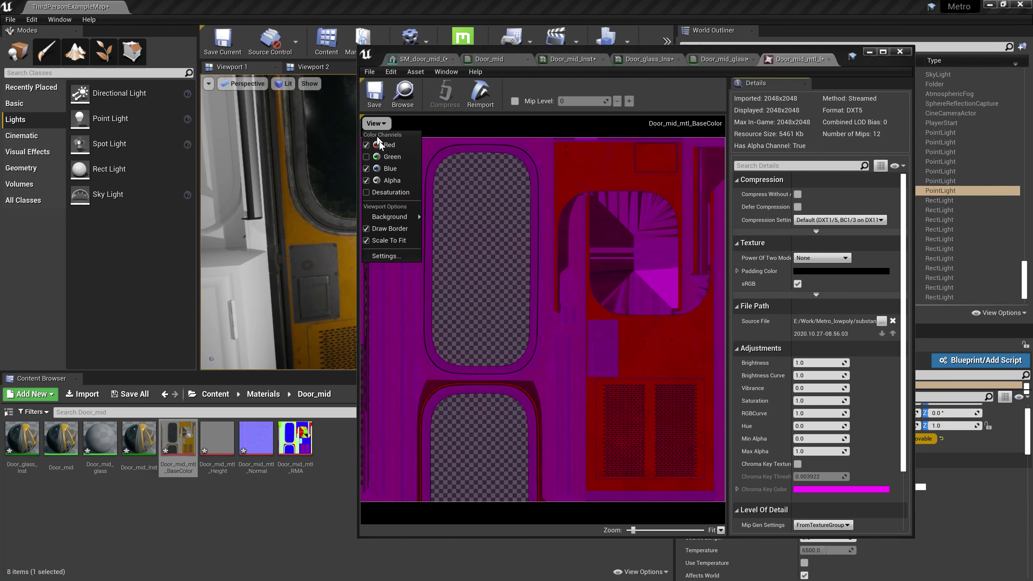
{"action": "left_click", "coordinate": [391, 156]}
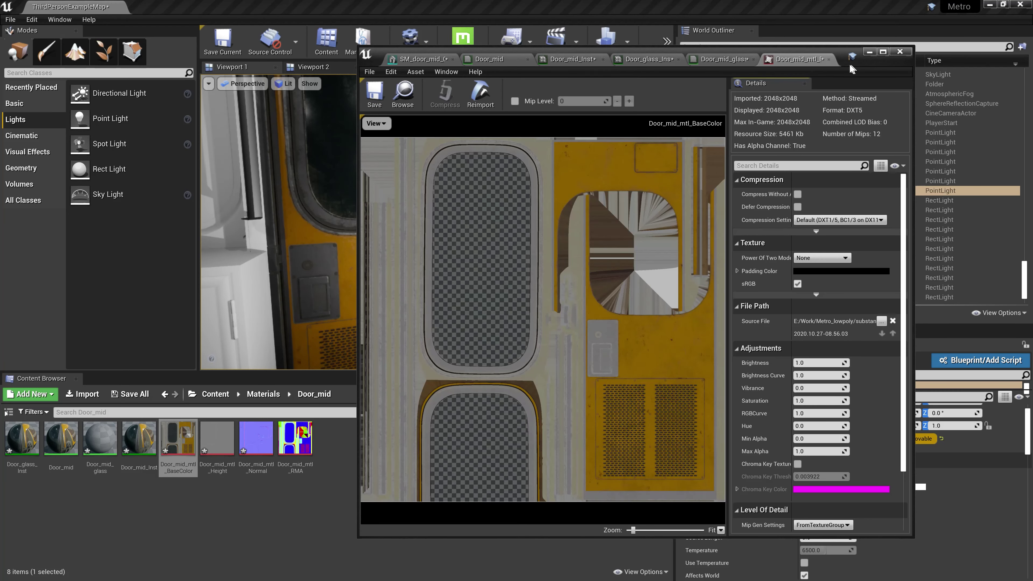
{"action": "left_click", "coordinate": [831, 59]}
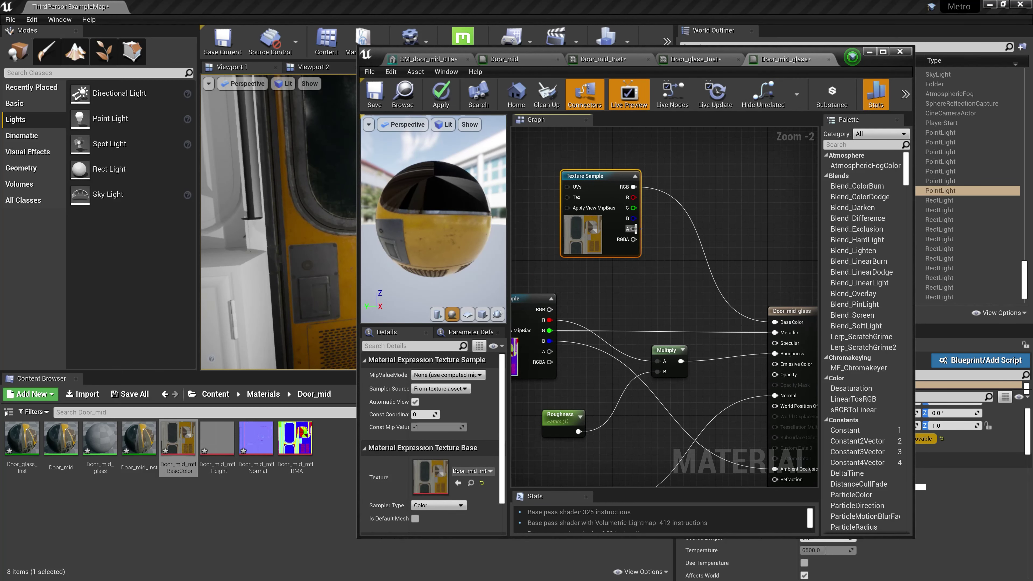
Feed the base colour texture's alpha into a new Multiply node.
{"action": "left_click_drag", "start_coordinate": [636, 229], "coordinate": [654, 238]}
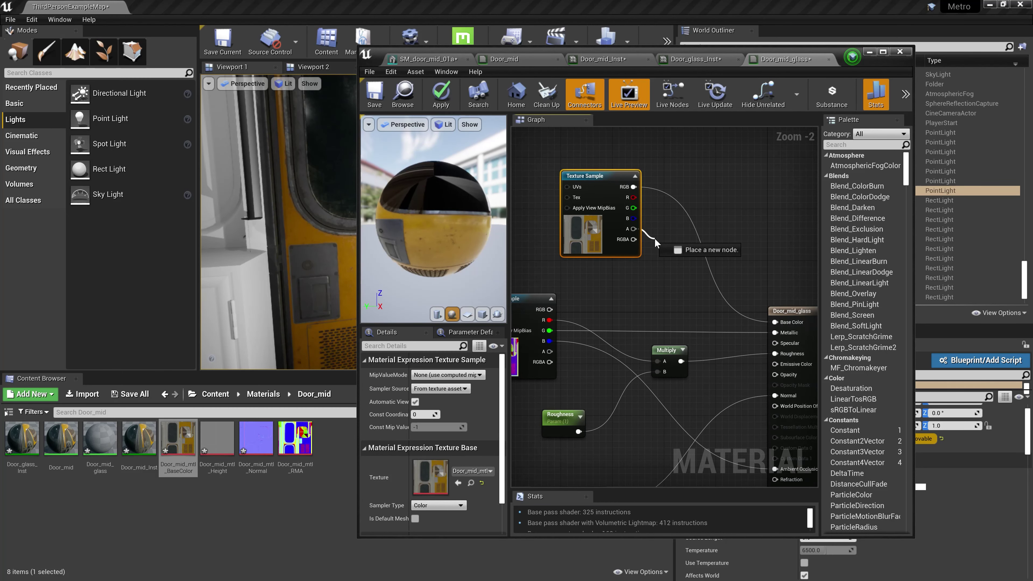
{"action": "left_click_drag", "start_coordinate": [655, 239], "coordinate": [765, 374]}
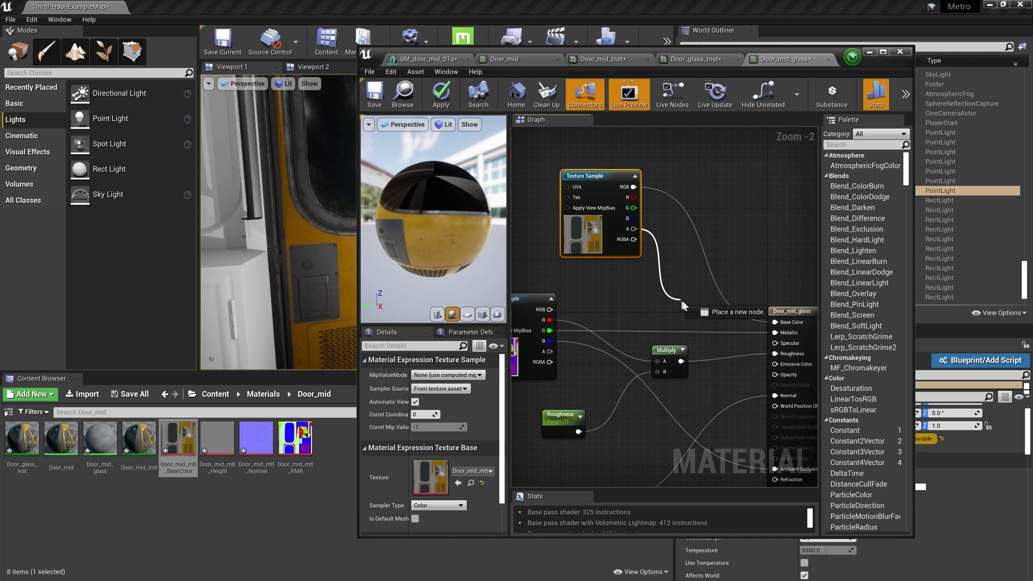
{"action": "left_click_drag", "start_coordinate": [765, 373], "coordinate": [777, 372]}
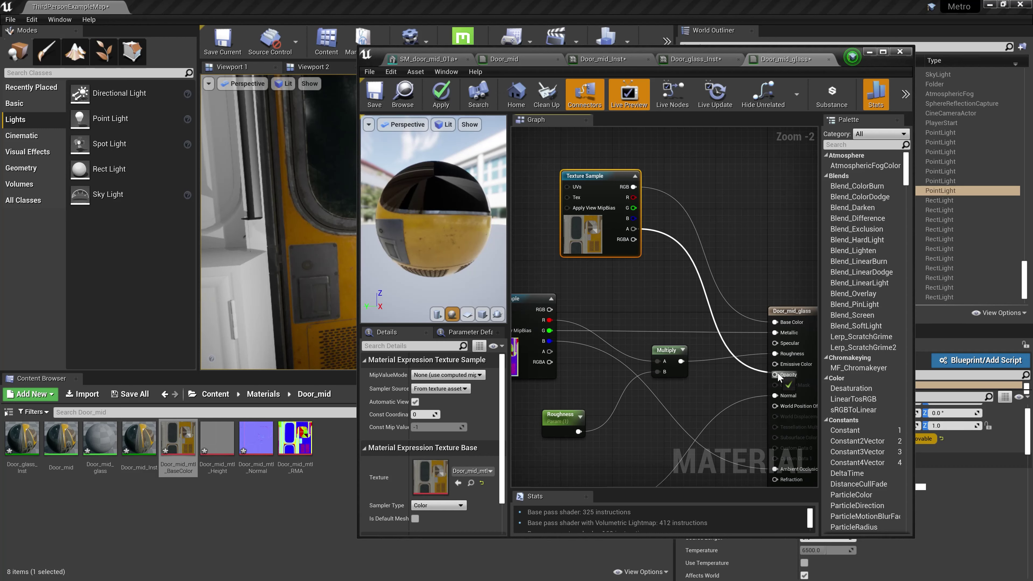
{"action": "left_click_drag", "start_coordinate": [774, 375], "coordinate": [691, 312]}
{"action": "left_click_drag", "start_coordinate": [663, 279], "coordinate": [663, 280]}
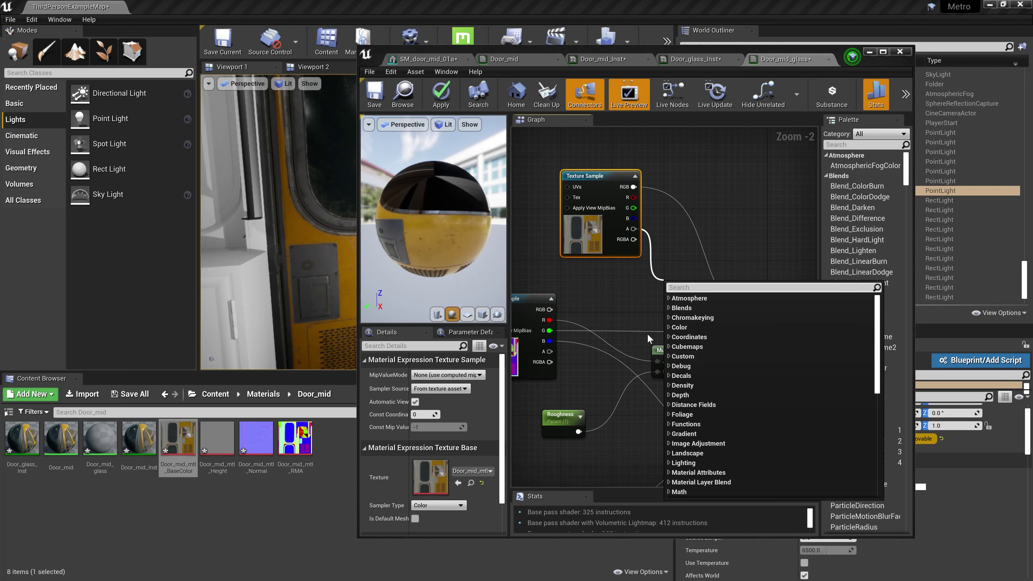
{"action": "type", "text": "n"}
{"action": "key", "text": "BackSpace"}
{"action": "type", "text": "m"}
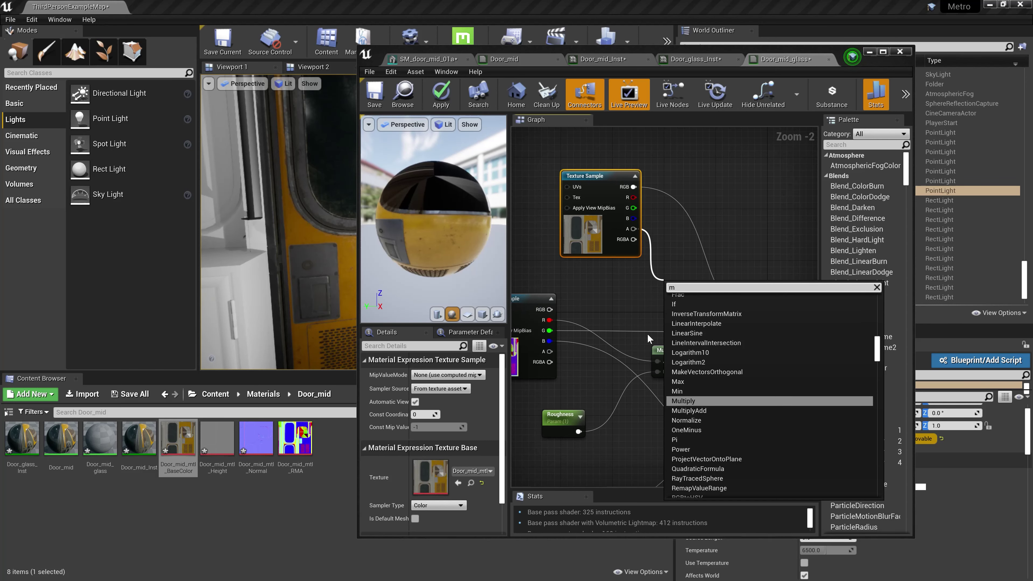
{"action": "key", "text": "Return"}
Add a scalar parameter named Opacity and wire it into the Multiply's second input.
{"action": "left_click", "coordinate": [600, 300]}
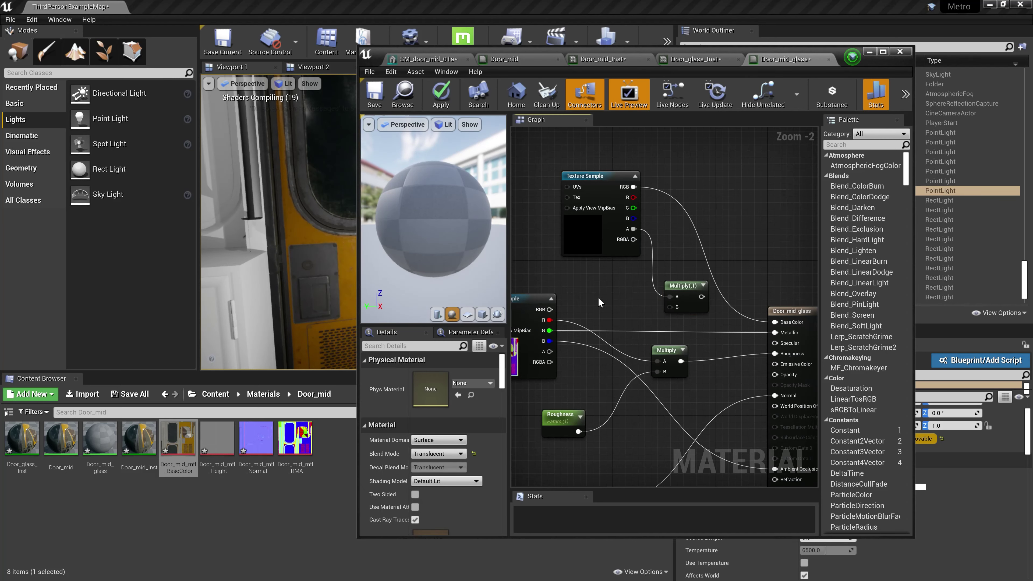
{"action": "left_click", "coordinate": [614, 306]}
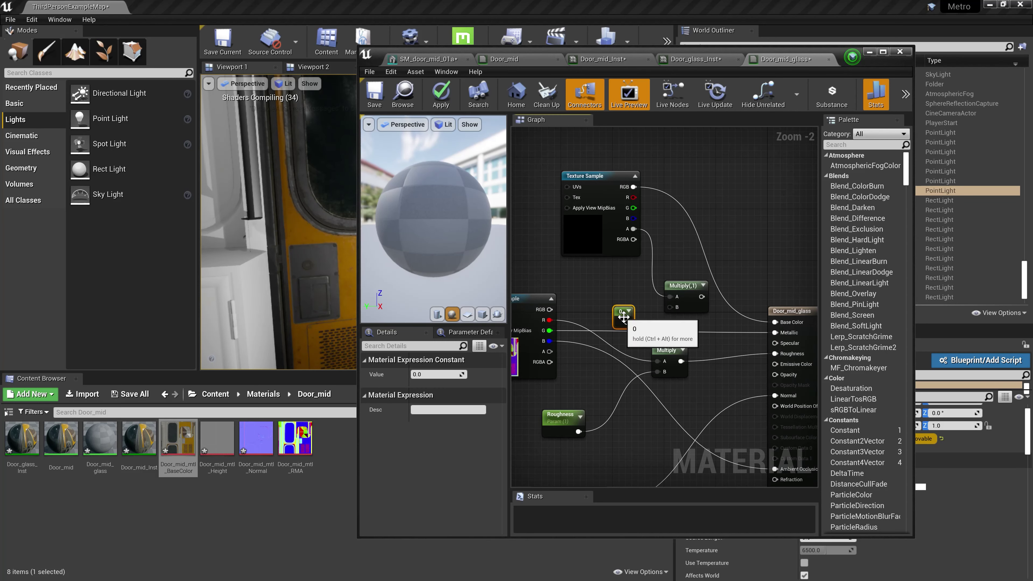
{"action": "right_click", "coordinate": [619, 313]}
{"action": "left_click", "coordinate": [655, 321]}
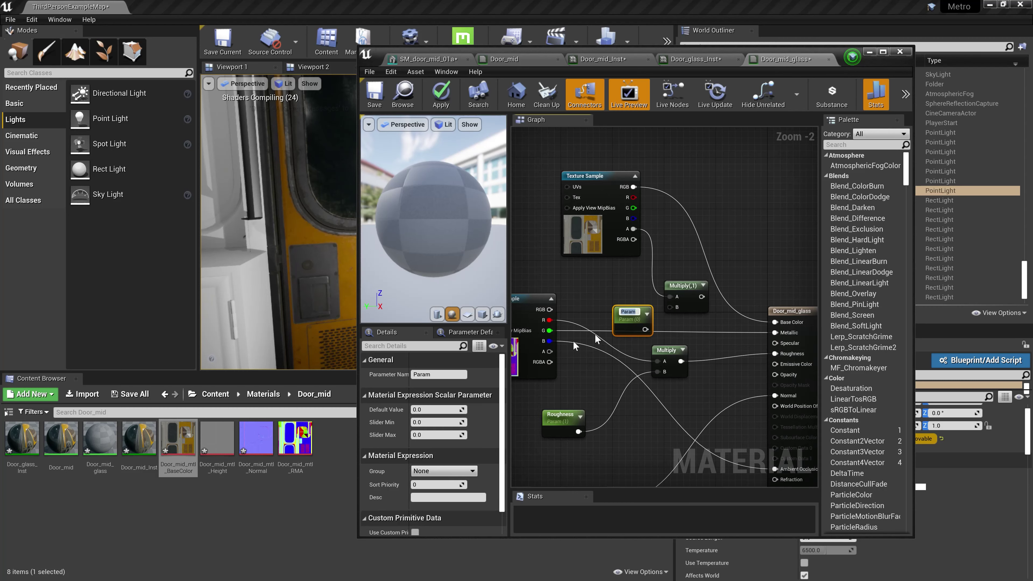
{"action": "key", "text": "BackSpace"}
{"action": "type", "text": "Opacity"}
{"action": "key", "text": "Return"}
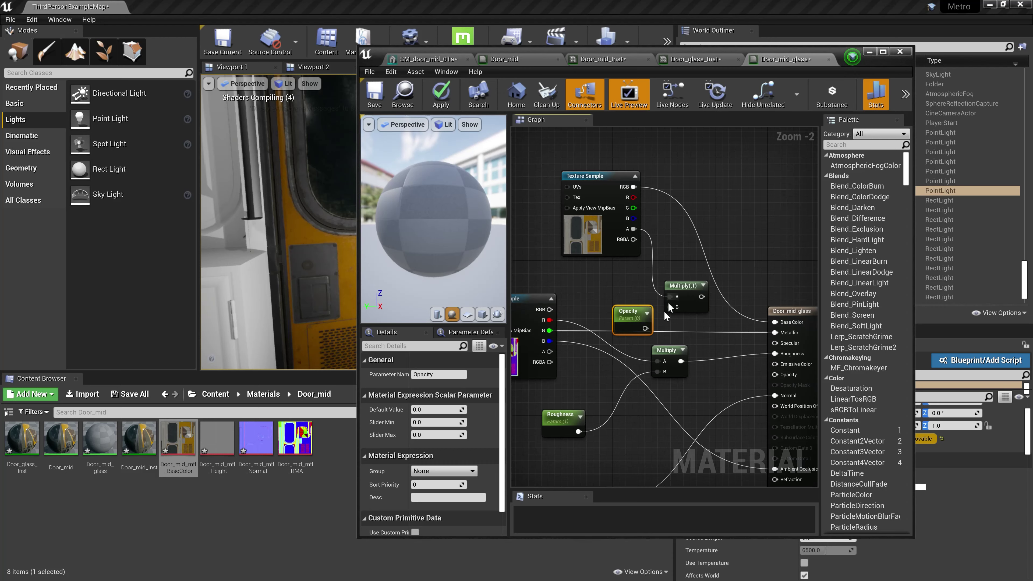
{"action": "mouse_move", "coordinate": [645, 328]}
{"action": "left_mouse_down"}
{"action": "mouse_move", "coordinate": [671, 307]}
{"action": "mouse_move", "coordinate": [601, 318]}
{"action": "left_mouse_up"}
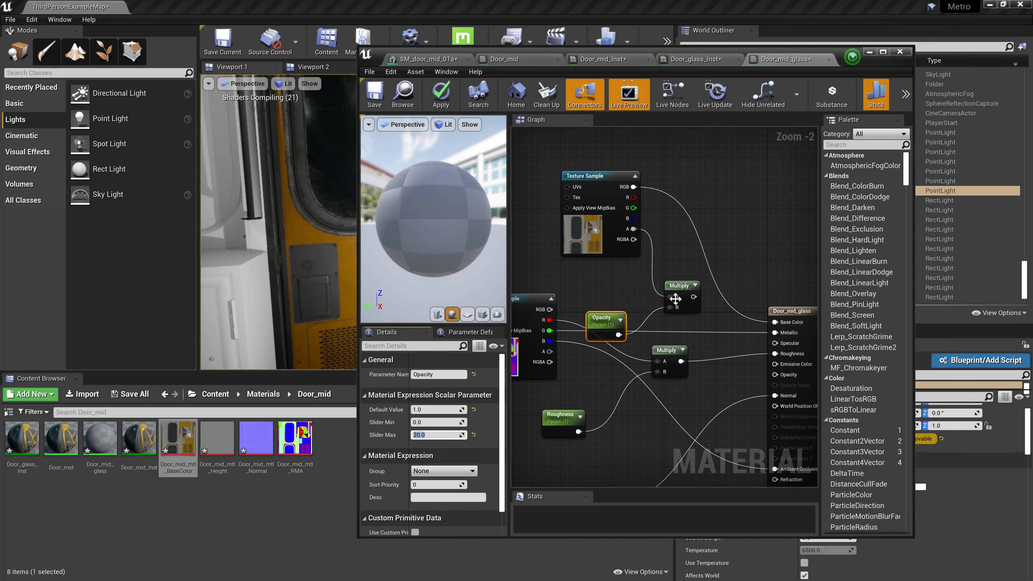
Rearrange the base colour and masks texture samples in the graph.
{"action": "right_click_drag", "start_coordinate": [670, 302], "coordinate": [630, 283]}
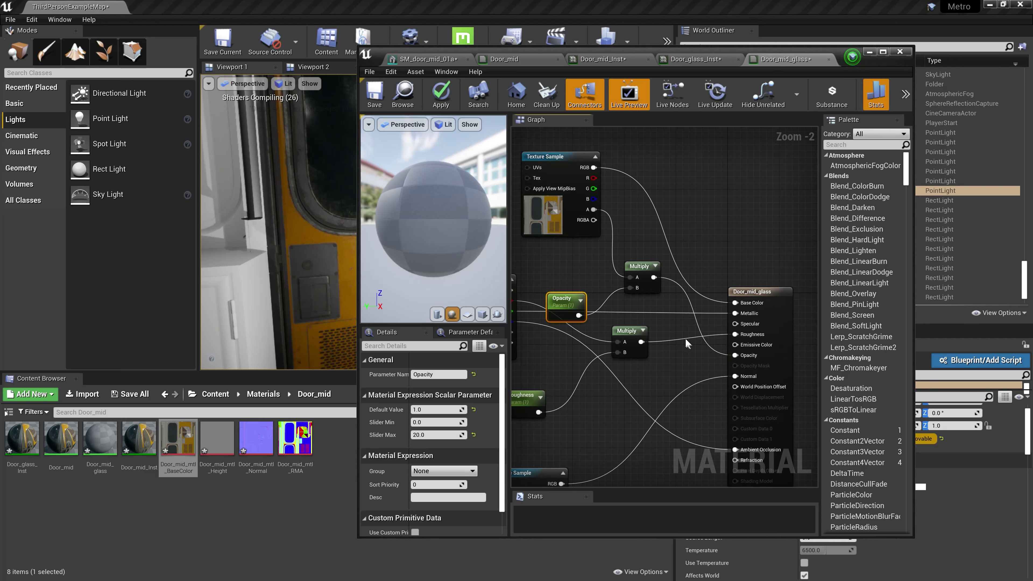
{"action": "right_click_drag", "start_coordinate": [655, 281], "coordinate": [671, 283]}
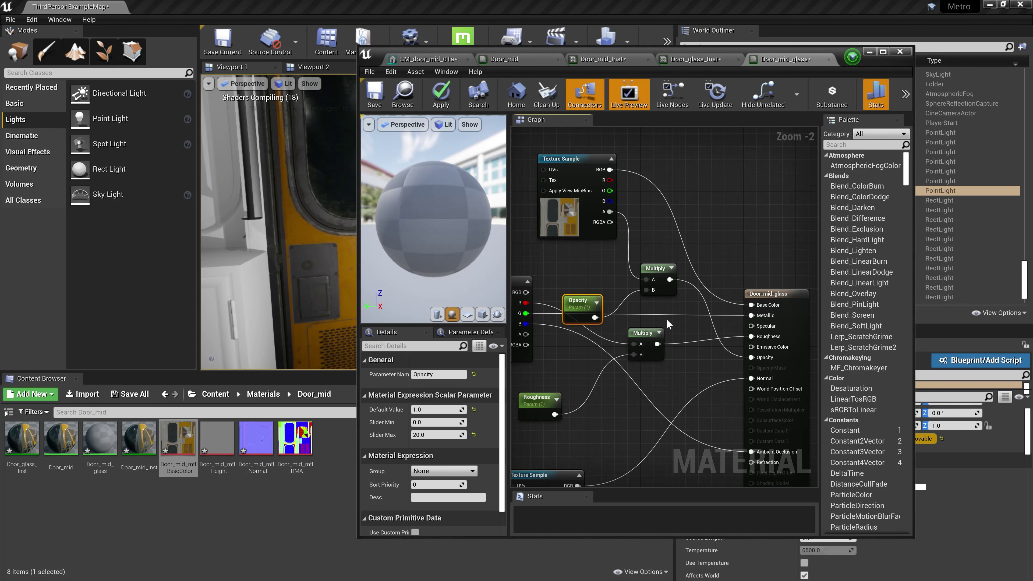
{"action": "scroll", "coordinate": [667, 324], "scroll_direction": "down", "scroll_amount": 2}
{"action": "mouse_move", "coordinate": [651, 368]}
{"action": "right_mouse_down"}
{"action": "mouse_move", "coordinate": [717, 251]}
{"action": "mouse_move", "coordinate": [584, 328]}
{"action": "right_mouse_up"}
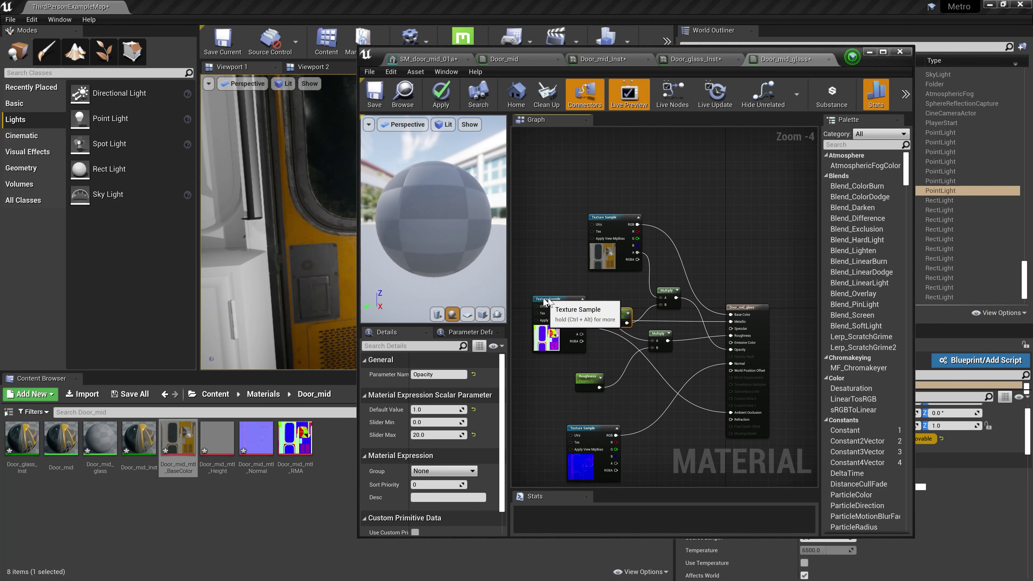
{"action": "left_click_drag", "start_coordinate": [555, 302], "coordinate": [523, 304]}
{"action": "left_click", "coordinate": [680, 287]}
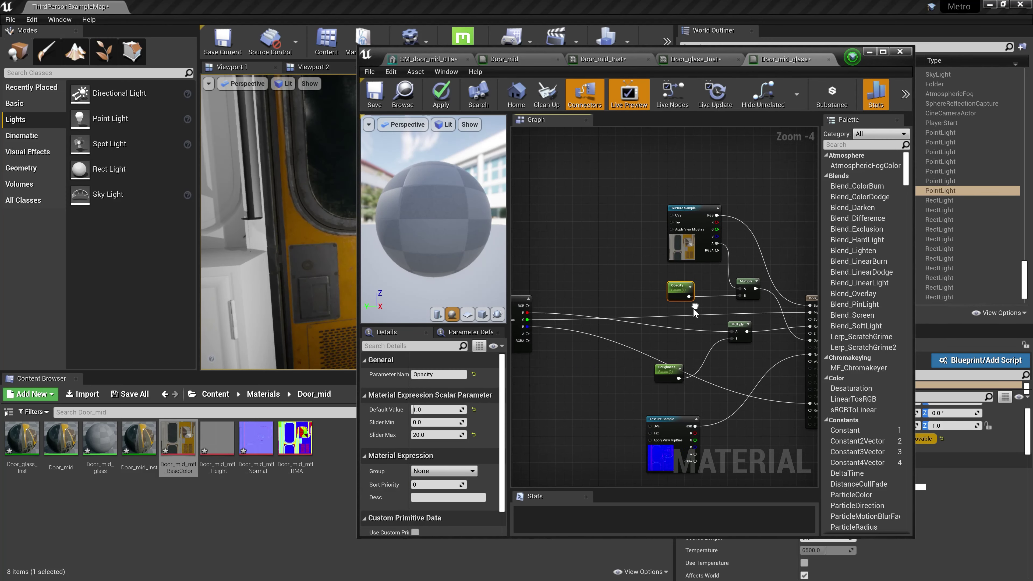
{"action": "left_click_drag", "start_coordinate": [534, 306], "coordinate": [650, 298]}
{"action": "right_click_drag", "start_coordinate": [699, 270], "coordinate": [610, 251]}
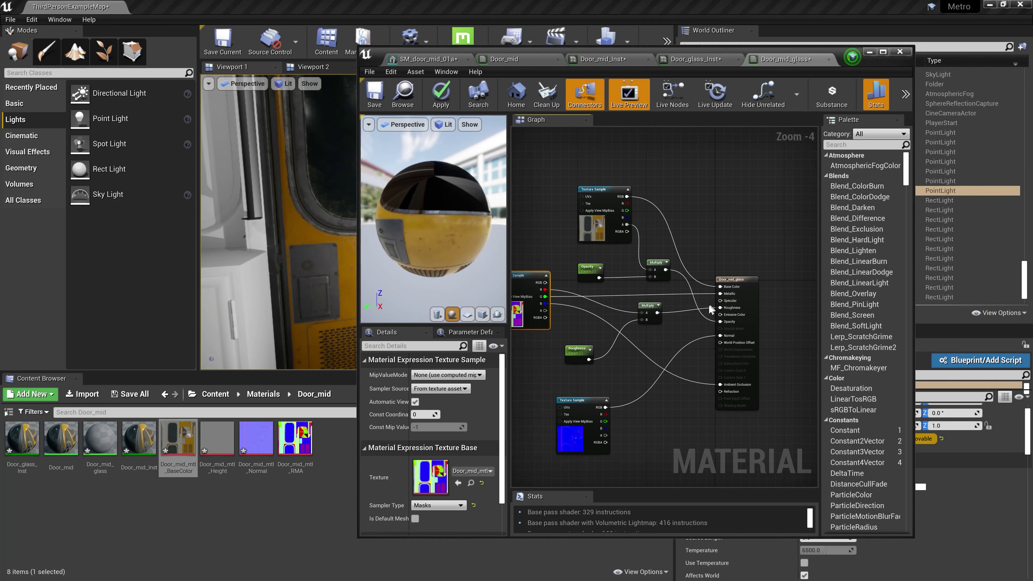
Align the result, Multiply and Roughness nodes, then save Door_mid_glass.
{"action": "right_click_drag", "start_coordinate": [711, 309], "coordinate": [775, 309]}
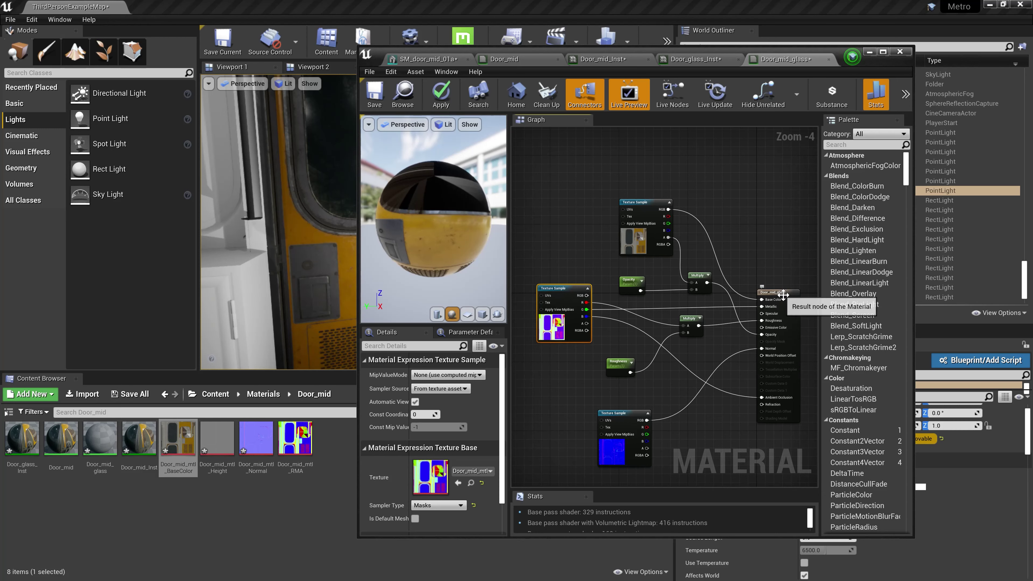
{"action": "left_click_drag", "start_coordinate": [784, 295], "coordinate": [789, 305]}
{"action": "left_click_drag", "start_coordinate": [687, 322], "coordinate": [683, 338]}
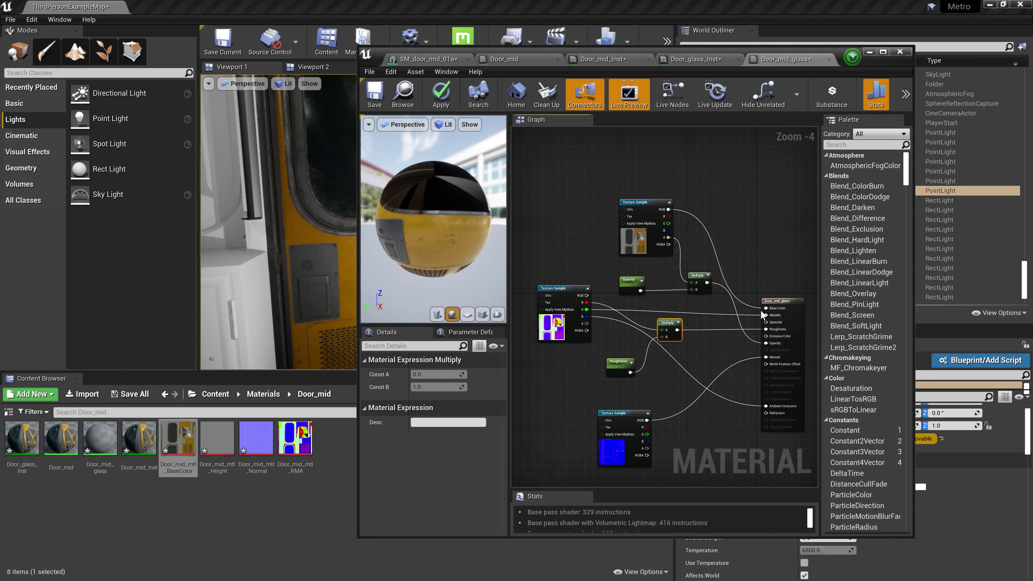
{"action": "right_click_drag", "start_coordinate": [706, 332], "coordinate": [695, 333]}
{"action": "left_click_drag", "start_coordinate": [606, 365], "coordinate": [593, 373]}
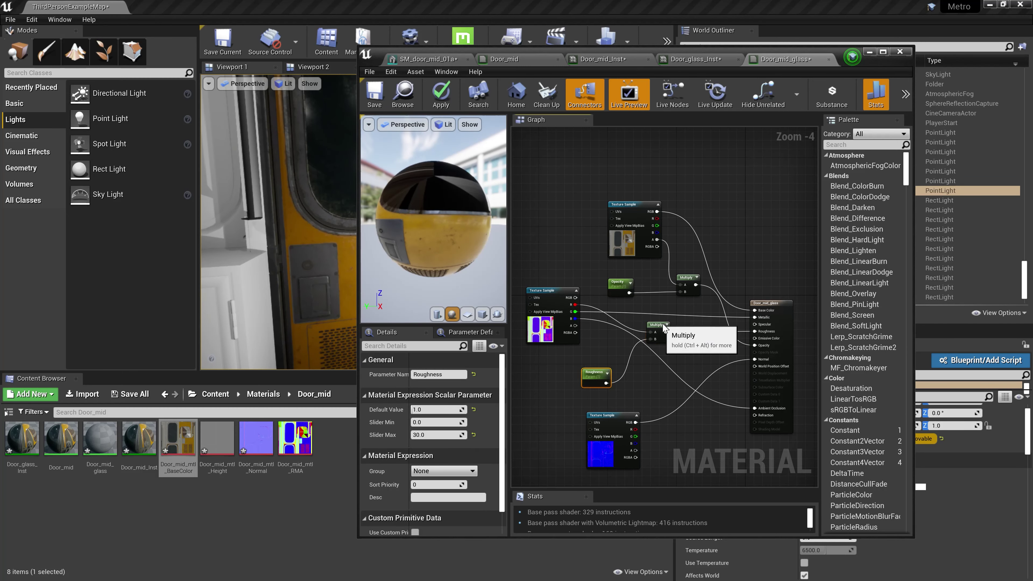
{"action": "left_click_drag", "start_coordinate": [665, 328], "coordinate": [659, 338]}
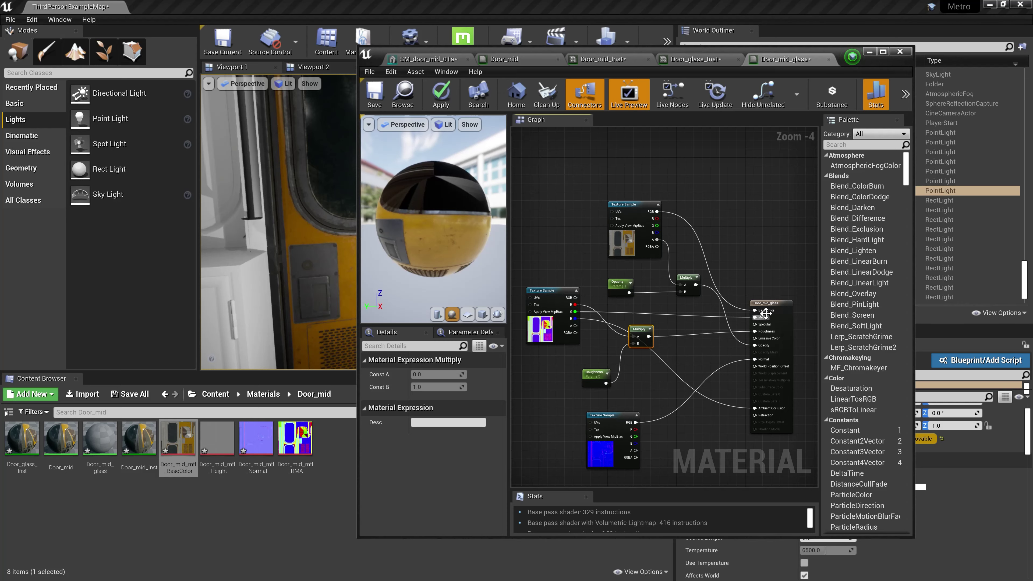
{"action": "left_click_drag", "start_coordinate": [765, 314], "coordinate": [766, 317]}
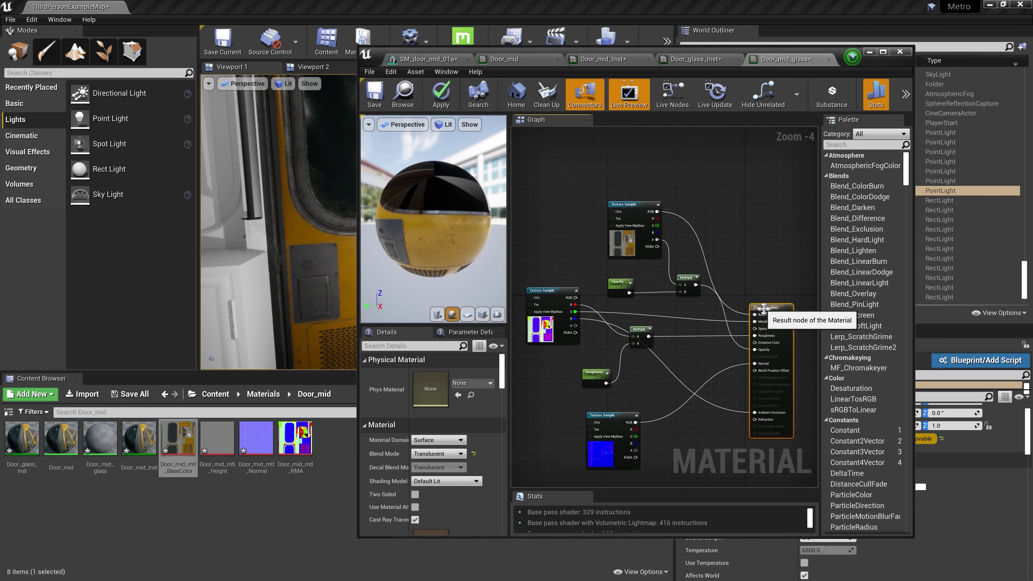
{"action": "left_click_drag", "start_coordinate": [687, 278], "coordinate": [683, 282]}
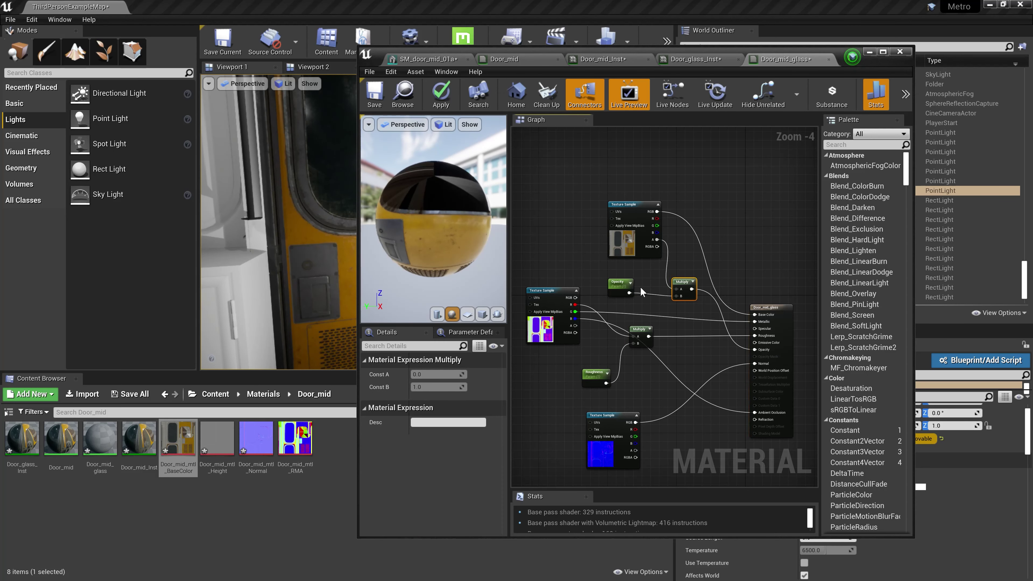
{"action": "left_click", "coordinate": [374, 97]}
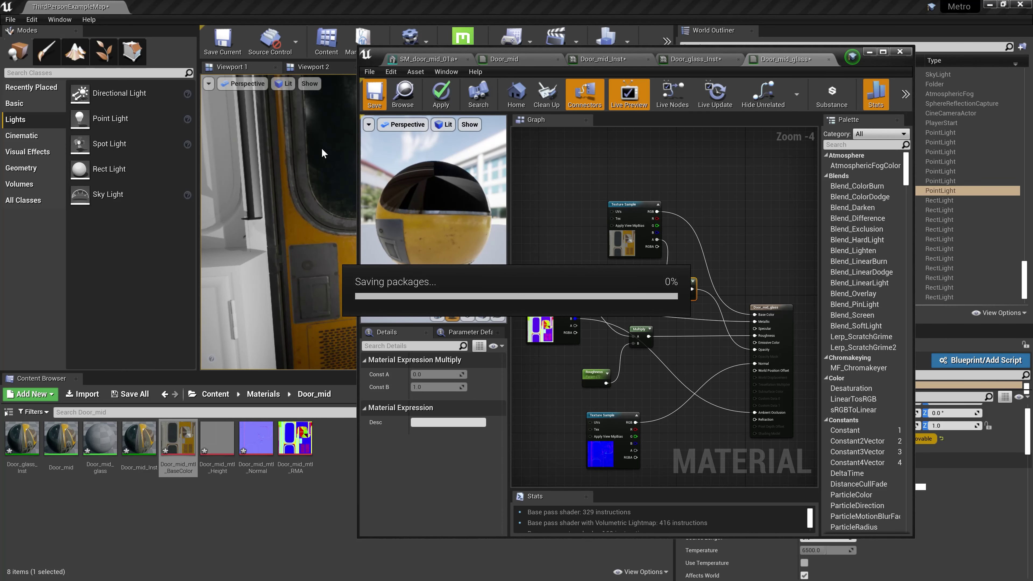
Create a material instance from Door_mid_glass, accepting the name Door_mid_glass_Inst.
{"action": "left_click_drag", "start_coordinate": [569, 49], "coordinate": [759, 49]}
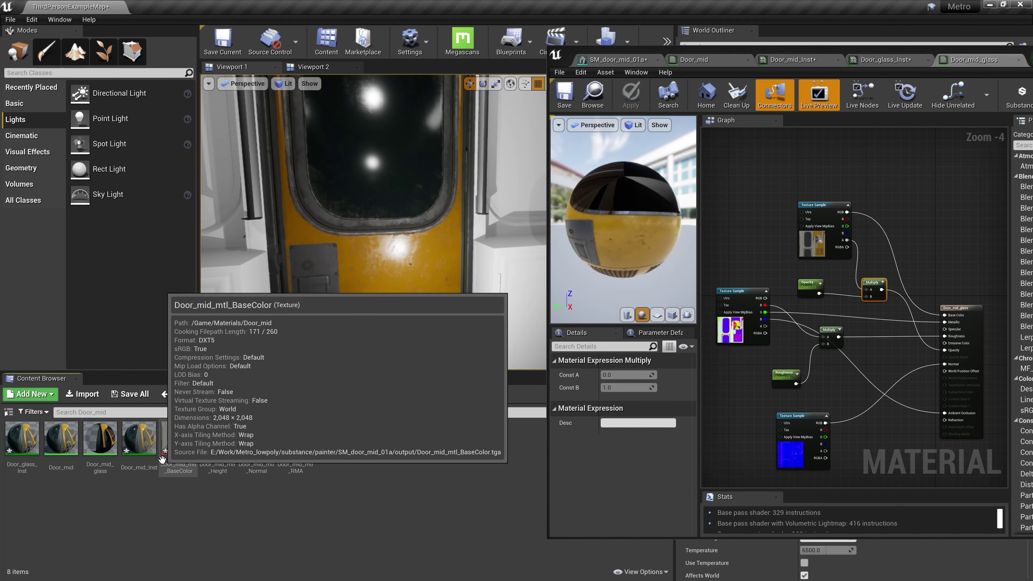
{"action": "left_click", "coordinate": [139, 441]}
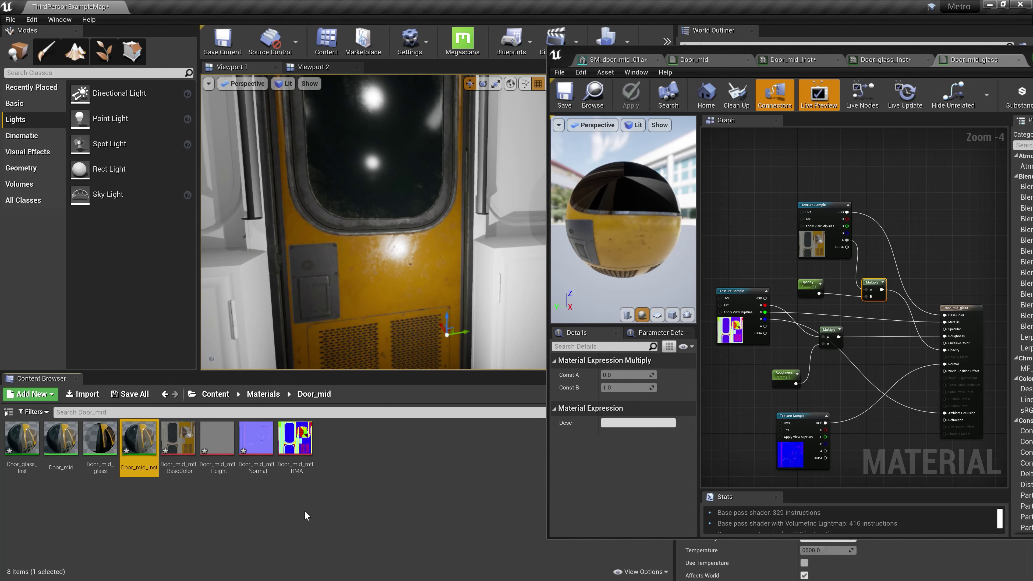
{"action": "left_click", "coordinate": [106, 446]}
{"action": "right_click", "coordinate": [106, 446]}
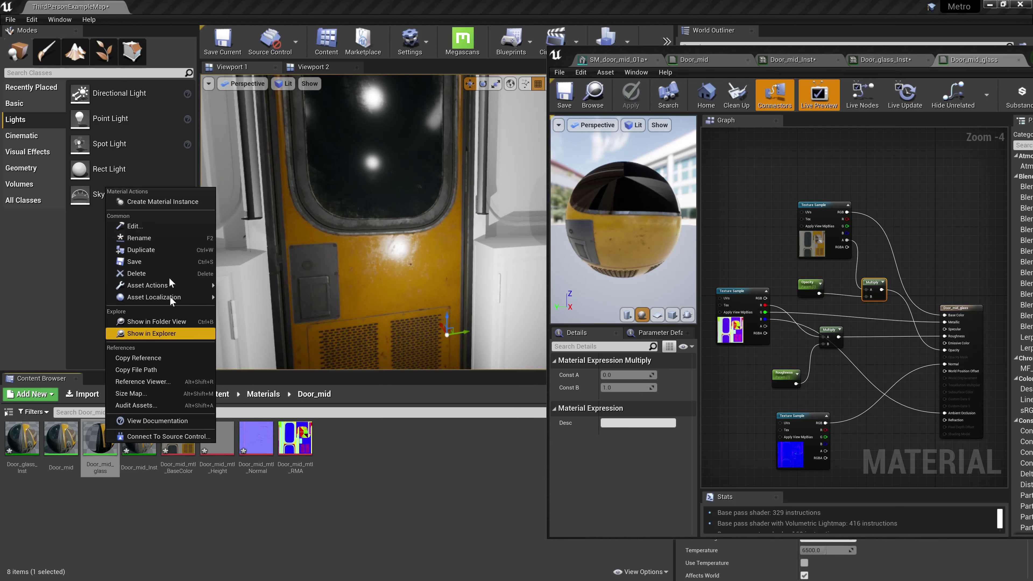
{"action": "left_click", "coordinate": [162, 202]}
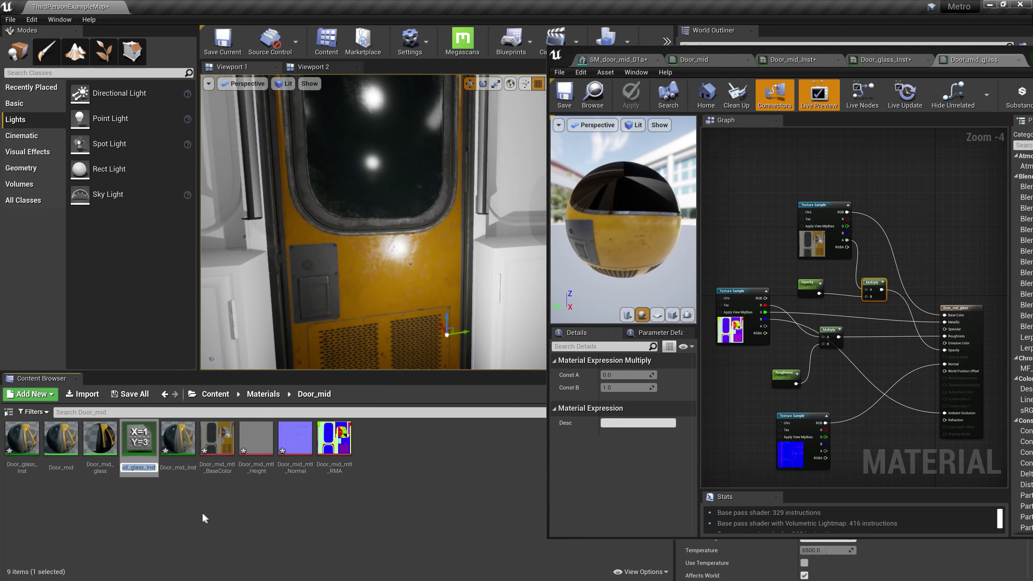
{"action": "key", "text": "Return"}
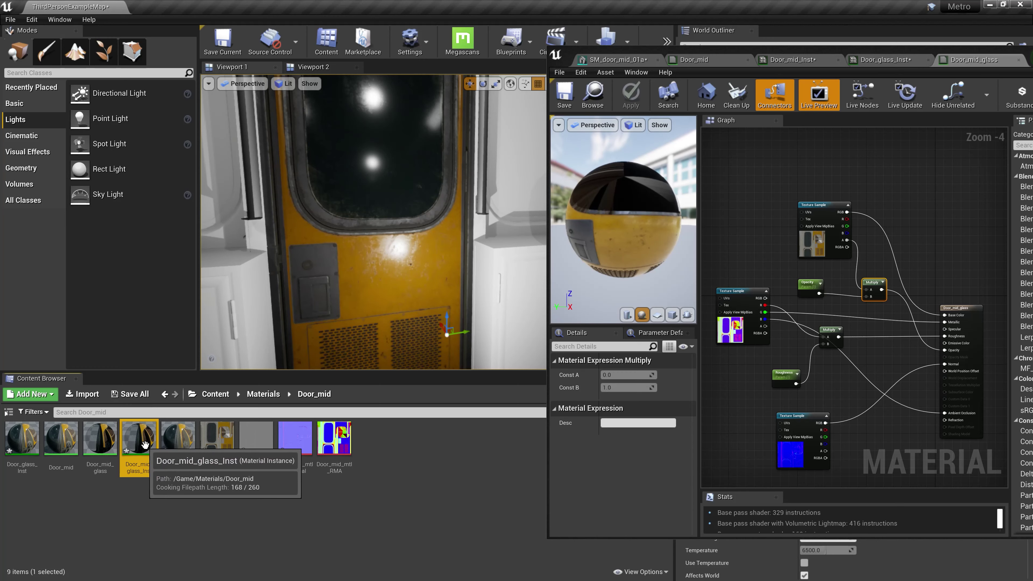
{"action": "mouse_move", "coordinate": [370, 328]}
{"action": "right_mouse_down"}
{"action": "mouse_move", "coordinate": [389, 287]}
{"action": "mouse_move", "coordinate": [378, 266]}
{"action": "right_mouse_up"}
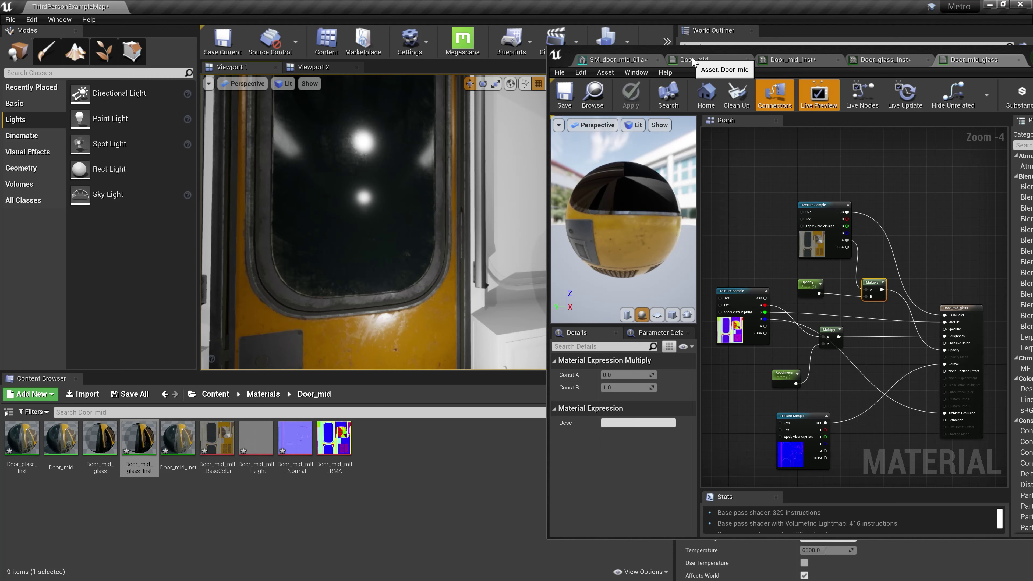
Assign Door_mid_glass_Inst to Element 0 of the SM_door_mid_01a mesh.
{"action": "left_click", "coordinate": [693, 60]}
{"action": "left_click", "coordinate": [620, 59]}
{"action": "left_click_drag", "start_coordinate": [784, 239], "coordinate": [756, 240]}
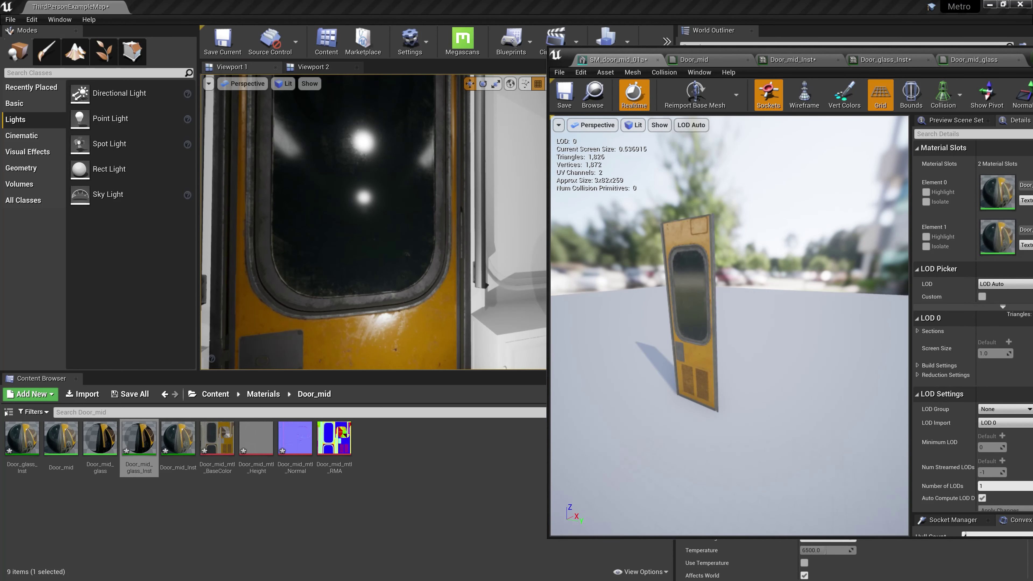
{"action": "left_click_drag", "start_coordinate": [732, 50], "coordinate": [628, 41]}
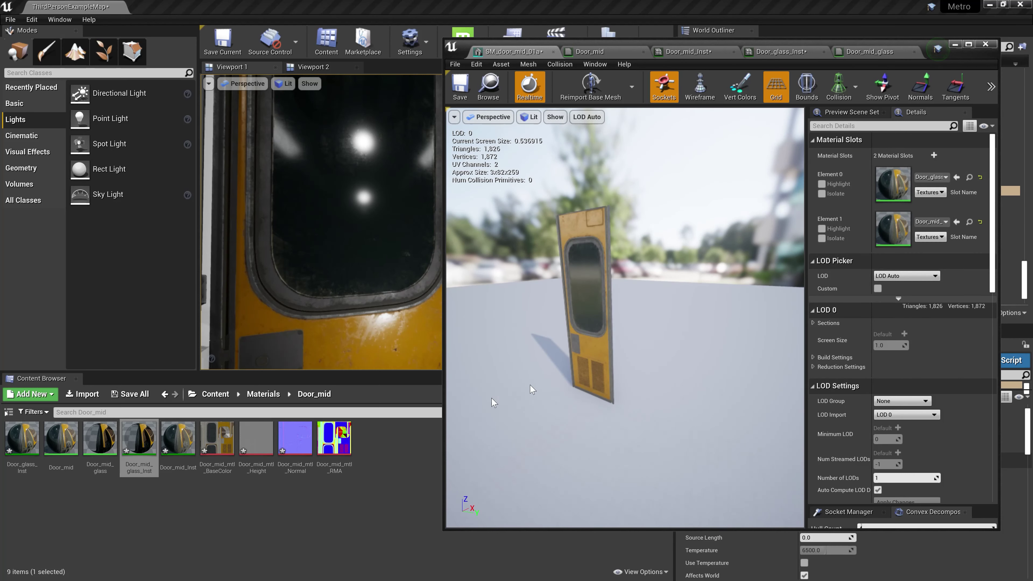
{"action": "left_click_drag", "start_coordinate": [139, 439], "coordinate": [893, 184]}
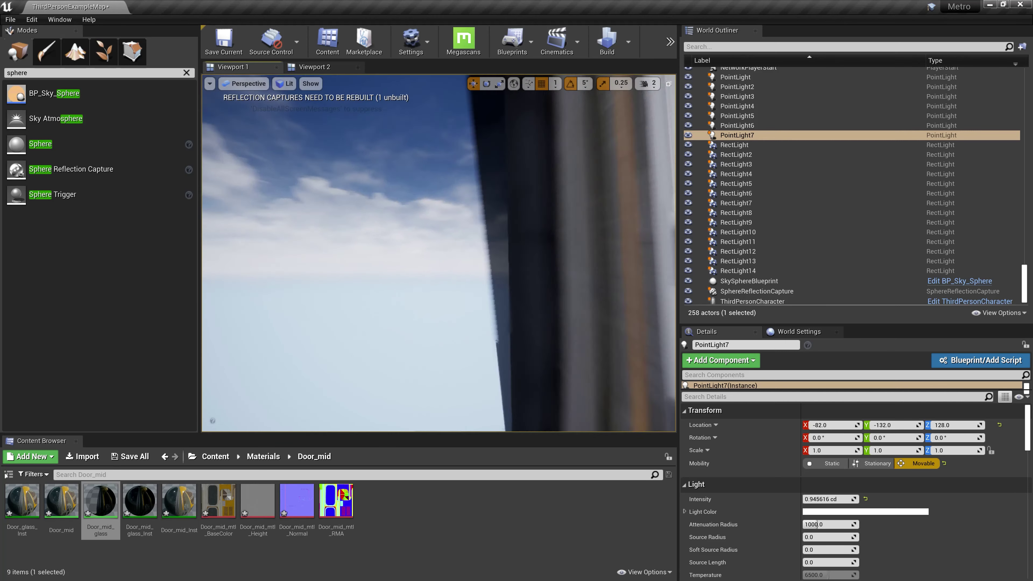
Select the SkyLight in the World Outliner.
{"action": "scroll", "coordinate": [838, 191], "scroll_direction": "up", "scroll_amount": 3}
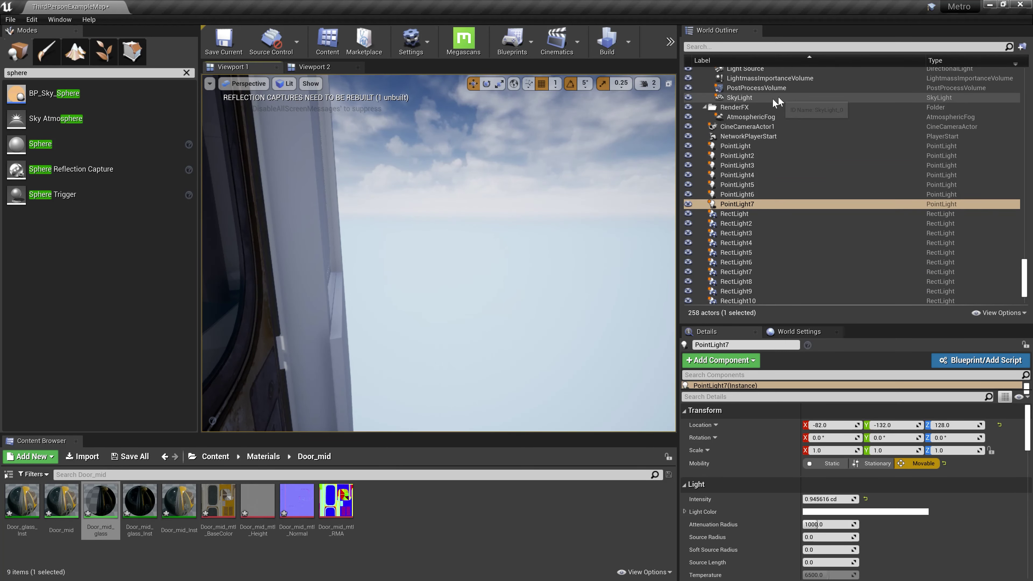
{"action": "scroll", "coordinate": [742, 144], "scroll_direction": "up", "scroll_amount": 2}
{"action": "left_click", "coordinate": [743, 135]}
{"action": "scroll", "coordinate": [755, 143], "scroll_direction": "down", "scroll_amount": 5}
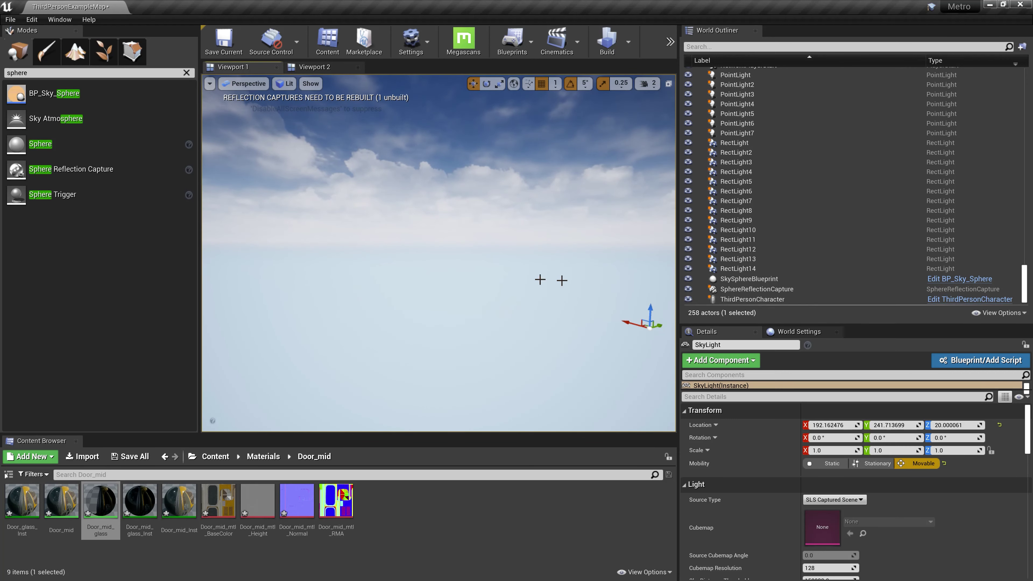
Fly around the door window to inspect the glass, then bring back the Door_mid_glass editor.
{"action": "right_click_drag", "start_coordinate": [576, 282], "coordinate": [577, 282]}
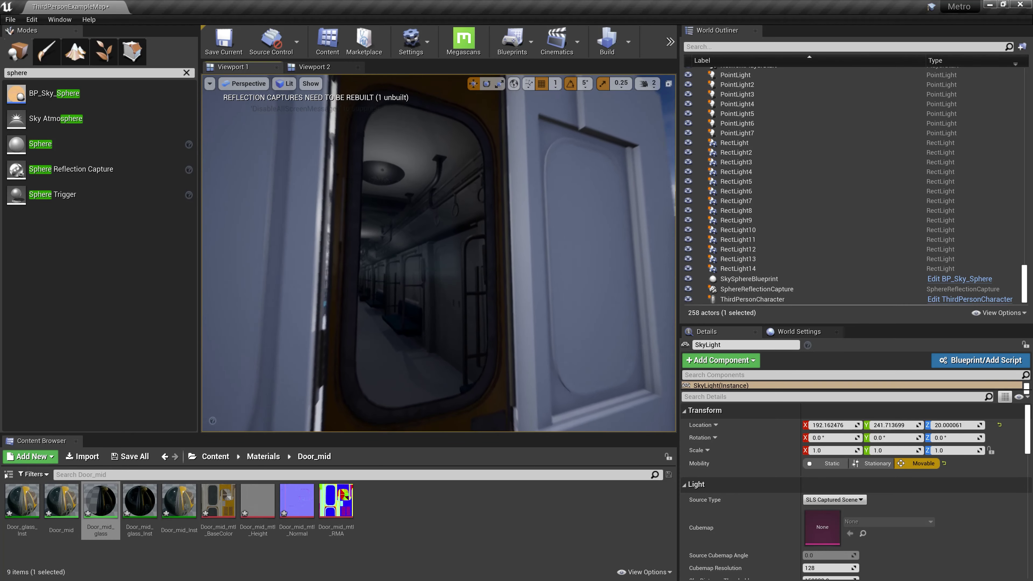
{"action": "right_click_drag", "start_coordinate": [577, 281], "coordinate": [577, 281]}
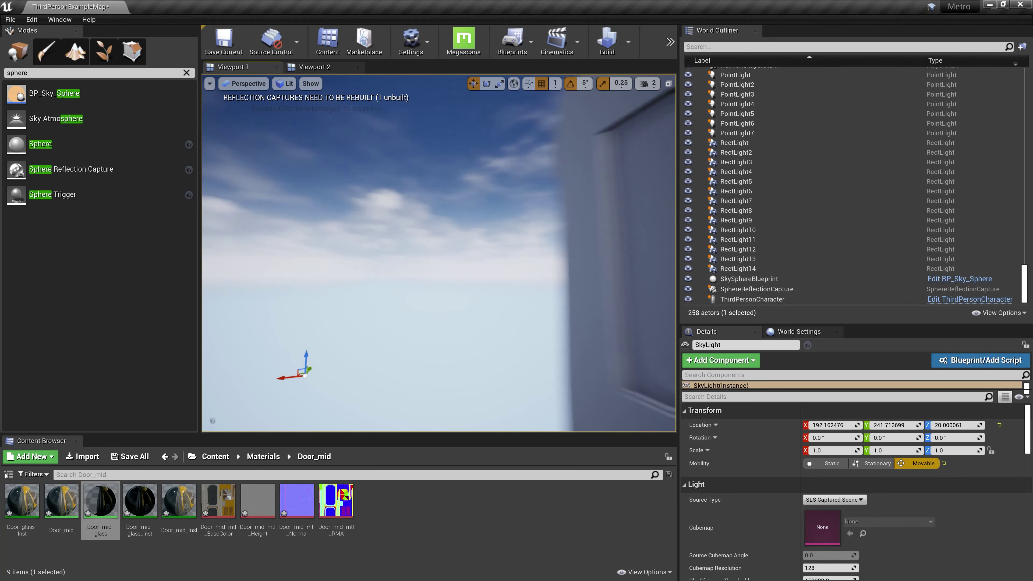
{"action": "right_click_drag", "start_coordinate": [576, 282], "coordinate": [576, 282]}
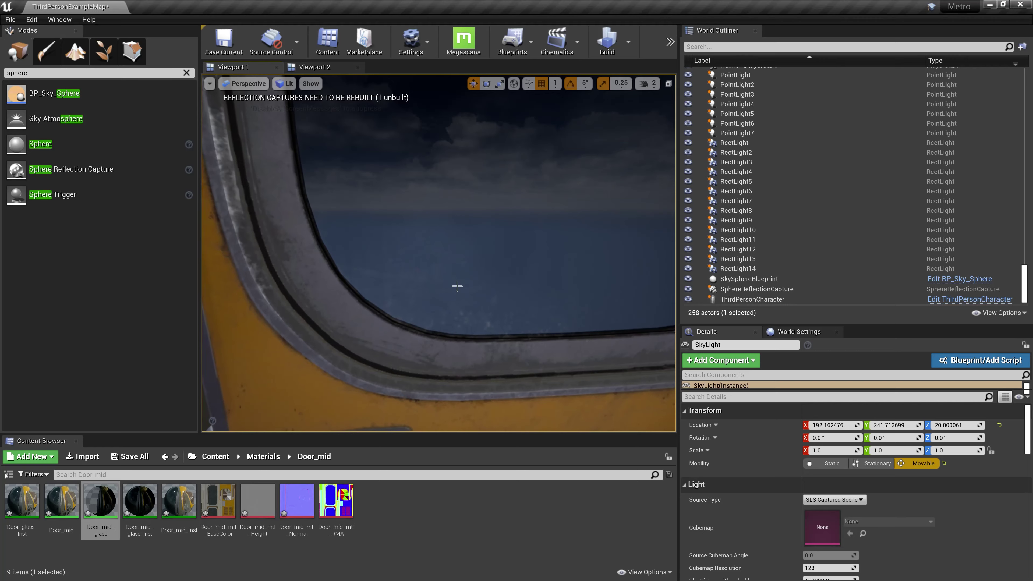
{"action": "right_click_drag", "start_coordinate": [576, 282], "coordinate": [576, 282]}
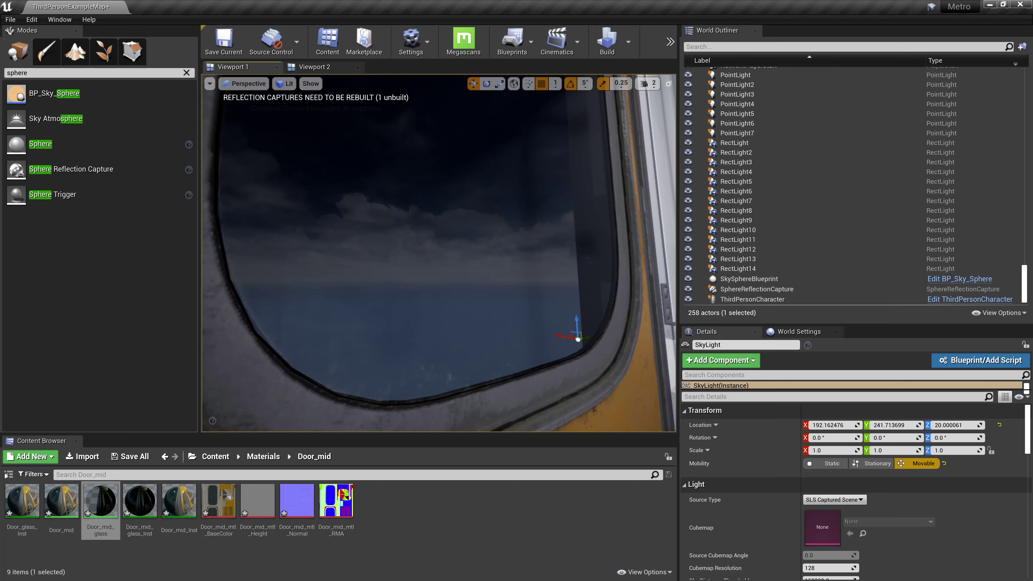
{"action": "right_click_drag", "start_coordinate": [429, 355], "coordinate": [435, 347]}
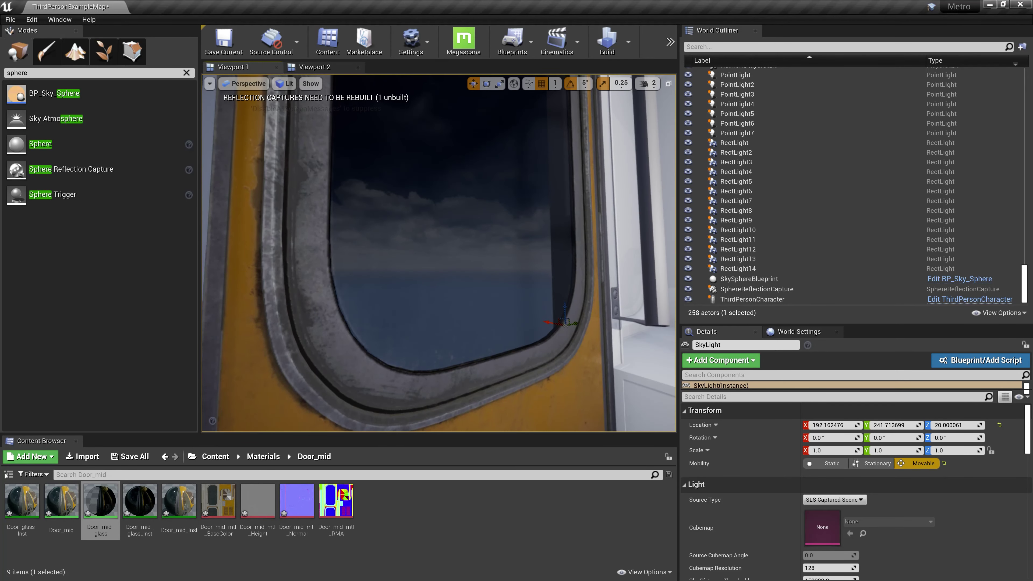
{"action": "left_click_drag", "start_coordinate": [1032, 71], "coordinate": [848, 72]}
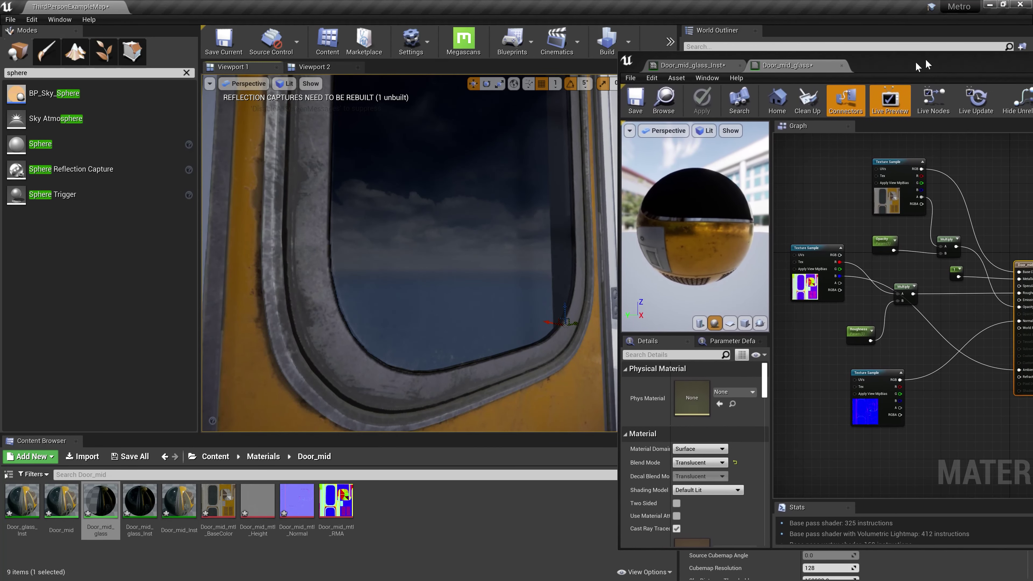
Place the Roughness parameter beside the Multiply node, then switch to Door_mid_glass_Inst.
{"action": "right_click_drag", "start_coordinate": [908, 268], "coordinate": [903, 314]}
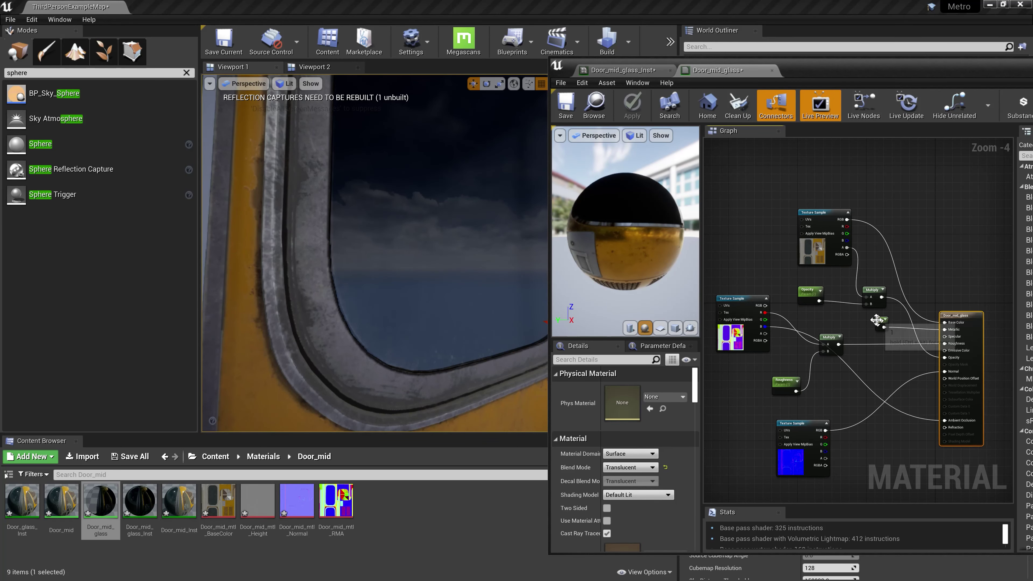
{"action": "right_click_drag", "start_coordinate": [821, 298], "coordinate": [831, 302]}
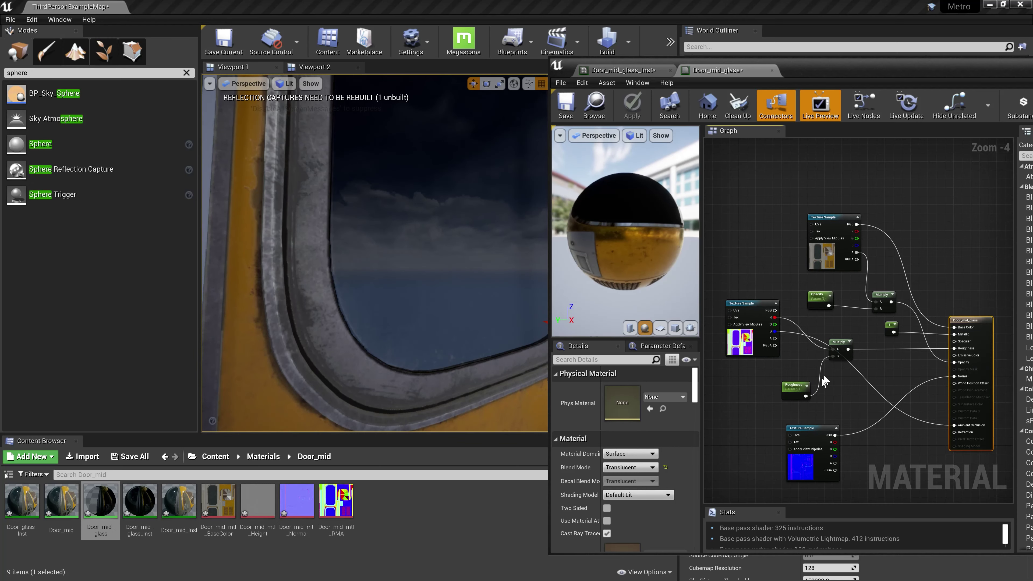
{"action": "left_click_drag", "start_coordinate": [838, 342], "coordinate": [843, 333]}
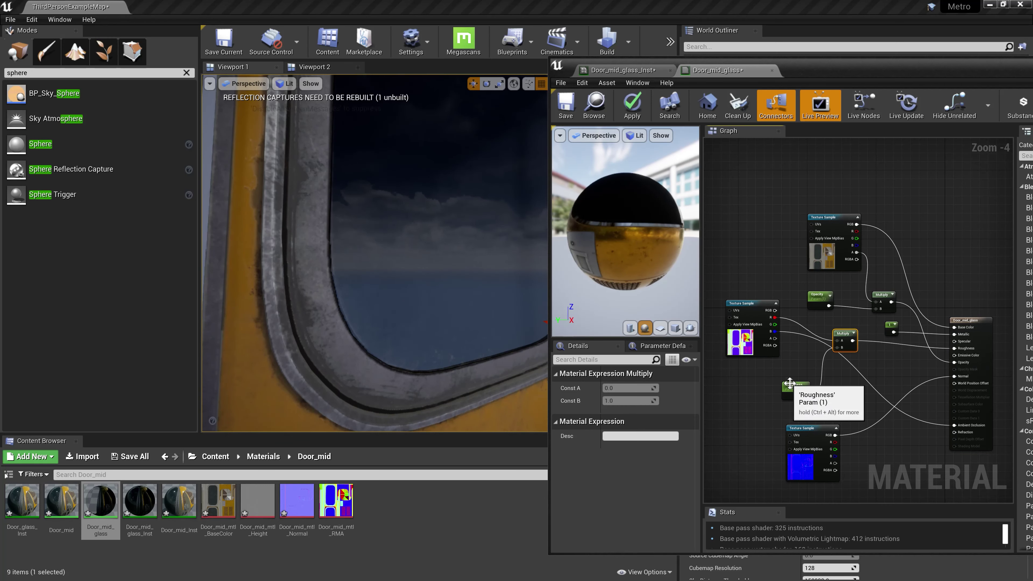
{"action": "left_click_drag", "start_coordinate": [789, 383], "coordinate": [781, 380]}
{"action": "left_click_drag", "start_coordinate": [846, 336], "coordinate": [846, 345]}
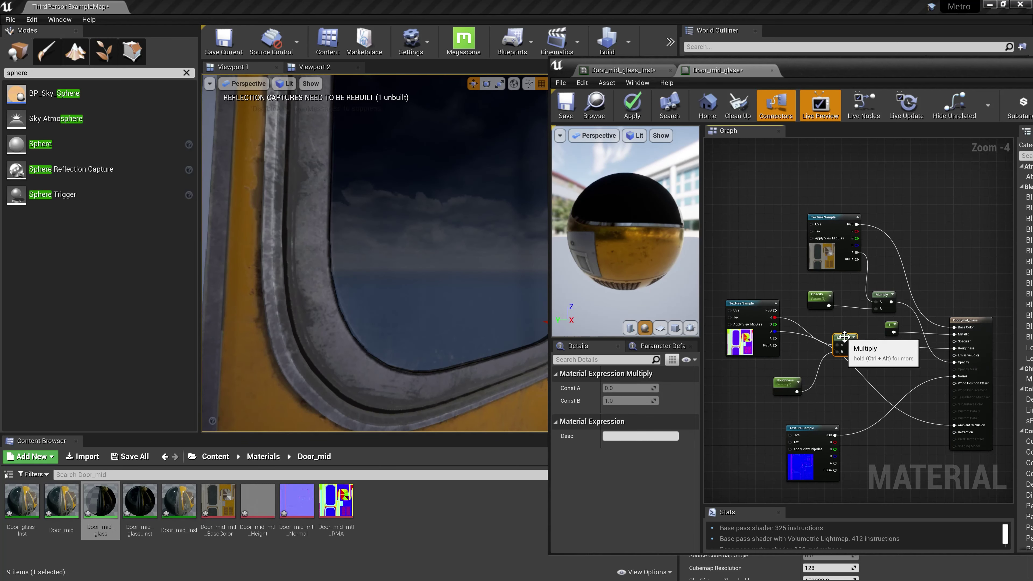
{"action": "left_click_drag", "start_coordinate": [787, 384], "coordinate": [790, 384]}
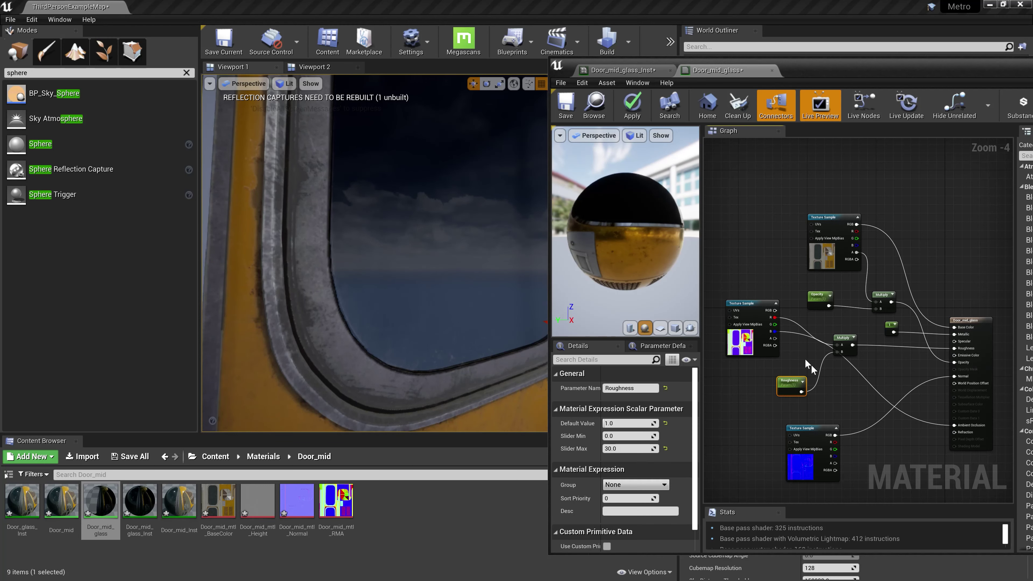
{"action": "left_click", "coordinate": [647, 69]}
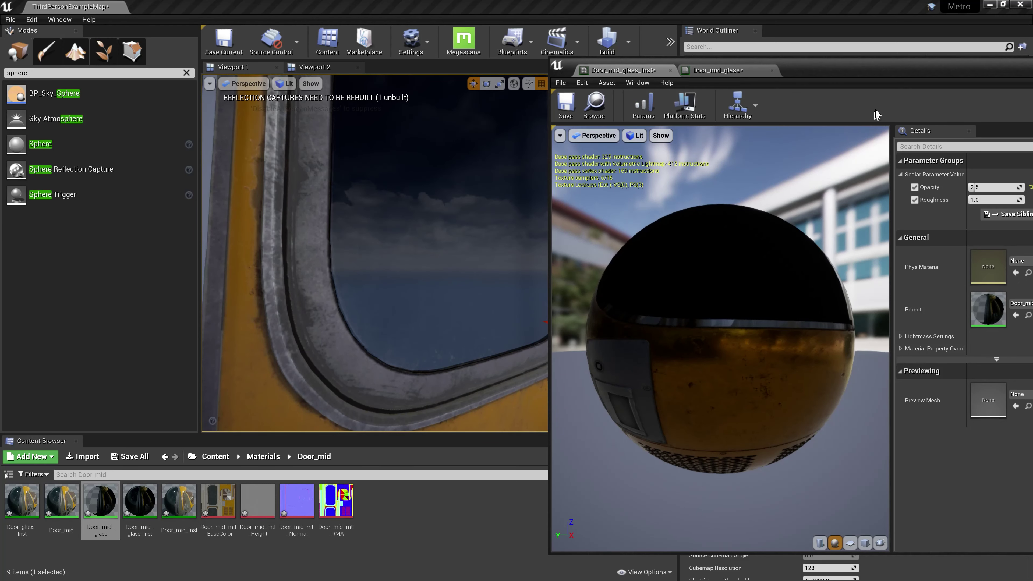
Reset the instance's Opacity override from 2.5 to the default 1.0.
{"action": "left_click_drag", "start_coordinate": [910, 65], "coordinate": [837, 50]}
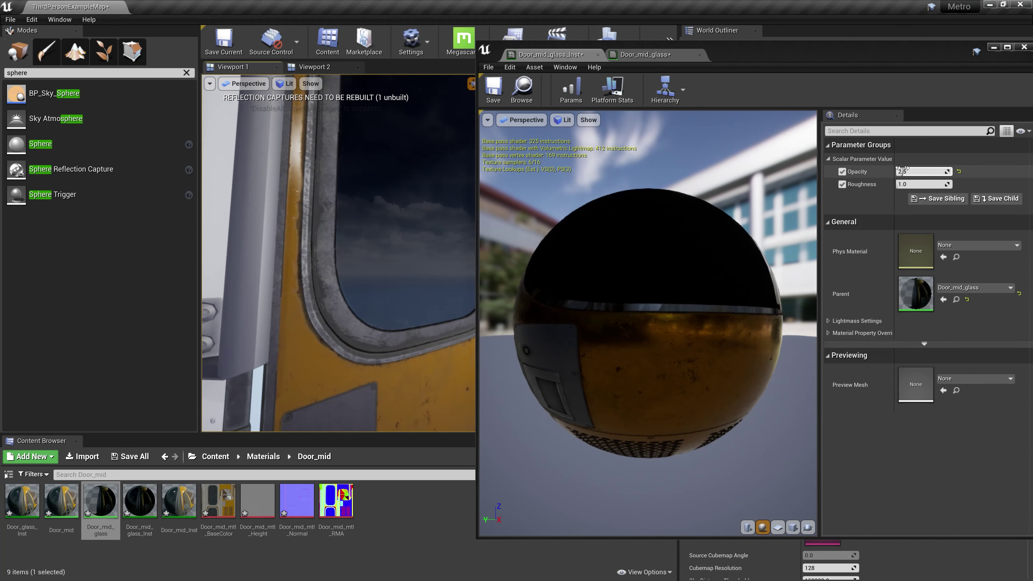
{"action": "left_click", "coordinate": [889, 86]}
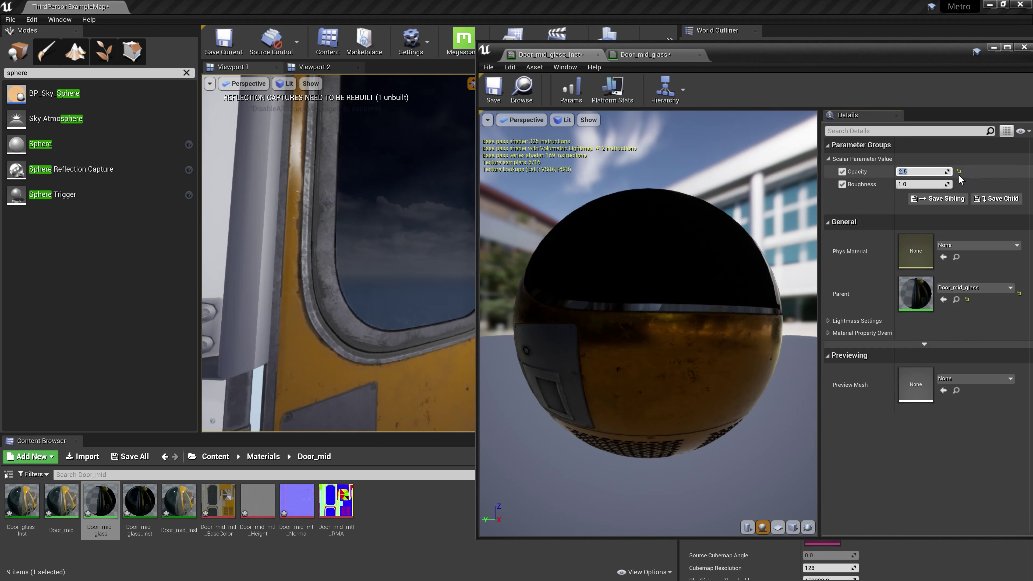
{"action": "key", "text": "Return"}
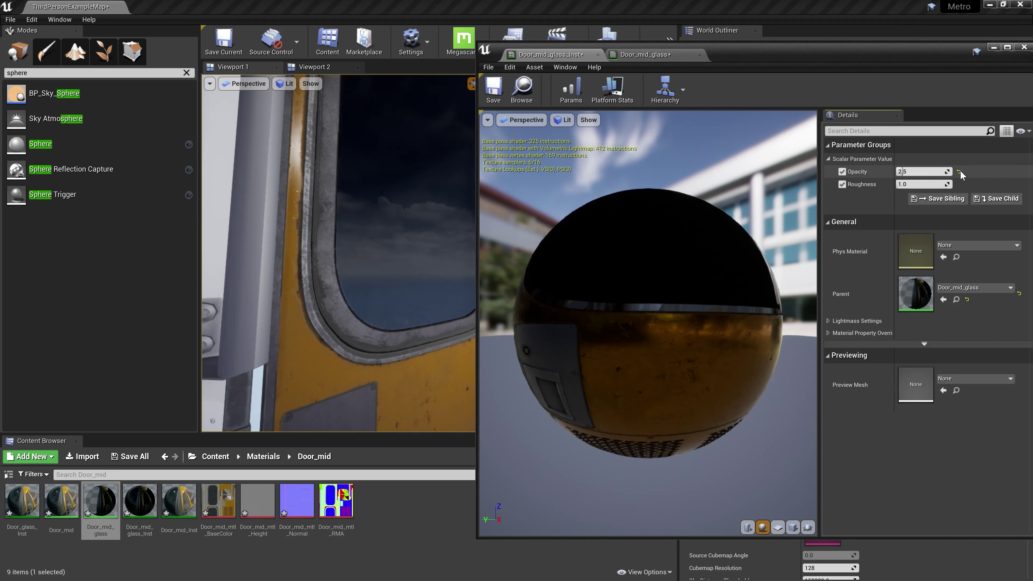
{"action": "left_click", "coordinate": [960, 171]}
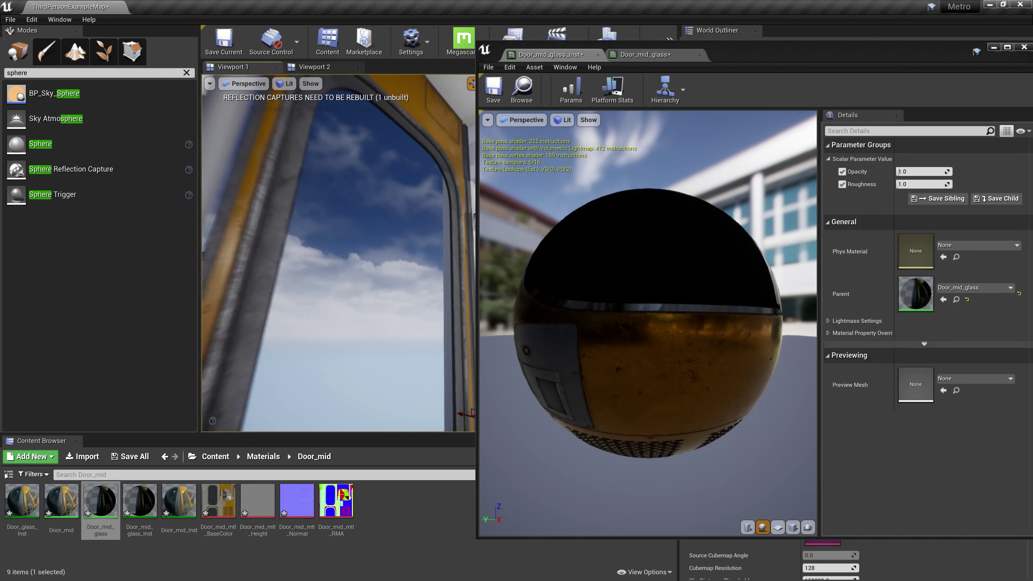
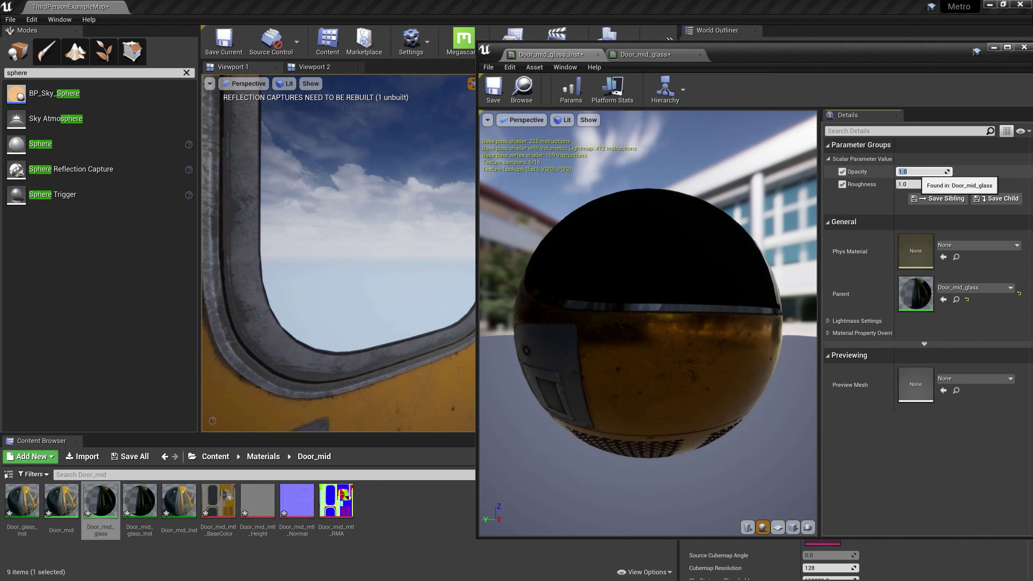
Try Opacity values 2.0, 2.5, 2.6 and 3.0 on the Door_mid_glass_Inst material instance.
{"action": "type", "text": "2"}
{"action": "key", "text": "Return"}
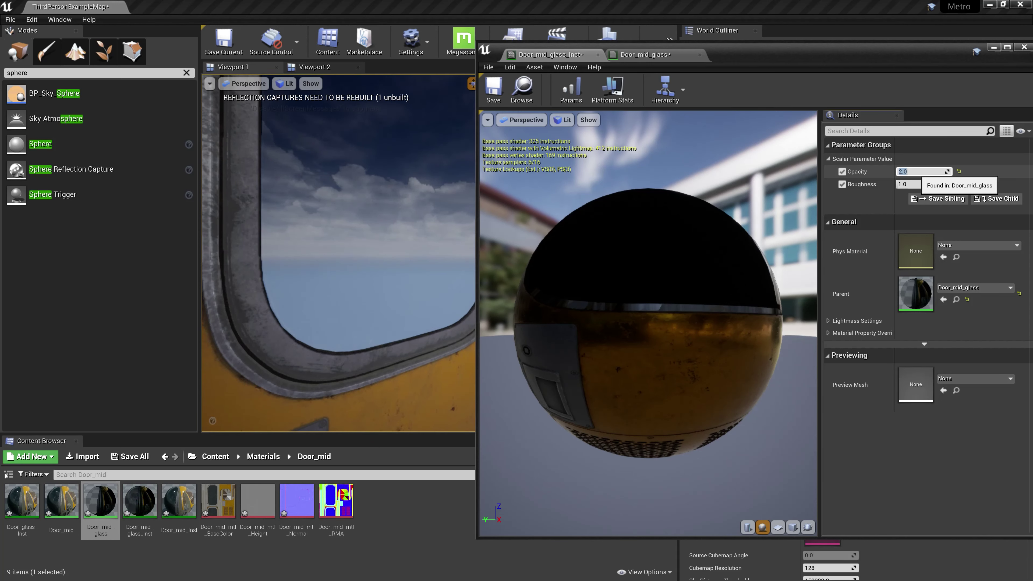
{"action": "type", "text": ".5"}
{"action": "key", "text": "Return"}
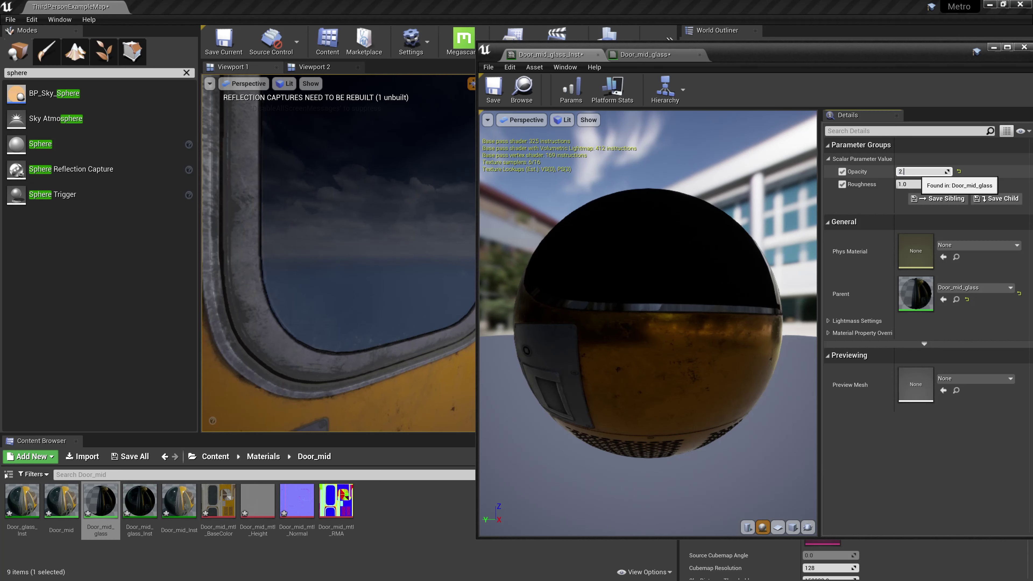
{"action": "type", "text": ".6"}
{"action": "key", "text": "Return"}
{"action": "type", "text": "3"}
{"action": "key", "text": "Return"}
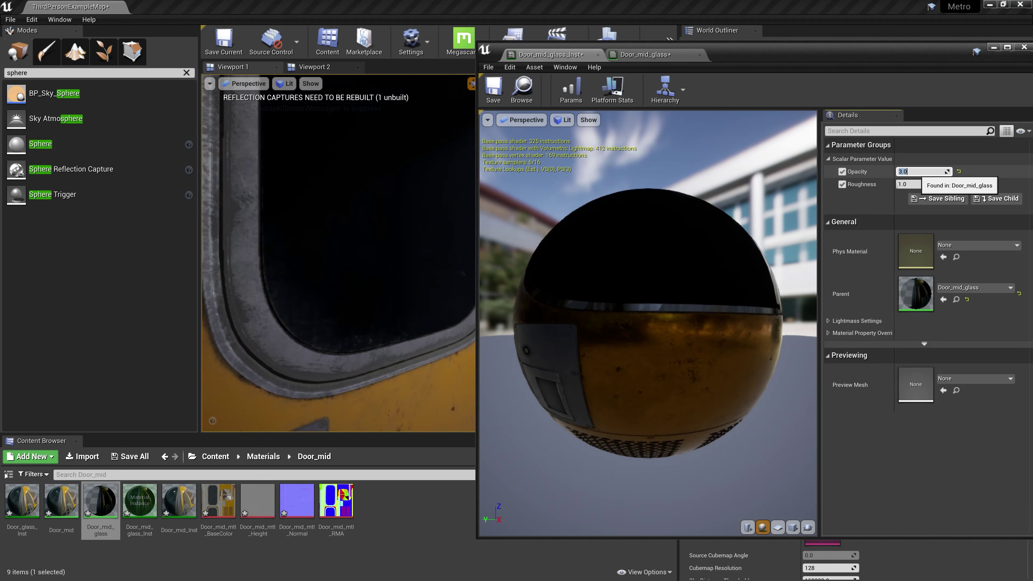
Move the view close to the window frame and retry Opacity at 2.5 and 2.6.
{"action": "right_click_drag", "start_coordinate": [228, 313], "coordinate": [358, 228]}
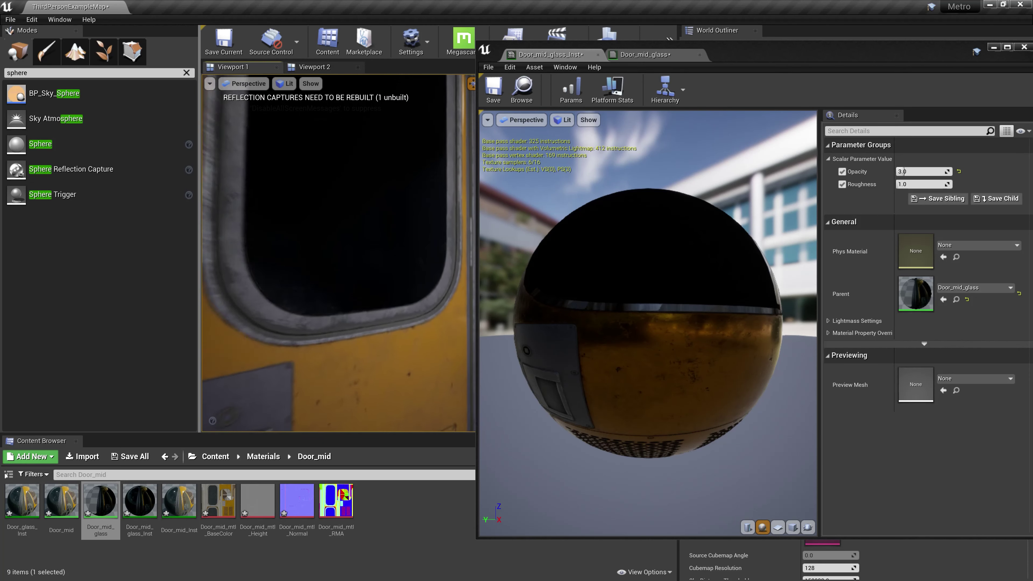
{"action": "right_click_drag", "start_coordinate": [358, 228], "coordinate": [366, 220]}
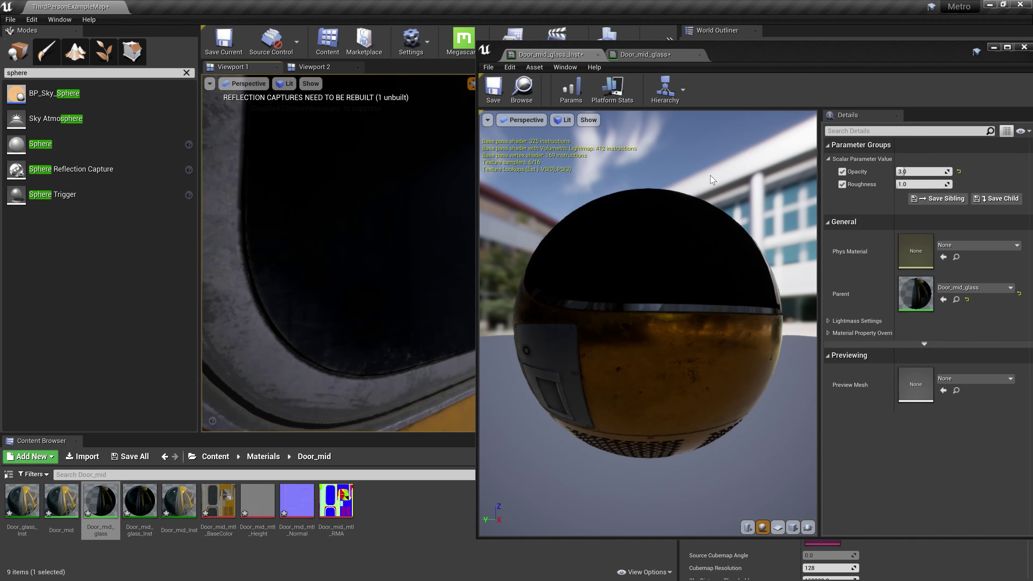
{"action": "left_click", "coordinate": [914, 171]}
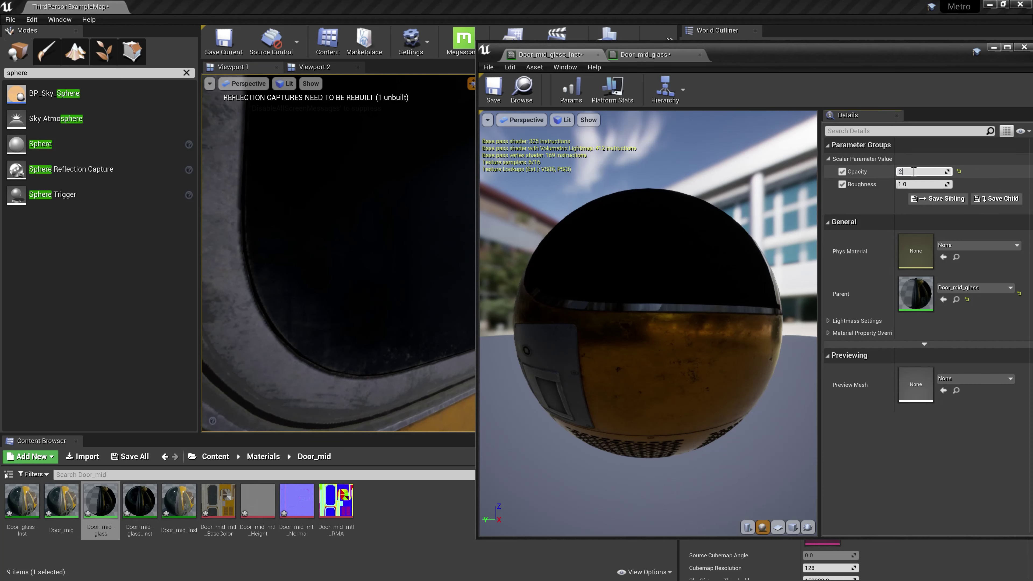
{"action": "type", "text": ".5"}
{"action": "key", "text": "Return"}
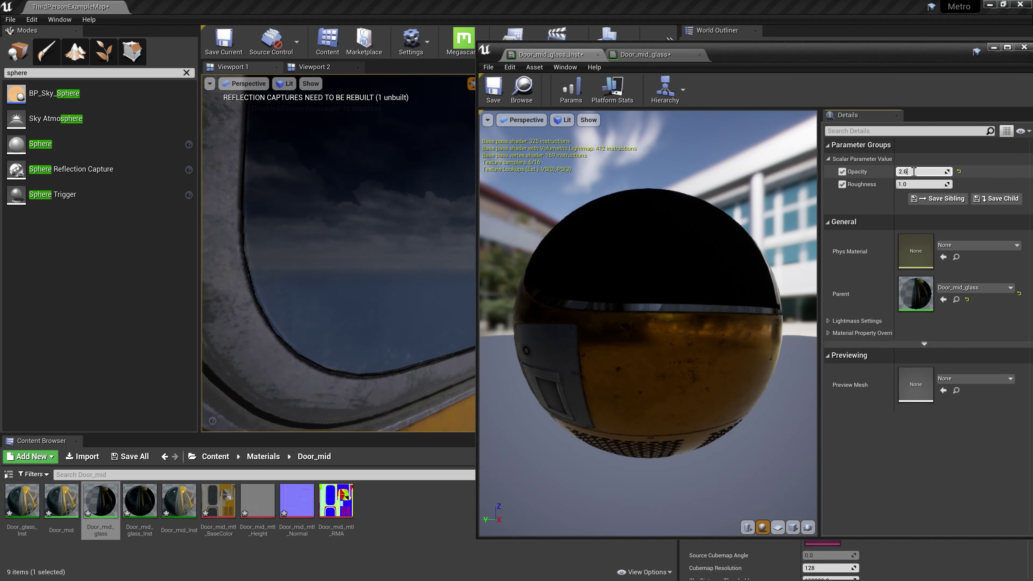
{"action": "key", "text": "Return"}
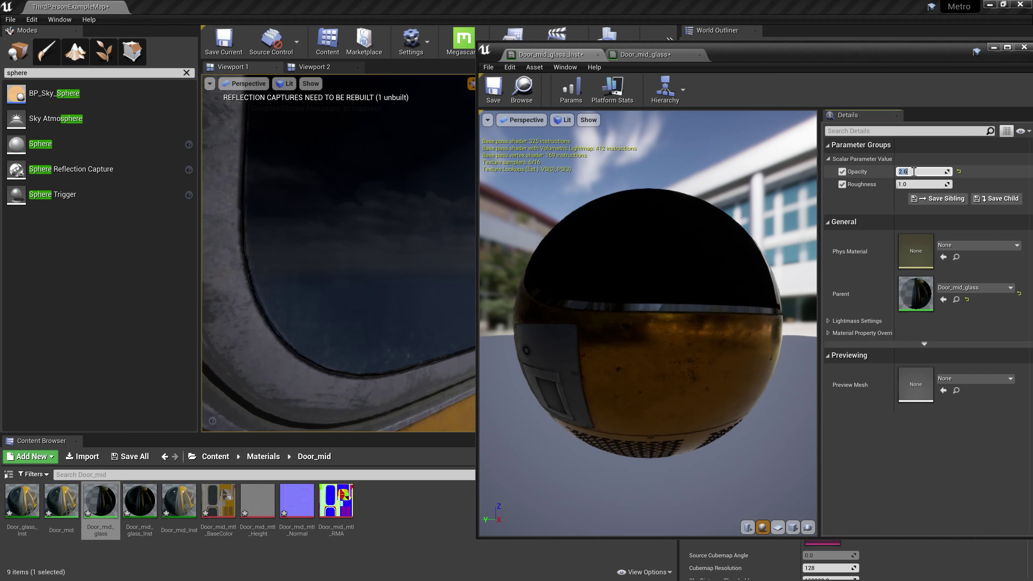
Settle Opacity at 2.55, check the window from inside the car, and close the editor.
{"action": "right_click_drag", "start_coordinate": [389, 234], "coordinate": [389, 235]}
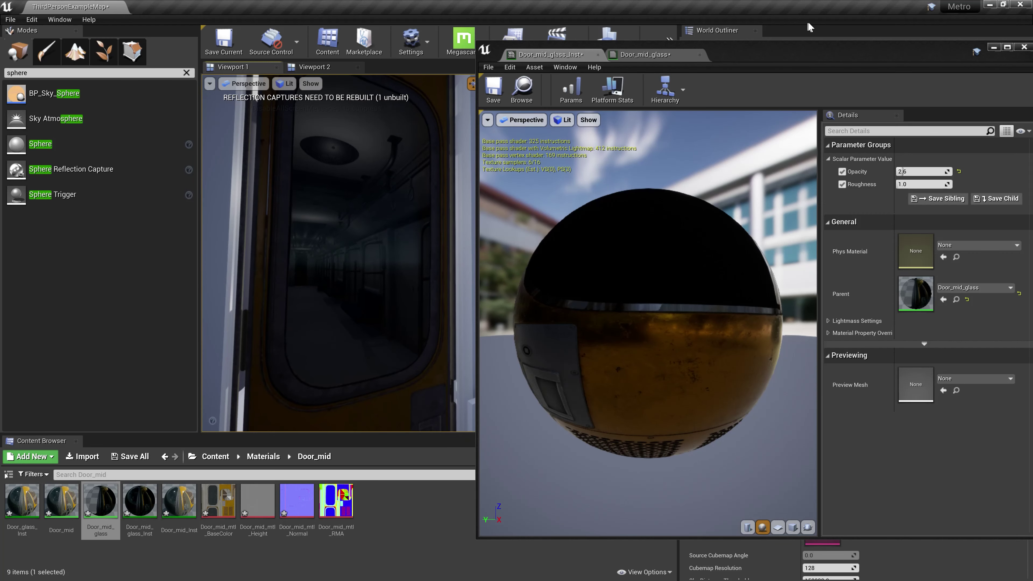
{"action": "left_click_drag", "start_coordinate": [810, 48], "coordinate": [789, 42]}
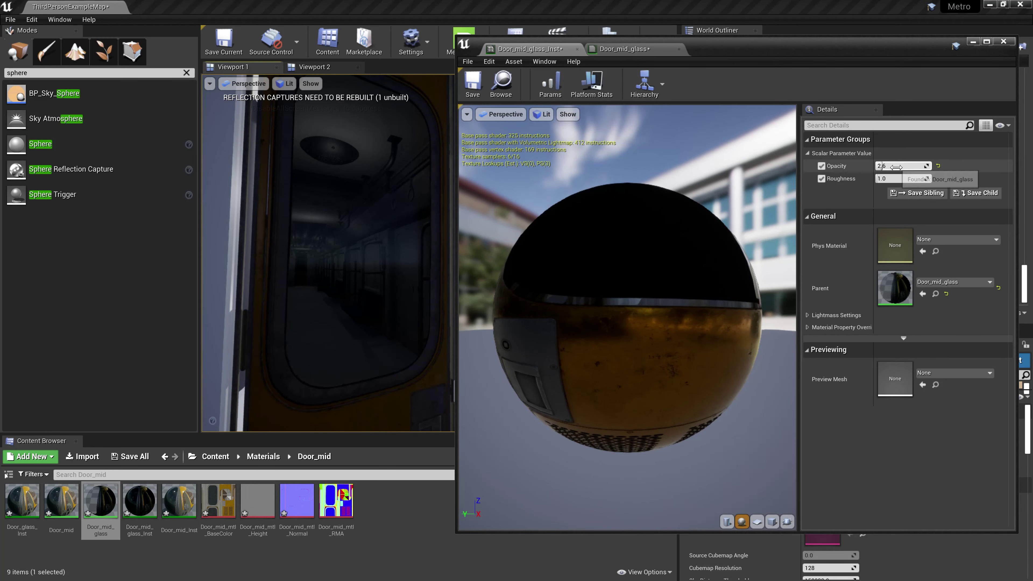
{"action": "type", "text": ".5"}
{"action": "key", "text": "Return"}
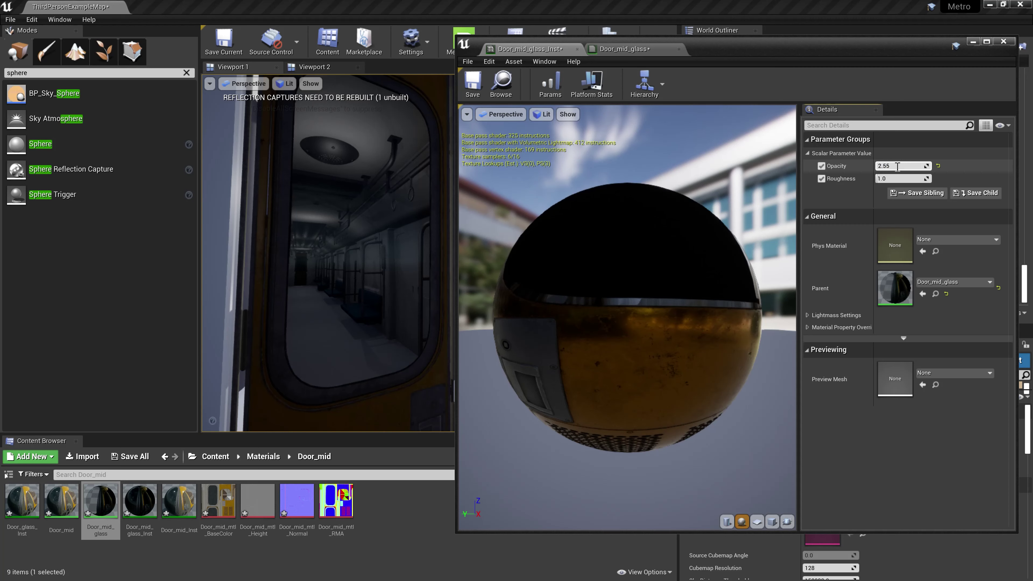
{"action": "key", "text": "Return"}
{"action": "left_click_drag", "start_coordinate": [281, 299], "coordinate": [280, 228]}
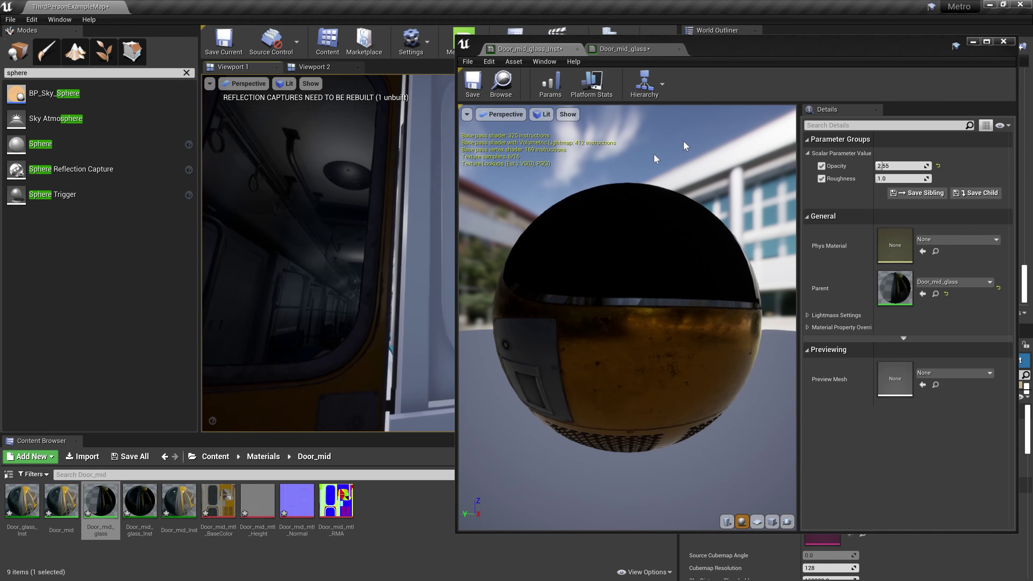
{"action": "left_click", "coordinate": [972, 41]}
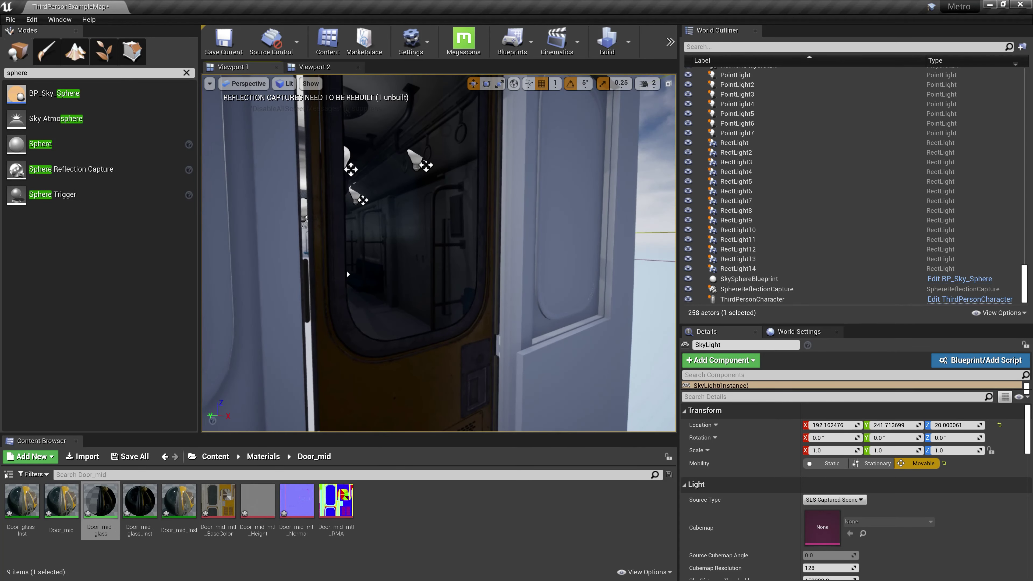
Select the SphereReflectionCapture and frame it in the viewport with F.
{"action": "left_click", "coordinate": [437, 229]}
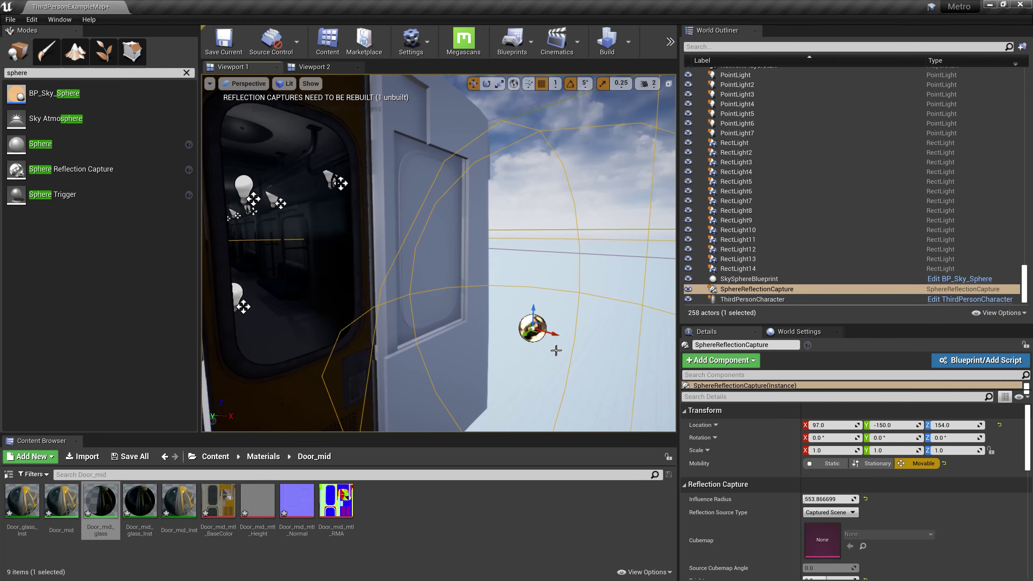
{"action": "mouse_move", "coordinate": [328, 322]}
{"action": "right_mouse_down"}
{"action": "mouse_move", "coordinate": [366, 285]}
{"action": "mouse_move", "coordinate": [407, 289]}
{"action": "mouse_move", "coordinate": [382, 297]}
{"action": "right_mouse_up"}
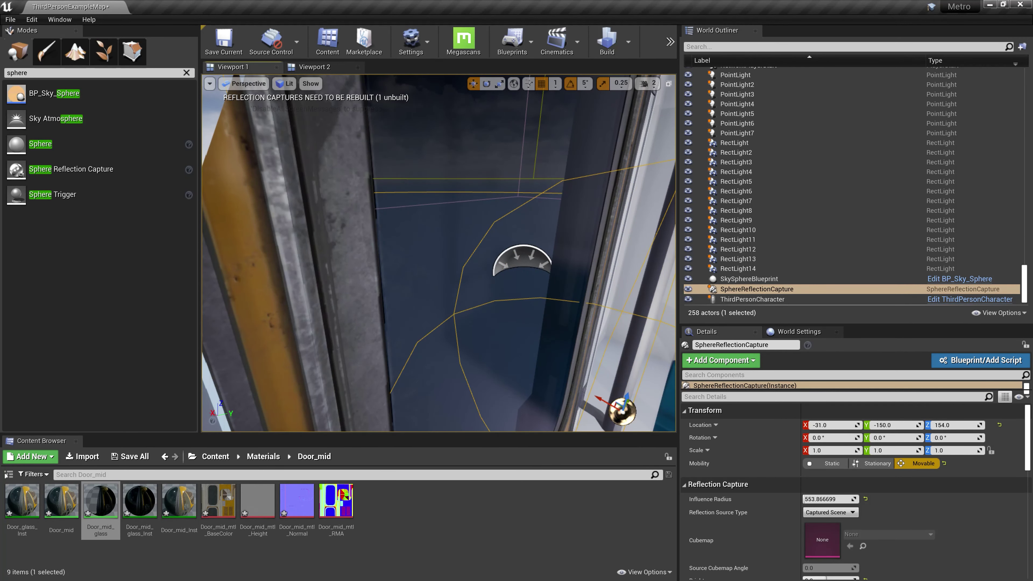
{"action": "key", "text": "f"}
{"action": "scroll", "coordinate": [804, 234], "scroll_direction": "up", "scroll_amount": 4}
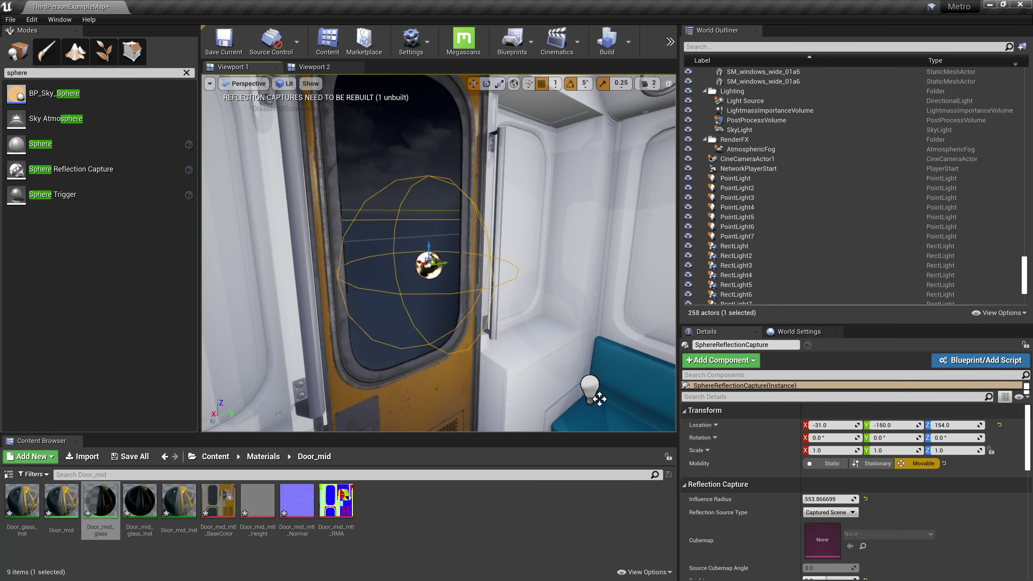
{"action": "scroll", "coordinate": [600, 399], "scroll_direction": "up", "scroll_amount": 2}
{"action": "scroll", "coordinate": [528, 326], "scroll_direction": "up", "scroll_amount": 2}
{"action": "scroll", "coordinate": [455, 196], "scroll_direction": "up", "scroll_amount": 2}
{"action": "scroll", "coordinate": [506, 265], "scroll_direction": "up", "scroll_amount": 1}
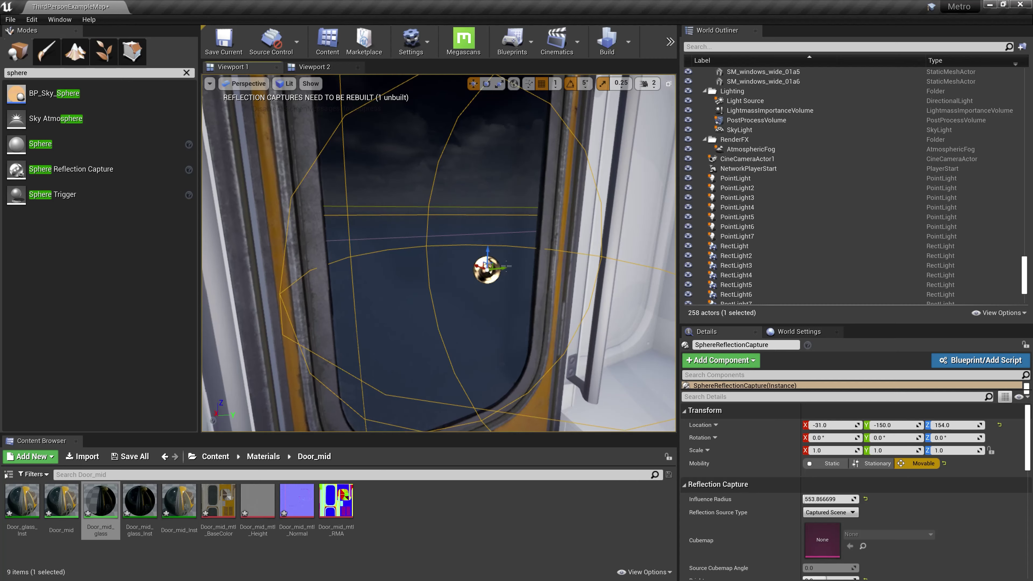
{"action": "right_click_drag", "start_coordinate": [506, 266], "coordinate": [510, 266]}
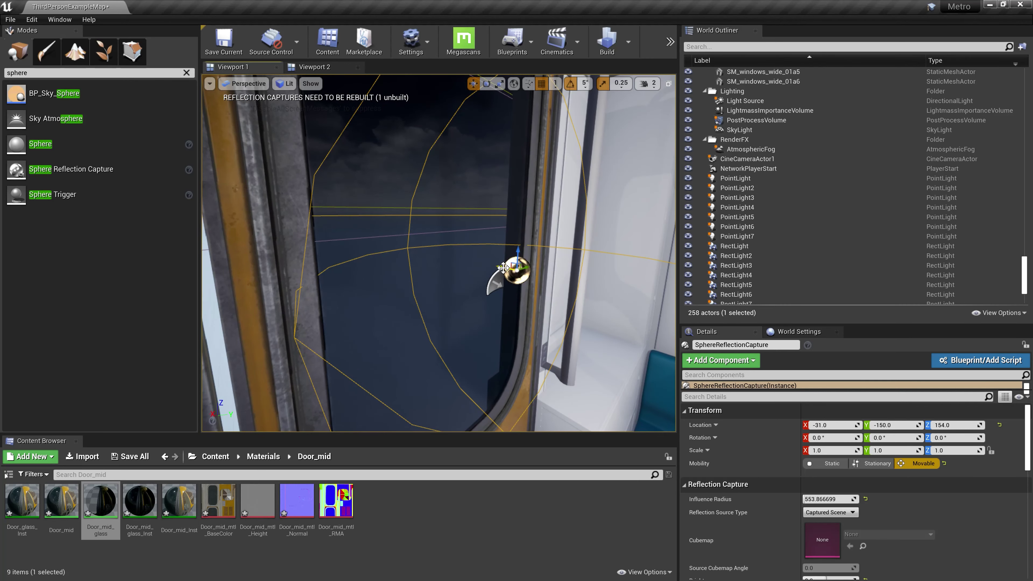
{"action": "scroll", "coordinate": [421, 282], "scroll_direction": "down", "scroll_amount": 2}
{"action": "scroll", "coordinate": [421, 282], "scroll_direction": "down", "scroll_amount": 2}
{"action": "scroll", "coordinate": [540, 370], "scroll_direction": "down", "scroll_amount": 2}
{"action": "scroll", "coordinate": [540, 369], "scroll_direction": "down", "scroll_amount": 2}
{"action": "scroll", "coordinate": [434, 267], "scroll_direction": "up", "scroll_amount": 1}
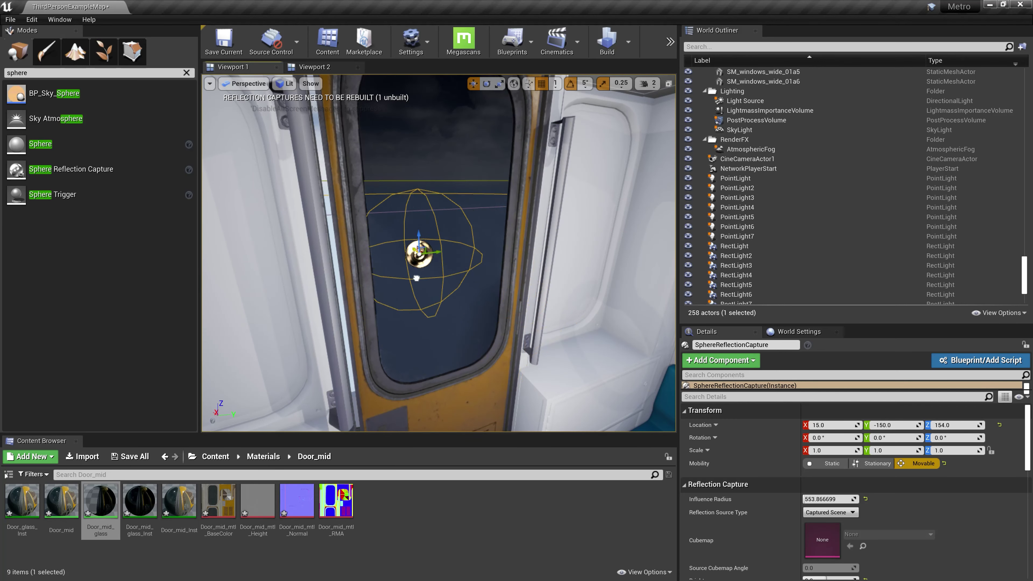
Move the reflection capture in front of the door window, to location -31, -150, 93.
{"action": "right_click_drag", "start_coordinate": [428, 296], "coordinate": [502, 257]}
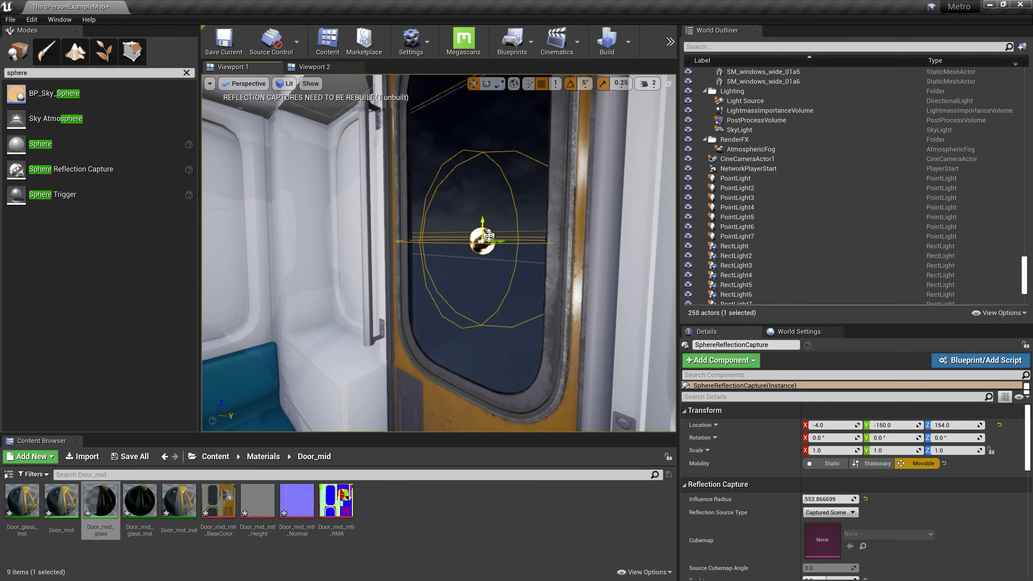
{"action": "left_click_drag", "start_coordinate": [481, 355], "coordinate": [482, 367]}
{"action": "mouse_move", "coordinate": [481, 366]}
{"action": "right_mouse_down"}
{"action": "mouse_move", "coordinate": [447, 310]}
{"action": "mouse_move", "coordinate": [499, 315]}
{"action": "right_mouse_up"}
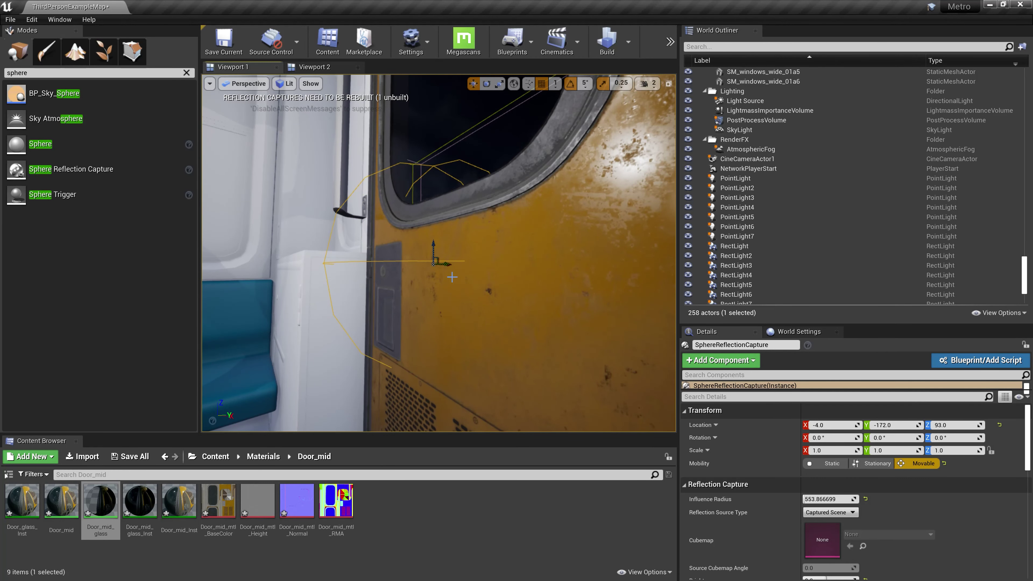
{"action": "key", "text": "ctrl+z"}
{"action": "right_click_drag", "start_coordinate": [452, 277], "coordinate": [493, 283]}
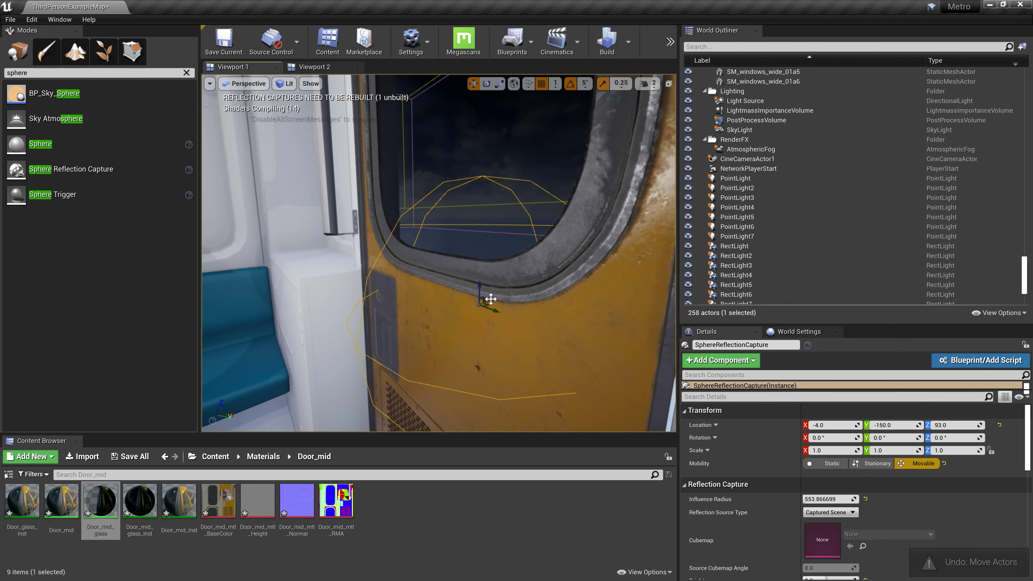
{"action": "right_click_drag", "start_coordinate": [414, 337], "coordinate": [472, 285]}
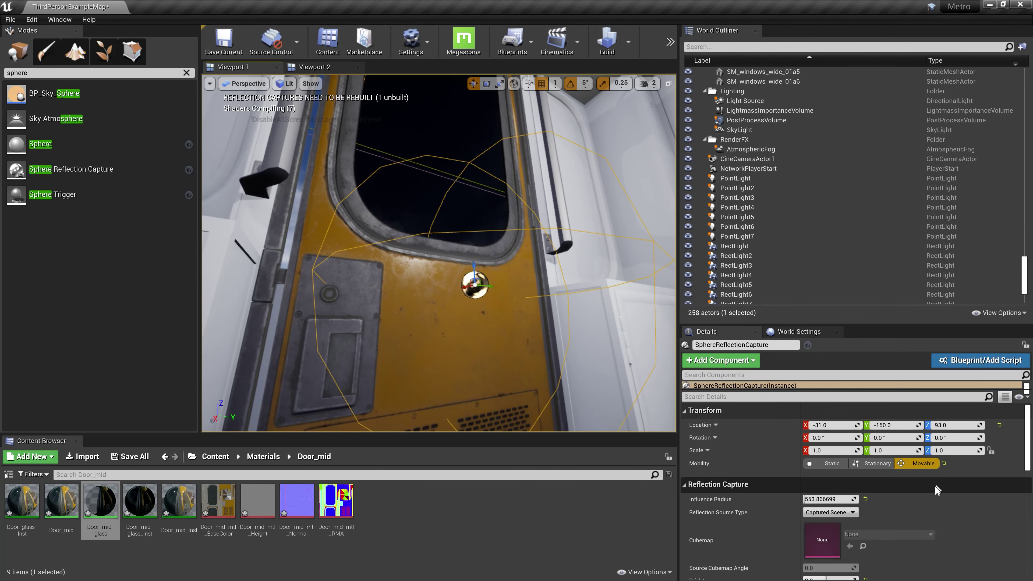
Adjust the capture's Influence Radius, trying 8, then widening it to about 476.
{"action": "scroll", "coordinate": [781, 472], "scroll_direction": "down", "scroll_amount": 1}
{"action": "left_click_drag", "start_coordinate": [823, 482], "coordinate": [809, 483]}
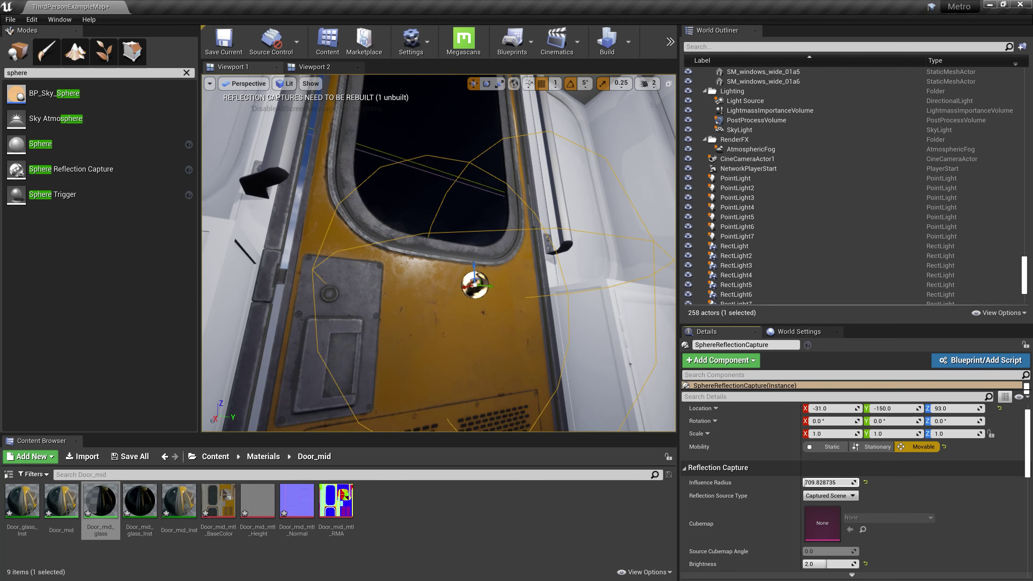
{"action": "type", "text": "8"}
{"action": "key", "text": "Return"}
{"action": "mouse_move", "coordinate": [828, 482]}
{"action": "left_mouse_down"}
{"action": "mouse_move", "coordinate": [852, 482]}
{"action": "mouse_move", "coordinate": [810, 482]}
{"action": "left_mouse_up"}
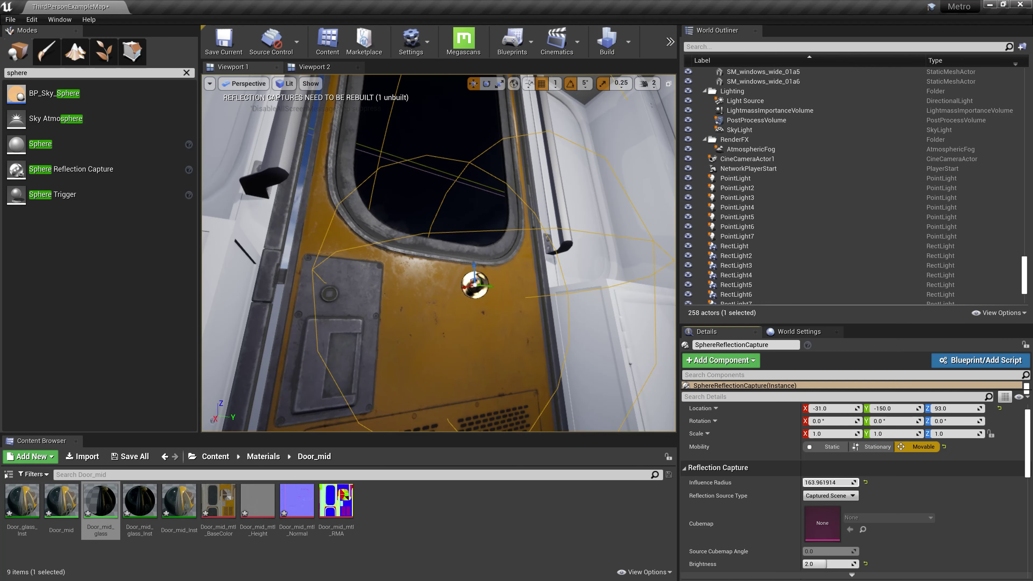
{"action": "right_click_drag", "start_coordinate": [563, 331], "coordinate": [564, 331]}
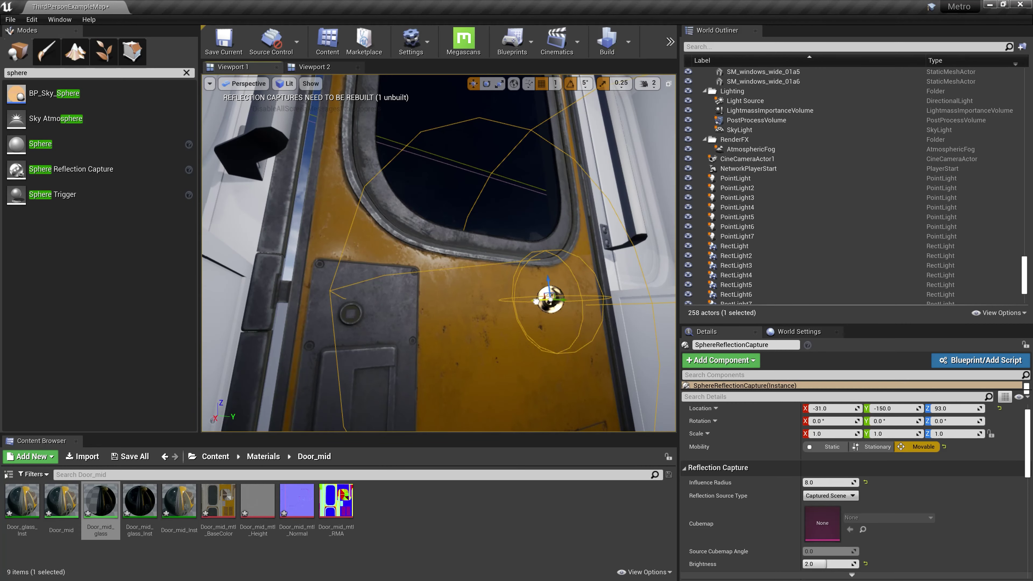
{"action": "right_click_drag", "start_coordinate": [488, 303], "coordinate": [467, 289]}
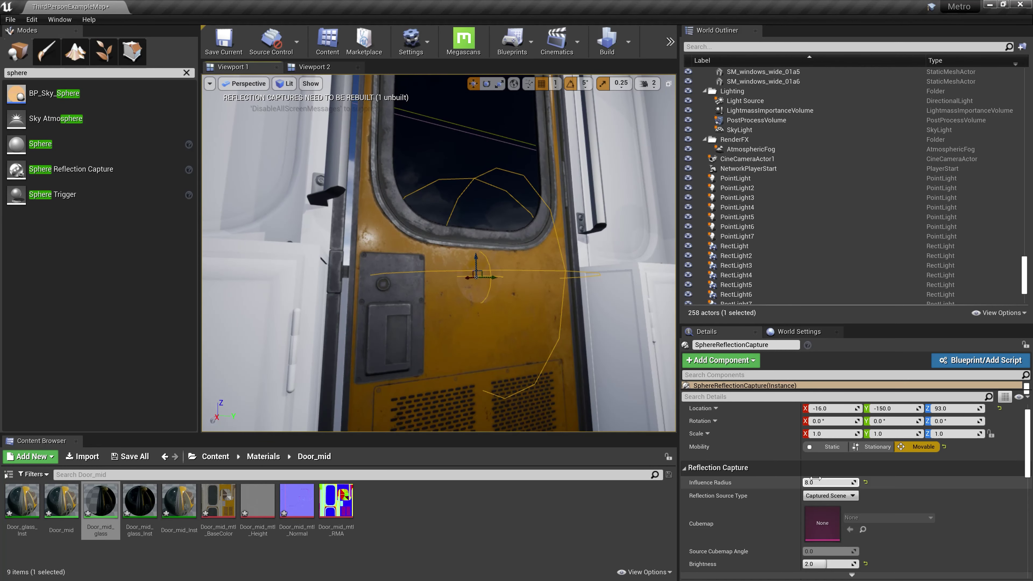
{"action": "left_click_drag", "start_coordinate": [815, 482], "coordinate": [838, 482]}
{"action": "mouse_move", "coordinate": [587, 331]}
{"action": "right_mouse_down"}
{"action": "mouse_move", "coordinate": [578, 322]}
{"action": "mouse_move", "coordinate": [488, 329]}
{"action": "right_mouse_up"}
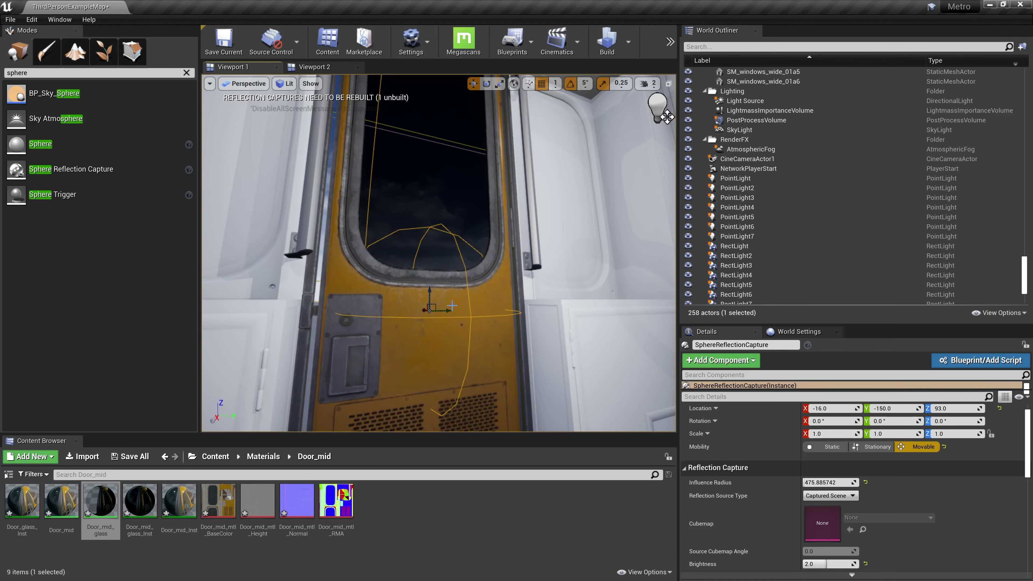
{"action": "right_click_drag", "start_coordinate": [452, 305], "coordinate": [509, 303]}
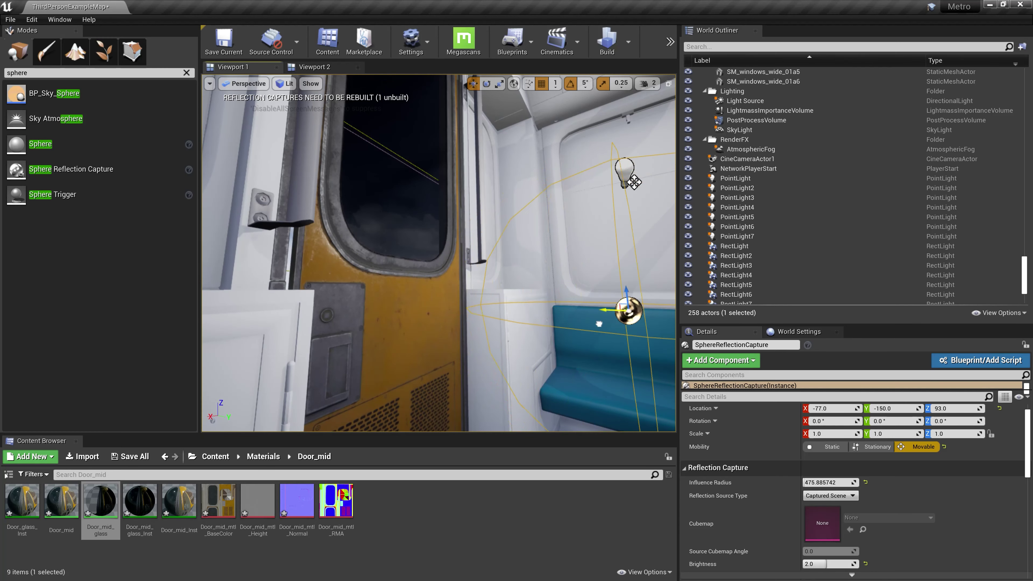
Test the capture Brightness at 3.0, then reset it to 1.0.
{"action": "right_click_drag", "start_coordinate": [395, 324], "coordinate": [399, 321]}
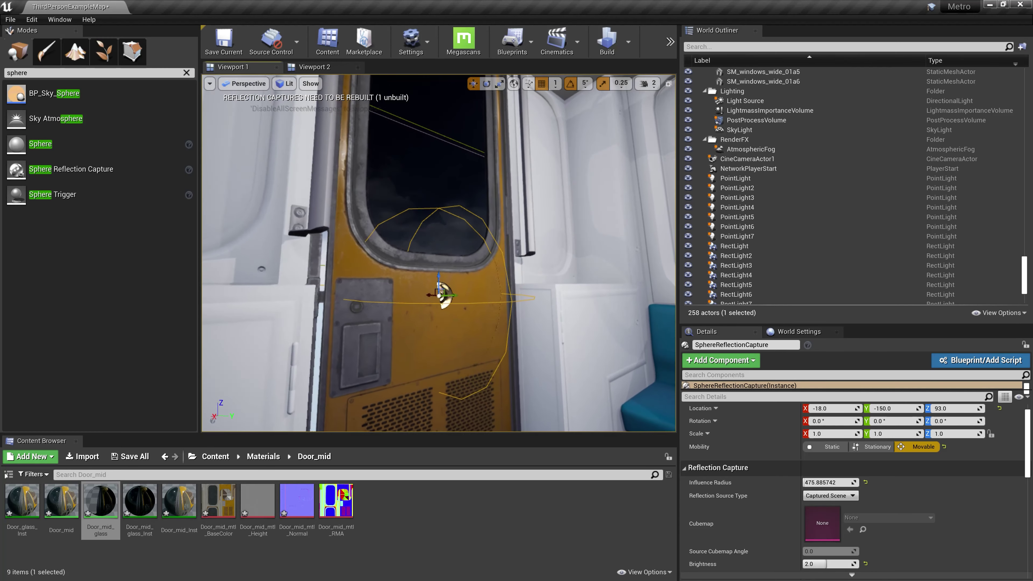
{"action": "scroll", "coordinate": [812, 515], "scroll_direction": "down", "scroll_amount": 2}
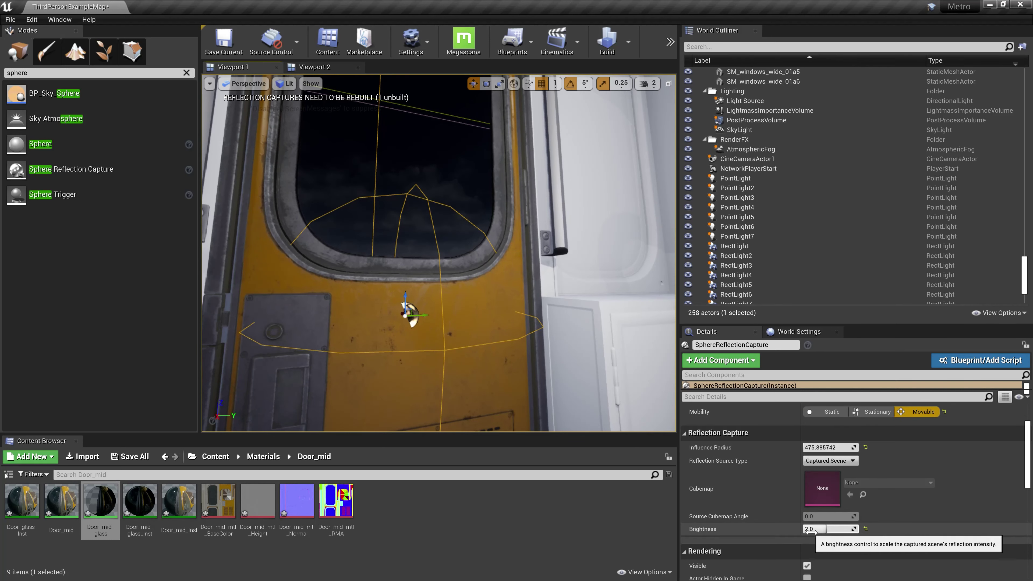
{"action": "type", "text": "1.0"}
{"action": "right_click_drag", "start_coordinate": [542, 320], "coordinate": [545, 318]}
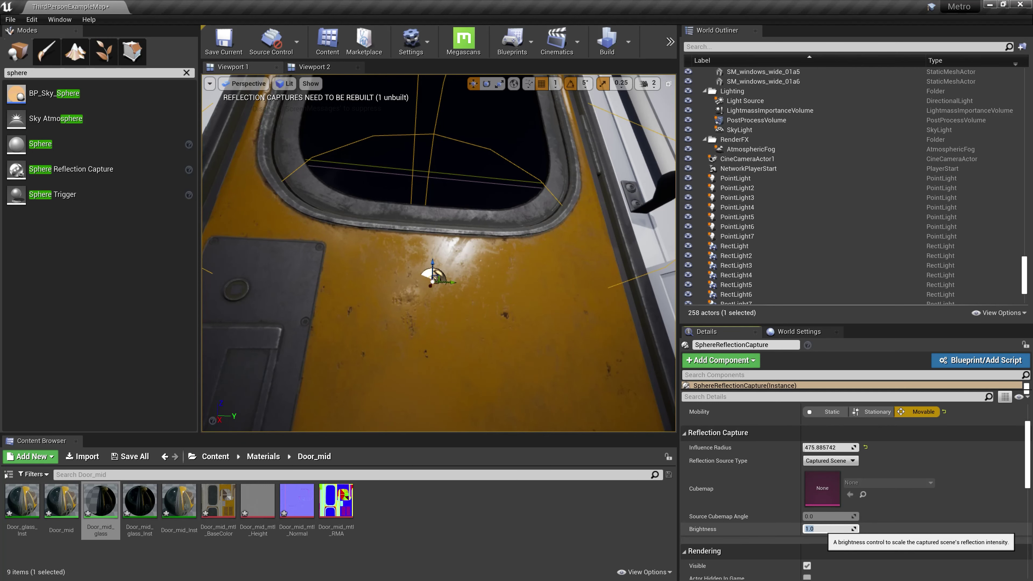
{"action": "key", "text": "Return"}
{"action": "type", "text": "4"}
{"action": "key", "text": "Return"}
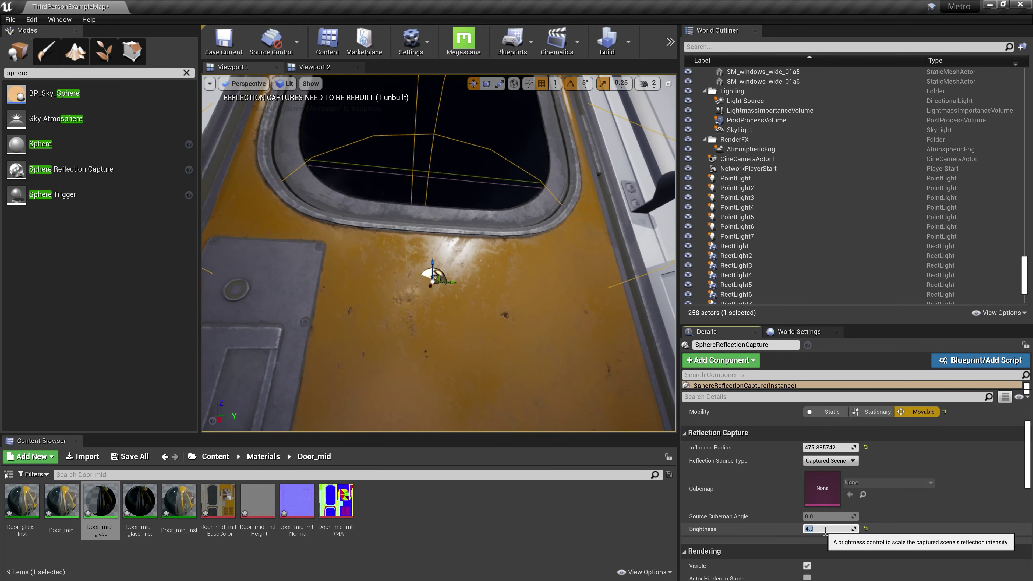
{"action": "right_click_drag", "start_coordinate": [468, 285], "coordinate": [467, 264]}
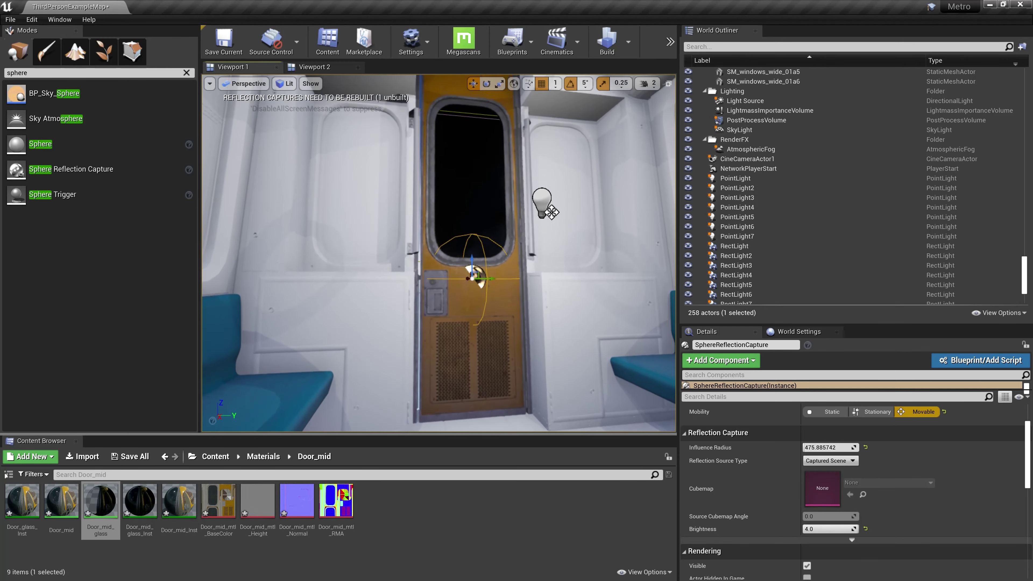
{"action": "right_click_drag", "start_coordinate": [570, 354], "coordinate": [569, 355]}
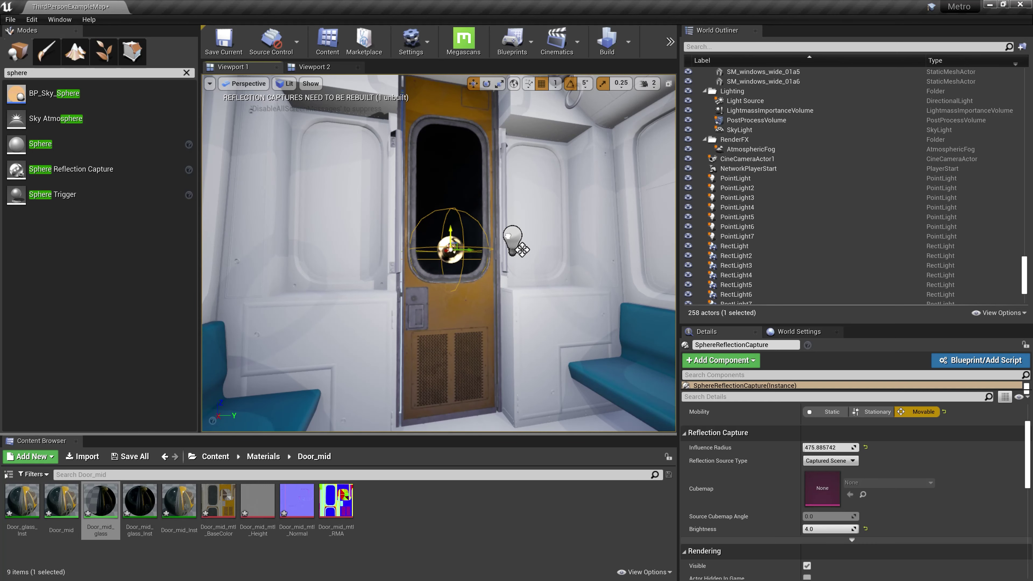
{"action": "right_click_drag", "start_coordinate": [448, 253], "coordinate": [448, 261]}
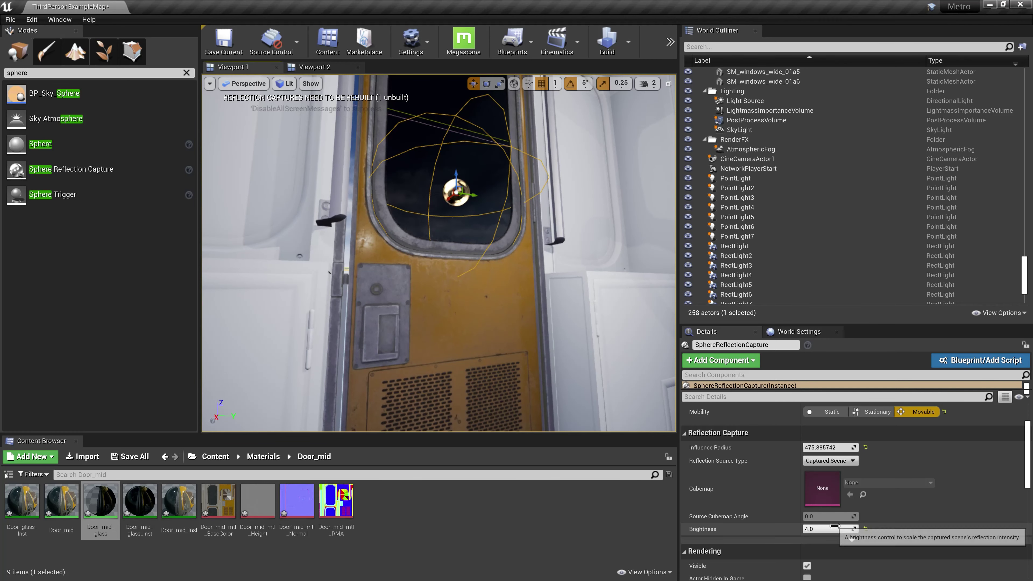
{"action": "type", "text": "1"}
{"action": "key", "text": "Return"}
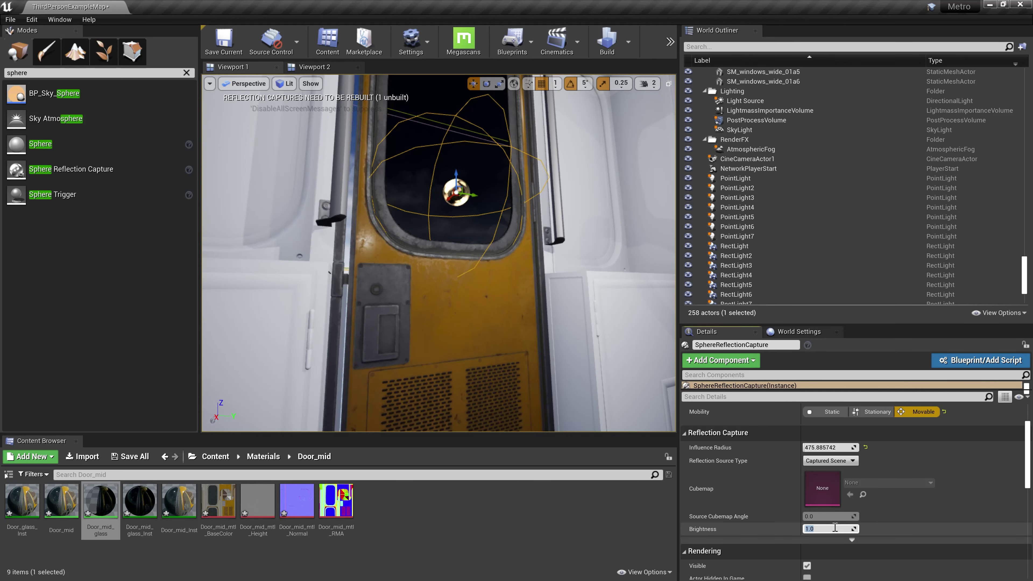
Inspect the door window up close, then delete the sphere reflection capture.
{"action": "scroll", "coordinate": [763, 449], "scroll_direction": "up", "scroll_amount": 3}
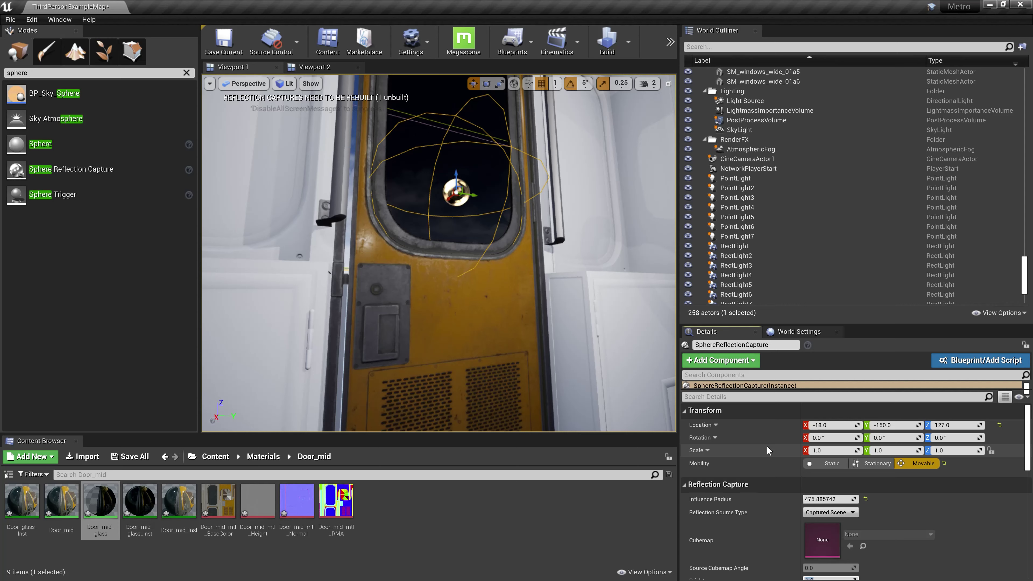
{"action": "scroll", "coordinate": [767, 228], "scroll_direction": "down", "scroll_amount": 3}
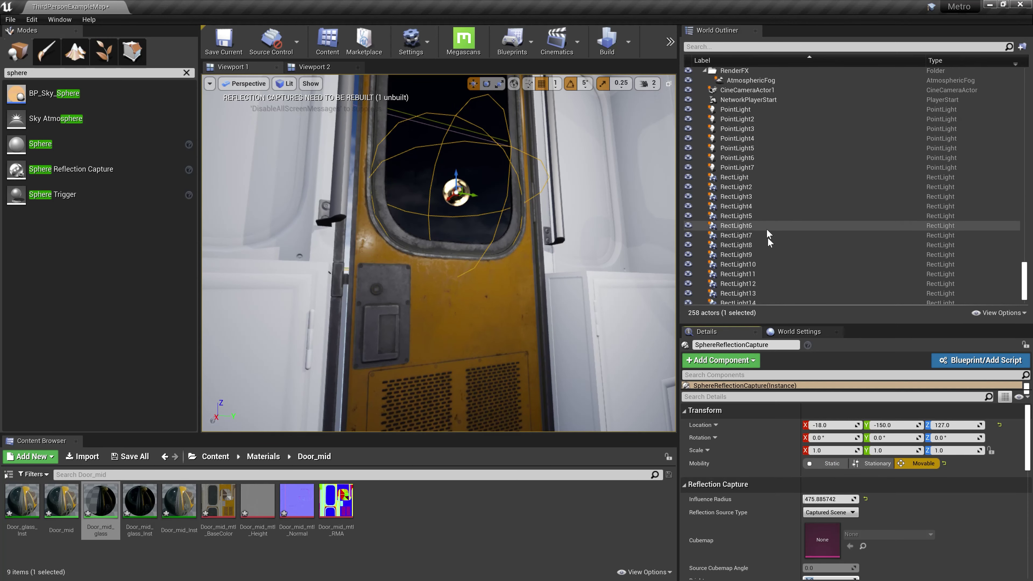
{"action": "scroll", "coordinate": [787, 234], "scroll_direction": "down", "scroll_amount": 2}
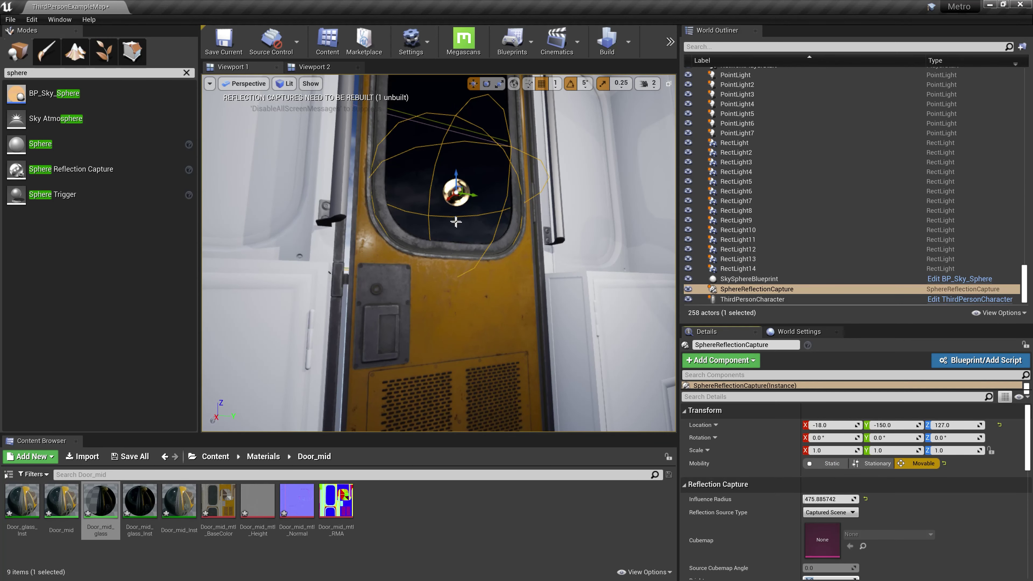
{"action": "right_click_drag", "start_coordinate": [456, 222], "coordinate": [522, 195]}
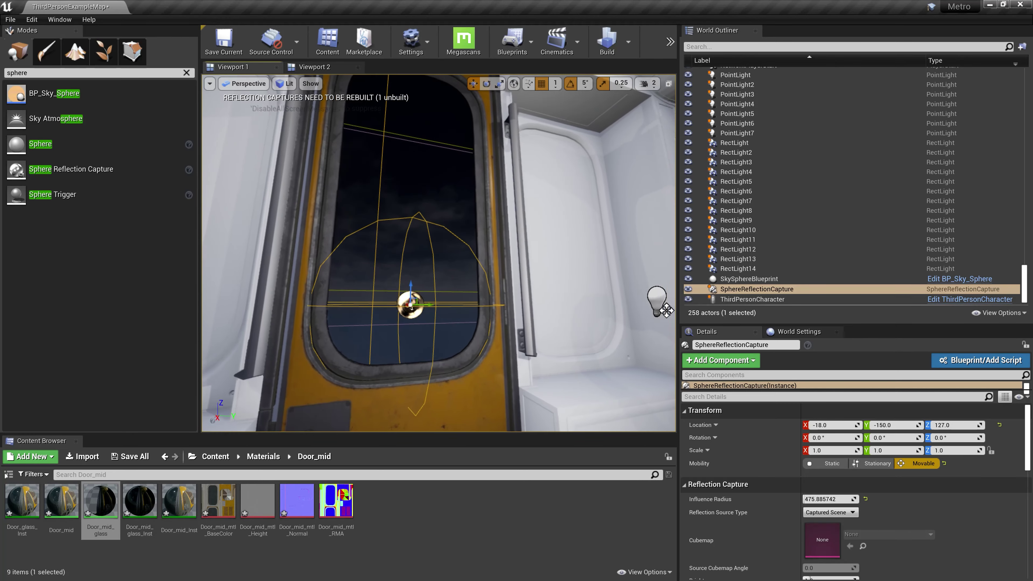
{"action": "mouse_move", "coordinate": [655, 260]}
{"action": "right_mouse_down"}
{"action": "mouse_move", "coordinate": [650, 228]}
{"action": "mouse_move", "coordinate": [323, 219]}
{"action": "right_mouse_up"}
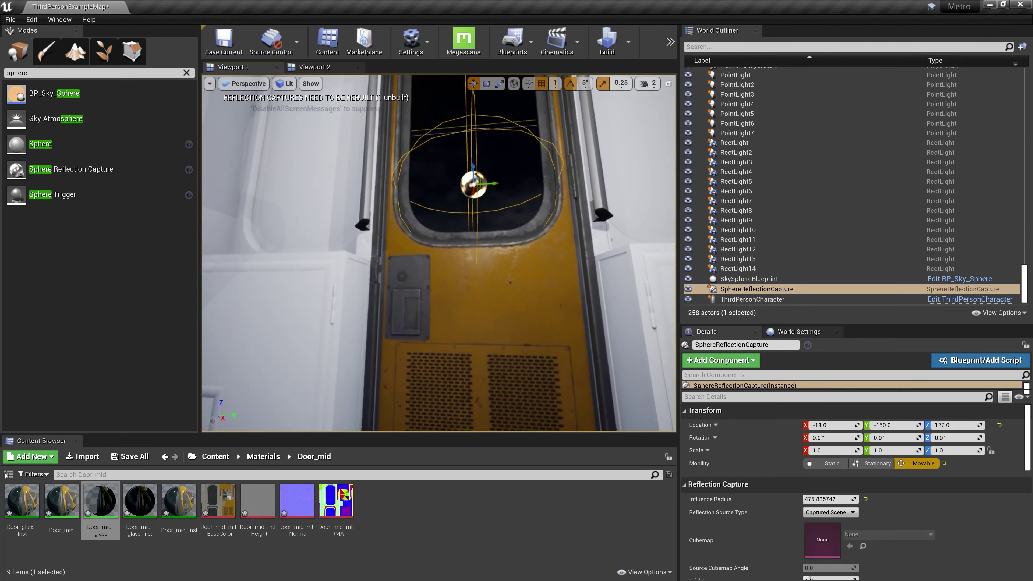
{"action": "mouse_move", "coordinate": [323, 219]}
{"action": "right_mouse_down"}
{"action": "mouse_move", "coordinate": [529, 233]}
{"action": "mouse_move", "coordinate": [608, 286]}
{"action": "mouse_move", "coordinate": [536, 271]}
{"action": "right_mouse_up"}
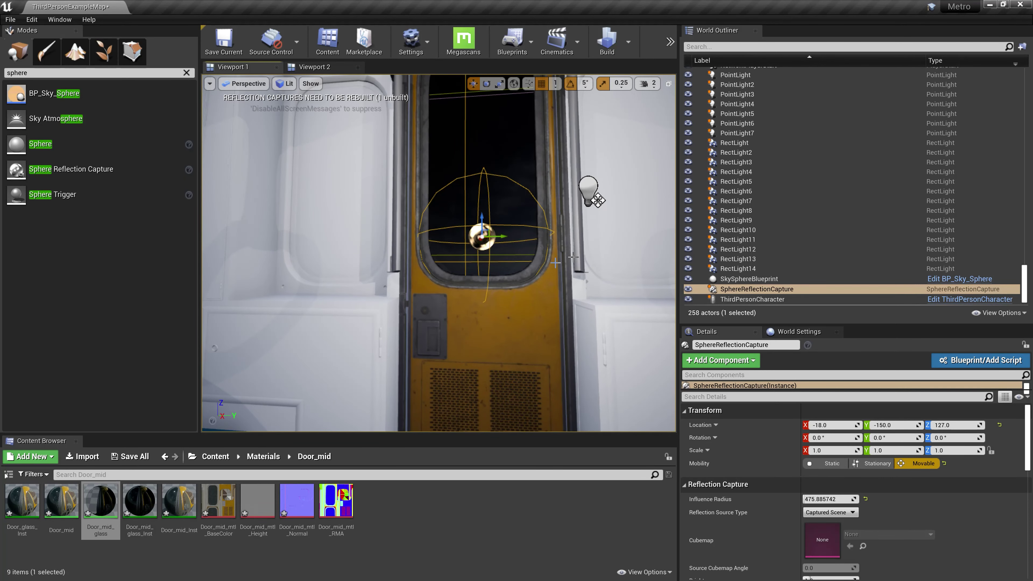
{"action": "key", "text": "Delete"}
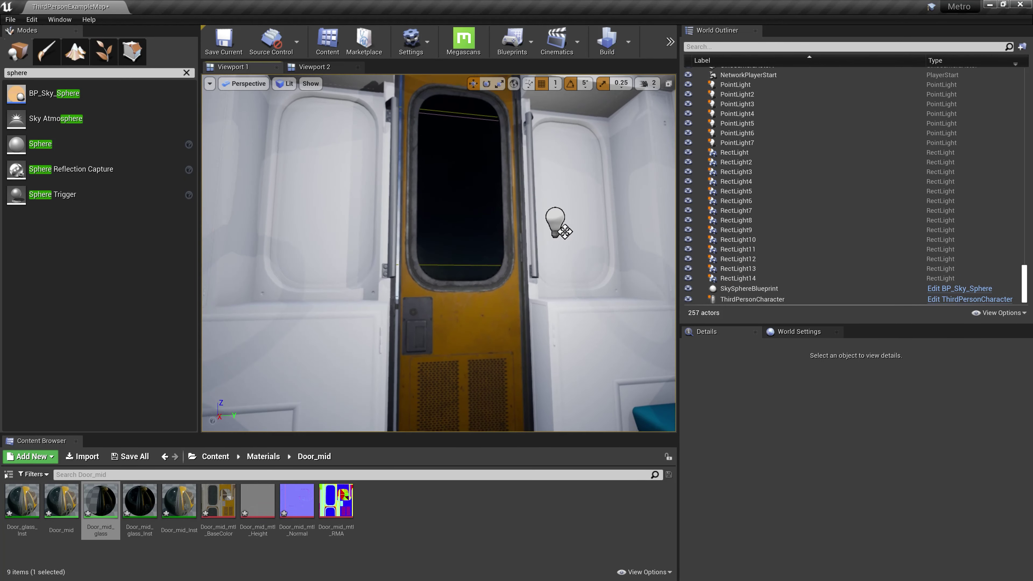
Select the SkyLight actor and frame both seats in the viewport.
{"action": "scroll", "coordinate": [784, 241], "scroll_direction": "up", "scroll_amount": 5}
{"action": "scroll", "coordinate": [783, 241], "scroll_direction": "up", "scroll_amount": 5}
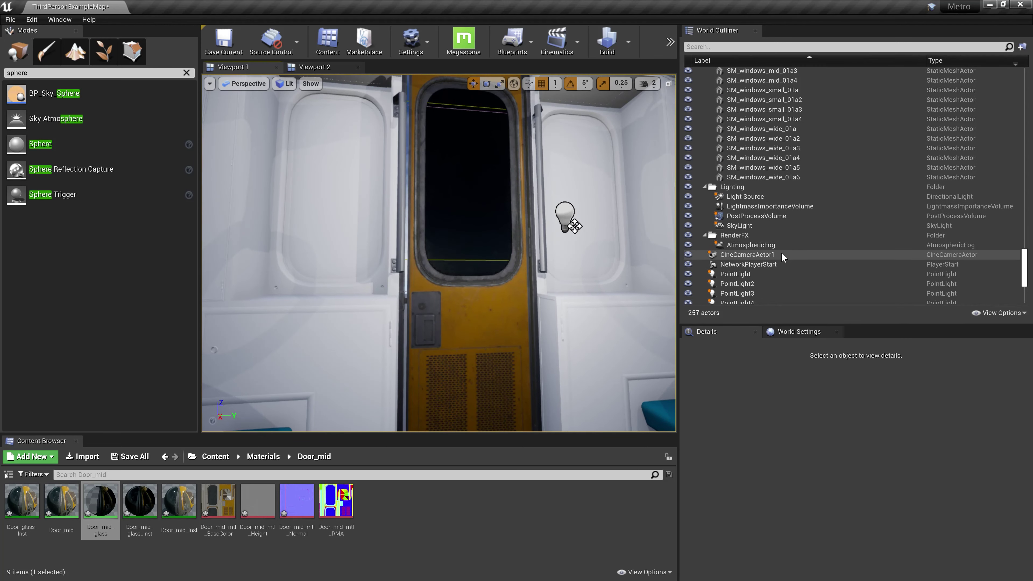
{"action": "left_click", "coordinate": [752, 226]}
{"action": "left_click_drag", "start_coordinate": [561, 244], "coordinate": [557, 285]}
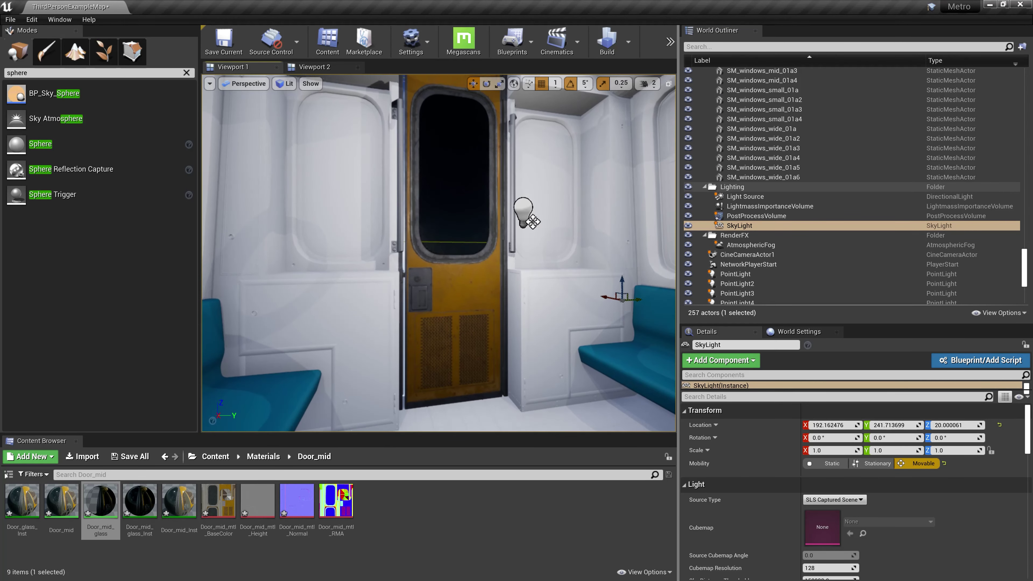
{"action": "left_click", "coordinate": [875, 464]}
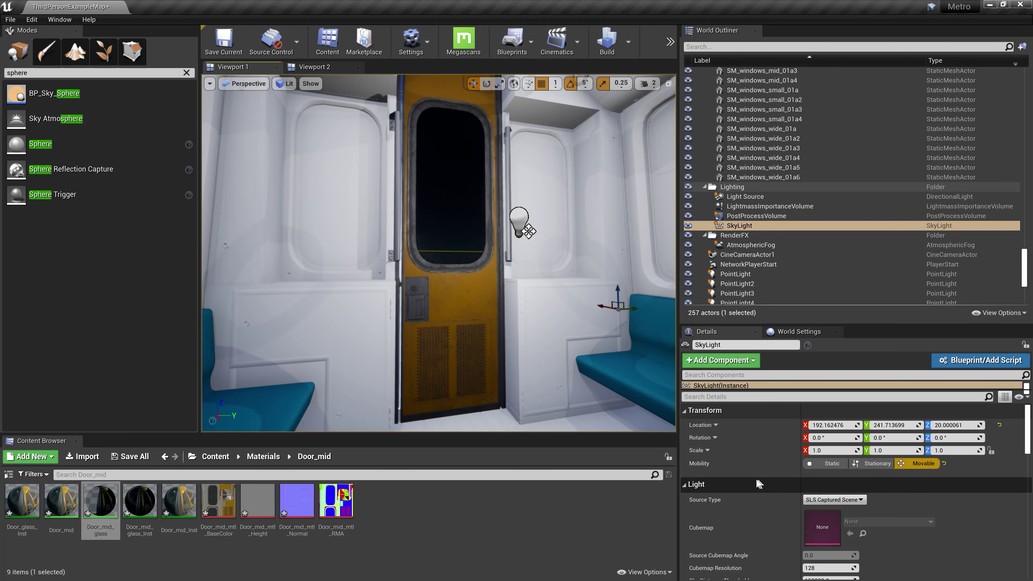
{"action": "scroll", "coordinate": [771, 487], "scroll_direction": "down", "scroll_amount": 2}
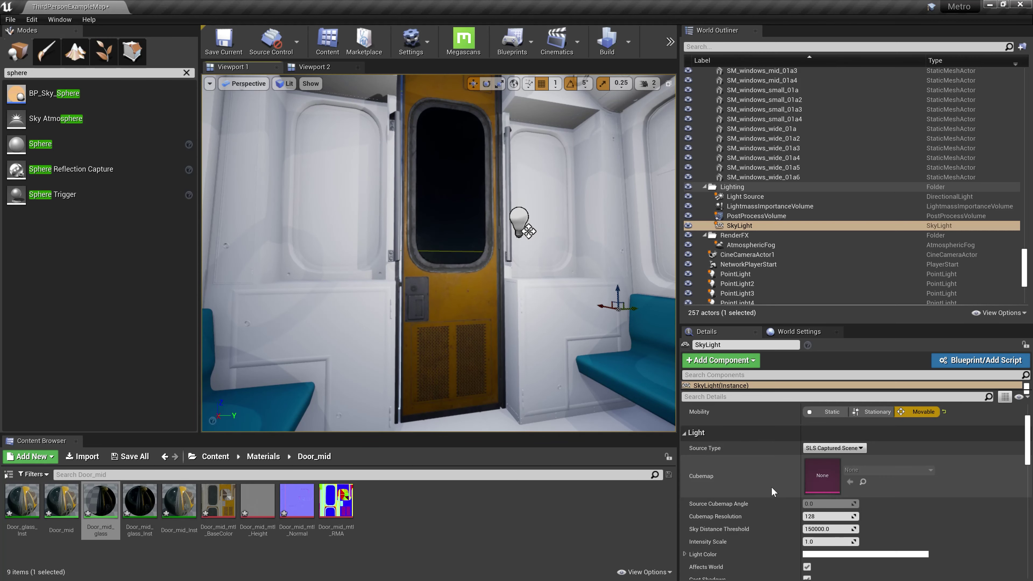
{"action": "mouse_move", "coordinate": [590, 325]}
{"action": "left_mouse_down"}
{"action": "mouse_move", "coordinate": [528, 386]}
{"action": "mouse_move", "coordinate": [508, 387]}
{"action": "mouse_move", "coordinate": [541, 387]}
{"action": "mouse_move", "coordinate": [509, 362]}
{"action": "left_mouse_up"}
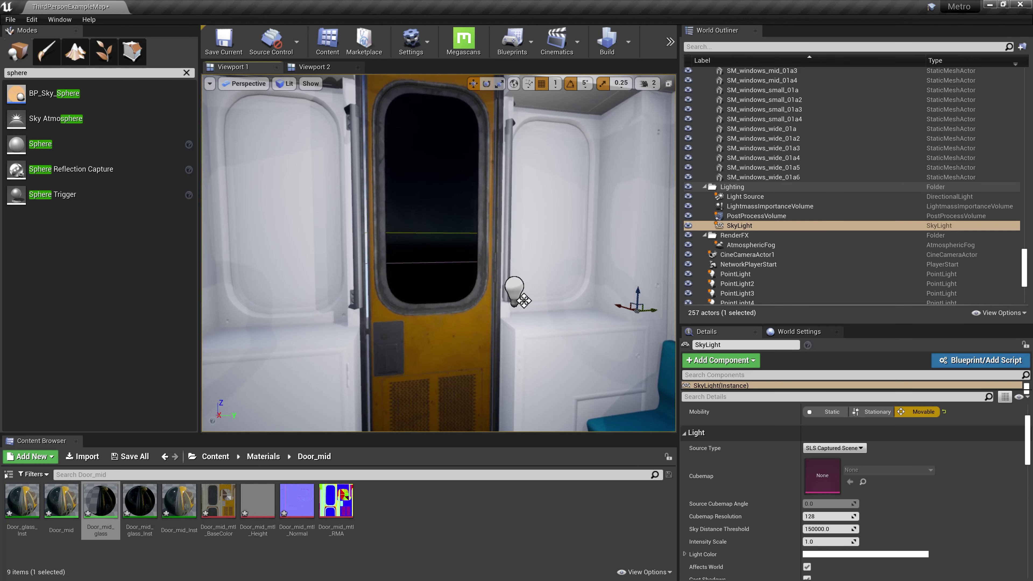
{"action": "scroll", "coordinate": [757, 504], "scroll_direction": "down", "scroll_amount": 2}
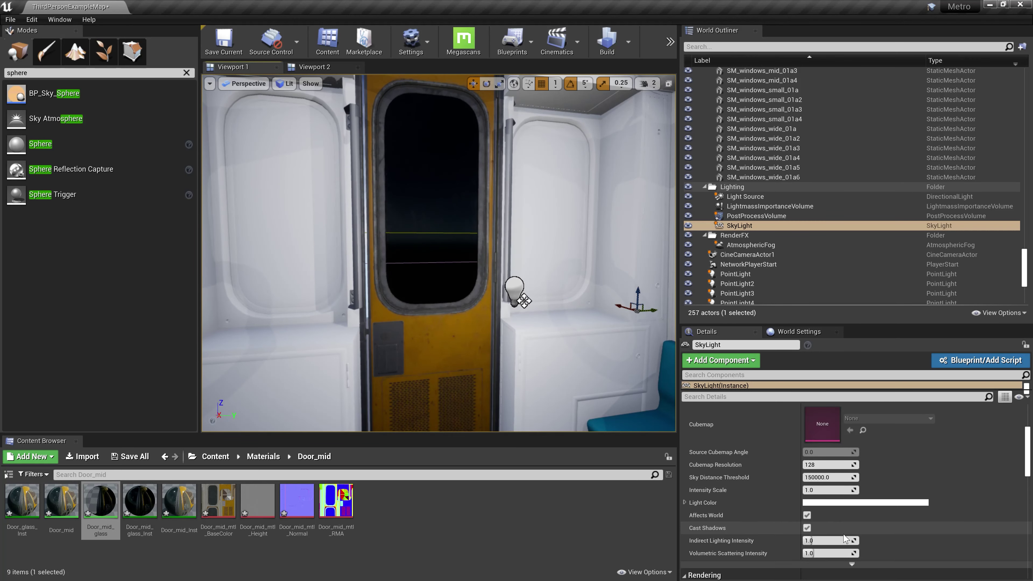
{"action": "scroll", "coordinate": [783, 476], "scroll_direction": "up", "scroll_amount": 3}
{"action": "scroll", "coordinate": [784, 477], "scroll_direction": "up", "scroll_amount": 1}
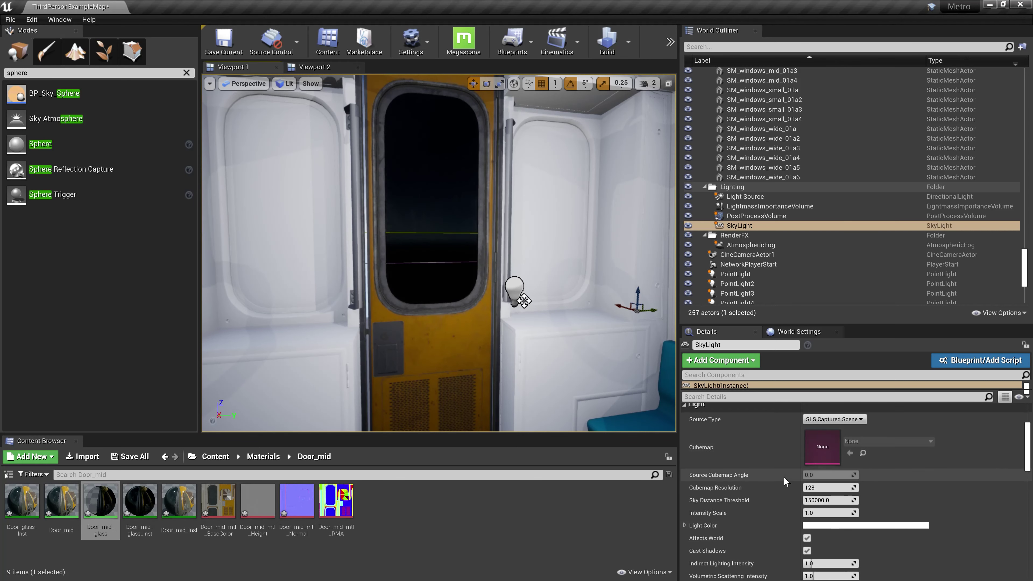
{"action": "scroll", "coordinate": [784, 481], "scroll_direction": "down", "scroll_amount": 4}
Set the SkyLight intensity scale to 2.0 and check the window's sky reflection.
{"action": "left_click", "coordinate": [825, 514]}
{"action": "type", "text": "2"}
{"action": "key", "text": "Return"}
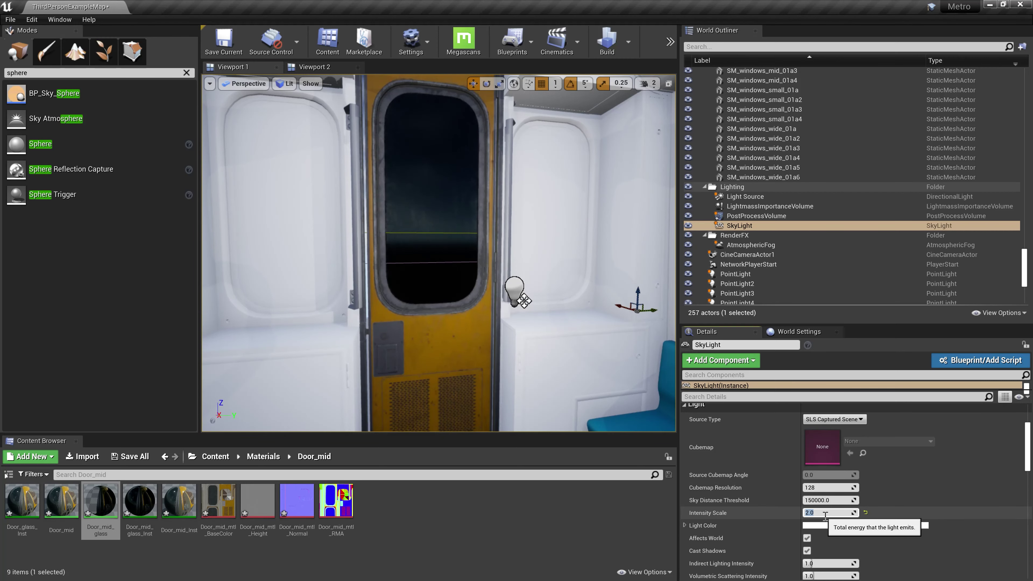
{"action": "right_click_drag", "start_coordinate": [439, 253], "coordinate": [439, 252]}
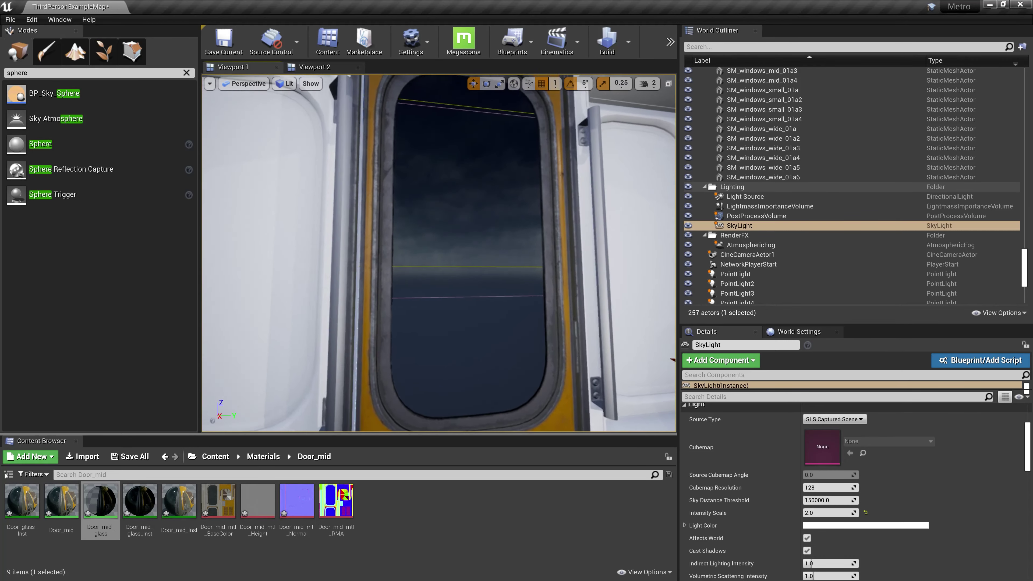
{"action": "right_click_drag", "start_coordinate": [475, 200], "coordinate": [475, 200]}
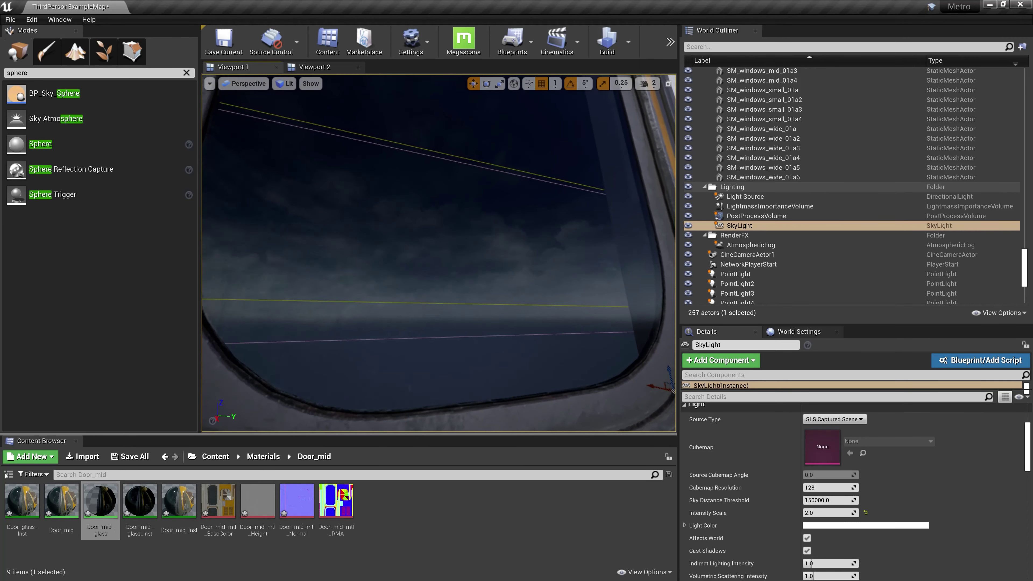
{"action": "right_click_drag", "start_coordinate": [403, 105], "coordinate": [402, 105]}
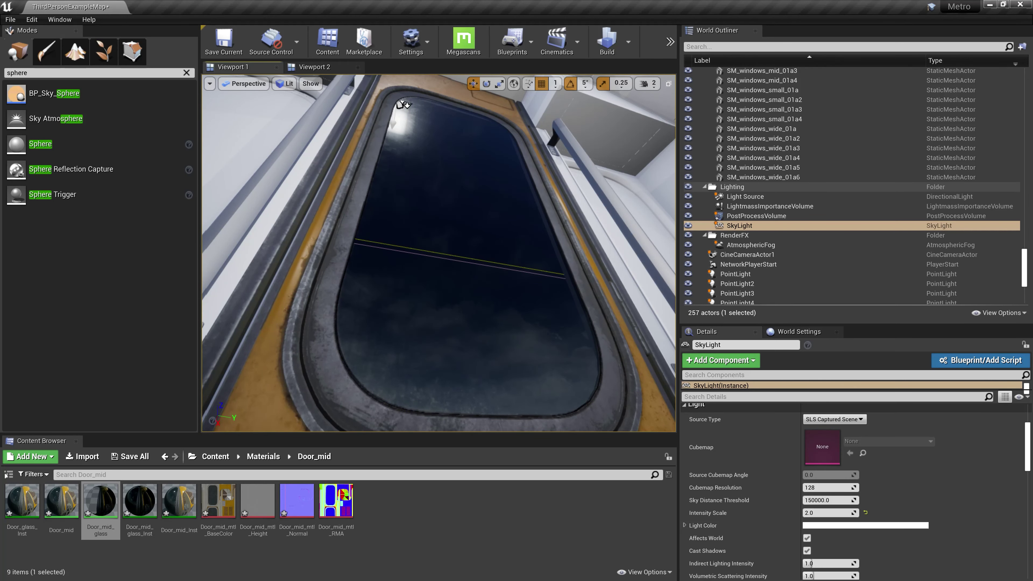
{"action": "key", "text": "alt+Tab"}
{"action": "left_click_drag", "start_coordinate": [948, 67], "coordinate": [766, 70]}
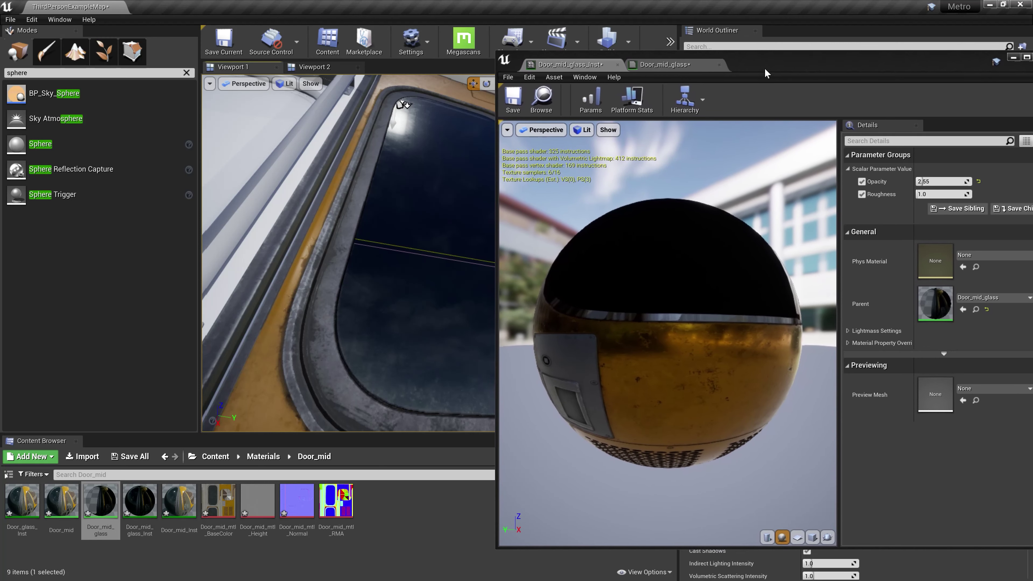
Dock the glass editor beside the viewport and try Roughness 2, 3, 4, 1, 0.5, 0.1.
{"action": "left_click_drag", "start_coordinate": [498, 51], "coordinate": [673, 80]}
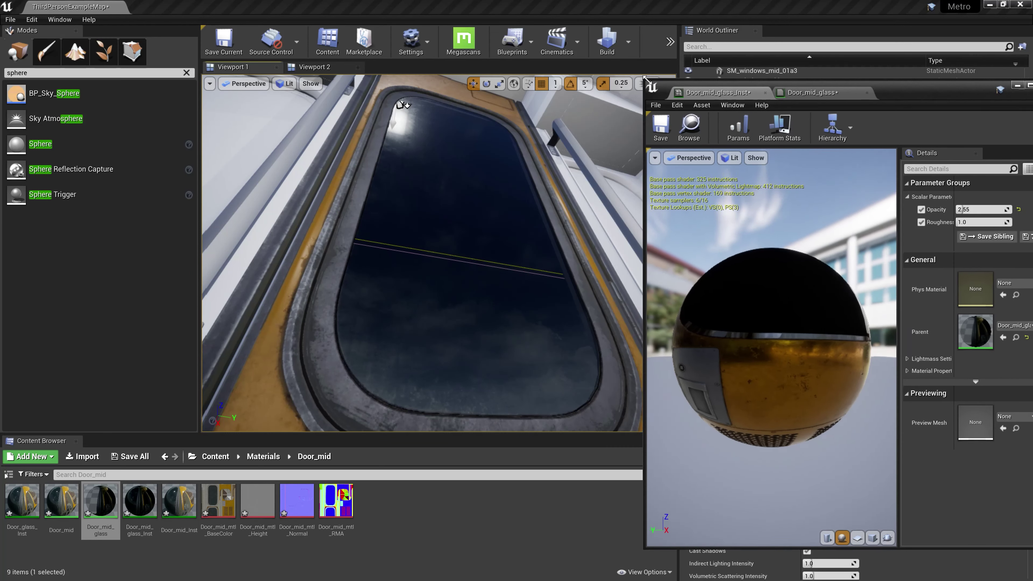
{"action": "left_click_drag", "start_coordinate": [931, 92], "coordinate": [865, 85]}
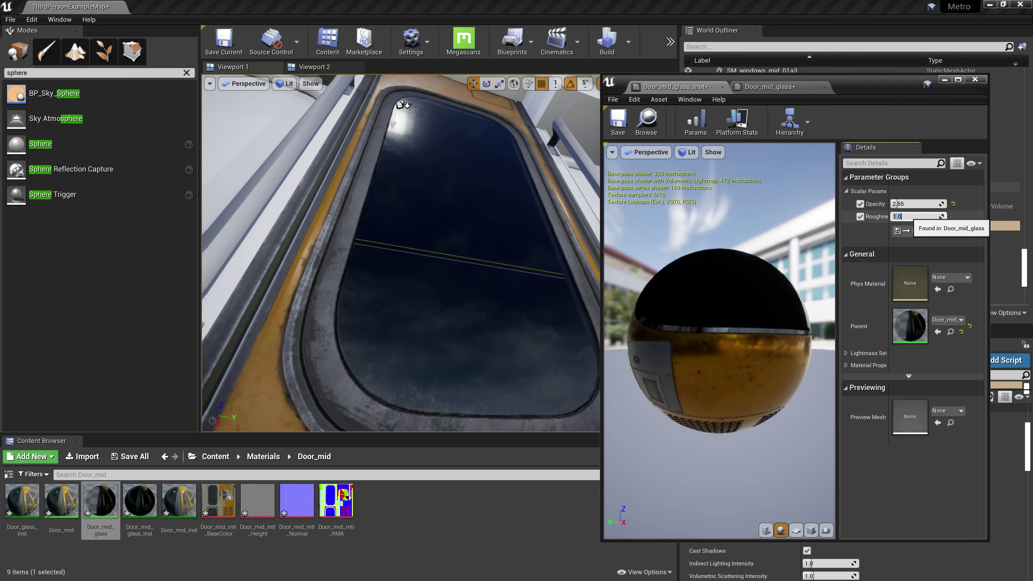
{"action": "type", "text": "2"}
{"action": "key", "text": "Return"}
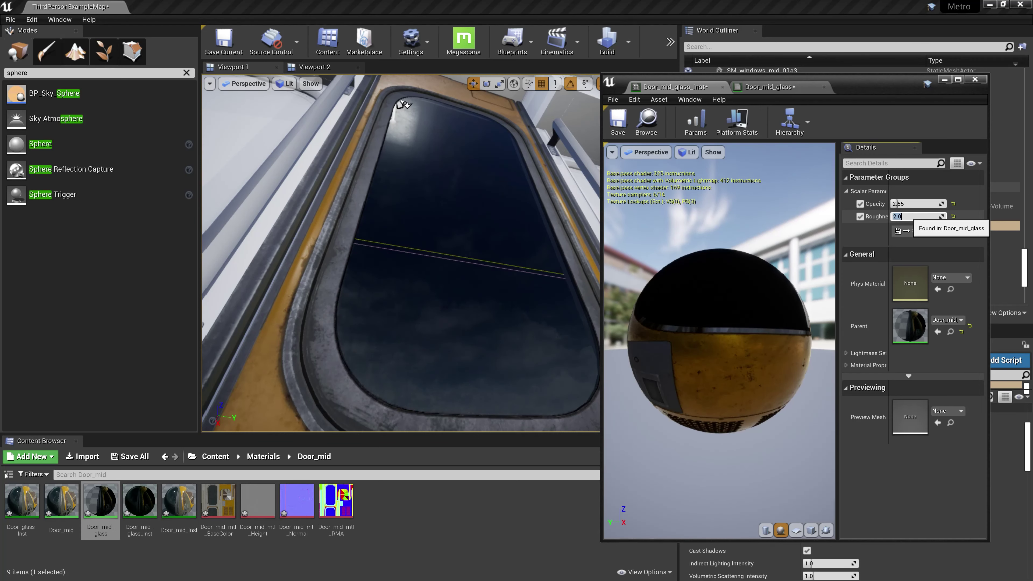
{"action": "type", "text": "3"}
{"action": "key", "text": "Return"}
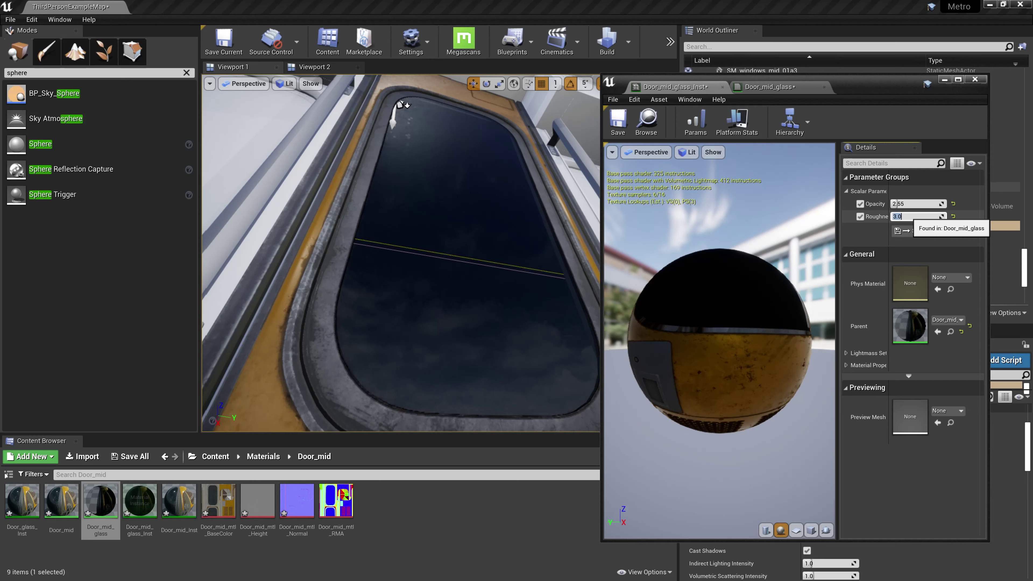
{"action": "type", "text": "4"}
{"action": "key", "text": "Return"}
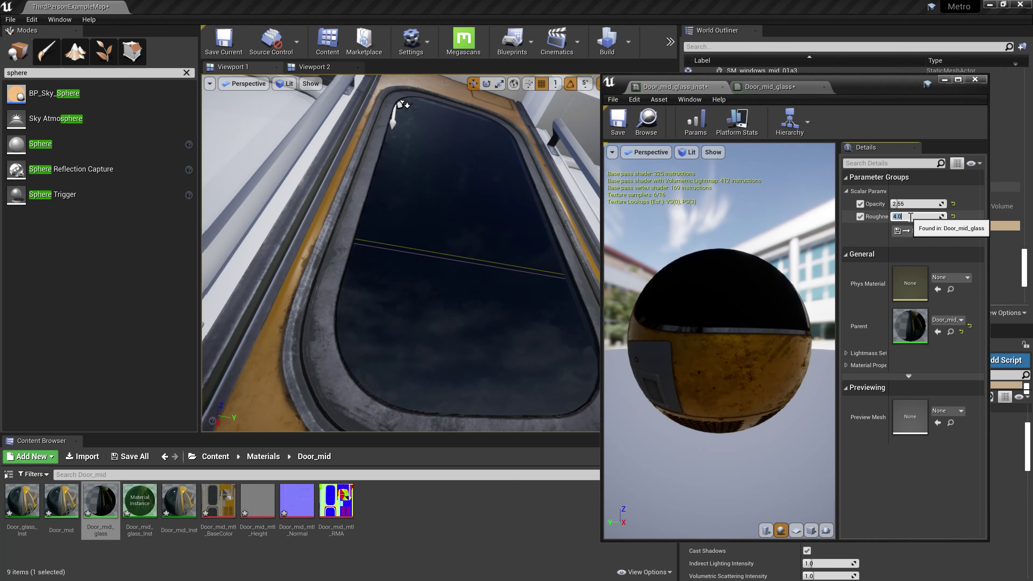
{"action": "type", "text": "1"}
{"action": "key", "text": "Return"}
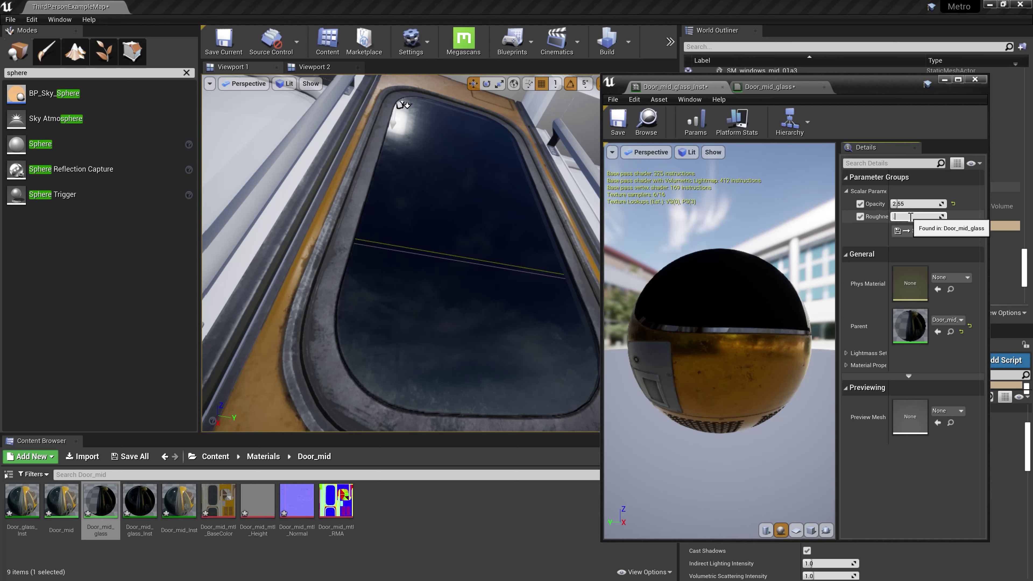
{"action": "key", "text": "Return"}
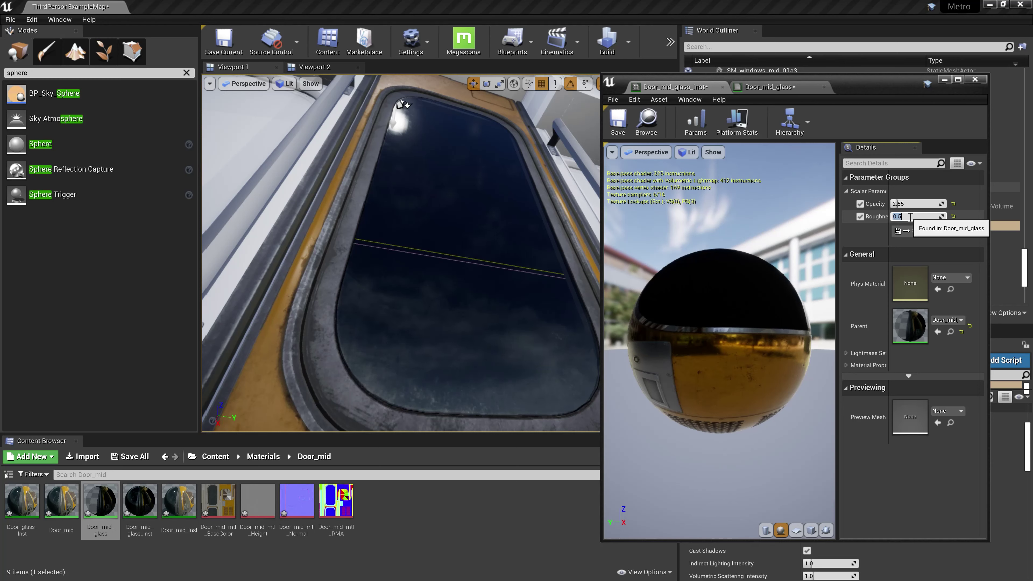
{"action": "key", "text": "Return"}
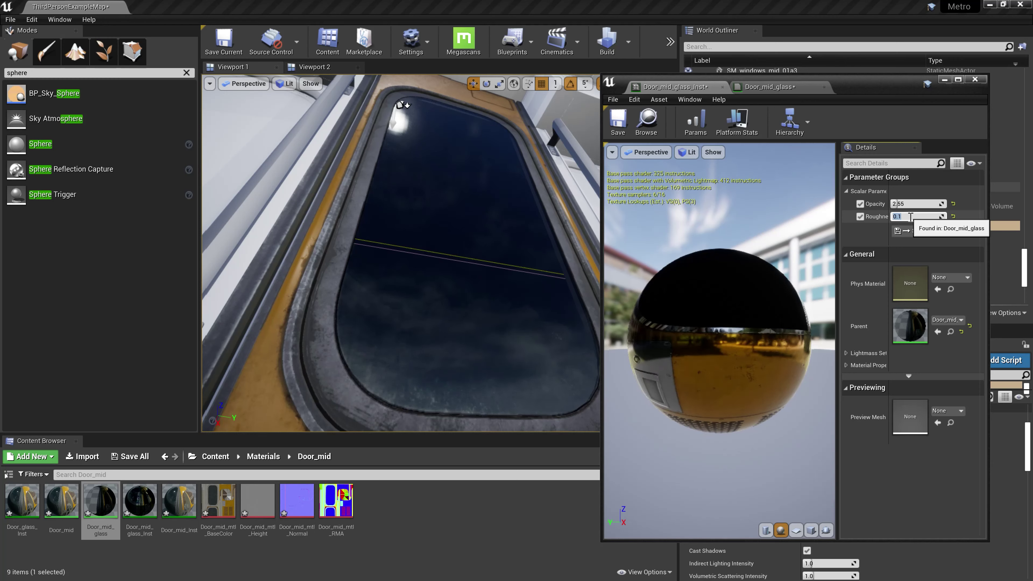
Set Roughness to 1.0, try 1.5, and return it to 1.0.
{"action": "right_click_drag", "start_coordinate": [400, 252], "coordinate": [401, 252]}
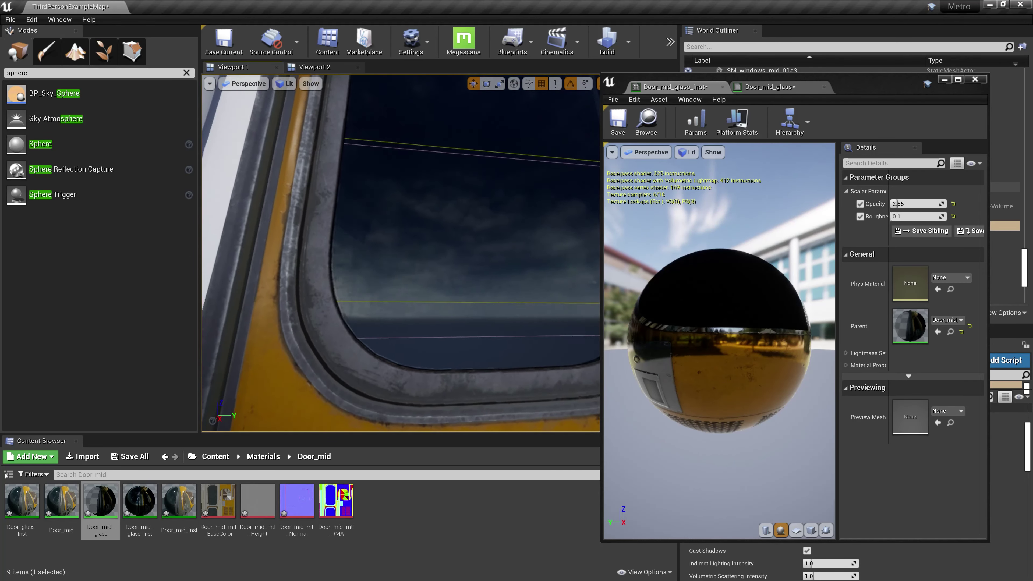
{"action": "right_click_drag", "start_coordinate": [401, 253], "coordinate": [401, 253]}
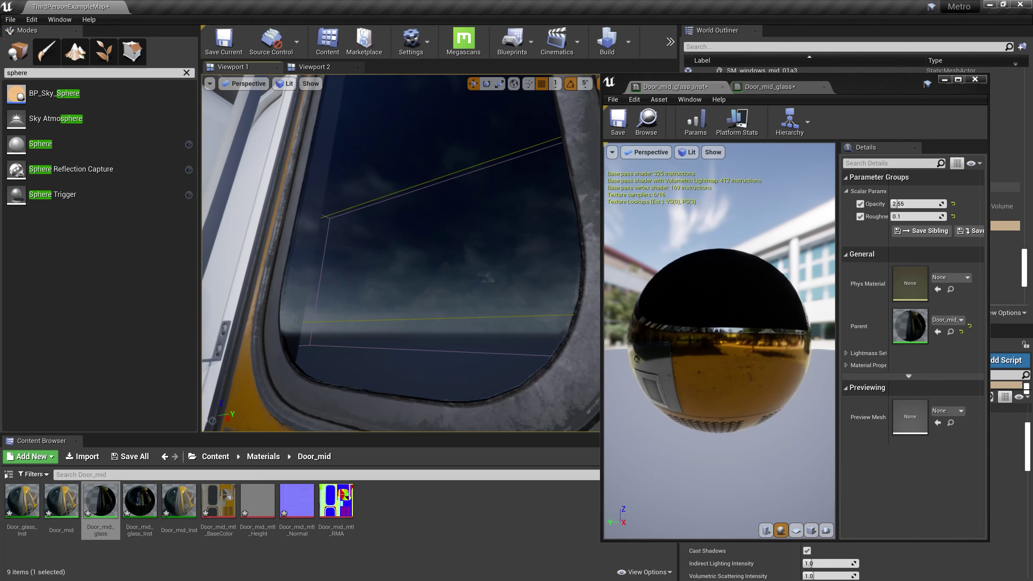
{"action": "left_click", "coordinate": [911, 216]}
{"action": "type", "text": "1"}
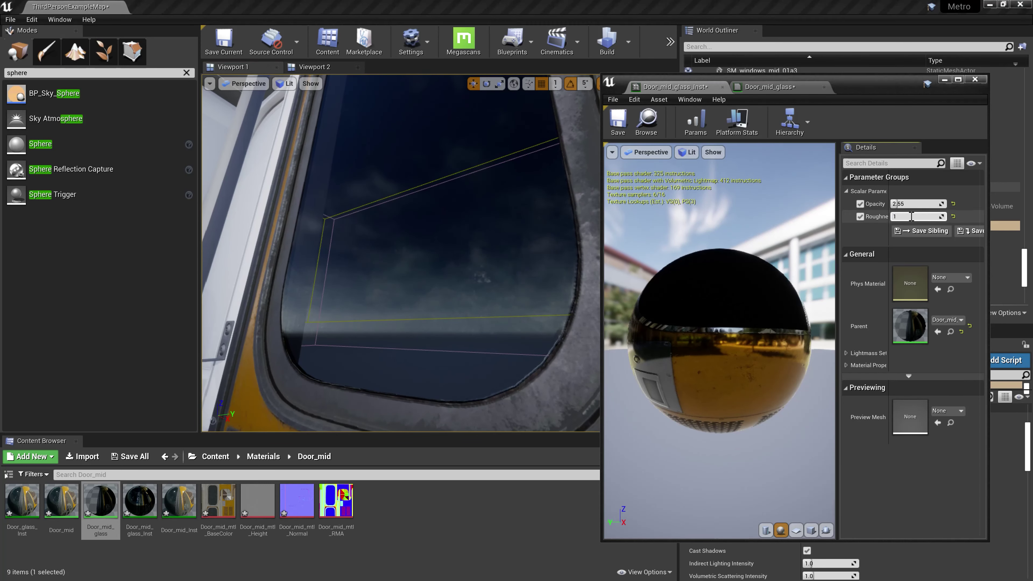
{"action": "key", "text": "Return"}
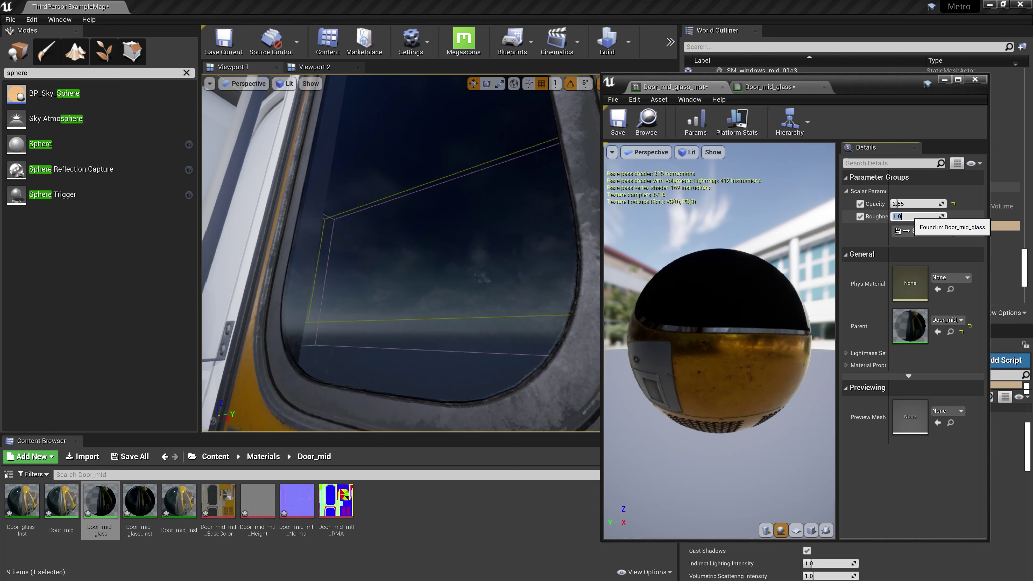
{"action": "type", "text": "1.5"}
{"action": "key", "text": "Return"}
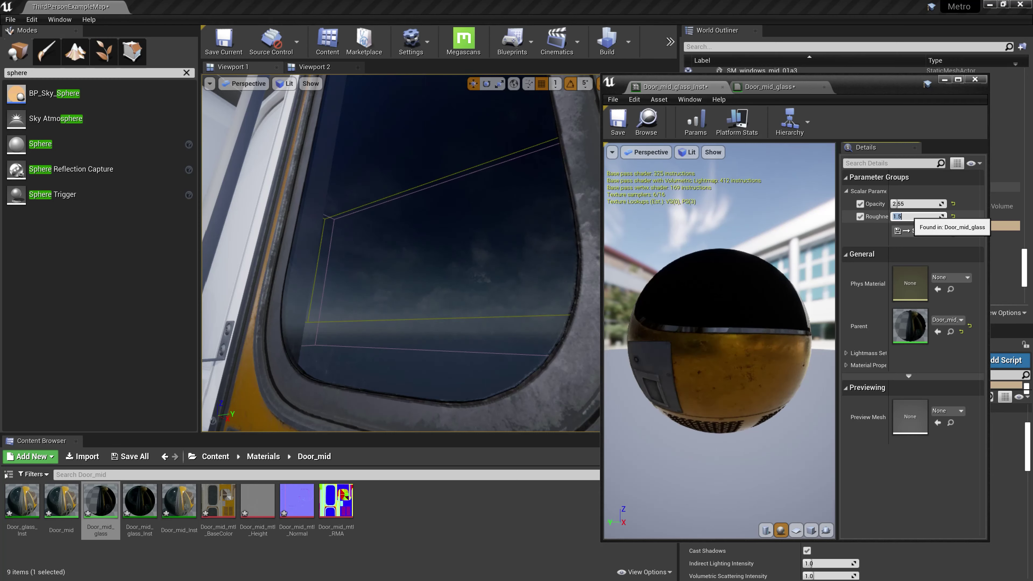
{"action": "right_click_drag", "start_coordinate": [376, 221], "coordinate": [317, 228]}
{"action": "left_click", "coordinate": [928, 216]}
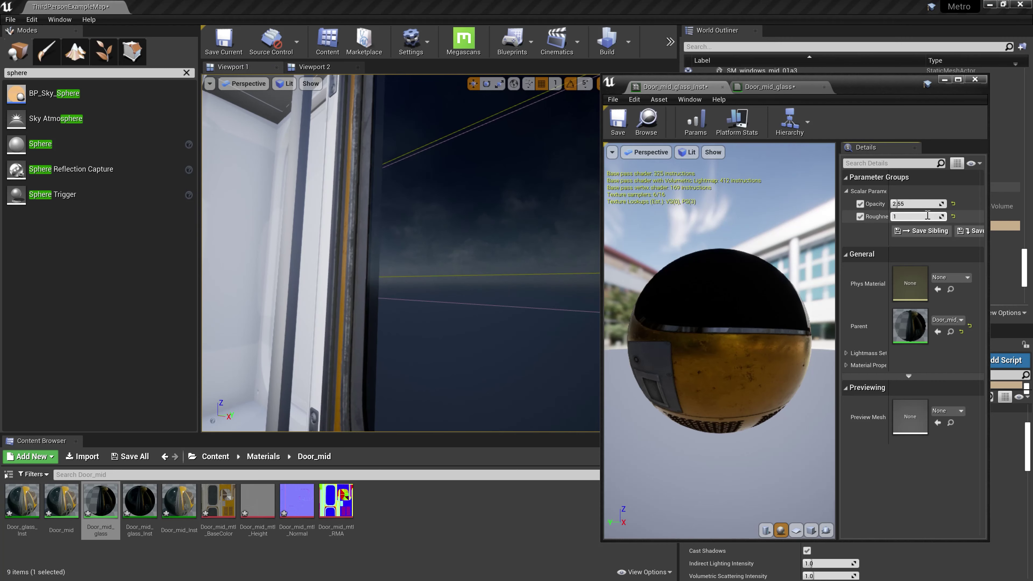
{"action": "key", "text": "Return"}
Inspect the door, window and vent grille from several angles, then select Door_mid_mtl_BaseColor.
{"action": "mouse_move", "coordinate": [467, 263]}
{"action": "right_mouse_down"}
{"action": "mouse_move", "coordinate": [407, 264]}
{"action": "mouse_move", "coordinate": [316, 109]}
{"action": "right_mouse_up"}
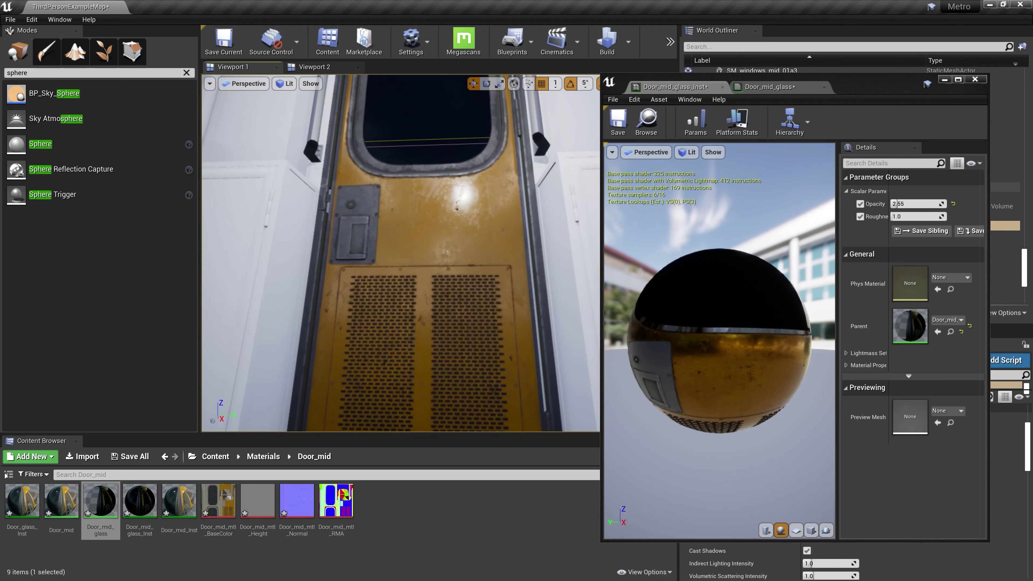
{"action": "right_click_drag", "start_coordinate": [316, 108], "coordinate": [317, 108]}
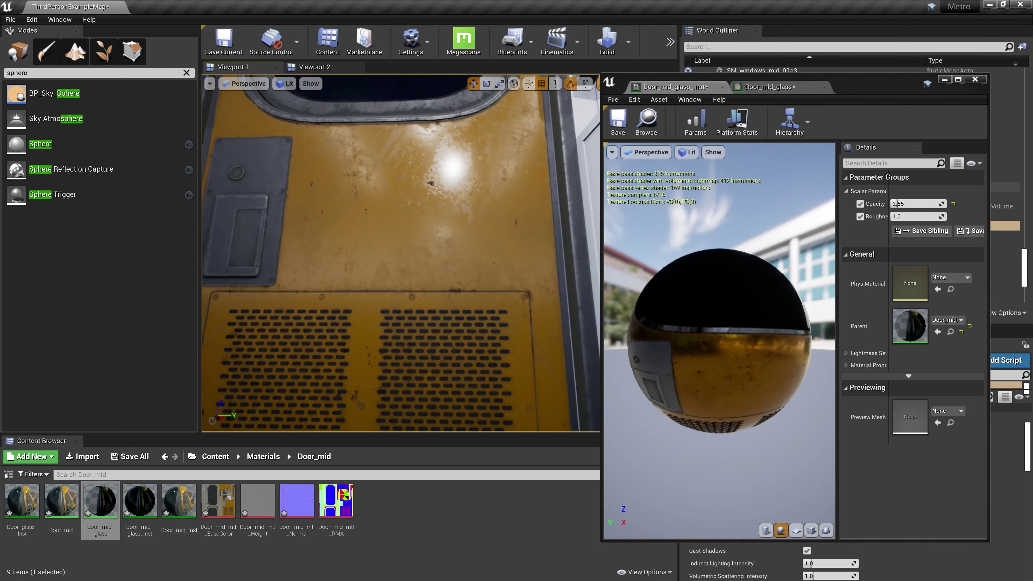
{"action": "right_click_drag", "start_coordinate": [402, 175], "coordinate": [411, 169]}
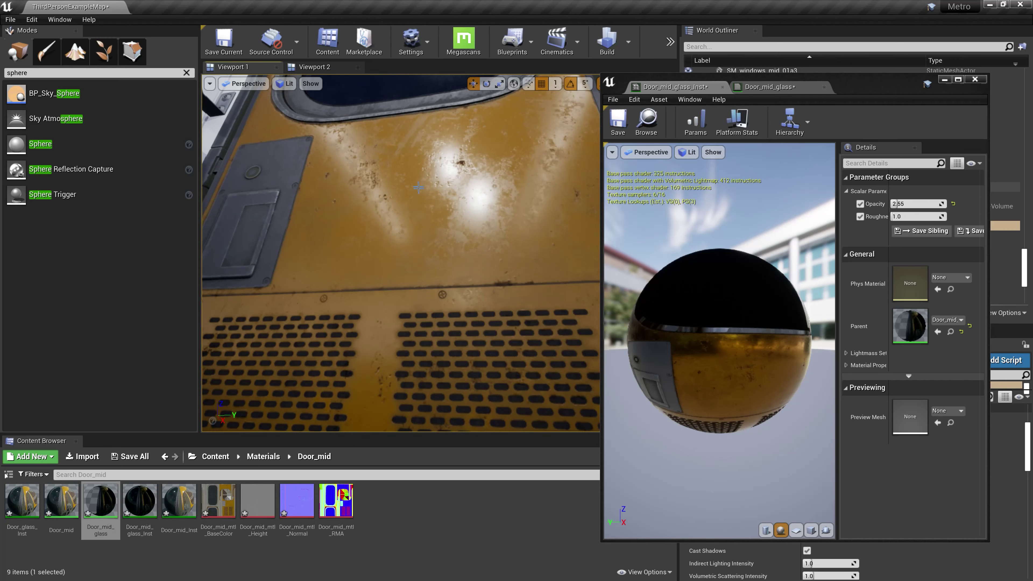
{"action": "right_click_drag", "start_coordinate": [411, 169], "coordinate": [411, 169]}
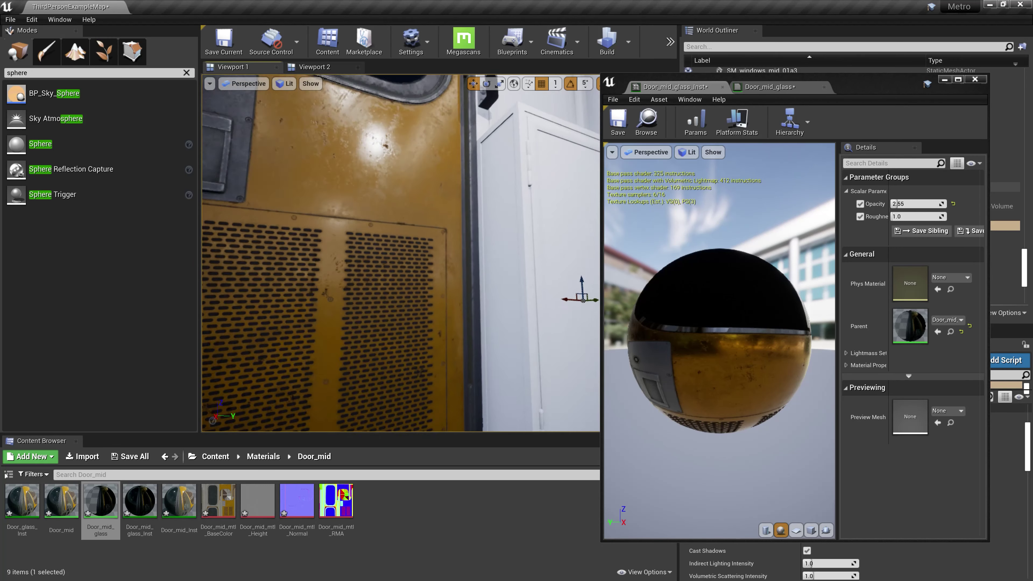
{"action": "right_click_drag", "start_coordinate": [554, 160], "coordinate": [554, 159]}
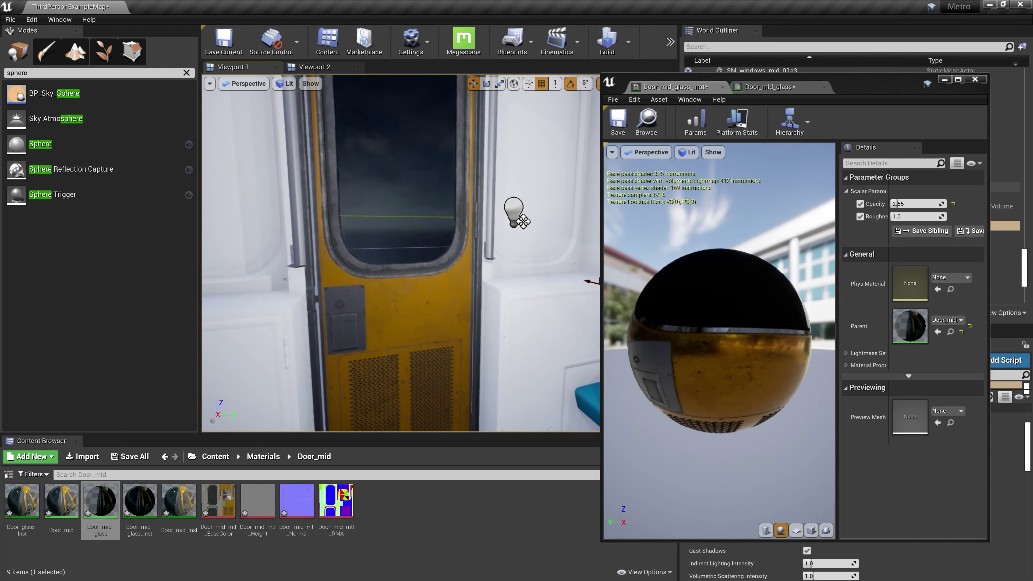
{"action": "right_click_drag", "start_coordinate": [485, 180], "coordinate": [485, 180]}
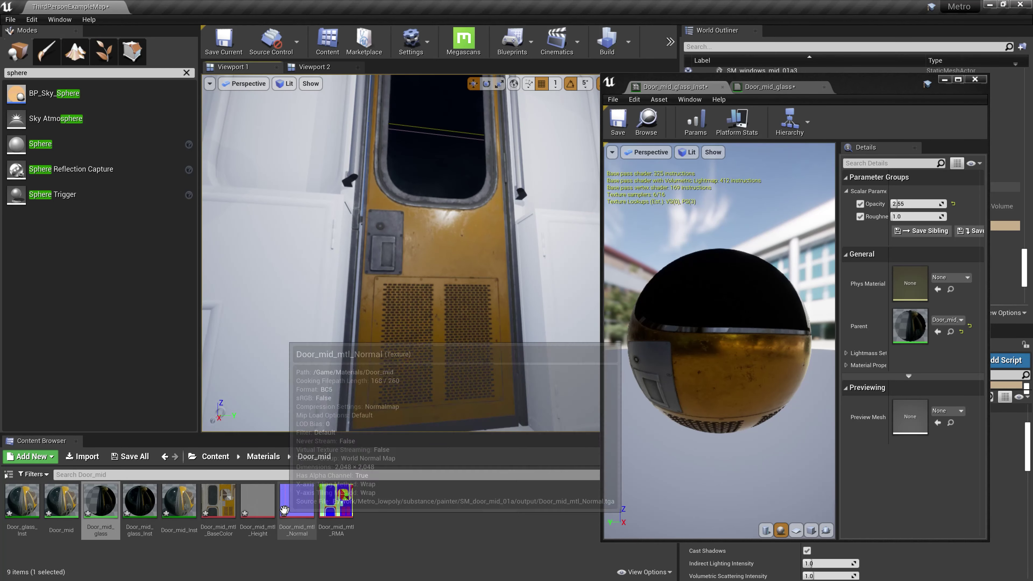
{"action": "mouse_move", "coordinate": [259, 514]}
{"action": "left_click", "coordinate": [219, 502]}
Extend the selection from BaseColor to RMA and reimport all four Door_mid_mtl textures.
{"action": "left_click", "coordinate": [336, 511], "text": "shift"}
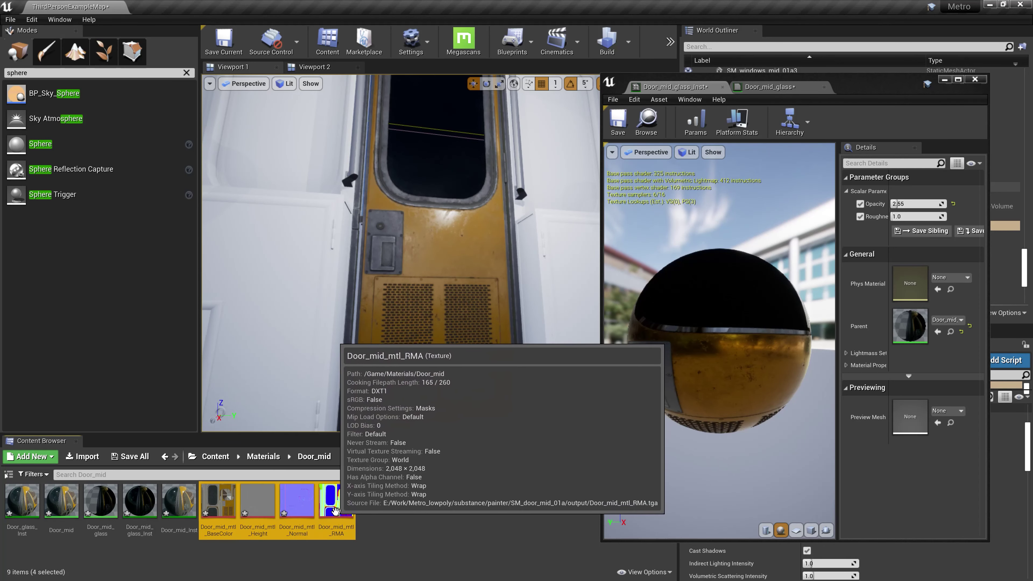
{"action": "right_click", "coordinate": [332, 494]}
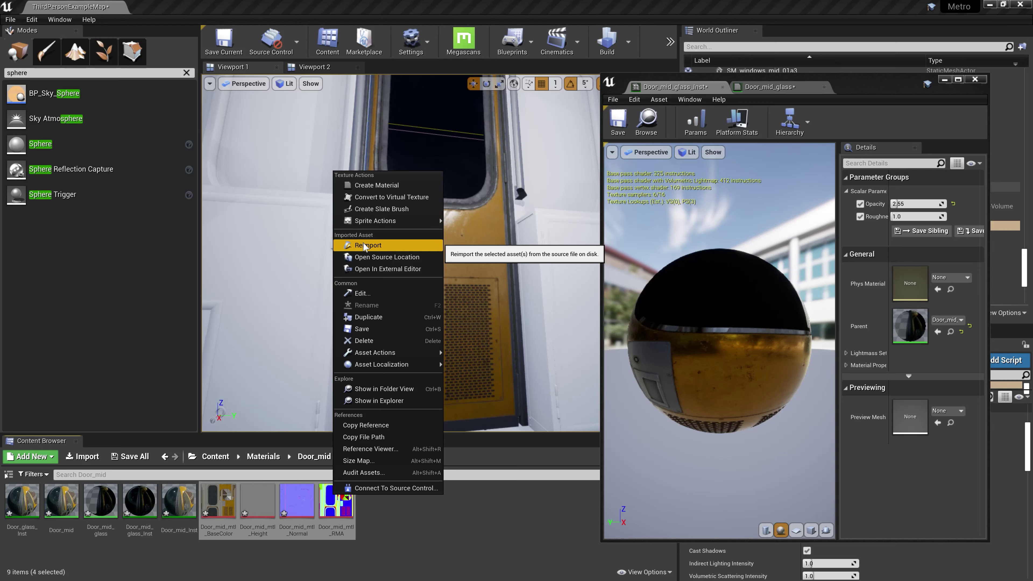
{"action": "right_click_drag", "start_coordinate": [365, 246], "coordinate": [365, 246]}
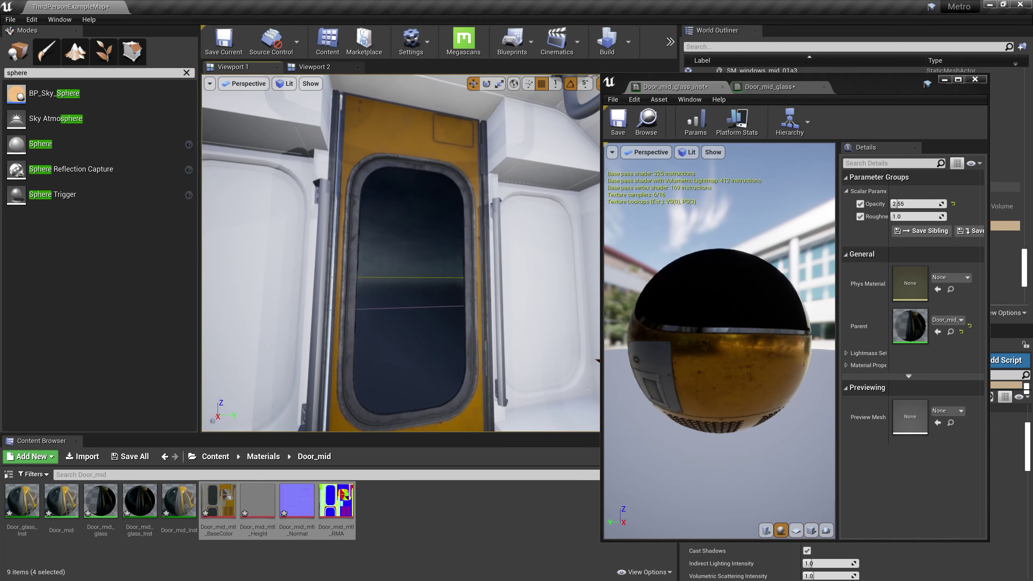
{"action": "mouse_move", "coordinate": [365, 246]}
{"action": "right_mouse_down"}
{"action": "mouse_move", "coordinate": [503, 267]}
{"action": "mouse_move", "coordinate": [335, 120]}
{"action": "mouse_move", "coordinate": [338, 211]}
{"action": "mouse_move", "coordinate": [350, 228]}
{"action": "right_mouse_up"}
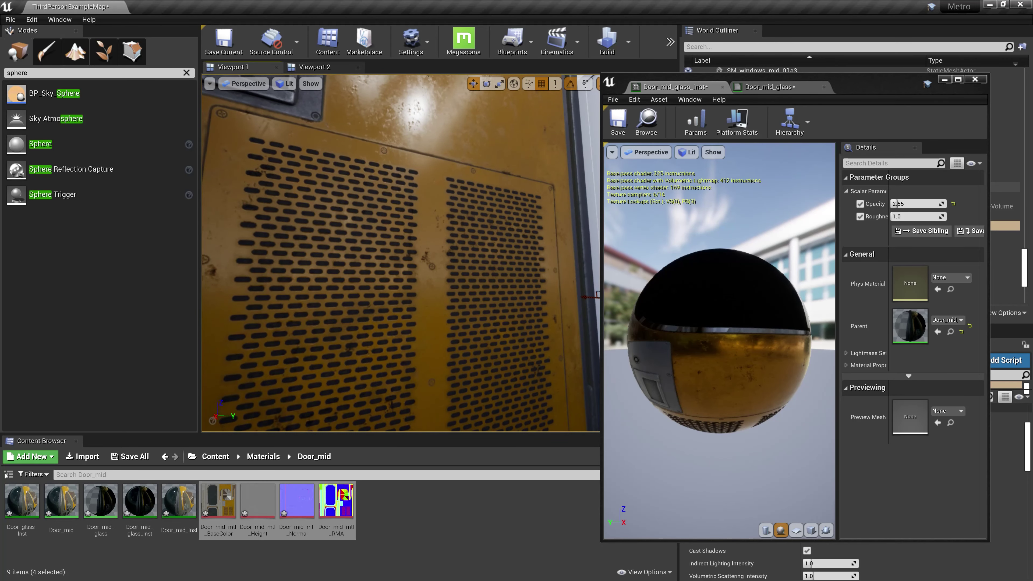
{"action": "right_click_drag", "start_coordinate": [350, 228], "coordinate": [346, 170]}
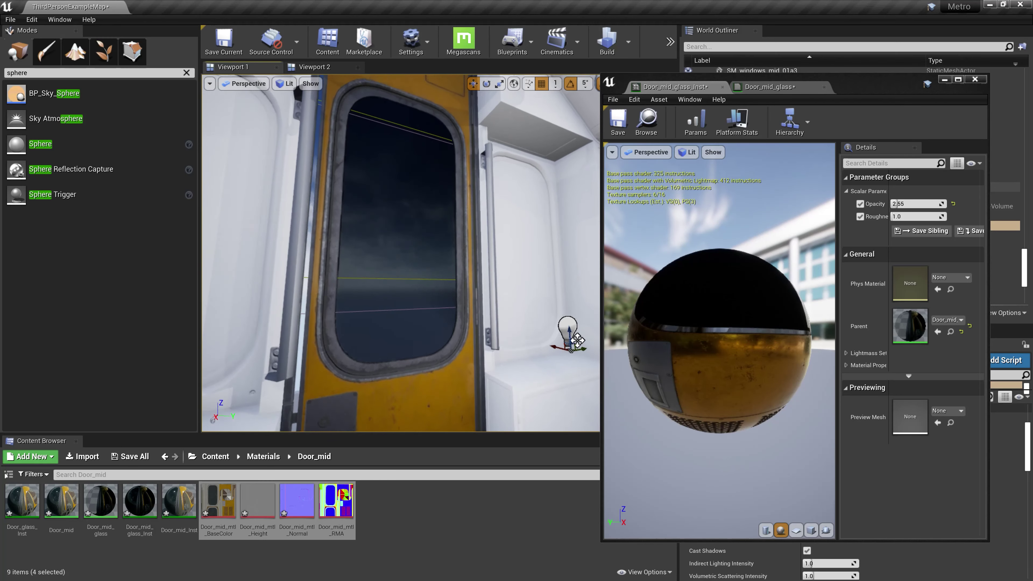
{"action": "left_click", "coordinate": [448, 246]}
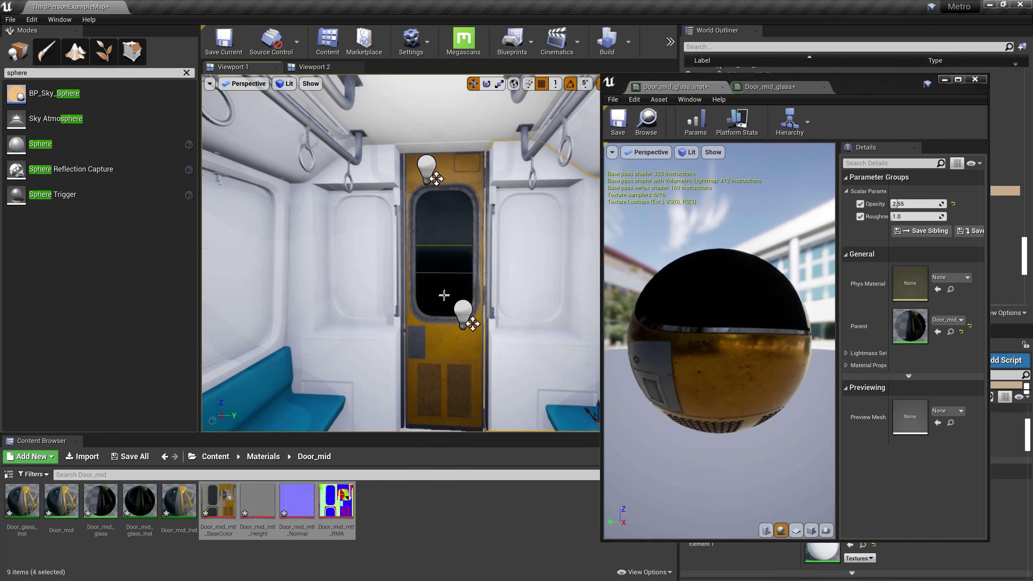
{"action": "right_click_drag", "start_coordinate": [400, 252], "coordinate": [401, 252]}
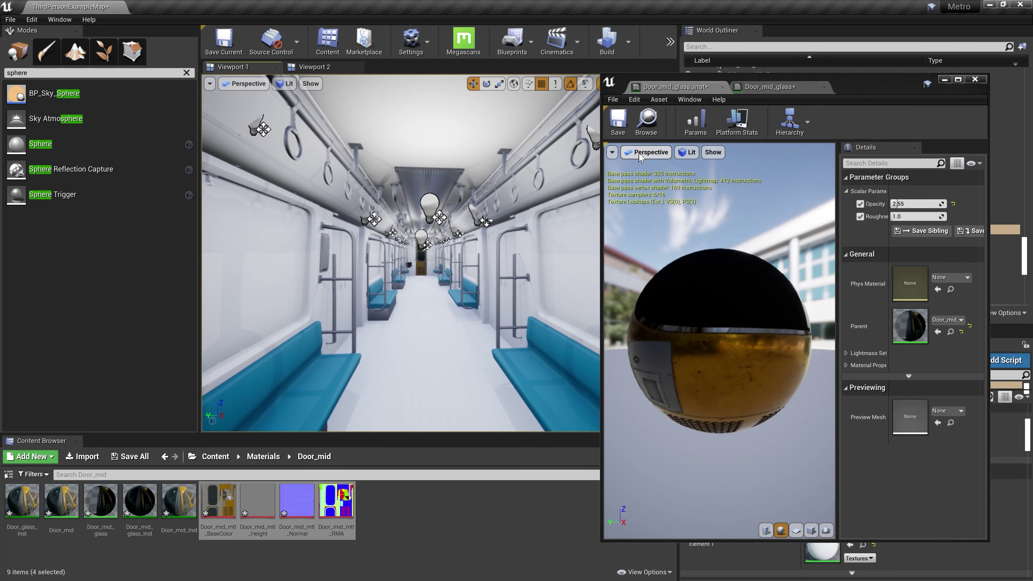
{"action": "left_click_drag", "start_coordinate": [832, 82], "coordinate": [868, 87]}
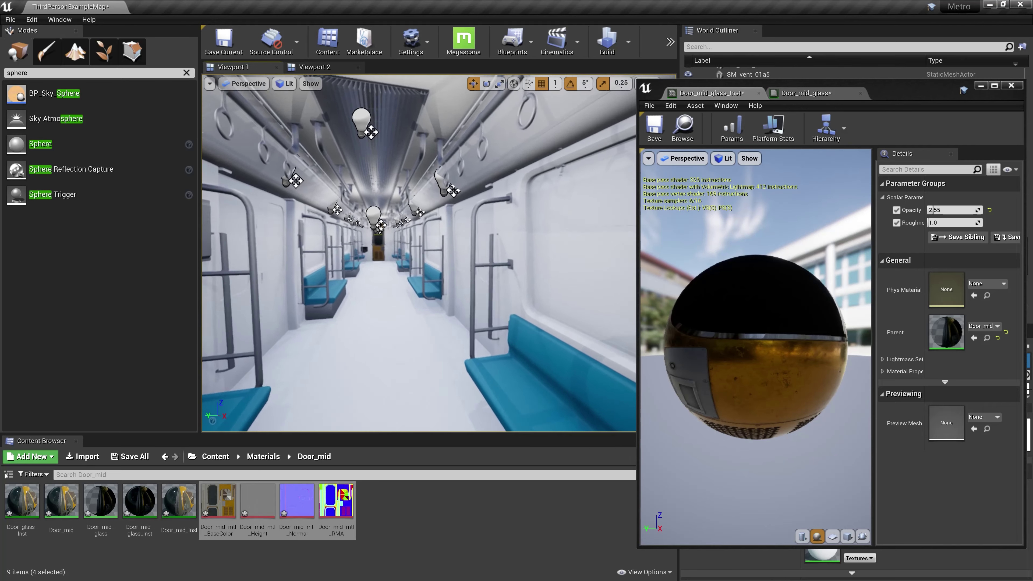
{"action": "right_click_drag", "start_coordinate": [419, 252], "coordinate": [419, 252]}
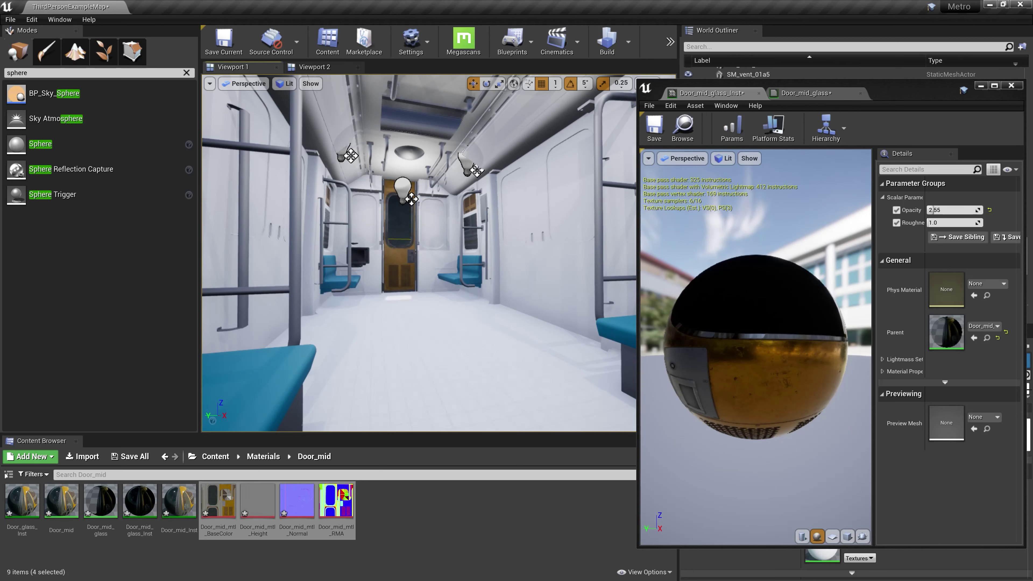
{"action": "left_click", "coordinate": [273, 391]}
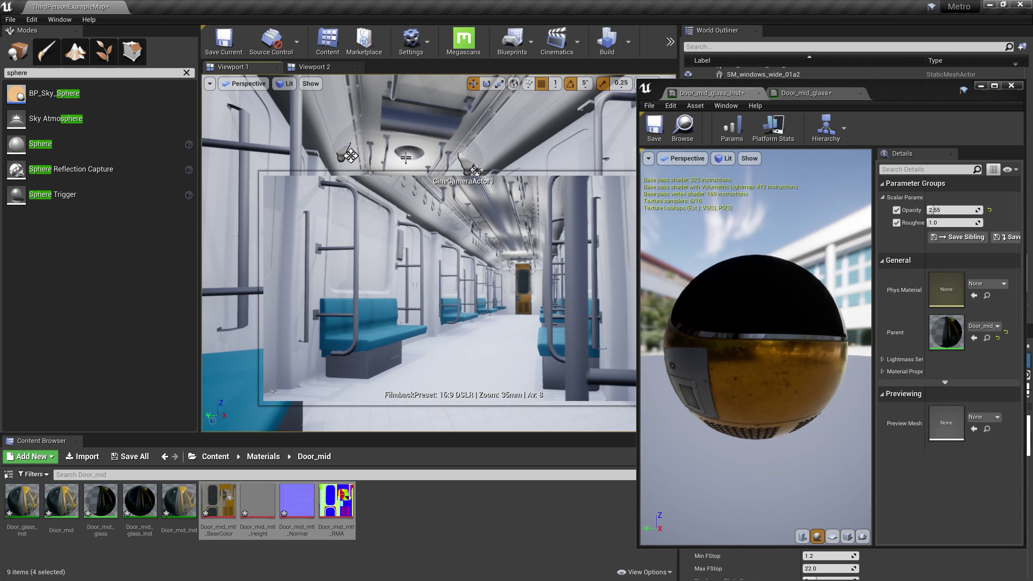
{"action": "left_click_drag", "start_coordinate": [273, 391], "coordinate": [410, 162]}
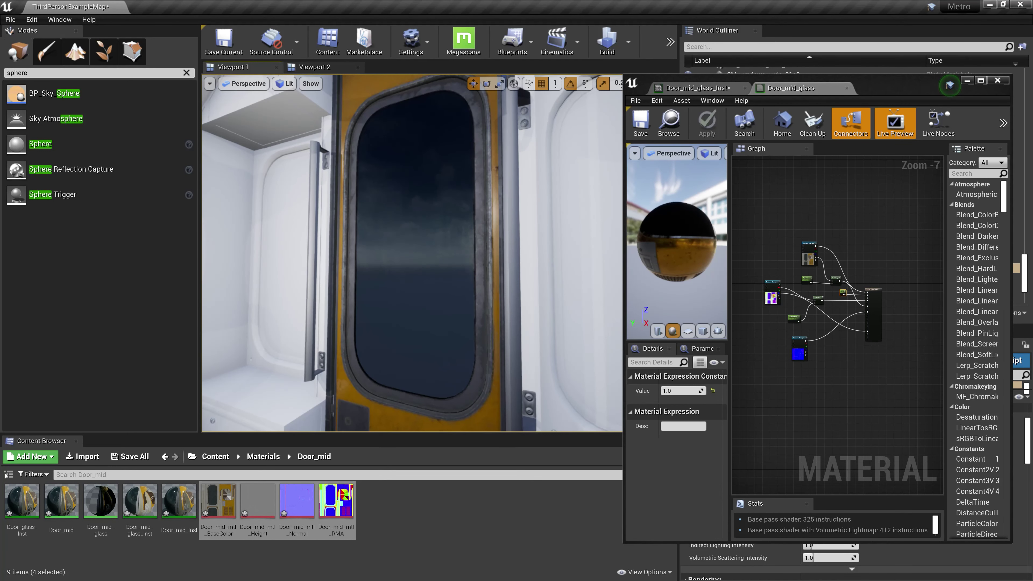
Frame the Door_mid_glass graph around its result node with Home, with the door window in view.
{"action": "left_click_drag", "start_coordinate": [410, 163], "coordinate": [411, 163]}
{"action": "scroll", "coordinate": [858, 313], "scroll_direction": "up", "scroll_amount": 3}
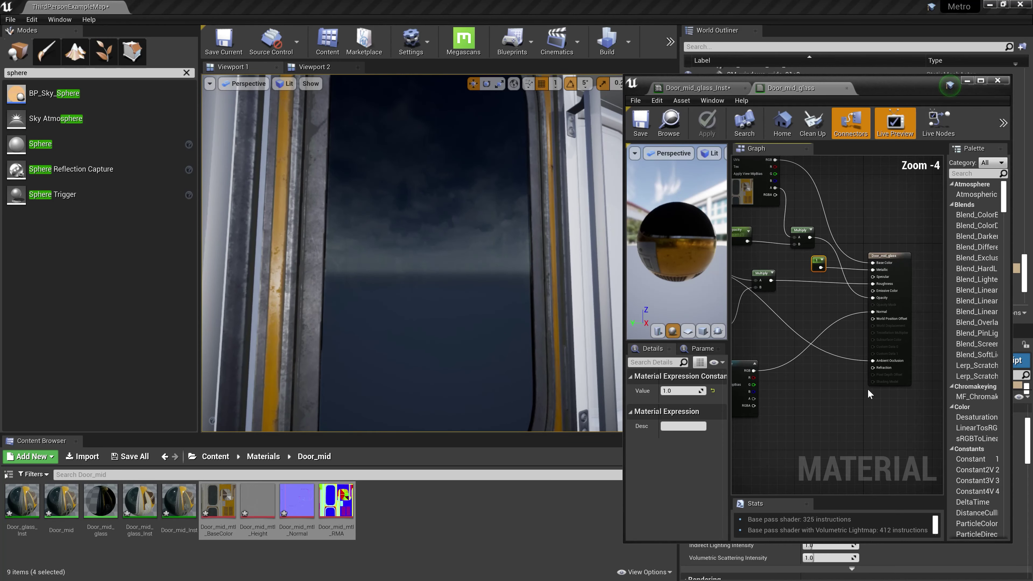
{"action": "scroll", "coordinate": [870, 393], "scroll_direction": "up", "scroll_amount": 3}
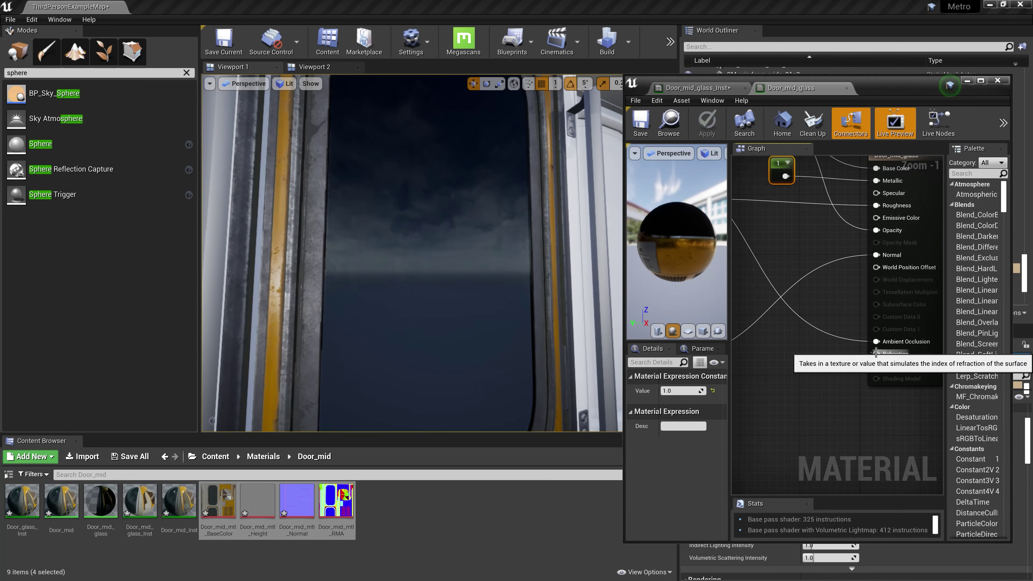
{"action": "right_click_drag", "start_coordinate": [821, 395], "coordinate": [849, 392]}
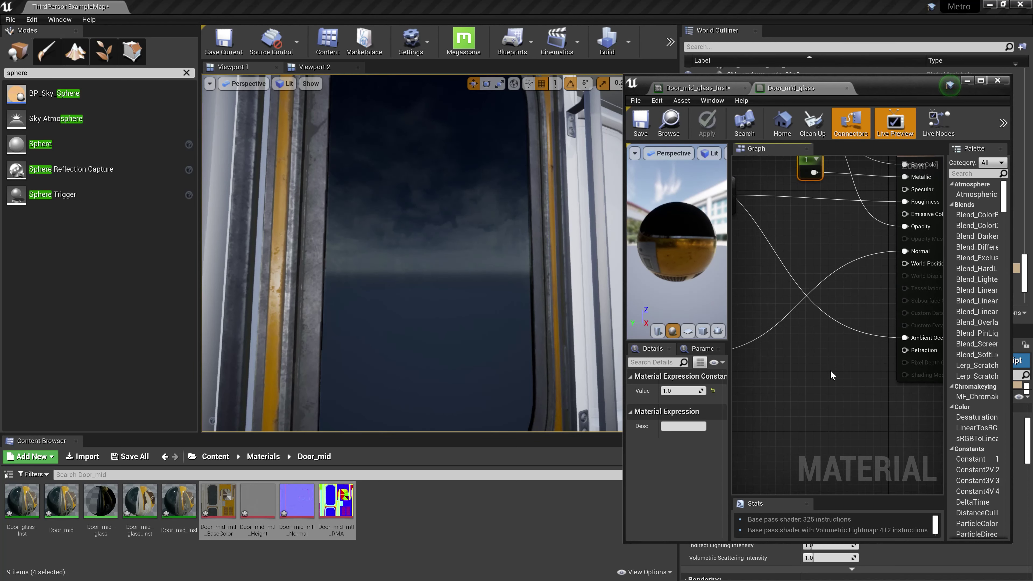
{"action": "right_click_drag", "start_coordinate": [870, 377], "coordinate": [896, 379]}
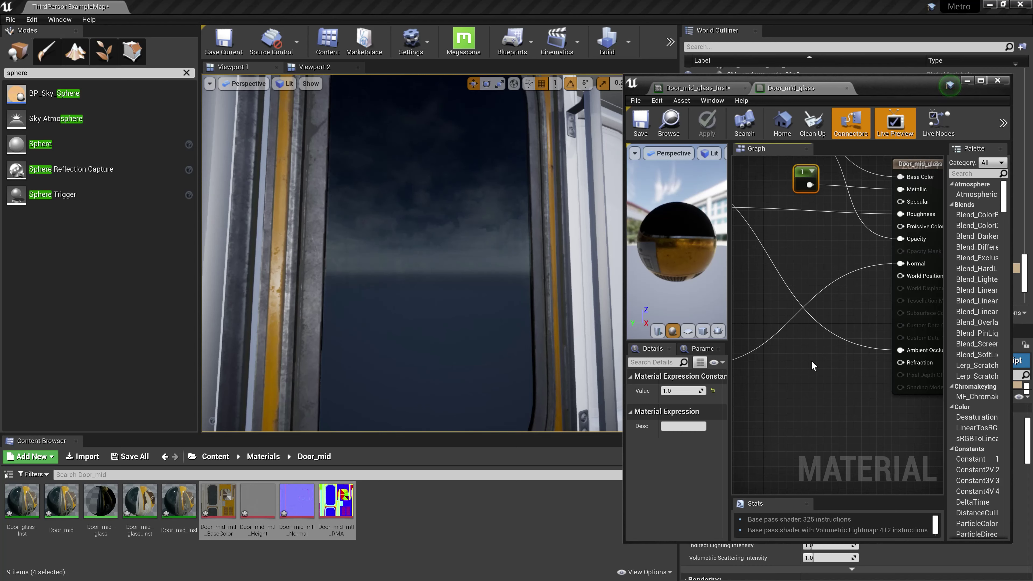
{"action": "key", "text": "Home"}
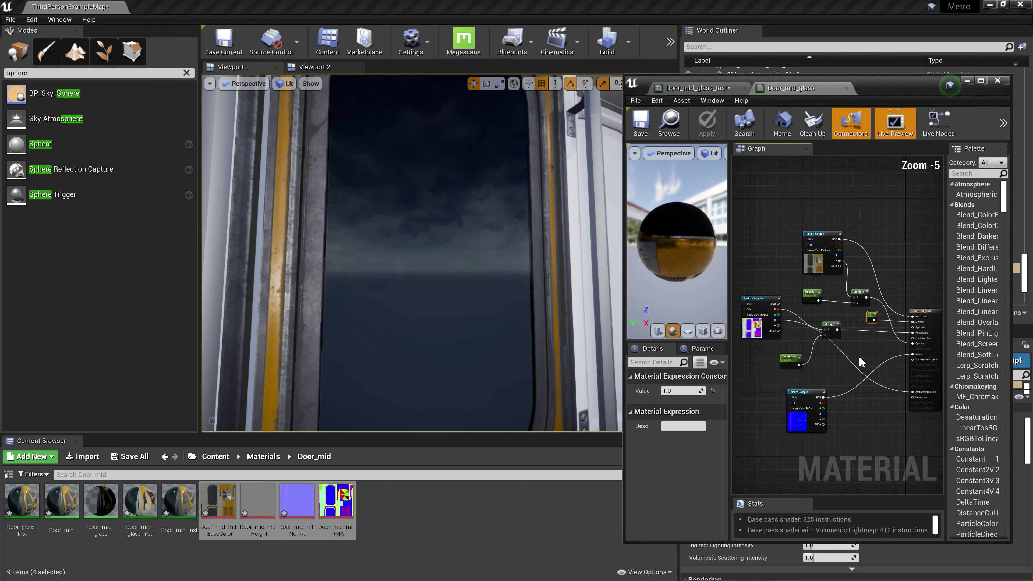
{"action": "mouse_move", "coordinate": [411, 253]}
{"action": "right_mouse_down"}
{"action": "mouse_move", "coordinate": [452, 253]}
{"action": "mouse_move", "coordinate": [411, 253]}
{"action": "right_mouse_up"}
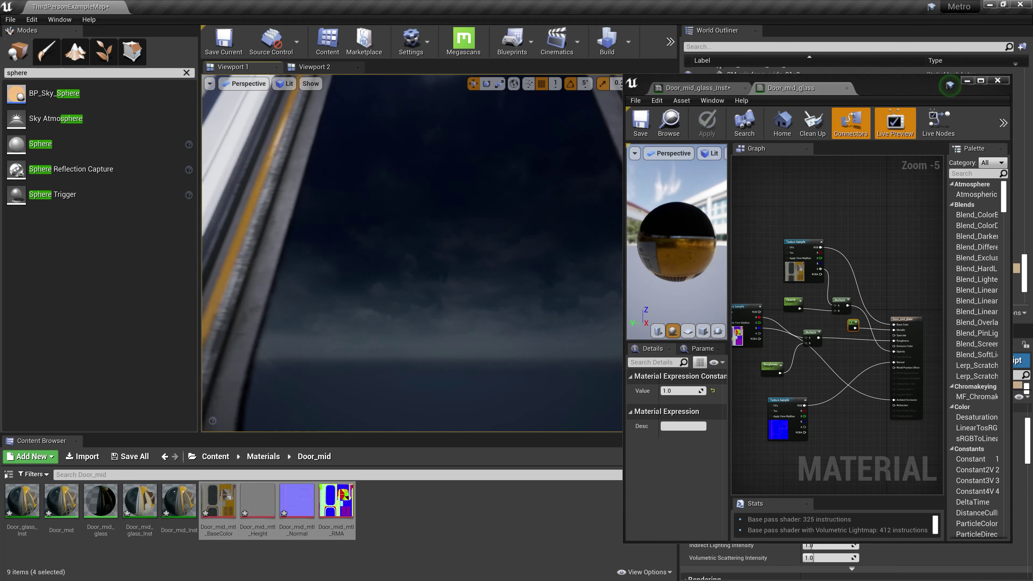
{"action": "right_click_drag", "start_coordinate": [458, 316], "coordinate": [425, 252]}
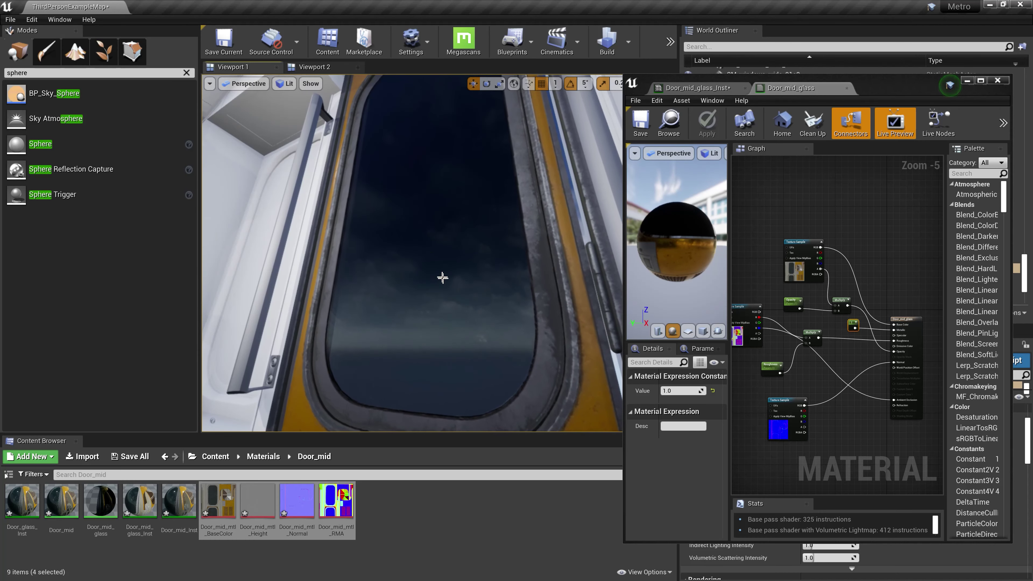
{"action": "mouse_move", "coordinate": [507, 290]}
{"action": "right_mouse_down"}
{"action": "mouse_move", "coordinate": [447, 285]}
{"action": "mouse_move", "coordinate": [475, 189]}
{"action": "mouse_move", "coordinate": [475, 212]}
{"action": "right_mouse_up"}
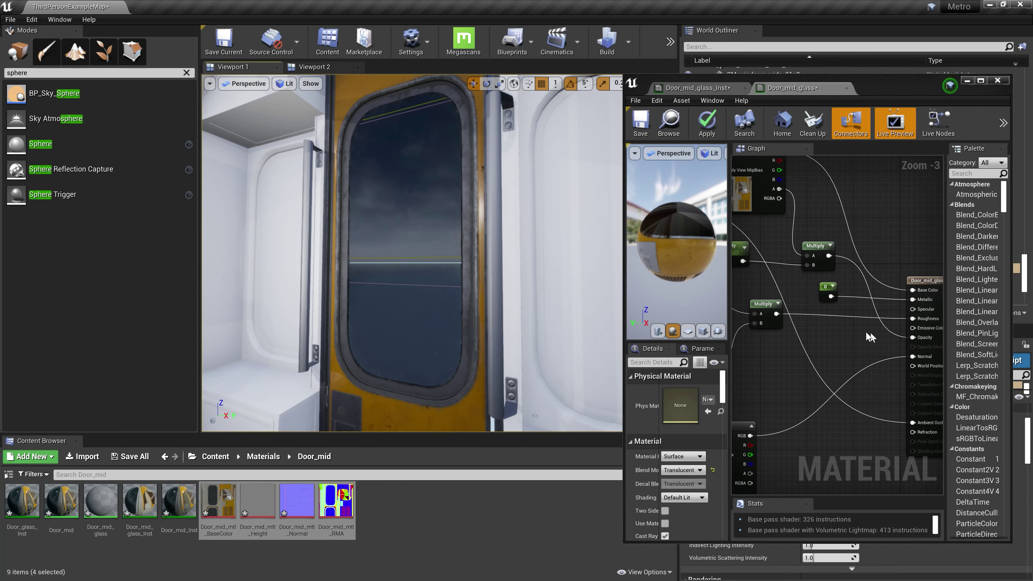
Select the 0 Constant node feeding Metallic and arrange it beside the result node.
{"action": "right_click_drag", "start_coordinate": [869, 333], "coordinate": [841, 319]}
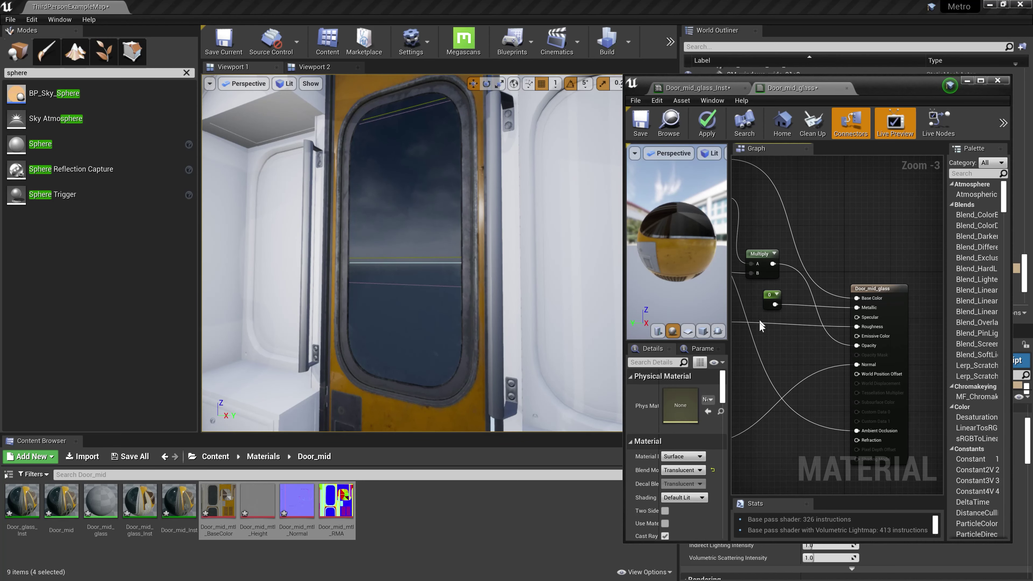
{"action": "scroll", "coordinate": [759, 320], "scroll_direction": "up", "scroll_amount": 1}
{"action": "mouse_move", "coordinate": [605, 306]}
{"action": "right_mouse_down"}
{"action": "mouse_move", "coordinate": [602, 285]}
{"action": "mouse_move", "coordinate": [618, 281]}
{"action": "mouse_move", "coordinate": [598, 281]}
{"action": "mouse_move", "coordinate": [594, 269]}
{"action": "mouse_move", "coordinate": [622, 264]}
{"action": "right_mouse_up"}
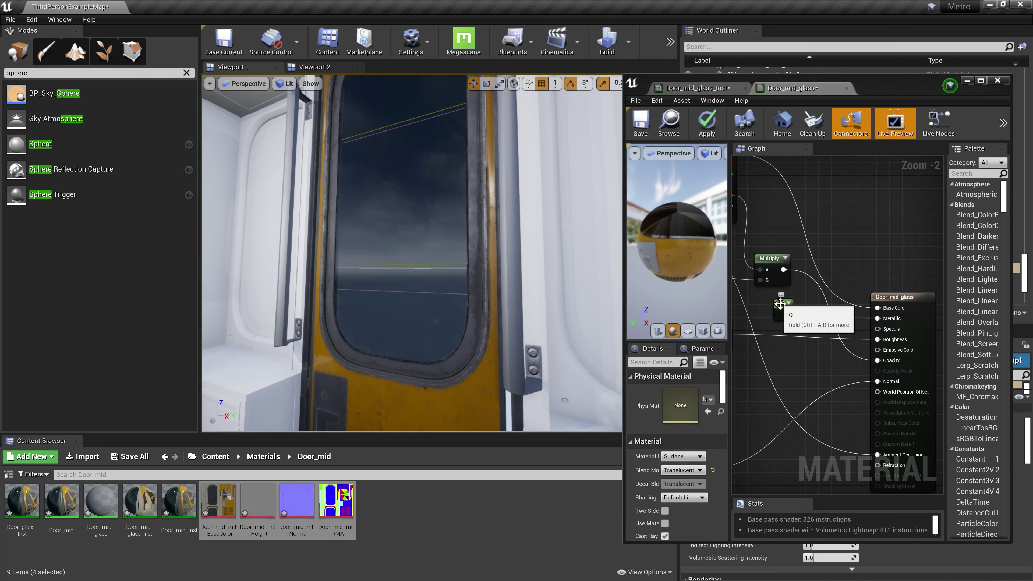
{"action": "left_click", "coordinate": [785, 311]}
{"action": "right_click_drag", "start_coordinate": [777, 303], "coordinate": [764, 332]}
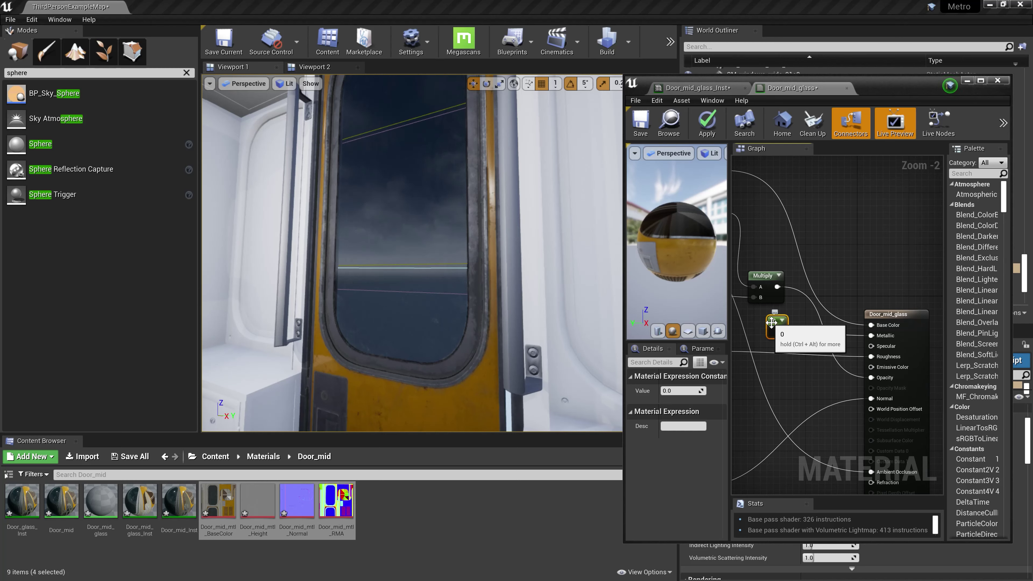
{"action": "left_click_drag", "start_coordinate": [772, 322], "coordinate": [786, 325]}
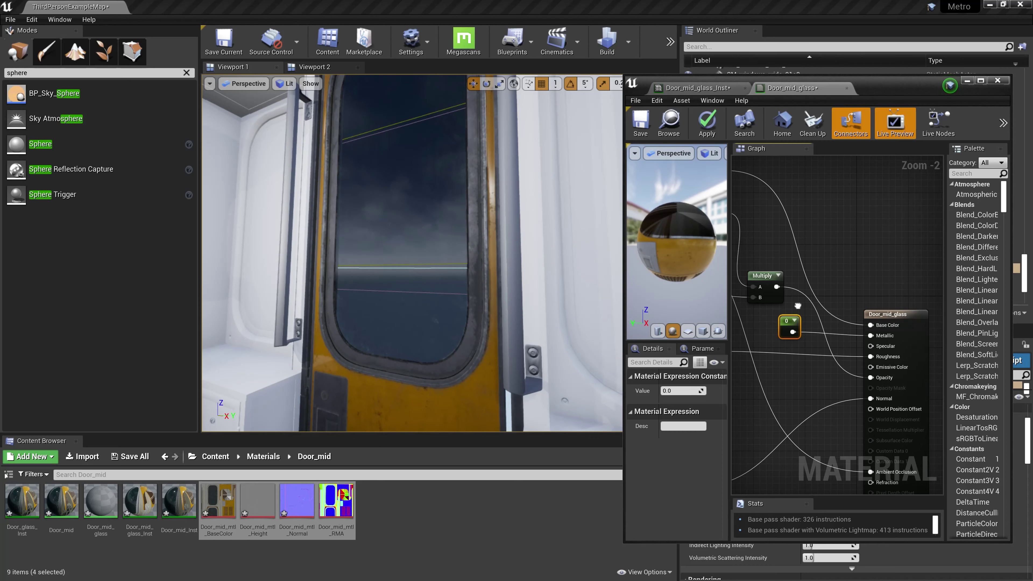
{"action": "right_click_drag", "start_coordinate": [798, 305], "coordinate": [811, 333]}
{"action": "scroll", "coordinate": [816, 336], "scroll_direction": "up", "scroll_amount": 1}
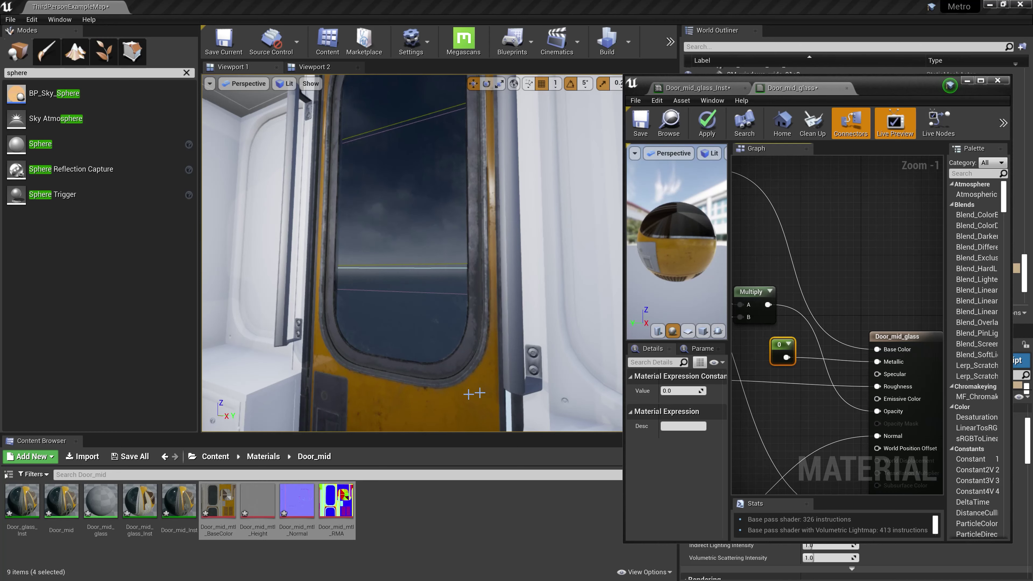
Set the metallic constant to 1.0 and save the Door_mid_glass material.
{"action": "right_click_drag", "start_coordinate": [411, 253], "coordinate": [412, 253]}
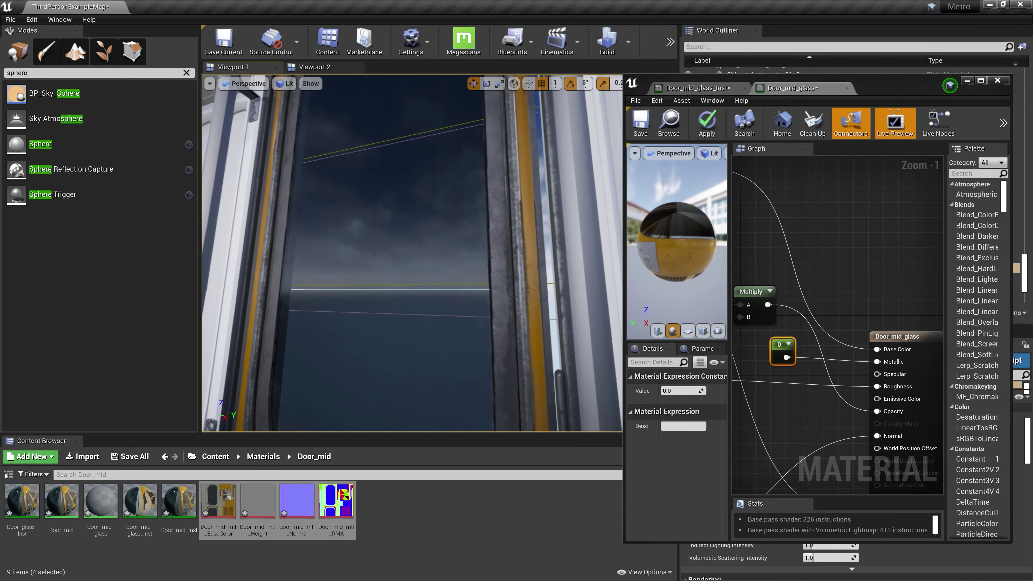
{"action": "right_click_drag", "start_coordinate": [411, 253], "coordinate": [412, 253]}
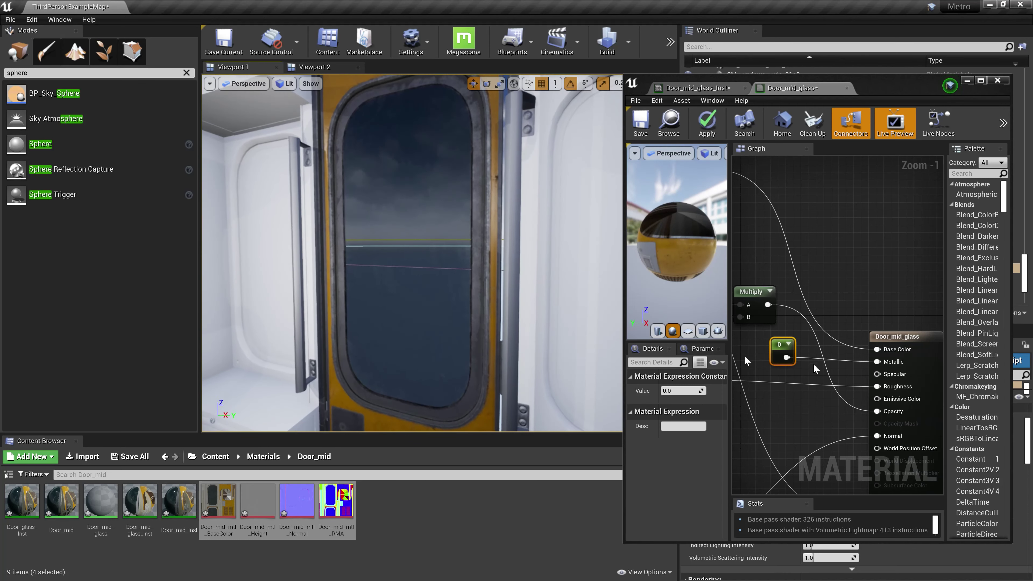
{"action": "left_click", "coordinate": [778, 343]}
{"action": "right_click_drag", "start_coordinate": [791, 345], "coordinate": [817, 337]}
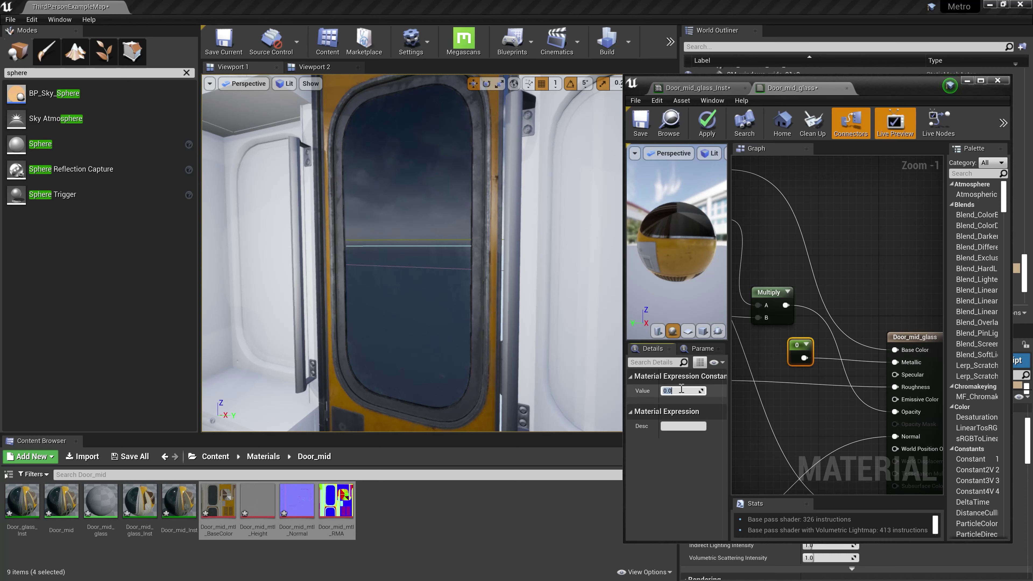
{"action": "type", "text": "1"}
{"action": "key", "text": "Return"}
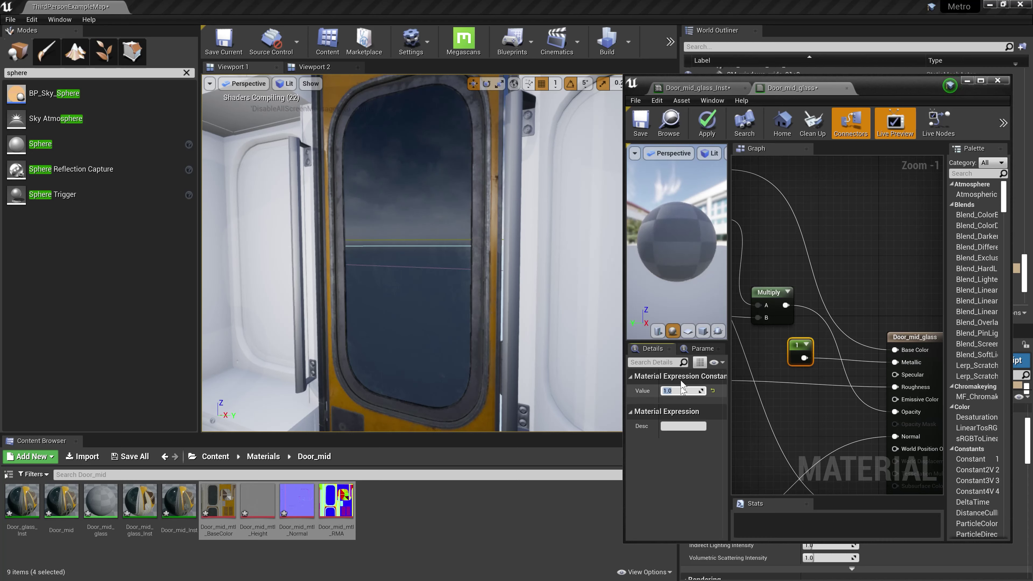
{"action": "left_click", "coordinate": [647, 123]}
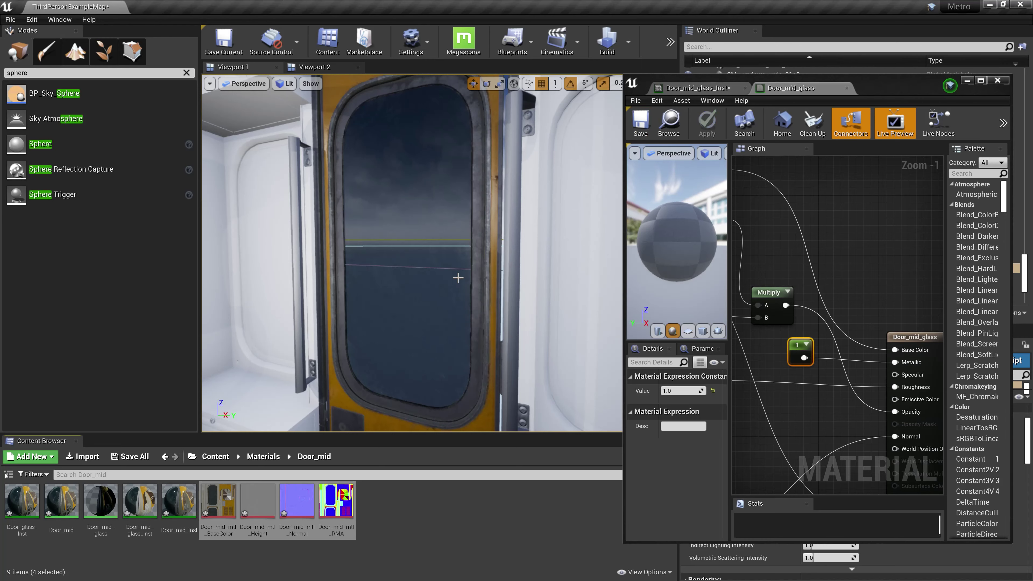
Fly the viewport in to the door window glass and its frame edge to check the sky reflection.
{"action": "right_click_drag", "start_coordinate": [455, 279], "coordinate": [454, 279]}
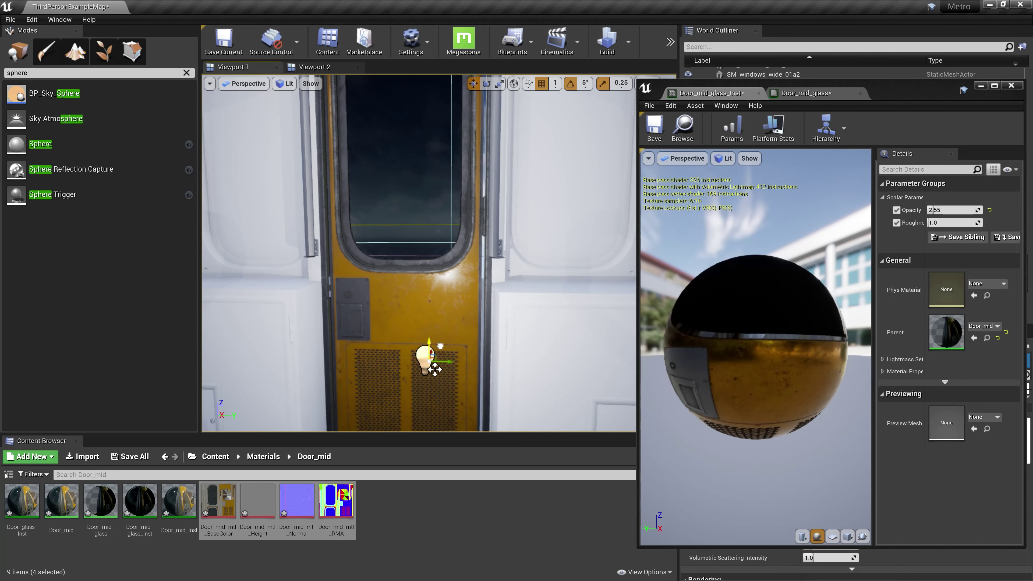
{"action": "right_click_drag", "start_coordinate": [418, 252], "coordinate": [419, 252]}
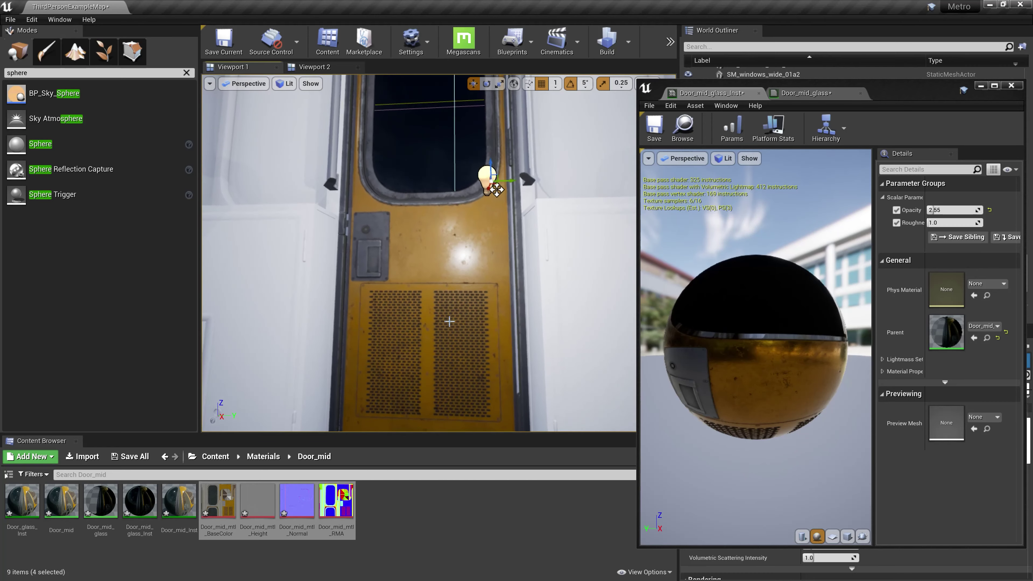